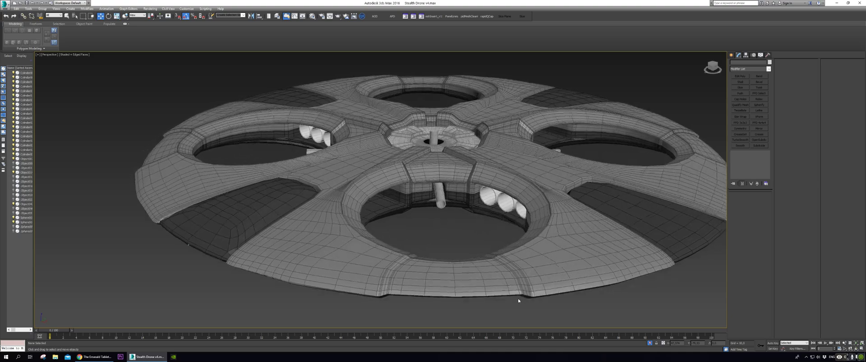
Lift the upper hull shell straight up off the drone to expose the internal parts.
alt+middle_drag(518, 298, 532, 297)
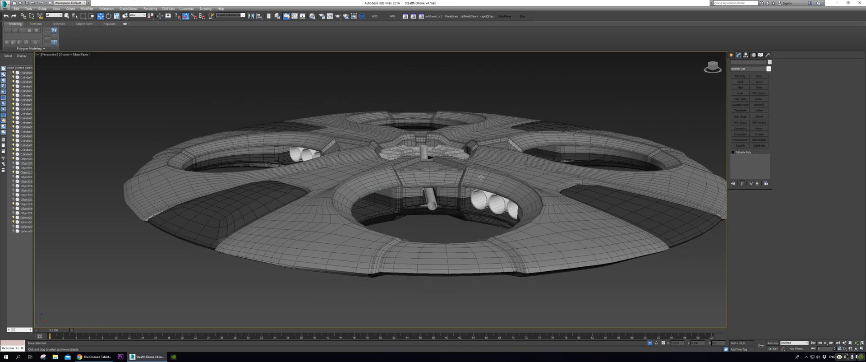
click(480, 177)
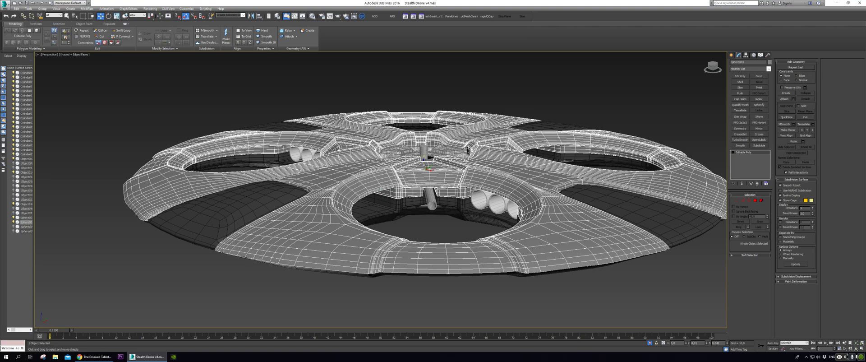
click(448, 199)
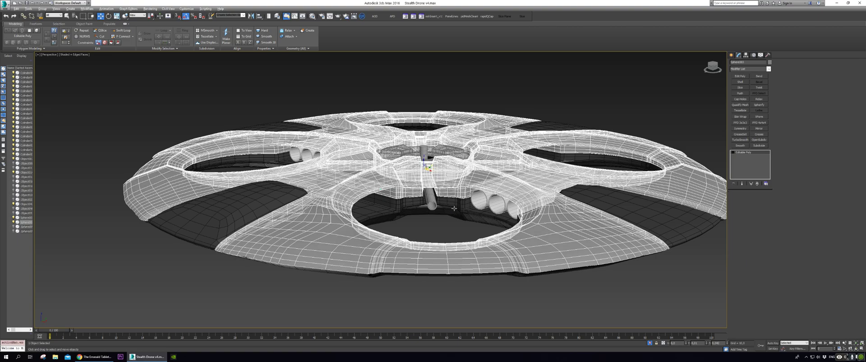
key(ctrl+z)
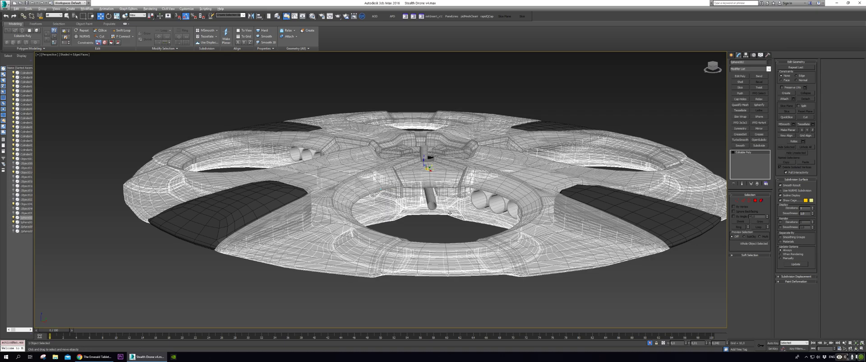
click(435, 229)
alt+middle_drag(435, 229, 385, 208)
alt+middle_drag(386, 156, 379, 158)
click(375, 159)
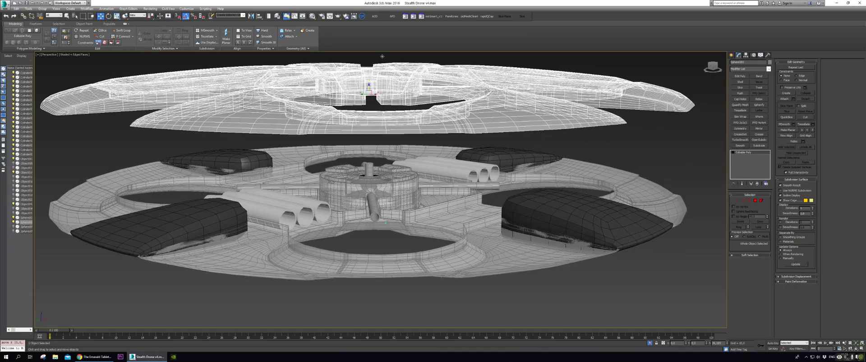
Examine the central hub ring, exhaust tubes and drive shafts inside the opened drone.
mouse_move(399, 190)
alt+middle_down()
mouse_move(392, 224)
mouse_move(397, 213)
mouse_move(386, 215)
mouse_move(406, 191)
alt+middle_up()
click(439, 178)
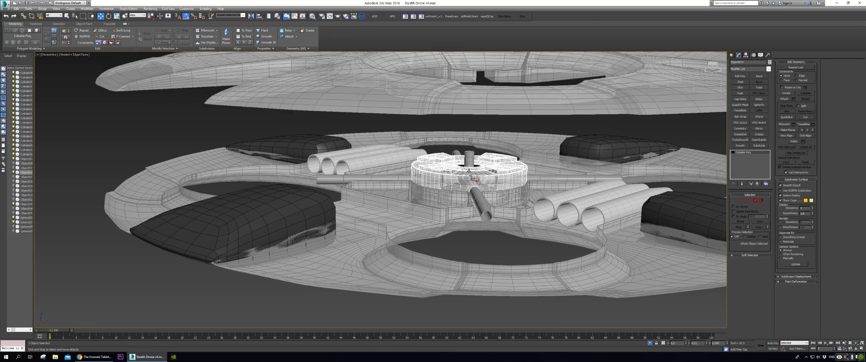
alt+middle_drag(472, 131, 480, 214)
scroll(500, 196, up, 5)
scroll(512, 203, down, 6)
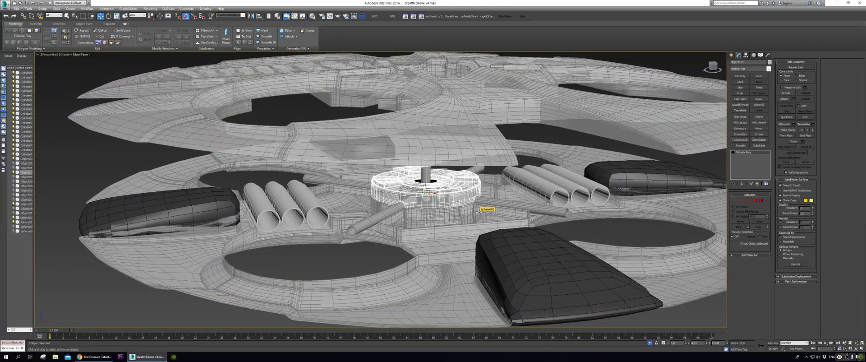
Put the lifted upper shell back in place and hide the parts covering the central gears.
click(479, 211)
click(446, 183)
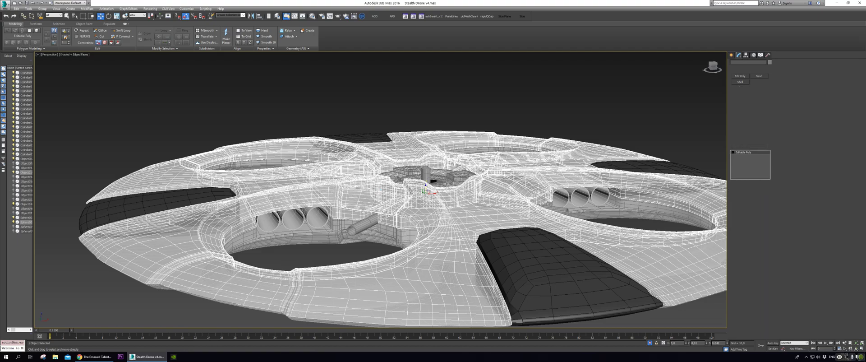
key(alt+h)
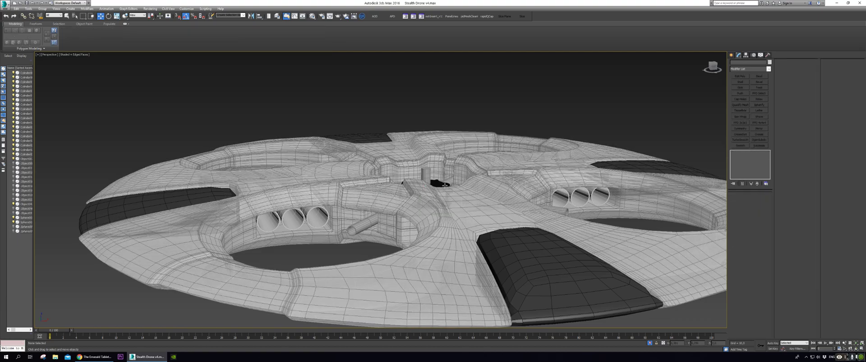
Remove the TurboSmooth modifier from the two large horizontal gears stacked on the central shaft.
alt+middle_drag(446, 185, 442, 219)
scroll(439, 162, up, 4)
click(439, 162)
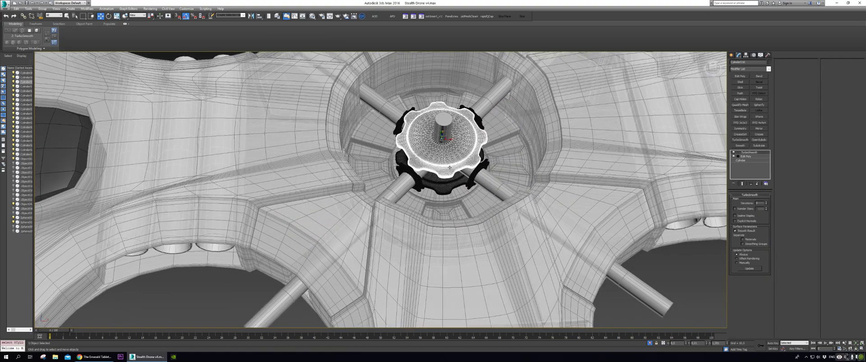
alt+middle_drag(439, 162, 445, 140)
right_click(751, 155)
click(752, 161)
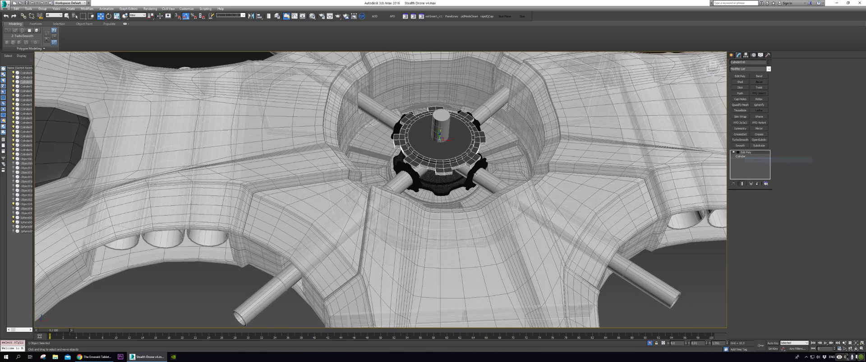
click(473, 174)
right_click(744, 156)
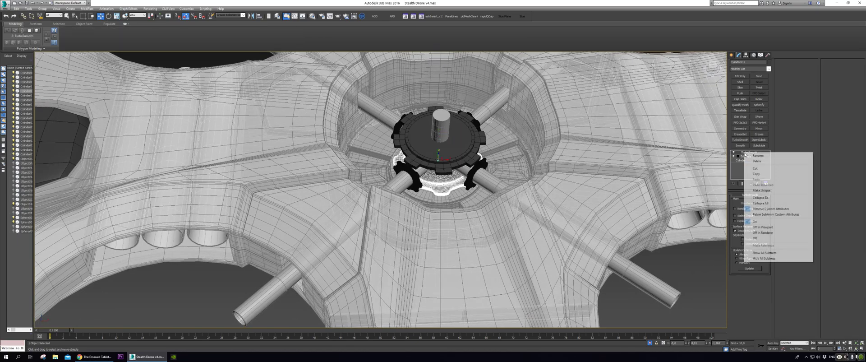
click(763, 160)
Delete the TurboSmooth modifier from two neighbouring small upright gears on the horizontal drive shafts.
click(474, 171)
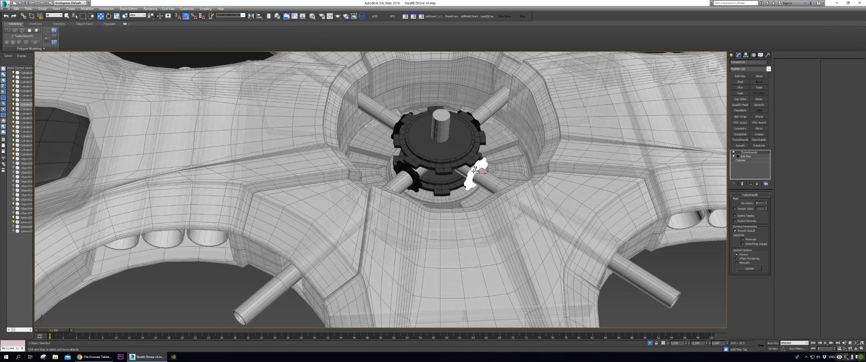
right_click(753, 154)
click(761, 162)
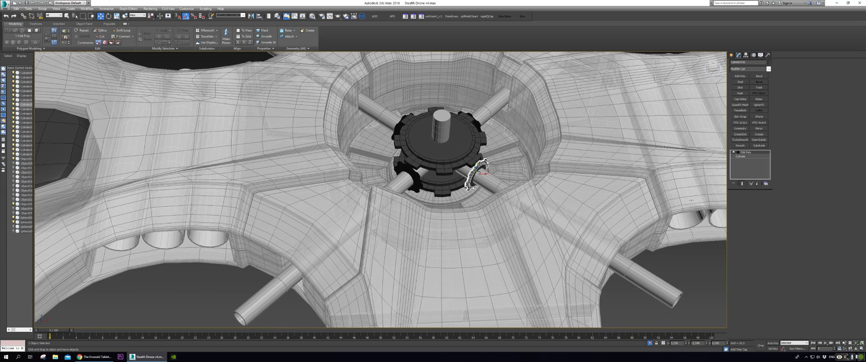
alt+middle_drag(316, 169, 360, 169)
scroll(360, 169, up, 4)
click(467, 181)
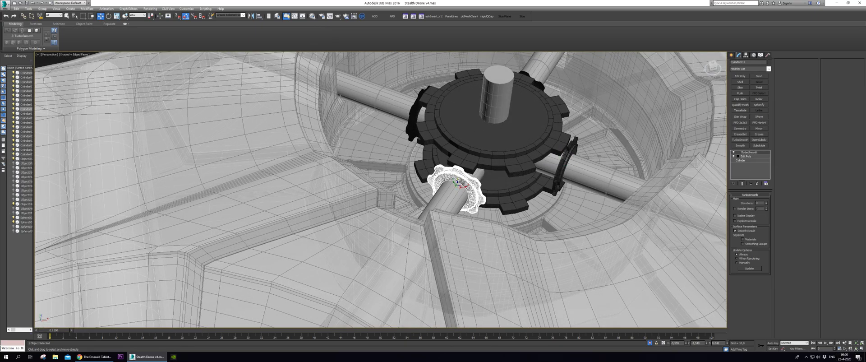
right_click(747, 155)
click(752, 161)
Delete the TurboSmooth modifier from the remaining small upright gears around the central shaft.
alt+middle_drag(487, 148, 533, 142)
scroll(532, 142, up, 2)
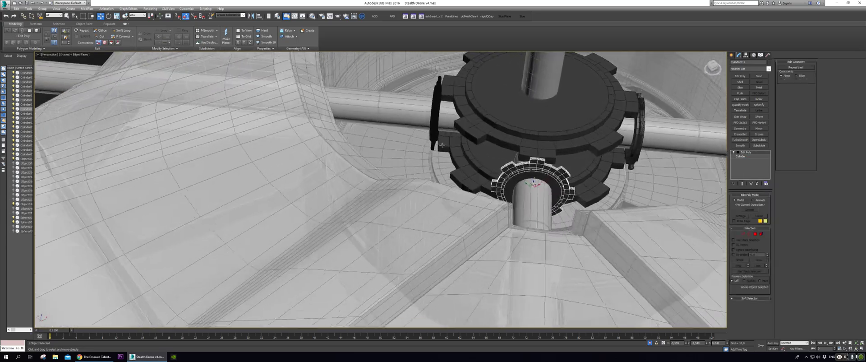
click(435, 125)
right_click(748, 154)
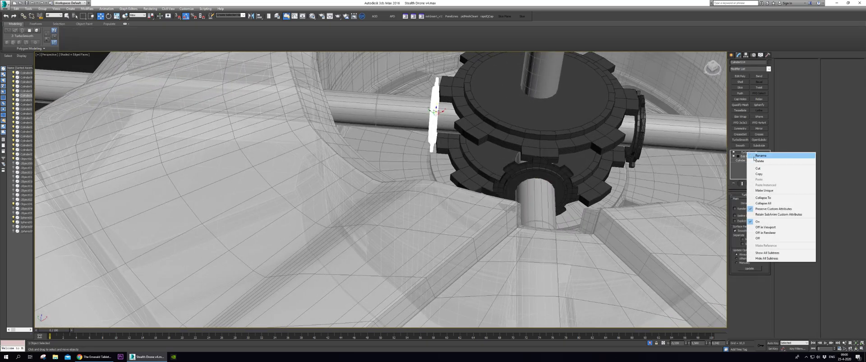
click(758, 161)
mouse_move(537, 167)
alt+middle_down()
mouse_move(501, 179)
mouse_move(564, 155)
mouse_move(541, 158)
alt+middle_up()
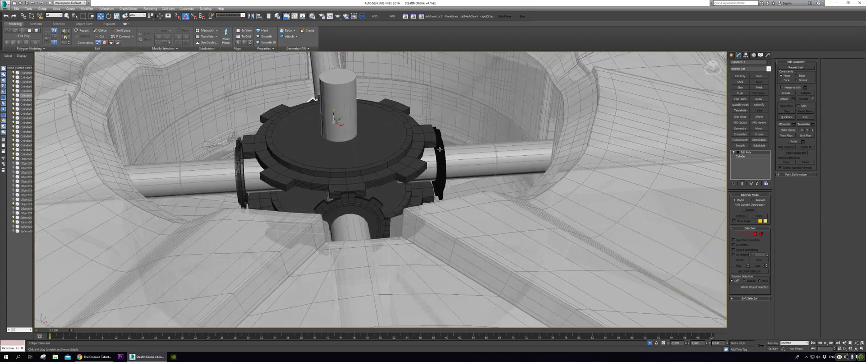
click(441, 167)
right_click(748, 153)
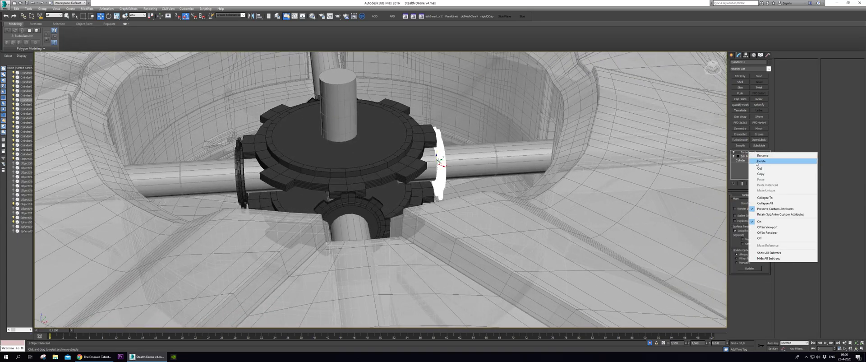
click(757, 161)
Unhide all the drone's objects and clear the selection.
alt+middle_drag(609, 185, 646, 191)
scroll(647, 191, down, 3)
scroll(646, 192, down, 10)
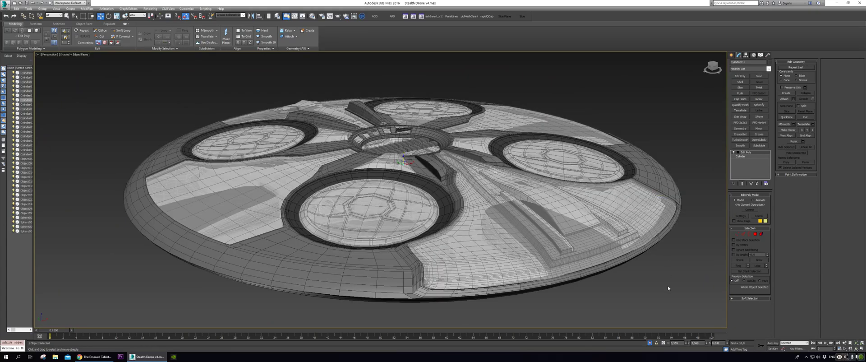
click(669, 287)
Select the saved named selection set of outer hull parts and hide it.
alt+middle_drag(669, 288, 394, 77)
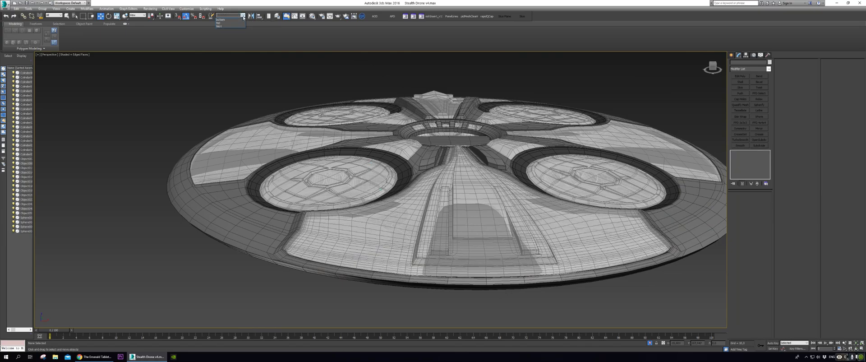
click(227, 26)
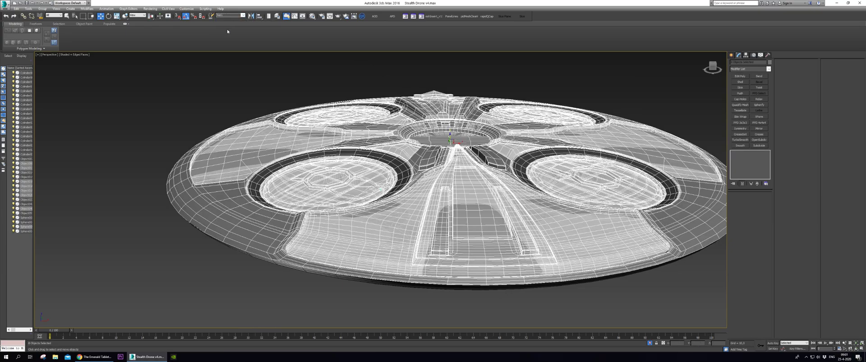
key(alt+h)
Examine how the upper and lower inner shells enclose the rotor openings, exhaust tubes and shafts, including from below.
middle_drag(319, 172, 375, 203)
scroll(348, 194, up, 2)
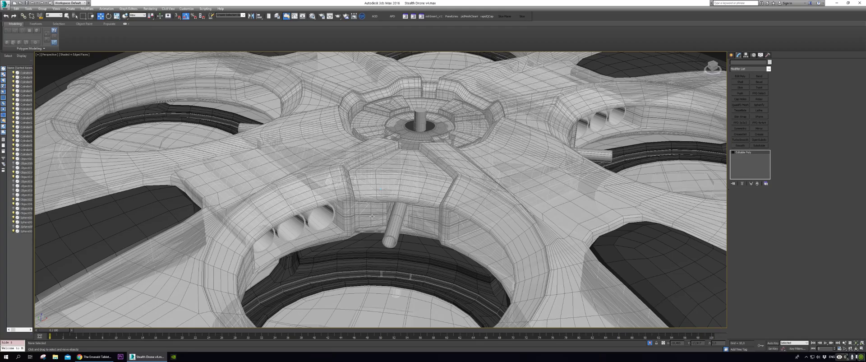
click(372, 216)
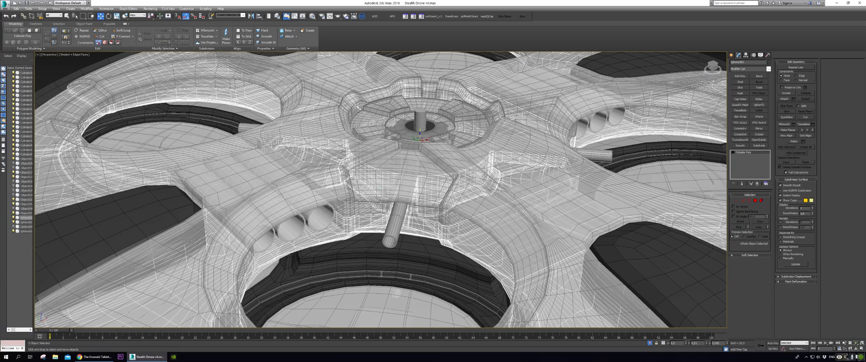
scroll(374, 213, down, 1)
mouse_move(373, 212)
alt+middle_down()
mouse_move(401, 198)
mouse_move(382, 209)
alt+middle_up()
scroll(383, 209, up, 2)
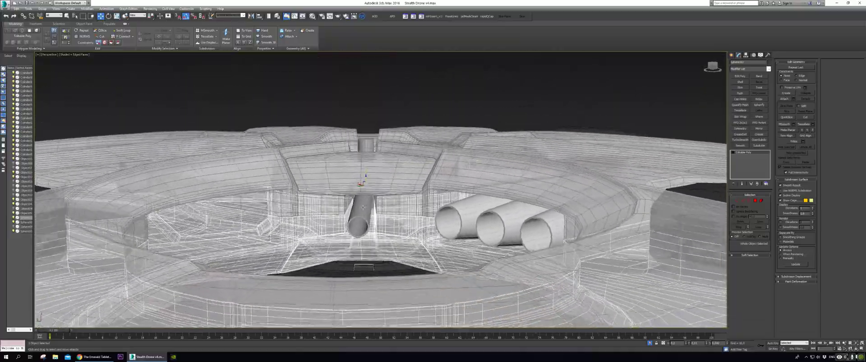
alt+middle_drag(363, 208, 374, 242)
click(333, 197)
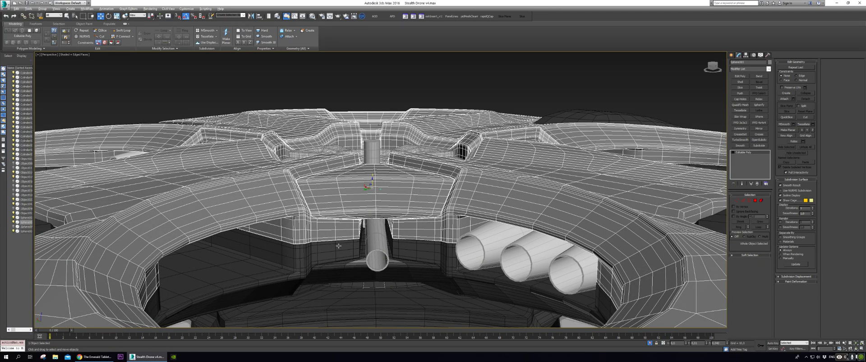
alt+middle_drag(339, 242, 392, 185)
click(437, 280)
alt+middle_drag(436, 278, 443, 274)
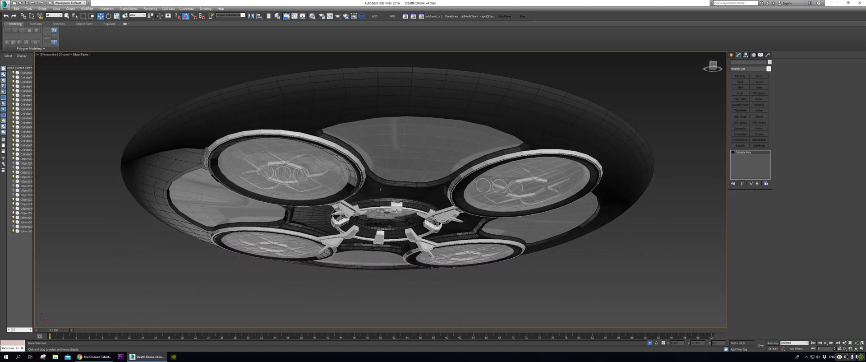
Try moving a part on the drone's underside straight down, and undo the move.
click(390, 217)
drag(386, 188, 386, 223)
alt+middle_drag(387, 223, 438, 175)
key(ctrl+z)
Move the round patterned rotor covers slightly down along the vertical axis.
click(395, 268)
click(436, 175)
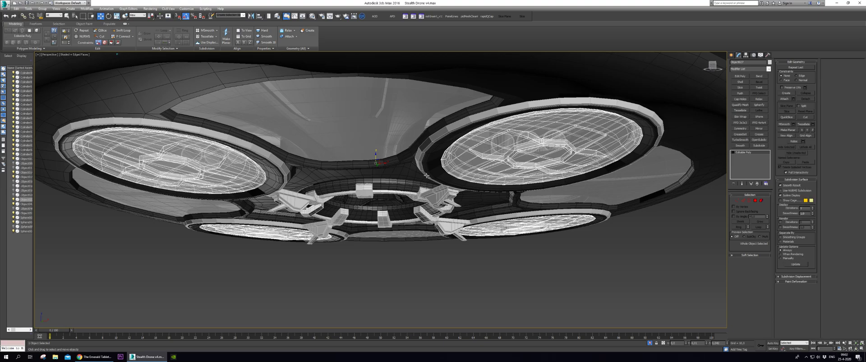
drag(376, 157, 377, 162)
alt+middle_drag(376, 154, 392, 126)
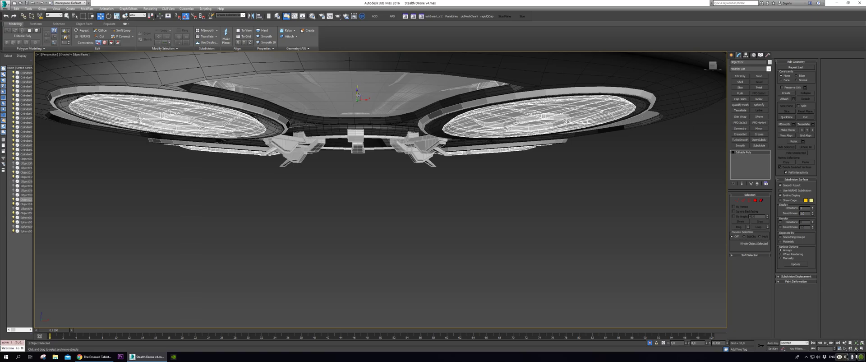
Select all parts of the drone and raise them together above the ground grid.
click(403, 247)
alt+middle_drag(403, 247, 456, 136)
click(456, 109)
alt+middle_drag(465, 194, 178, 101)
click(506, 276)
scroll(496, 282, up, 2)
scroll(491, 284, up, 2)
drag(559, 234, 559, 234)
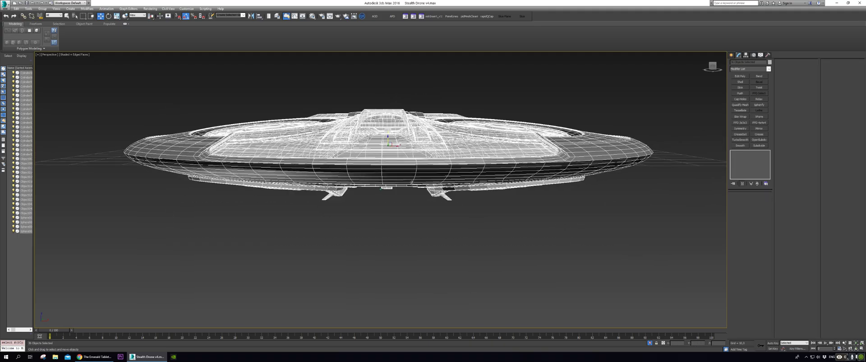
drag(390, 91, 396, 83)
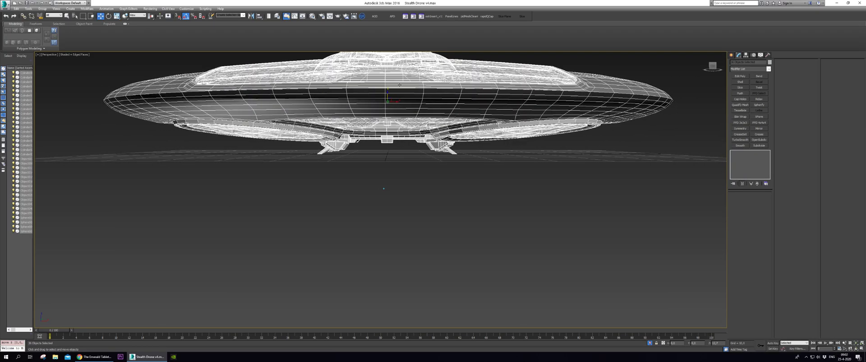
Examine the raised drone from the side, from below and from above.
alt+middle_drag(400, 85, 408, 147)
alt+middle_drag(403, 231, 393, 241)
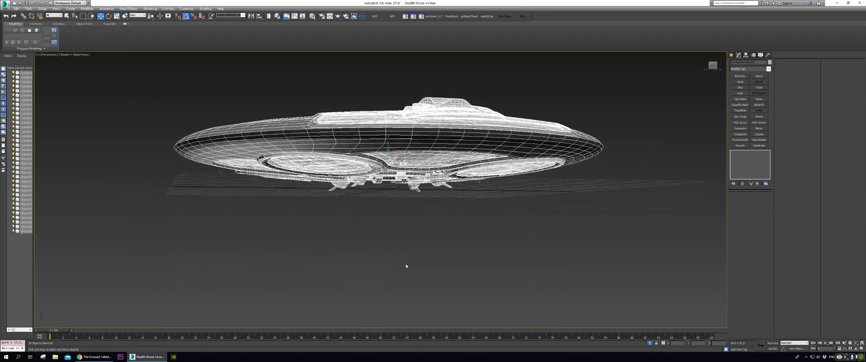
alt+middle_drag(411, 272, 406, 288)
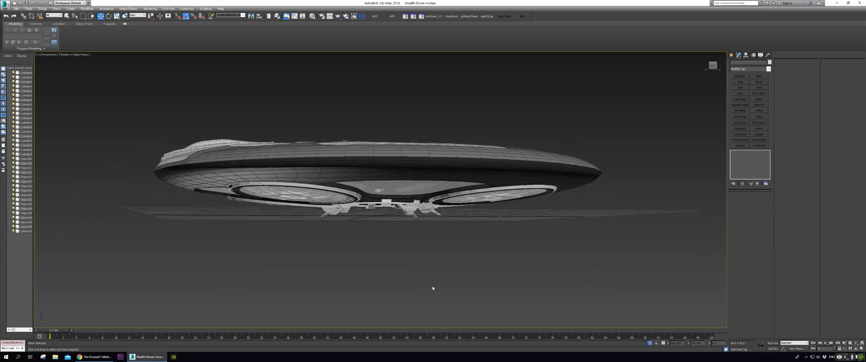
alt+middle_drag(433, 287, 448, 267)
alt+middle_drag(458, 239, 435, 135)
alt+middle_drag(641, 290, 647, 288)
click(514, 231)
alt+middle_drag(523, 274, 595, 314)
click(604, 294)
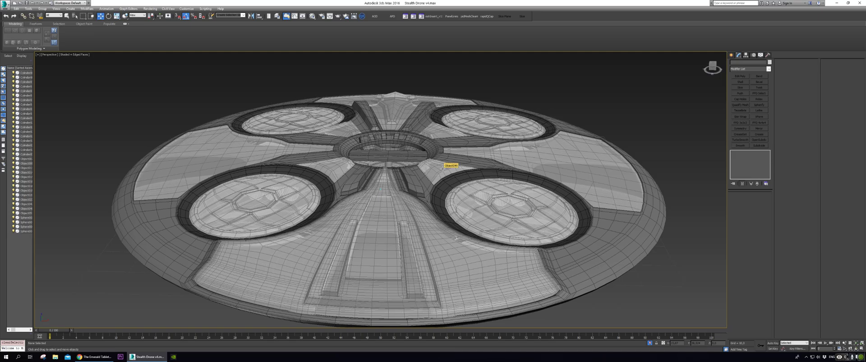
Attach the four round rotor covers to the small wedge panels around the central ring.
click(442, 168)
alt+middle_drag(442, 168, 476, 193)
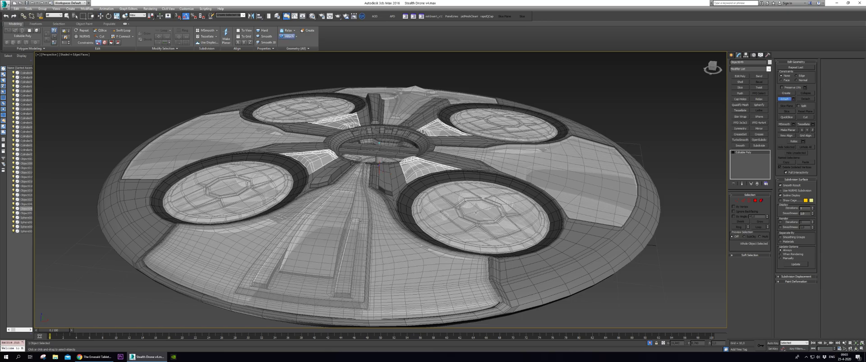
click(475, 211)
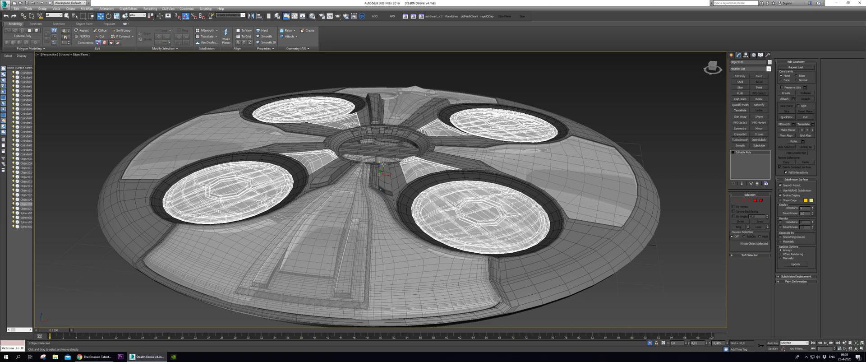
Clone the combined wedge and rotor cover object as a single copy raised above the drone.
shift+drag(379, 168, 378, 107)
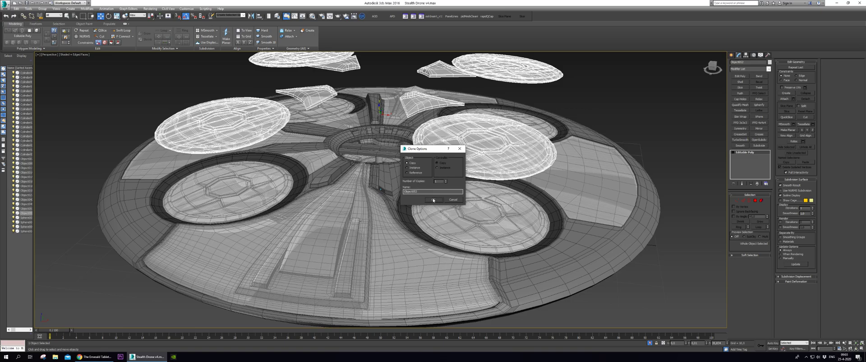
click(433, 199)
drag(380, 116, 380, 119)
scroll(381, 118, down, 2)
alt+middle_drag(380, 118, 370, 106)
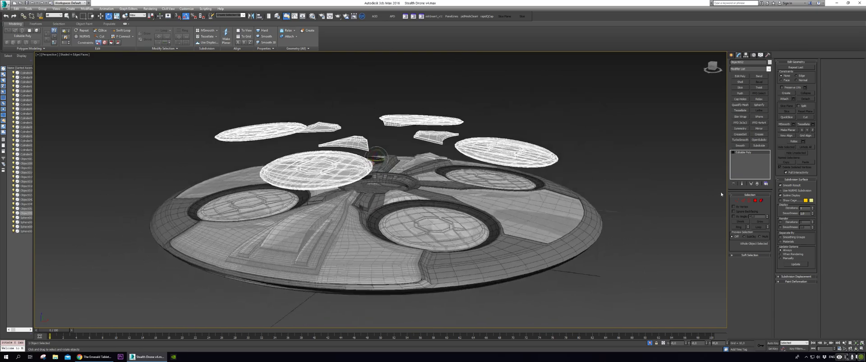
Delete polygons from the raised copy so only one wedge panel and its neighbouring rotor cover are kept.
click(756, 201)
mouse_move(588, 194)
alt+middle_down()
mouse_move(375, 121)
mouse_move(431, 153)
mouse_move(404, 128)
alt+middle_up()
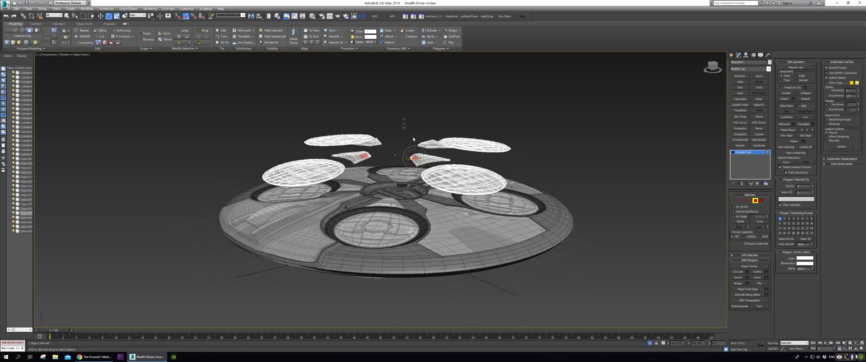
key(Delete)
alt+middle_drag(603, 232, 307, 131)
drag(249, 100, 389, 206)
scroll(389, 205, up, 2)
alt+middle_drag(389, 206, 703, 198)
scroll(597, 203, up, 2)
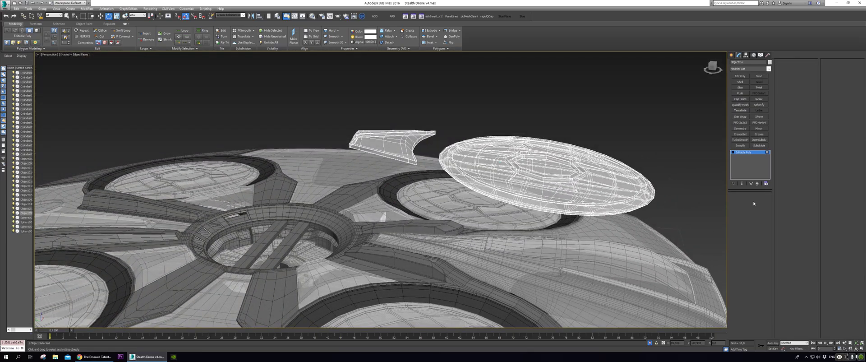
Turn off see-through display and extrude the wedge's side polygons into a long arm reaching over the rotor cover.
key(alt+x)
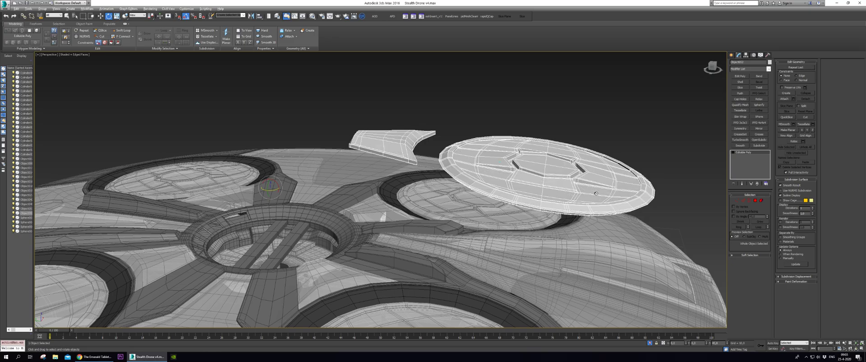
alt+middle_drag(596, 194, 538, 183)
click(756, 203)
alt+middle_drag(347, 104, 334, 92)
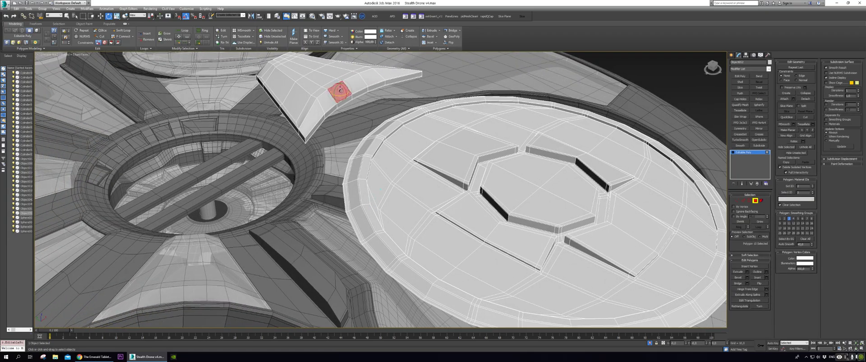
alt+middle_drag(446, 208, 432, 199)
key(shift+e)
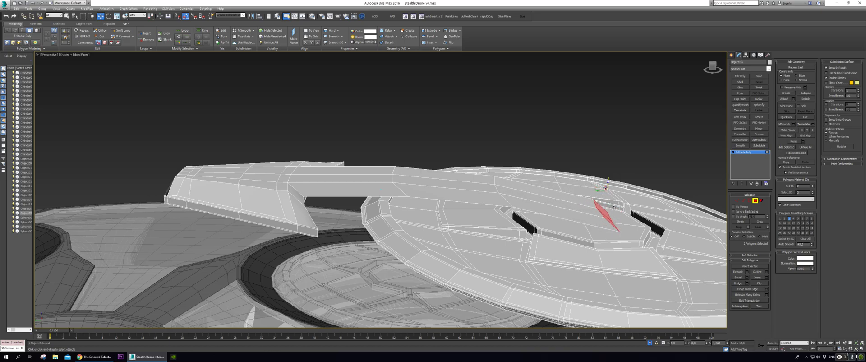
Straighten the arm's slanted end face so it stands vertically above the rotor cover's centre.
scroll(614, 209, down, 4)
alt+middle_drag(613, 208, 475, 224)
scroll(472, 249, down, 5)
scroll(636, 253, up, 3)
scroll(478, 230, up, 3)
click(756, 201)
alt+middle_drag(615, 214, 503, 181)
key(2)
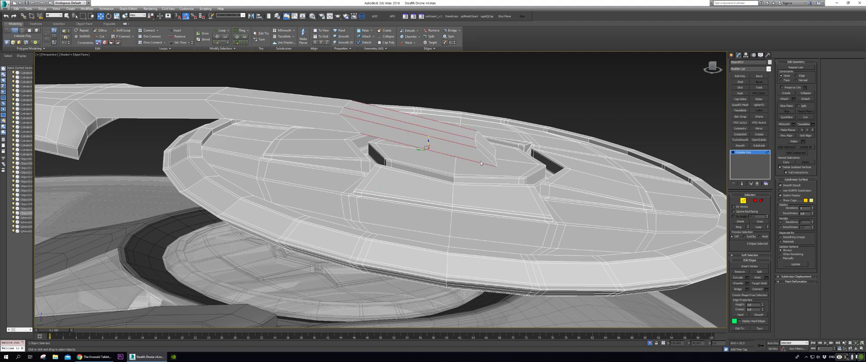
key(4)
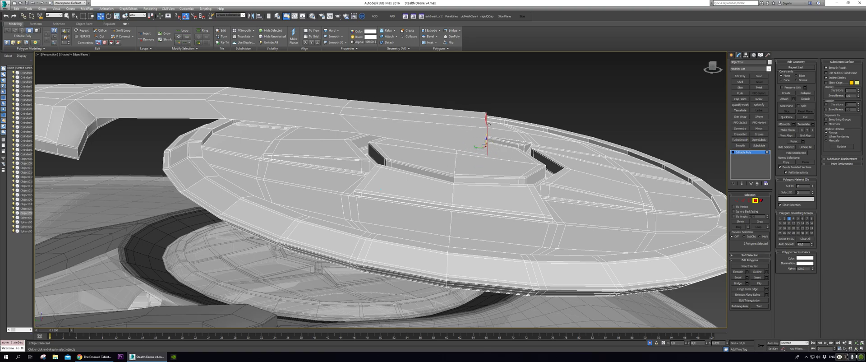
Shift the edge loop across the arm's middle slightly and use Swift Loop near its outer end.
alt+middle_drag(491, 129, 393, 205)
scroll(412, 216, down, 4)
click(266, 218)
alt+middle_drag(266, 218, 520, 132)
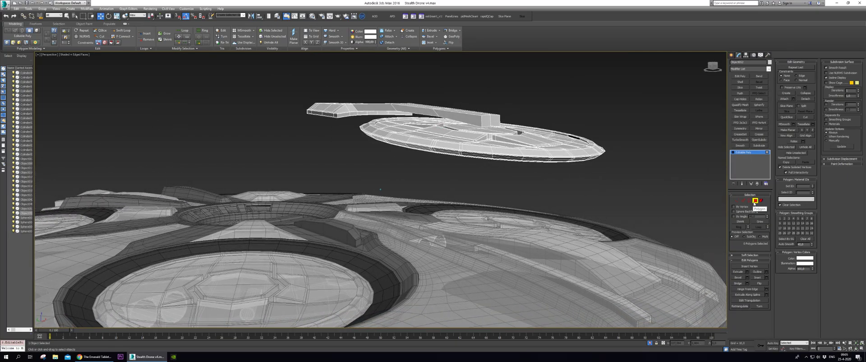
alt+middle_drag(636, 185, 603, 142)
click(576, 197)
alt+middle_drag(576, 197, 426, 137)
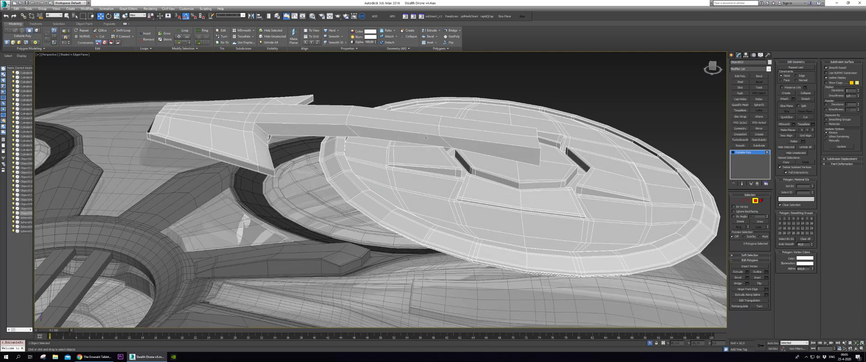
key(2)
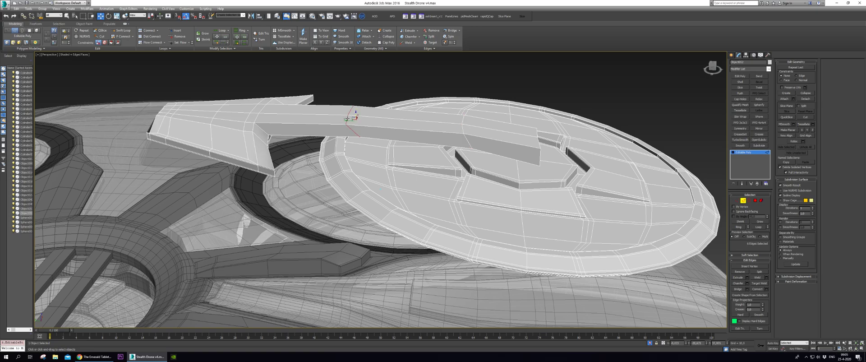
drag(347, 118, 348, 119)
alt+middle_drag(354, 120, 482, 160)
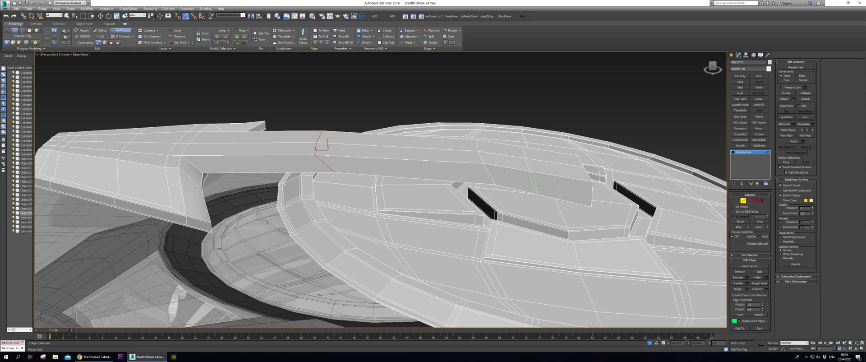
right_click(525, 162)
alt+middle_drag(525, 161, 575, 241)
Select all polygons of the copied rotor cover and flip their normals.
click(757, 200)
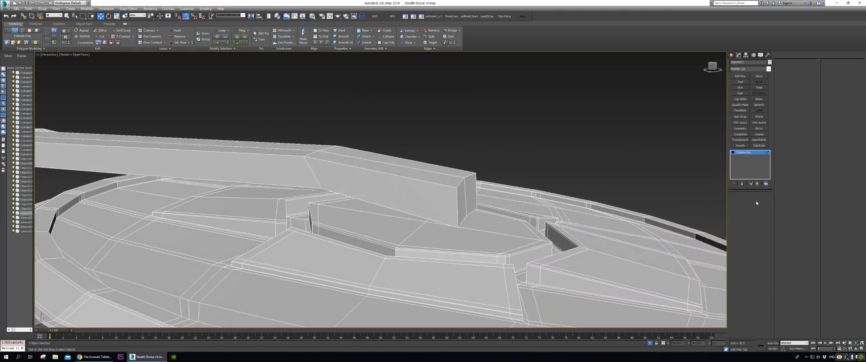
click(414, 224)
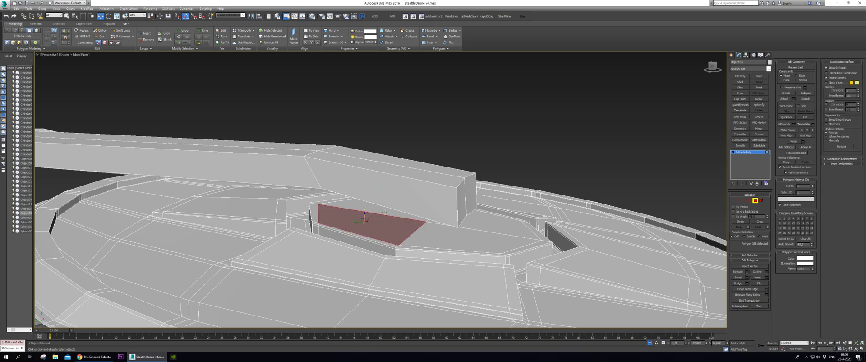
click(359, 261)
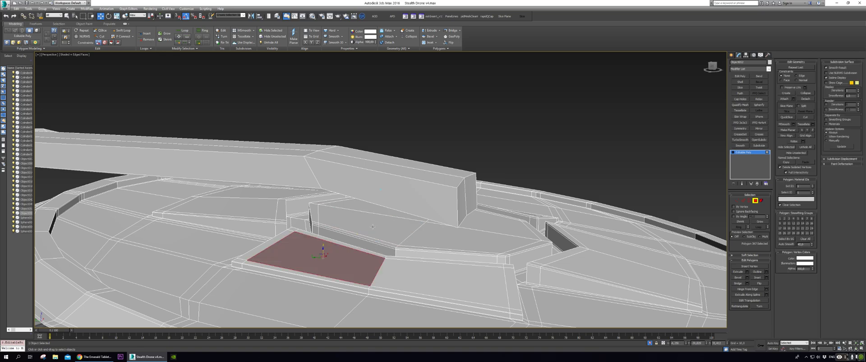
scroll(372, 226, down, 4)
alt+middle_drag(379, 217, 422, 120)
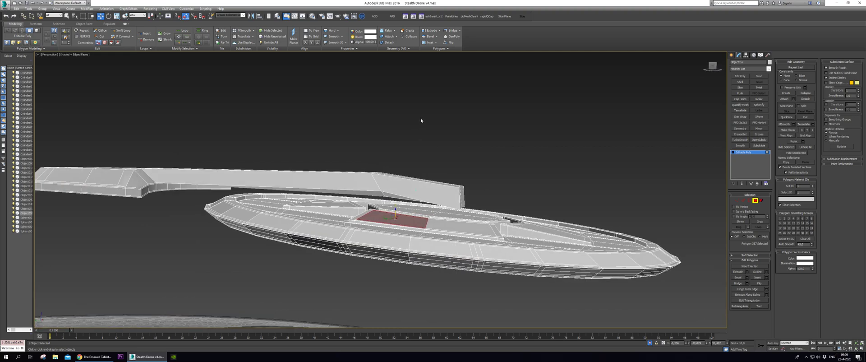
scroll(424, 119, down, 1)
click(551, 247)
drag(643, 251, 294, 170)
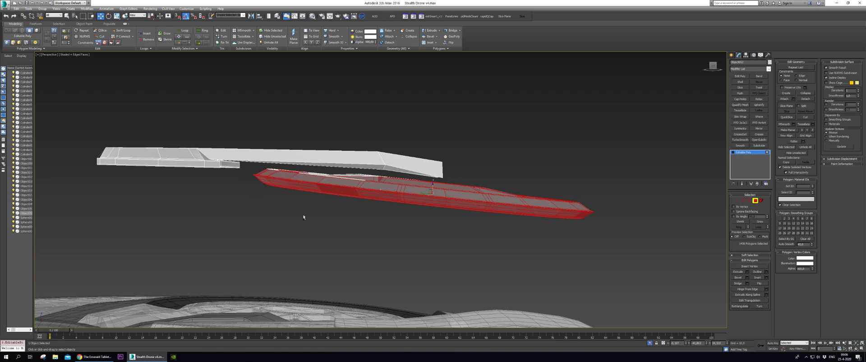
ctrl+drag(336, 183, 352, 176)
alt+middle_drag(473, 228, 631, 234)
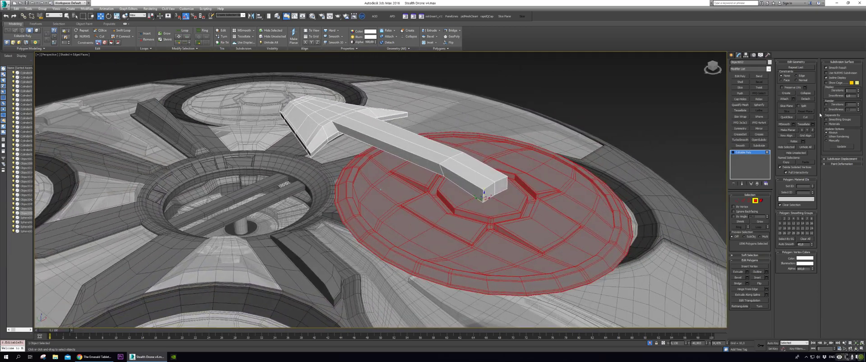
click(759, 284)
Select the polygons of the cover's raised octagonal centre, inset them and scale the inset down.
alt+middle_drag(544, 216, 625, 114)
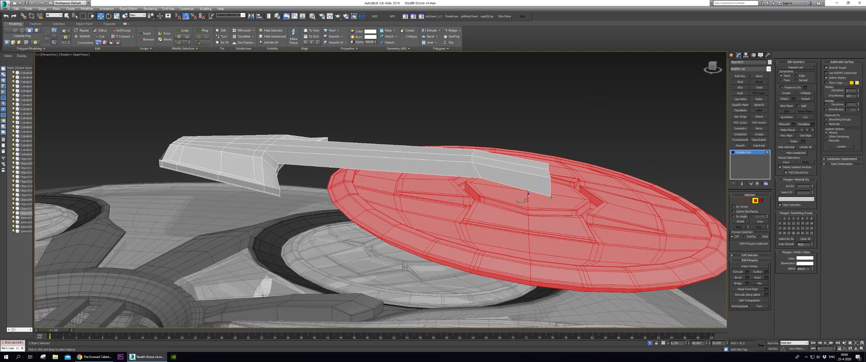
click(551, 197)
scroll(551, 197, up, 5)
ctrl+click(500, 204)
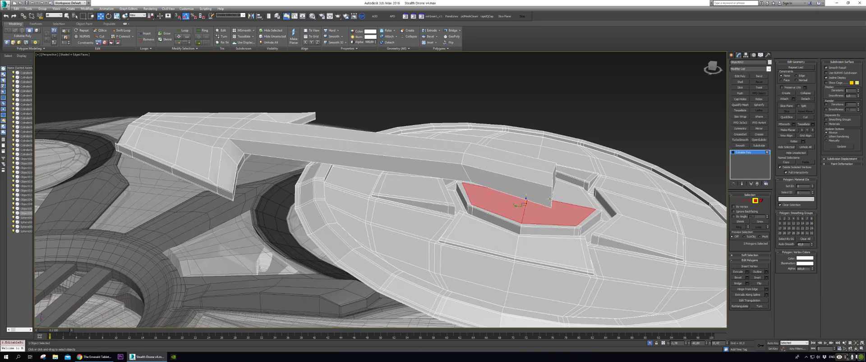
alt+middle_drag(499, 204, 421, 233)
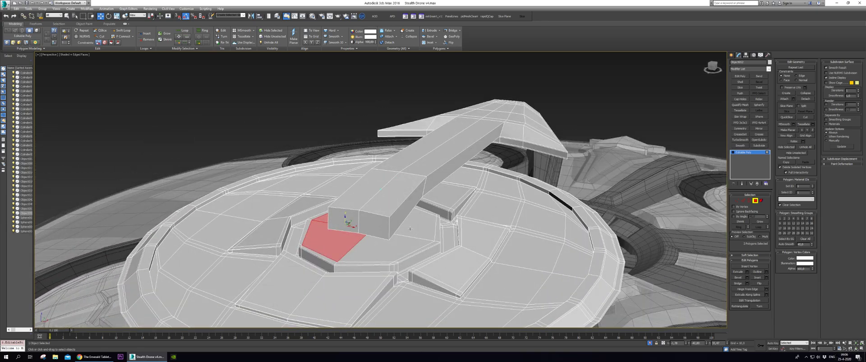
ctrl+click(410, 229)
ctrl+click(405, 243)
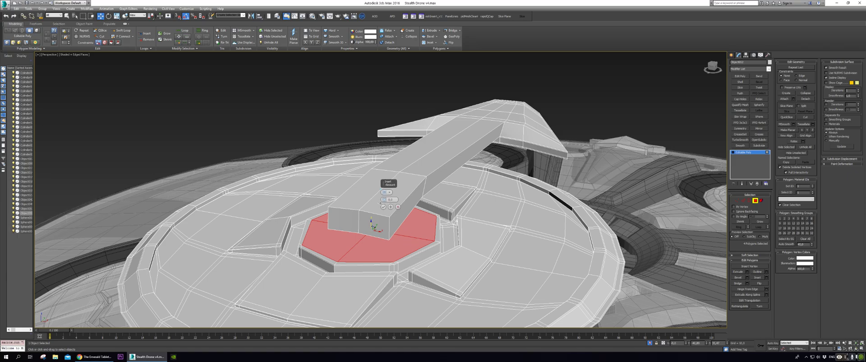
key(r)
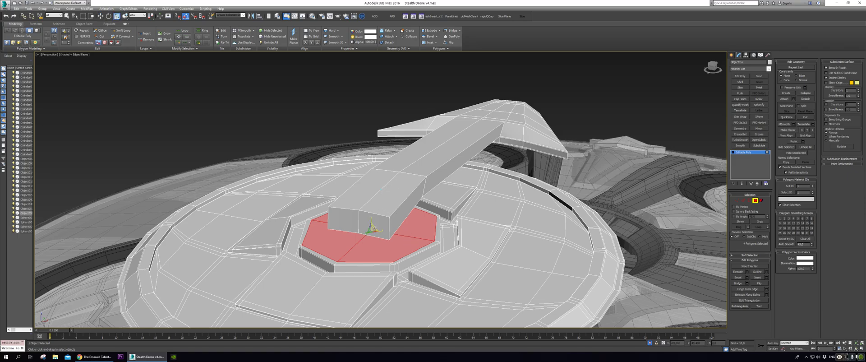
drag(372, 229, 373, 242)
Extrude the inset octagon upward into a column and lower its top to about the arm's height.
alt+middle_drag(373, 244, 426, 250)
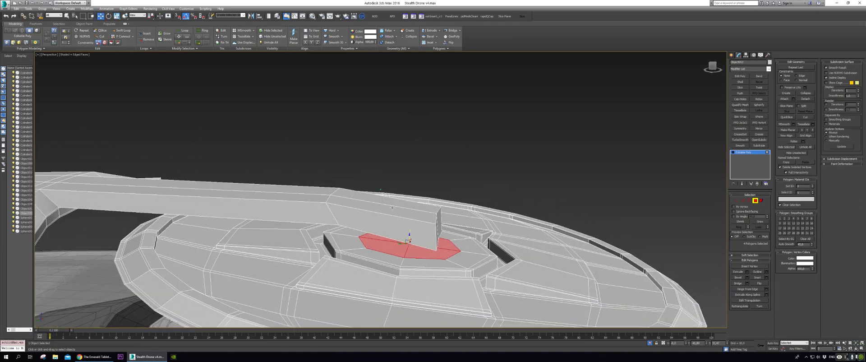
drag(409, 236, 420, 189)
scroll(700, 190, down, 6)
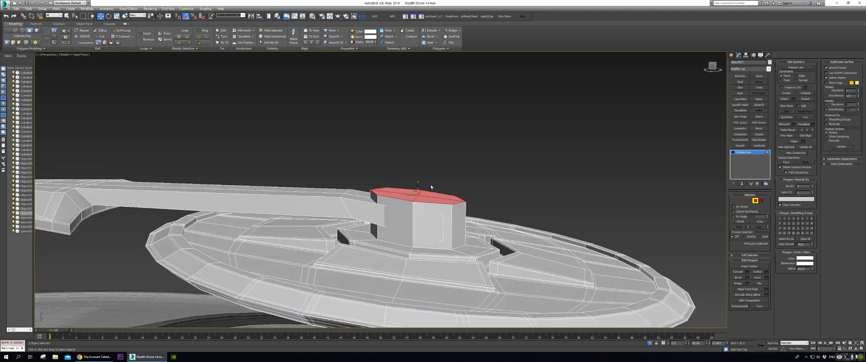
alt+middle_drag(675, 194, 691, 187)
drag(393, 210, 393, 216)
Delete the arm's bent end section that overlaps the octagonal column.
scroll(394, 216, up, 5)
alt+middle_drag(394, 216, 764, 207)
key(Delete)
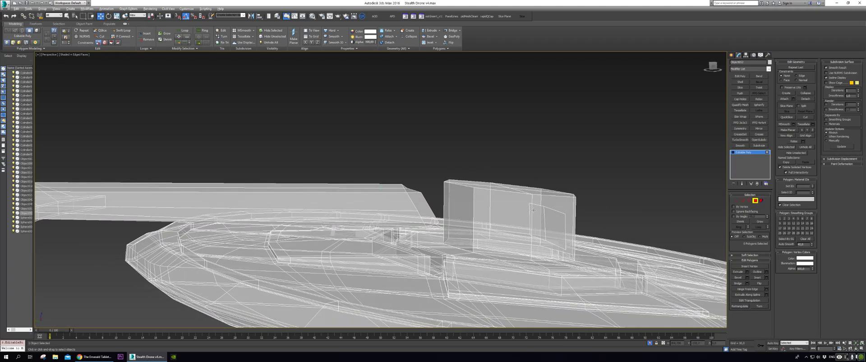
Connect the column's vertical edges twice to add two horizontal edge loops around it.
click(743, 200)
key(ctrl+shift+e)
alt+middle_drag(471, 220, 466, 266)
click(384, 215)
alt+middle_drag(384, 214, 377, 222)
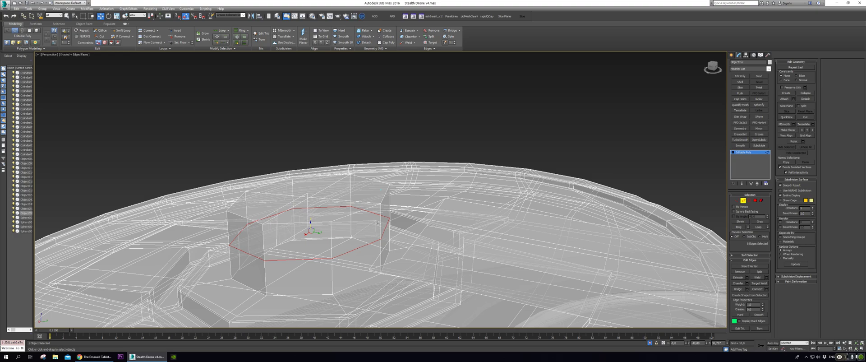
click(331, 239)
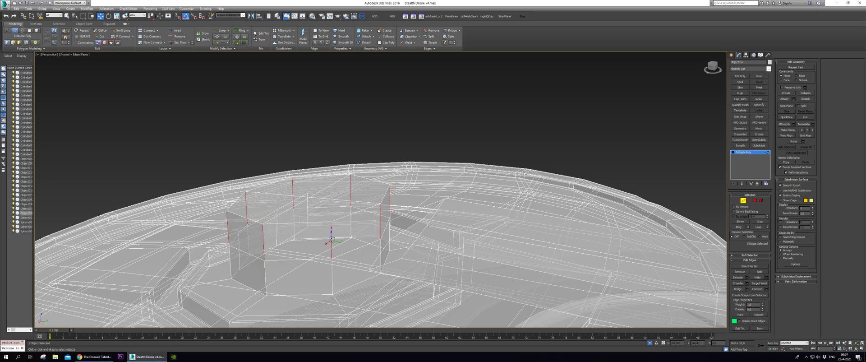
key(ctrl+shift+e)
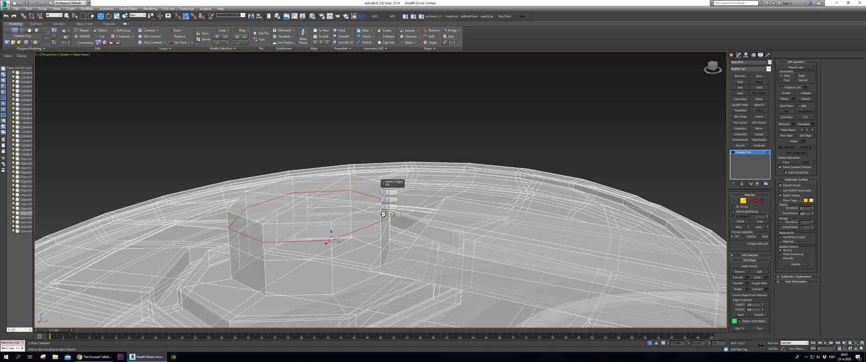
click(383, 214)
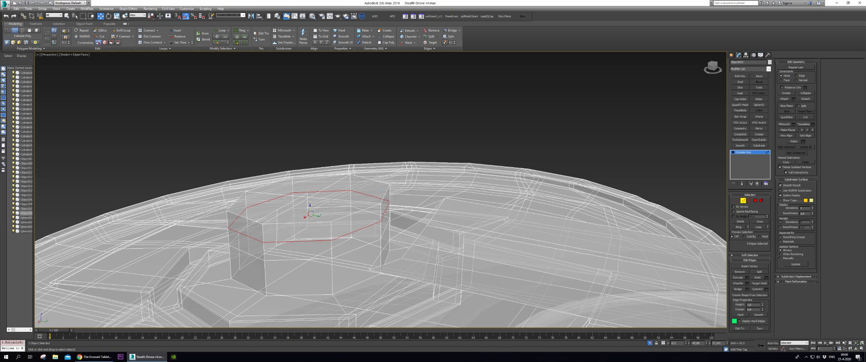
Turn off see-through display and delete the two middle-band column polygons facing the arm.
key(alt+x)
key(4)
click(370, 233)
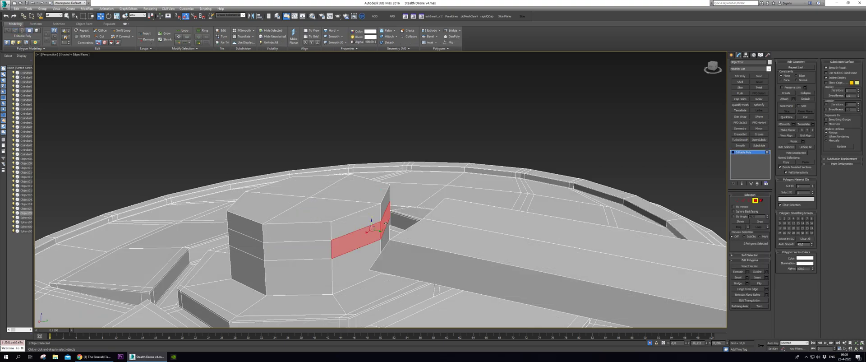
key(Delete)
Target-weld the vertices on one side of the arm's open end to the matching corners of the column's opening.
key(1)
alt+middle_drag(385, 223, 427, 265)
scroll(435, 242, up, 3)
key(ctrl+w)
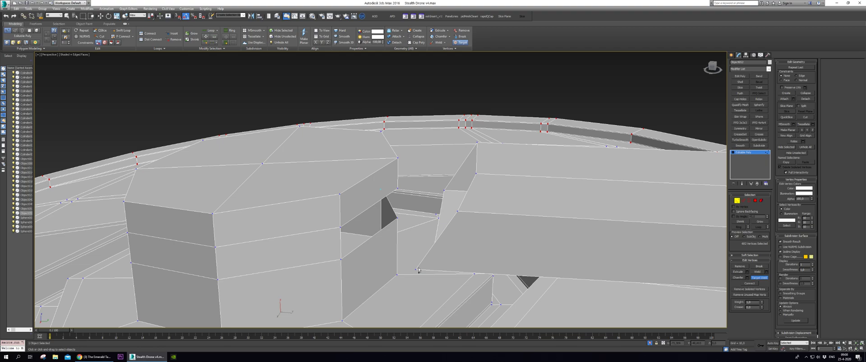
click(340, 260)
alt+middle_drag(423, 250, 490, 236)
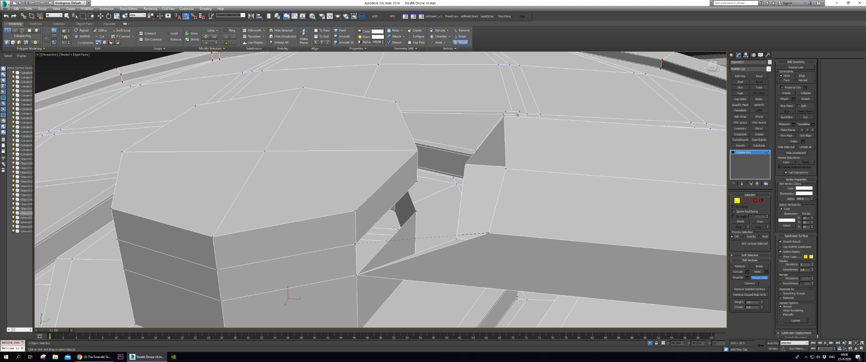
click(488, 233)
scroll(492, 217, up, 5)
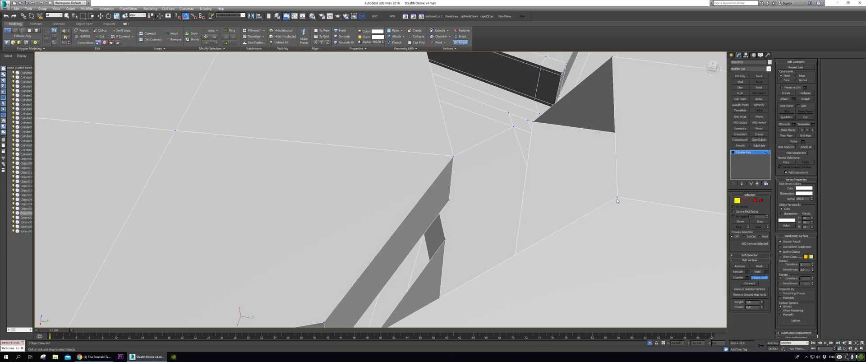
click(617, 198)
click(449, 200)
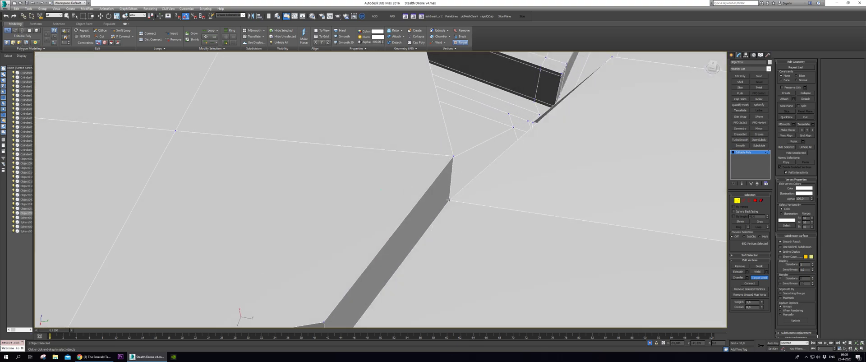
Target-weld the remaining vertices on the arm's other side to the column opening's corners, closing the joint.
scroll(451, 201, down, 5)
alt+middle_drag(455, 203, 377, 276)
scroll(309, 267, up, 3)
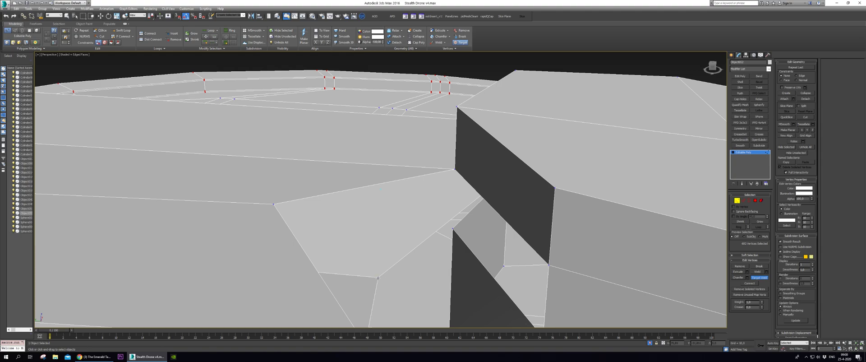
click(453, 228)
scroll(451, 229, down, 4)
alt+middle_drag(373, 272, 373, 273)
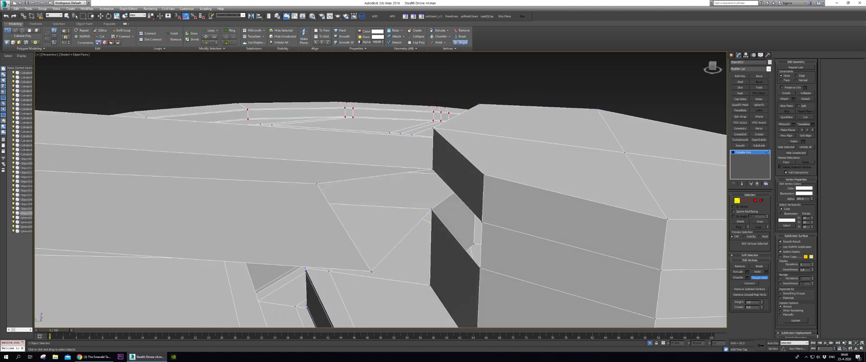
click(480, 269)
alt+middle_drag(471, 273, 507, 266)
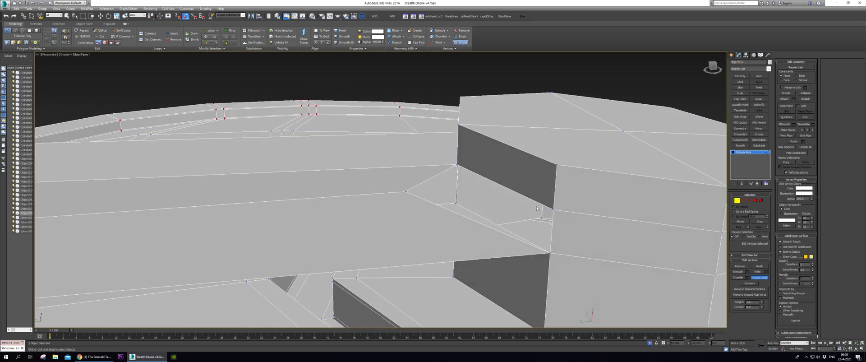
click(553, 210)
alt+middle_drag(541, 215, 544, 240)
scroll(493, 253, down, 3)
scroll(544, 237, up, 5)
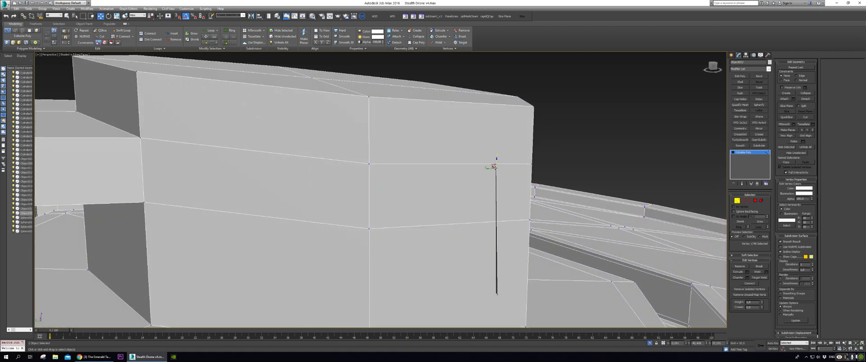
click(500, 280)
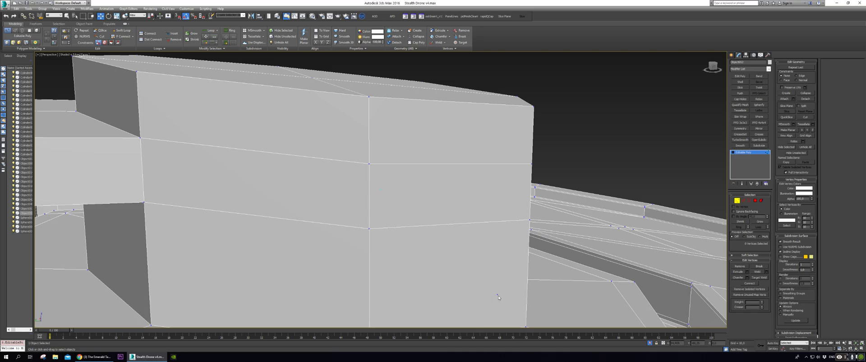
alt+middle_drag(518, 264, 429, 219)
Select the side polygons along the arm and the column's middle band, leaving out the arm's wide hull-side end.
key(4)
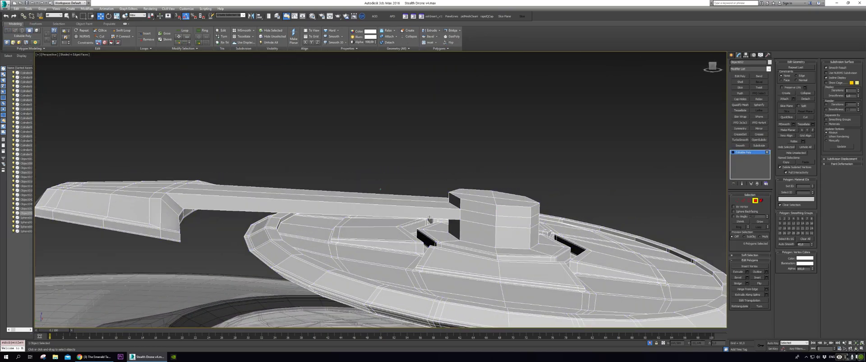
click(433, 210)
shift+click(485, 216)
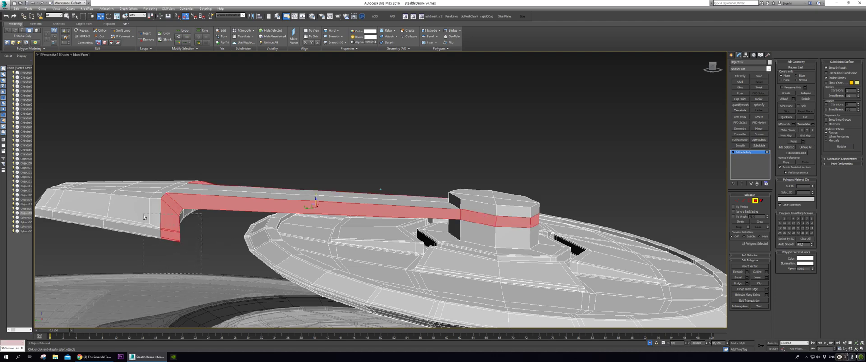
alt+drag(144, 217, 143, 215)
alt+middle_drag(163, 209, 508, 264)
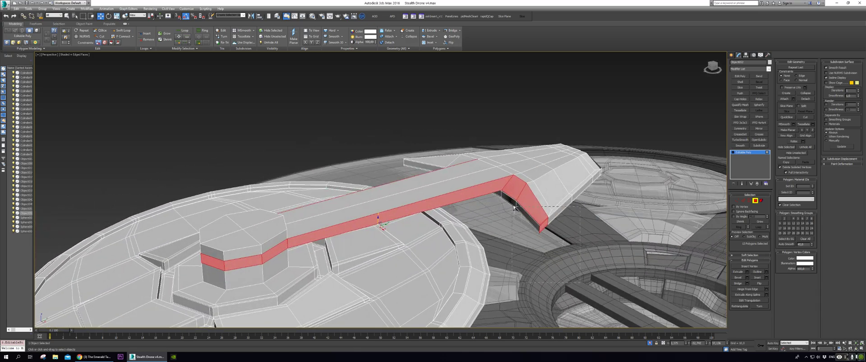
alt+drag(514, 207, 514, 185)
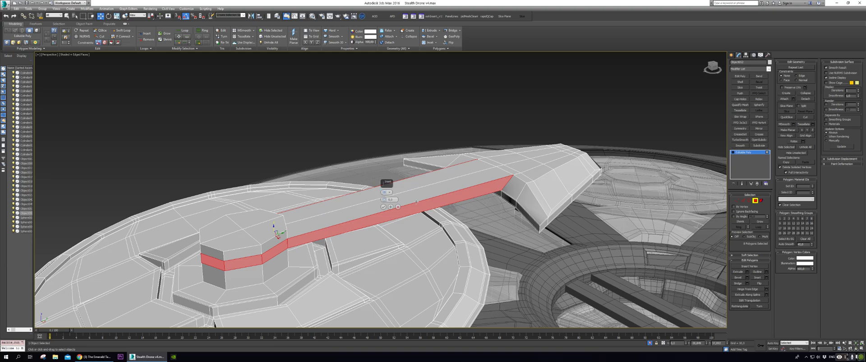
Try to inset the selected side polygons of the arm and column band.
alt+middle_drag(405, 220, 386, 201)
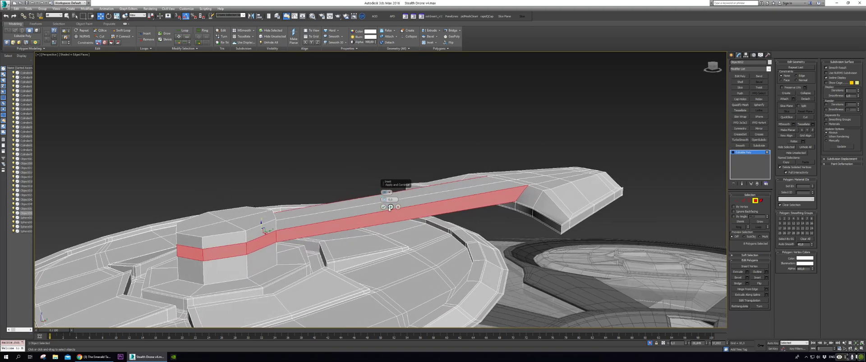
drag(384, 200, 389, 196)
alt+middle_drag(388, 195, 403, 217)
Try to extrude the selected side polygons of the arm and column band slightly outward, then cancel the extrusion.
key(shift+e)
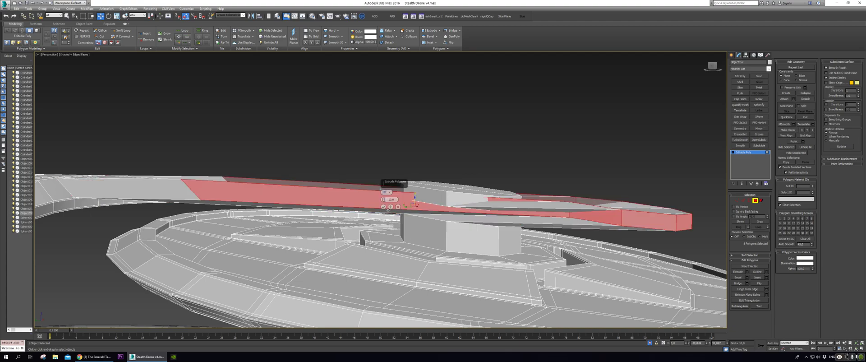
right_click(384, 199)
alt+middle_drag(385, 203, 390, 193)
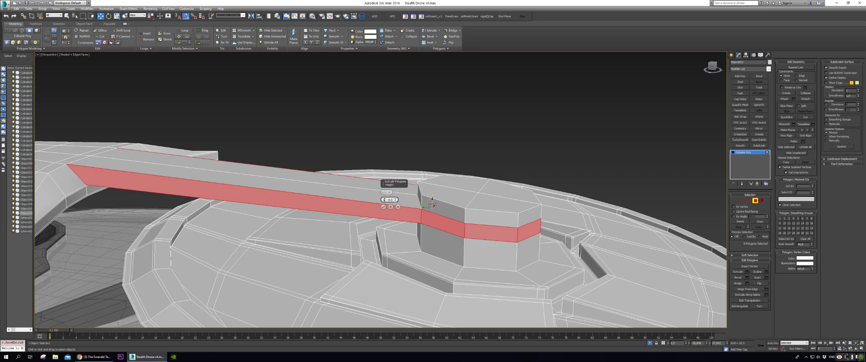
drag(384, 199, 384, 193)
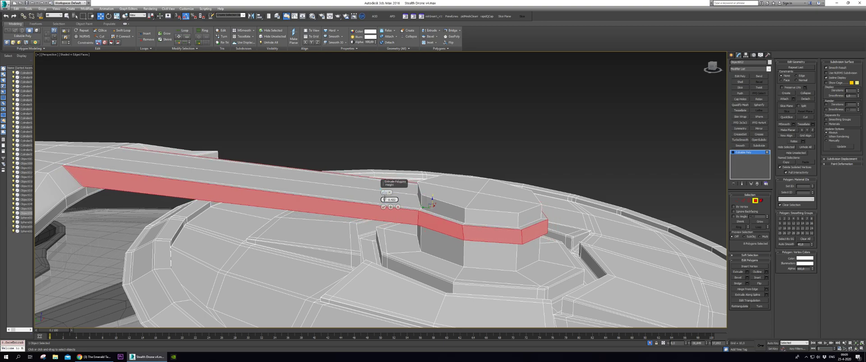
alt+middle_drag(374, 203, 278, 198)
scroll(346, 234, up, 4)
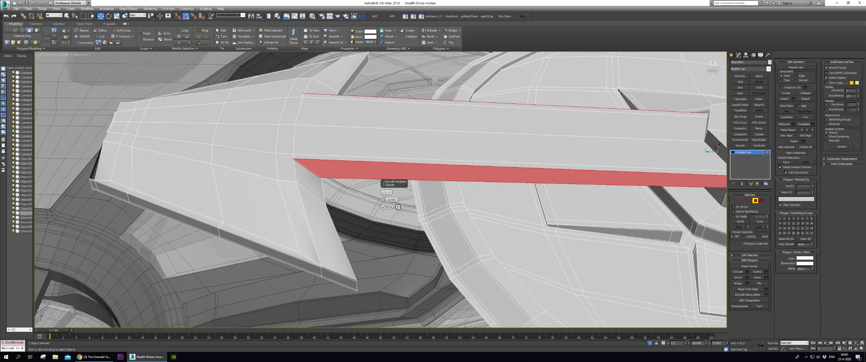
click(398, 205)
Select the four polygons that form the column's octagonal top.
alt+middle_drag(398, 206, 424, 153)
click(462, 121)
alt+middle_drag(462, 121, 458, 246)
click(455, 246)
ctrl+click(497, 254)
ctrl+click(505, 280)
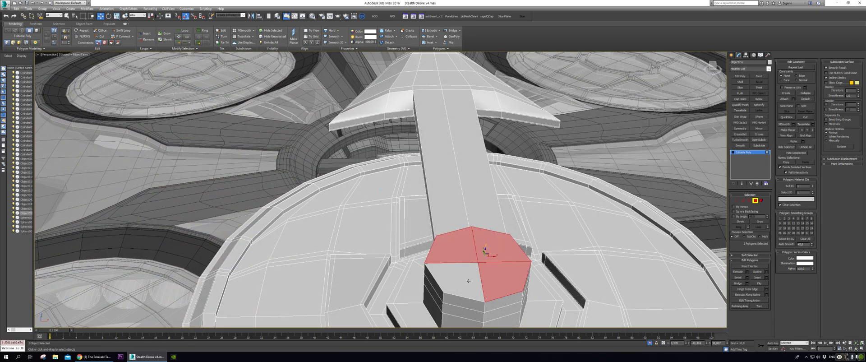
ctrl+click(433, 273)
Try insetting the column's top polygons twice, then undo the insets.
key(shift+i)
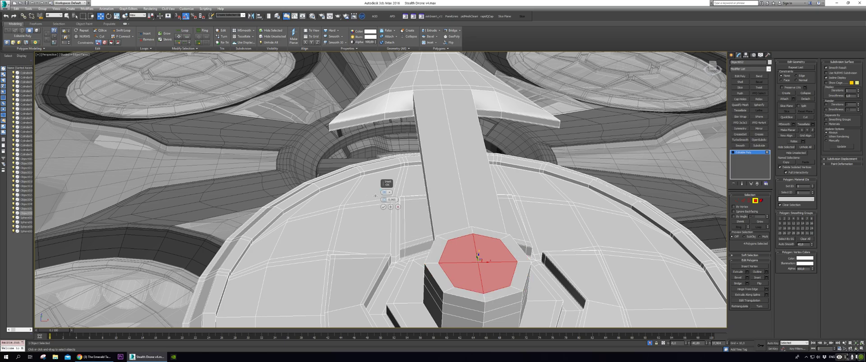
click(383, 206)
key(shift+i)
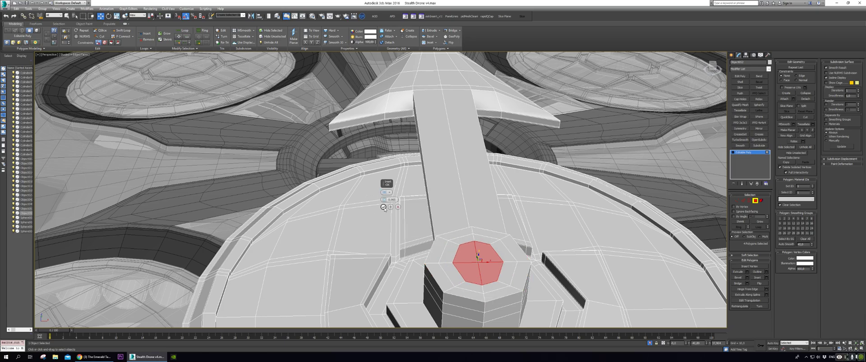
click(382, 207)
alt+middle_drag(430, 242, 493, 253)
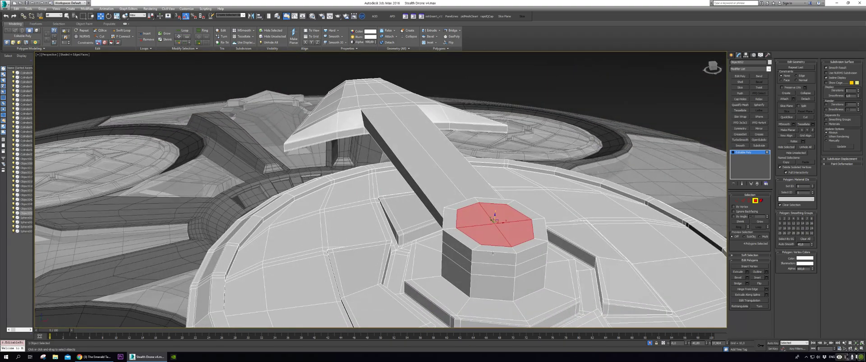
key(shift+r)
key(ctrl+z)
key(ctrl+y)
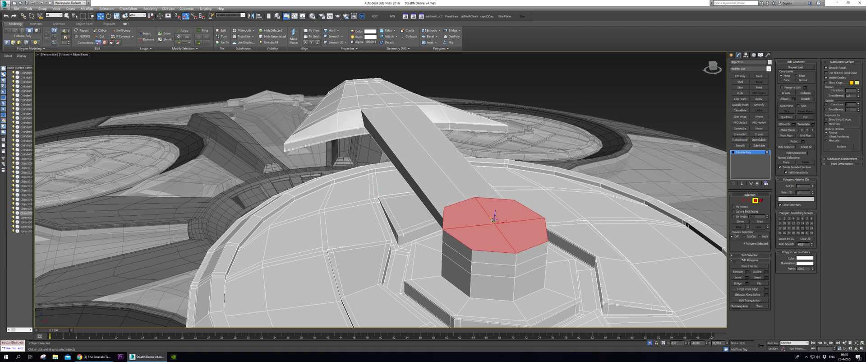
Try a narrower inset on the column's top and even out the inset octagon, then undo both.
key(shift+i)
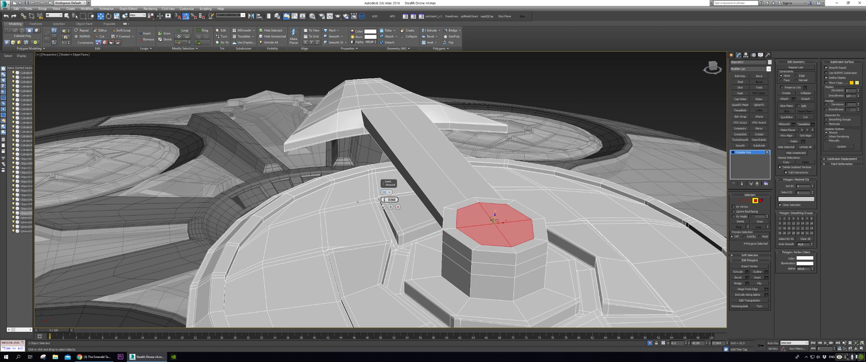
key(Return)
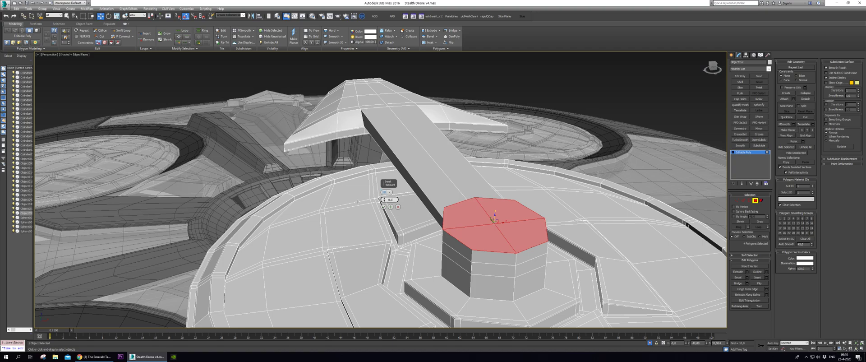
text(0.9)
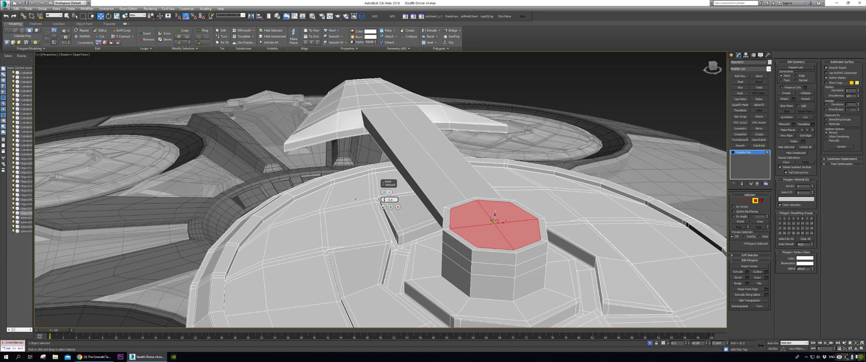
click(383, 206)
key(alt+g)
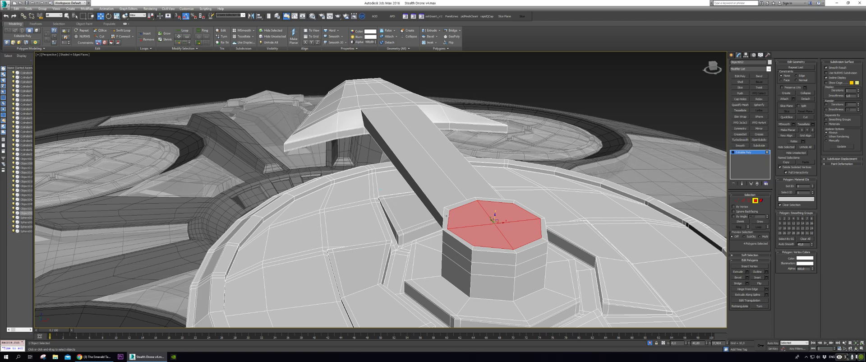
key(ctrl+z)
key(ctrl+z)
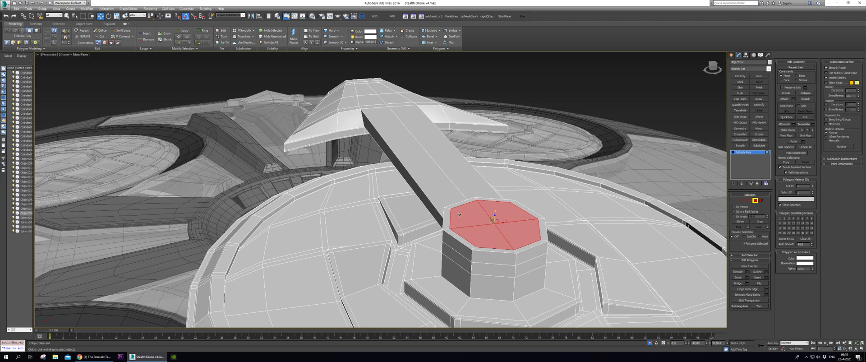
Reshape the column's top into a regular octagon and try the same on the edge loop below it.
key(alt+g)
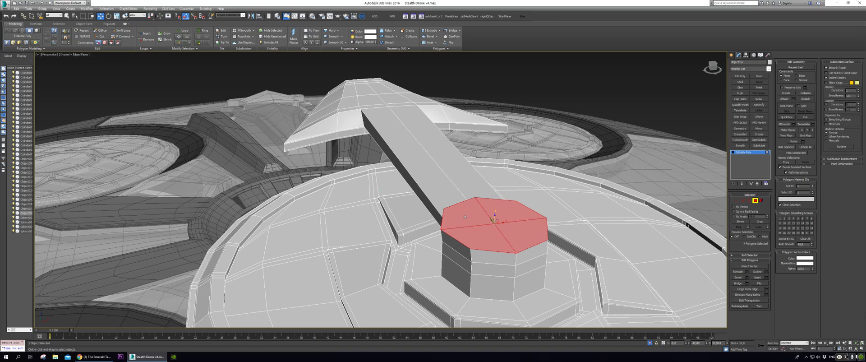
key(2)
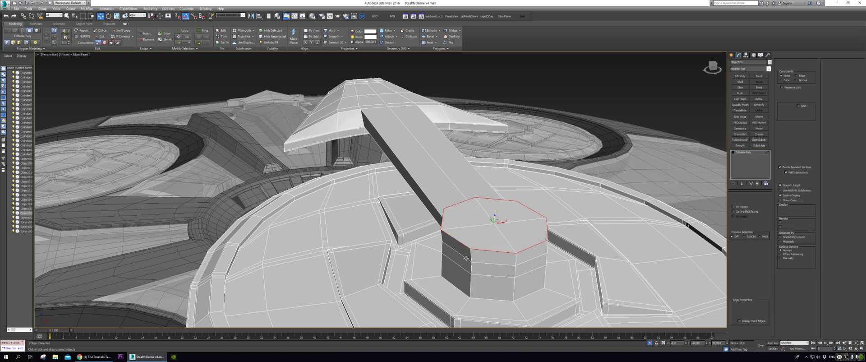
double_click(484, 264)
key(alt+g)
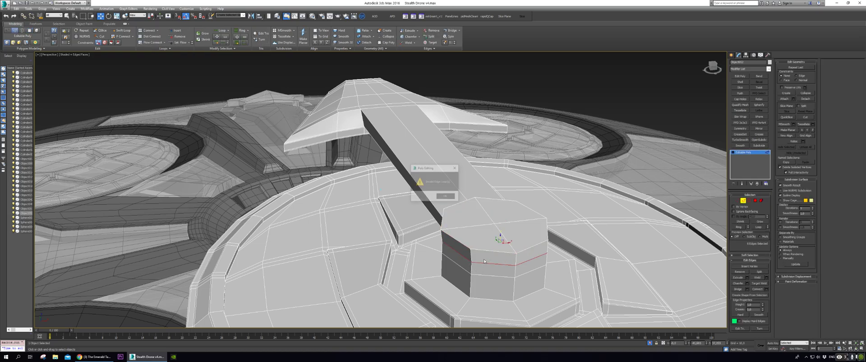
click(446, 196)
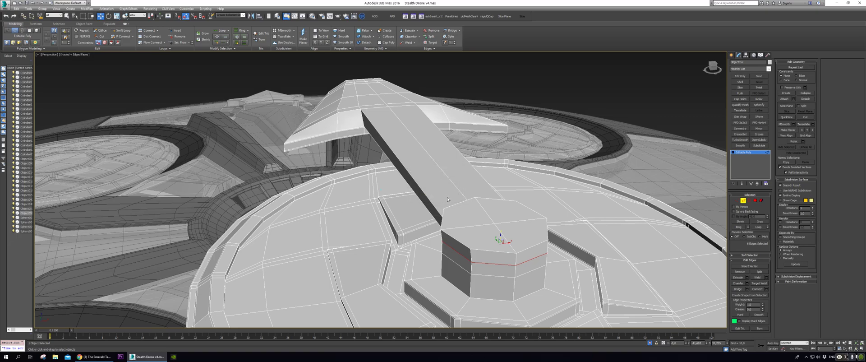
Select the edge loop around the column's top and scale it inward to taper the upper band.
double_click(448, 200)
alt+middle_drag(449, 200, 537, 203)
middle_drag(536, 203, 460, 153)
key(r)
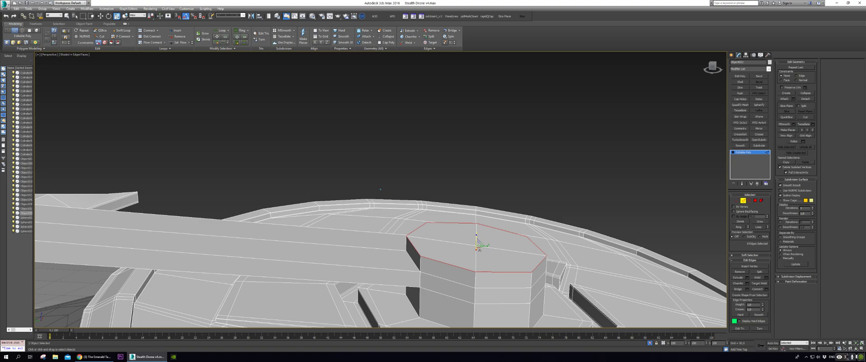
alt+middle_drag(477, 245, 394, 257)
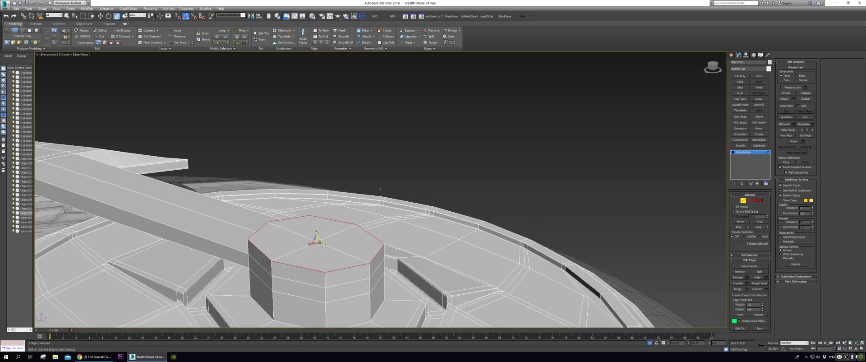
drag(317, 240, 316, 252)
Move the column's top edge loop down slightly to flatten the tapered cap, and clear the selection.
alt+middle_drag(316, 252, 396, 196)
key(w)
drag(393, 174, 393, 179)
alt+middle_drag(352, 175, 439, 190)
click(368, 148)
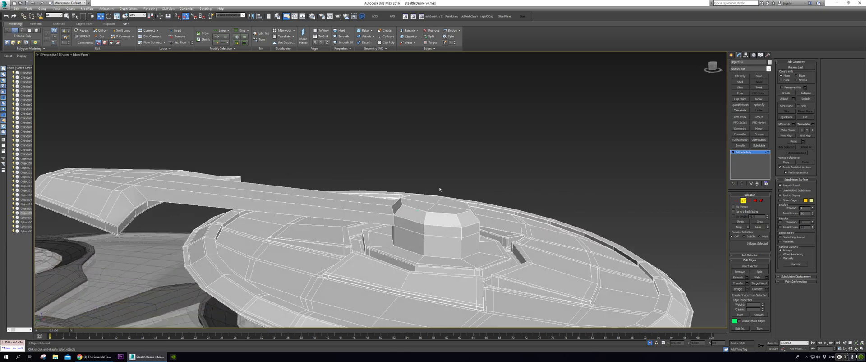
click(459, 221)
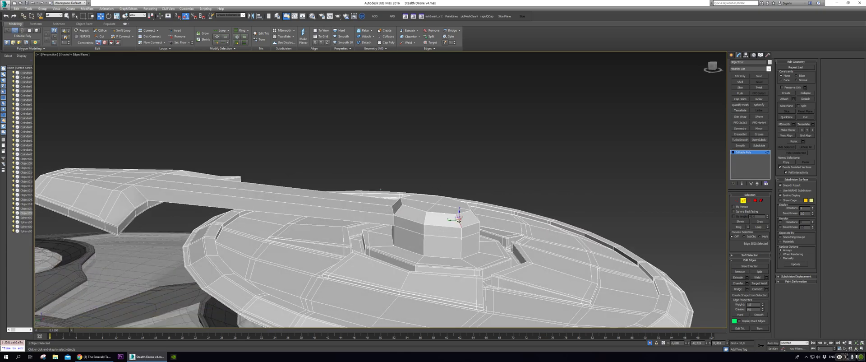
key(2)
alt+middle_drag(317, 211, 252, 198)
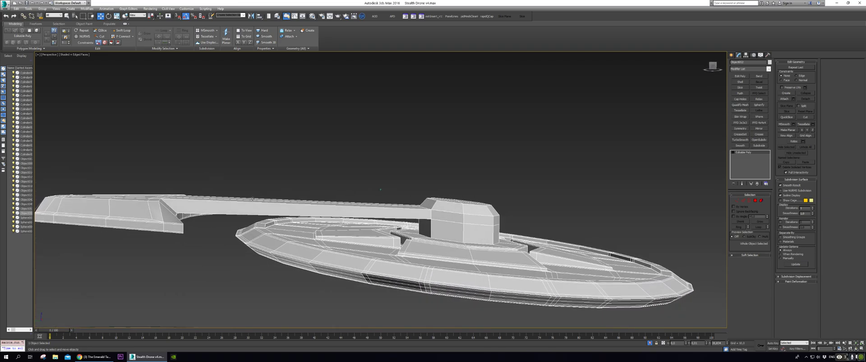
key(2)
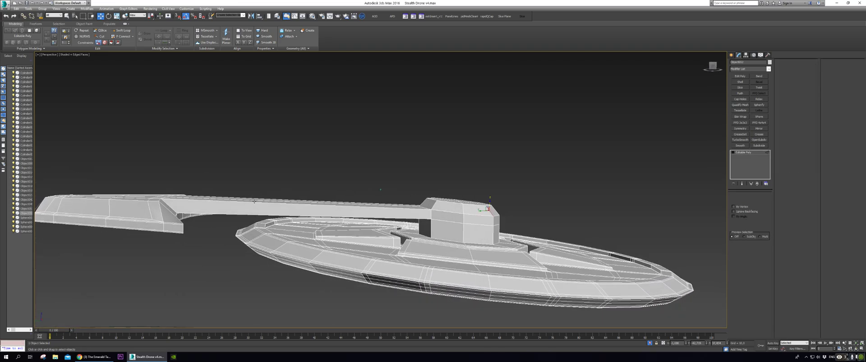
click(255, 203)
key(alt+r)
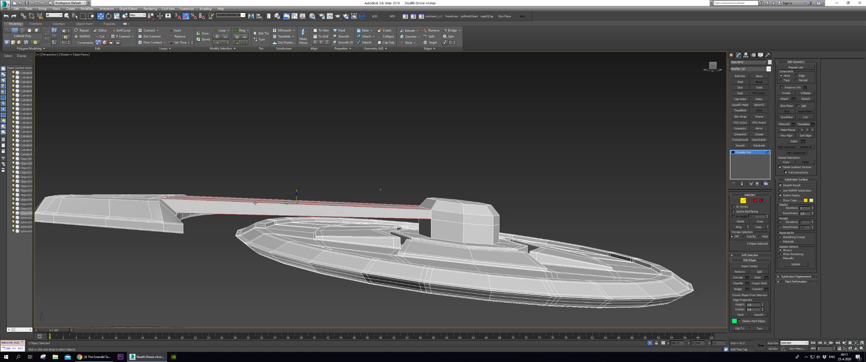
key(ctrl+shift+e)
mouse_move(371, 200)
alt+middle_down()
mouse_move(382, 269)
mouse_move(388, 199)
alt+middle_up()
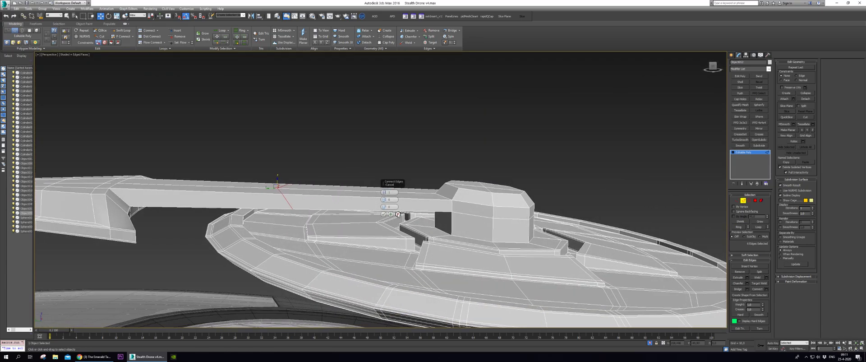
click(398, 214)
Try Swift Loop for an extra edge loop across the arm, and undo the last two changes.
click(190, 223)
key(alt+s)
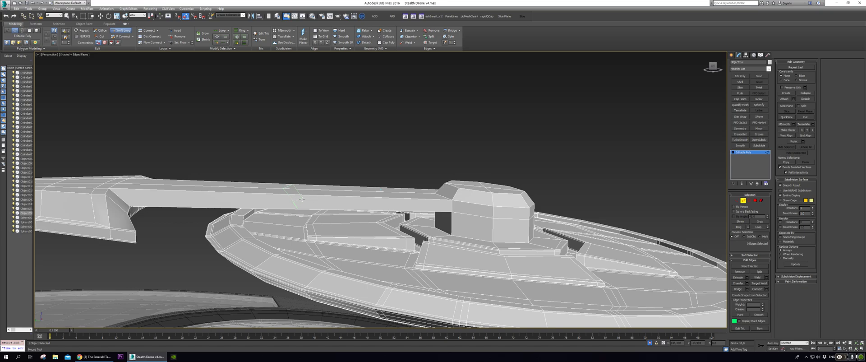
alt+middle_drag(298, 190, 332, 192)
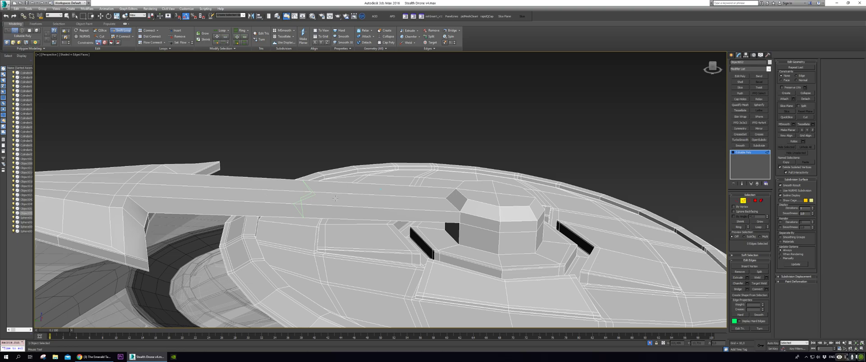
key(ctrl+z)
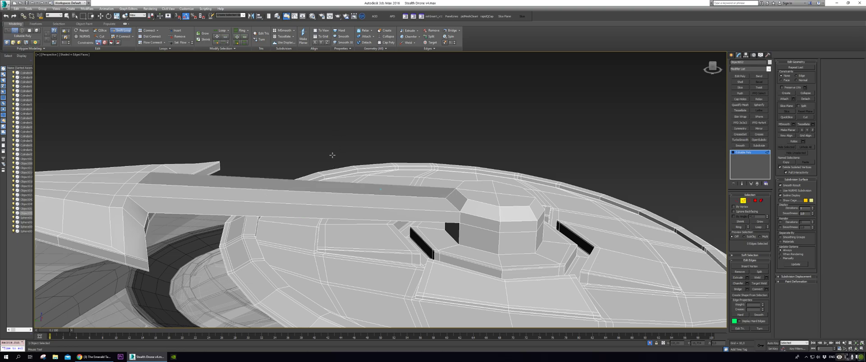
key(ctrl+z)
Select the polygons of the column's cap, the sloped faces beside it, the arm's top and the top strip of the hull wedge.
alt+middle_drag(329, 152, 373, 131)
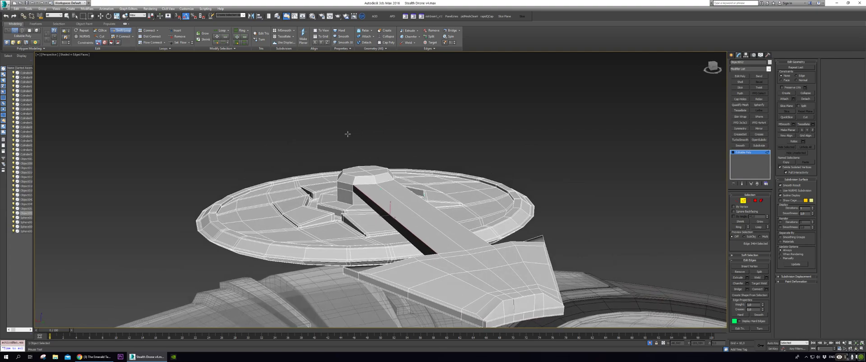
key(4)
click(360, 172)
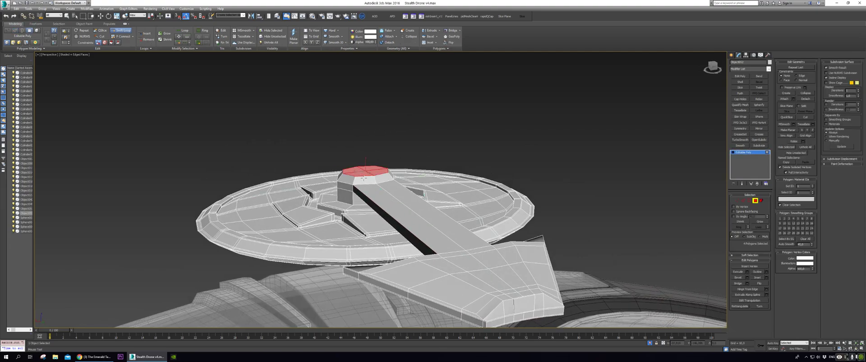
key(w)
ctrl+click(365, 180)
ctrl+click(382, 179)
ctrl+click(381, 197)
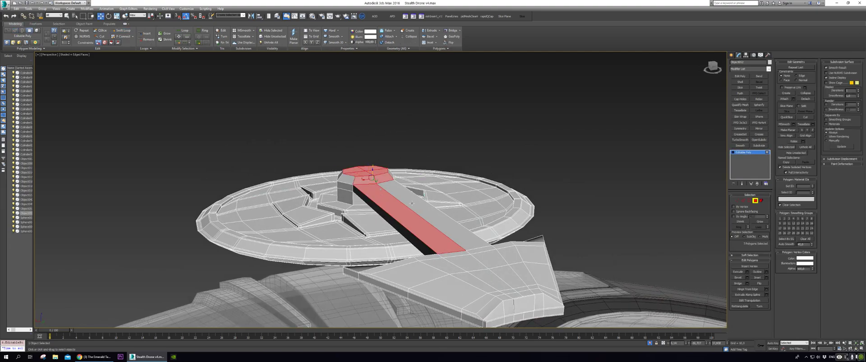
alt+middle_drag(380, 197, 267, 239)
ctrl+click(246, 234)
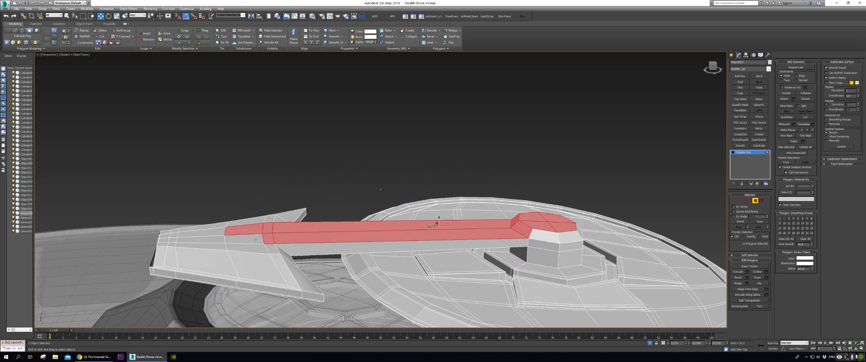
ctrl+click(218, 238)
ctrl+click(218, 234)
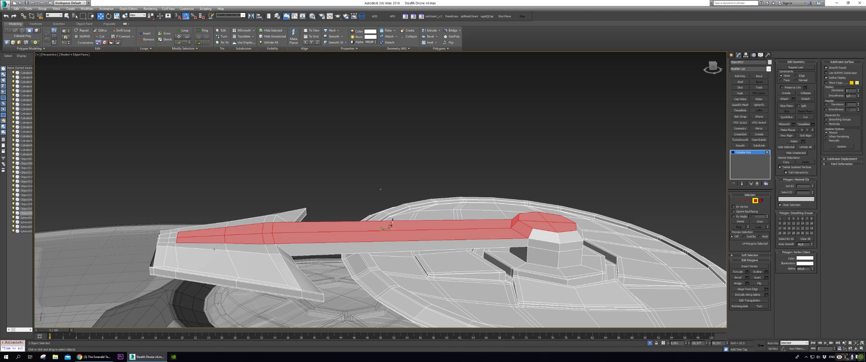
Inset the selected top strip with a zero amount and move it down slightly to form a shallow recess.
key(shift+i)
alt+middle_drag(217, 249, 369, 236)
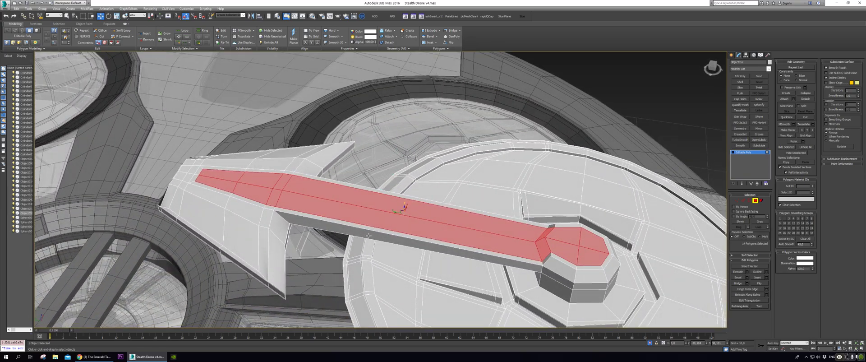
key(i)
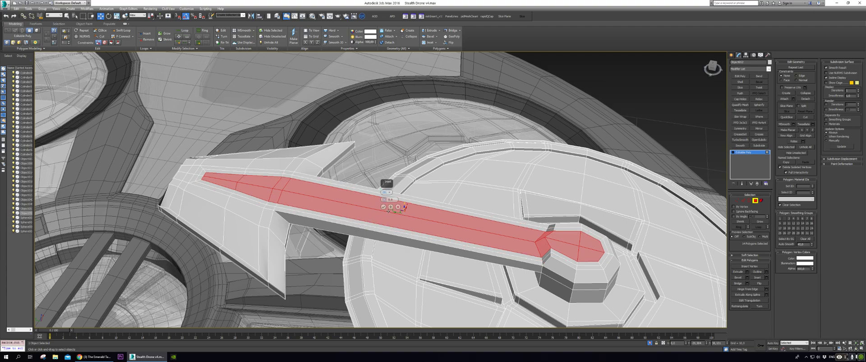
right_click(384, 199)
click(383, 207)
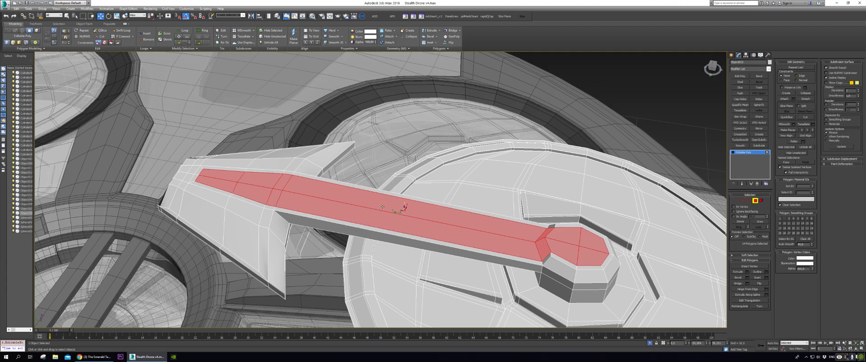
drag(405, 206, 405, 207)
mouse_move(451, 275)
alt+middle_down()
mouse_move(500, 238)
mouse_move(424, 277)
mouse_move(437, 271)
alt+middle_up()
alt+middle_drag(569, 239, 380, 188)
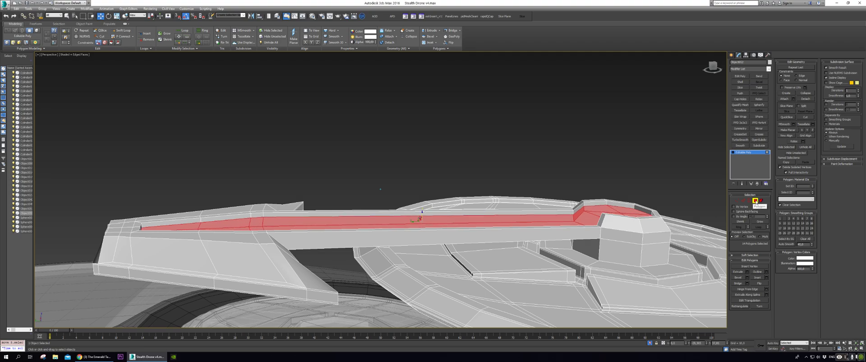
Detach the recessed strip as a separate object under the default name and leave polygon editing.
key(alt+d)
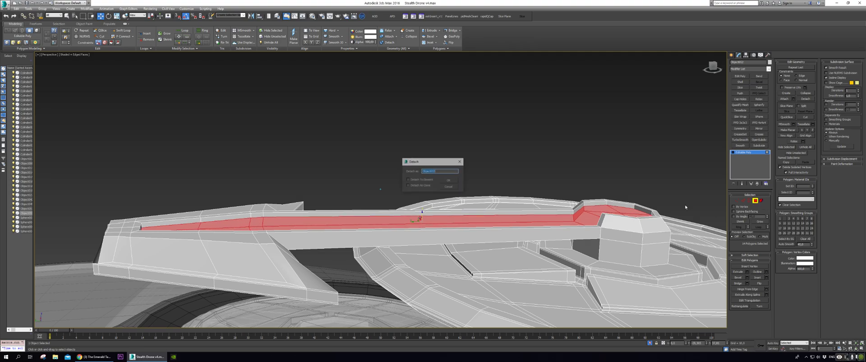
click(448, 181)
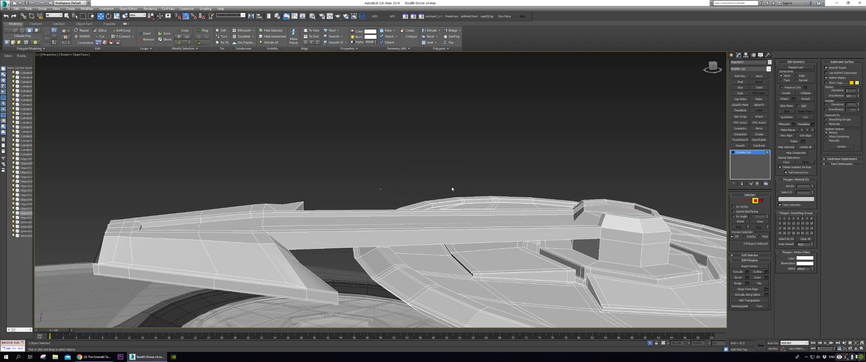
click(755, 200)
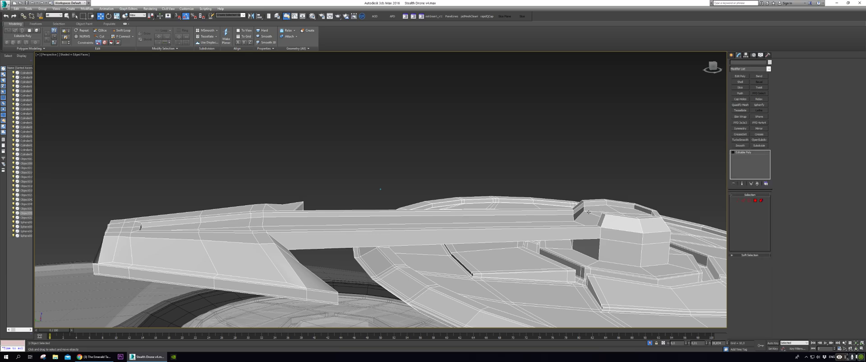
Try lifting the detached strip off the arm, and undo the move.
alt+middle_drag(577, 203, 392, 244)
click(326, 151)
alt+middle_drag(326, 150, 440, 148)
alt+middle_drag(562, 159, 457, 175)
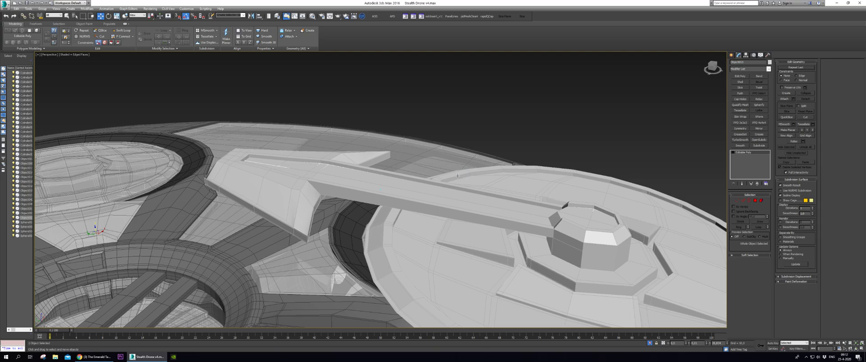
alt+middle_drag(406, 170, 398, 178)
scroll(397, 181, down, 4)
alt+middle_drag(361, 198, 286, 216)
drag(278, 216, 279, 199)
alt+middle_drag(280, 184, 290, 194)
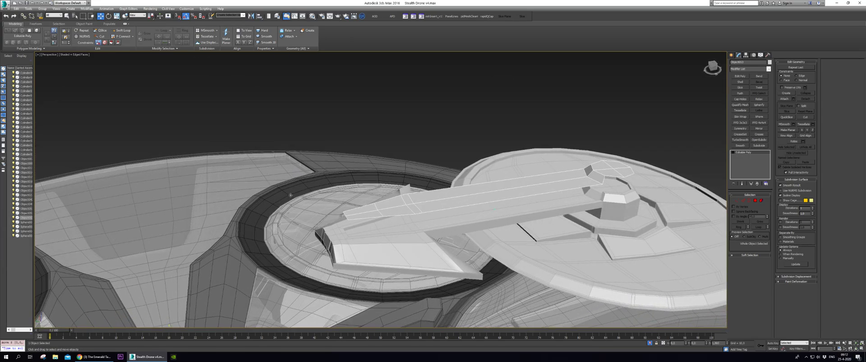
key(ctrl+z)
alt+middle_drag(240, 252, 202, 237)
scroll(197, 235, down, 2)
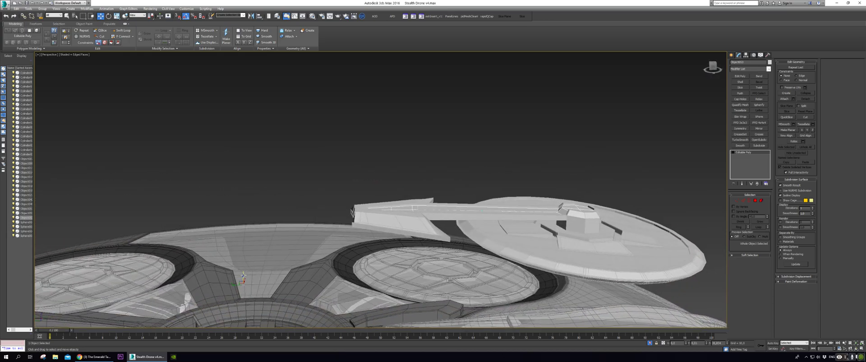
Select all polygons of the detached strip and slightly adjust its height within the recess.
click(245, 273)
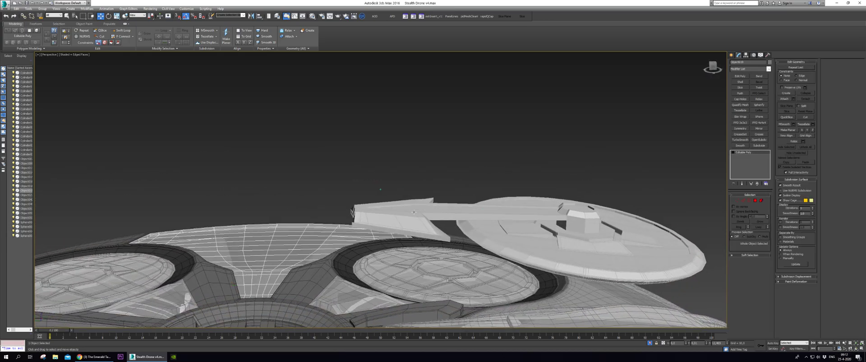
click(424, 206)
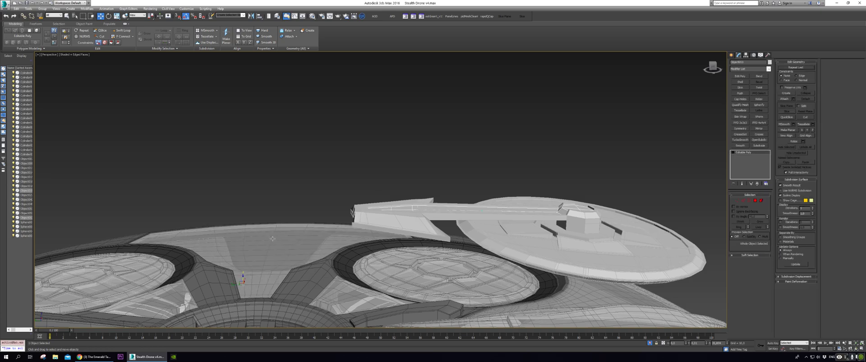
key(4)
click(420, 207)
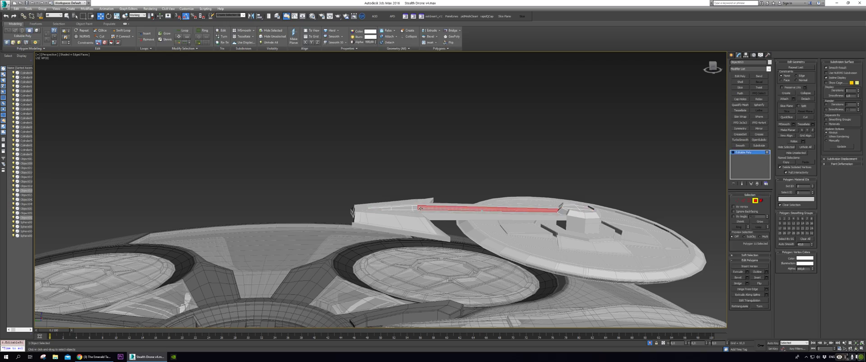
key(alt+l)
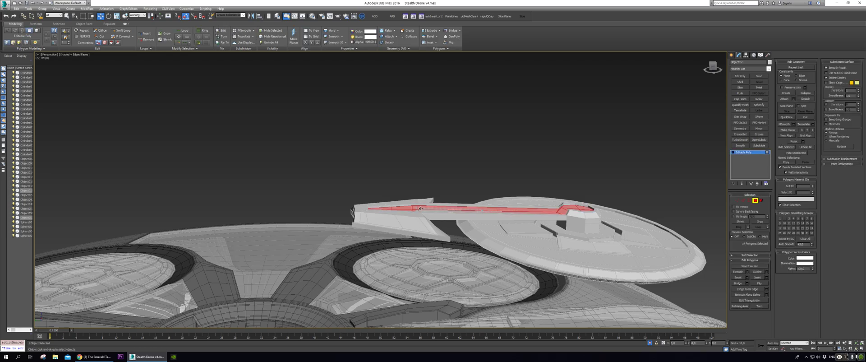
alt+middle_drag(483, 205, 416, 211)
scroll(465, 206, up, 4)
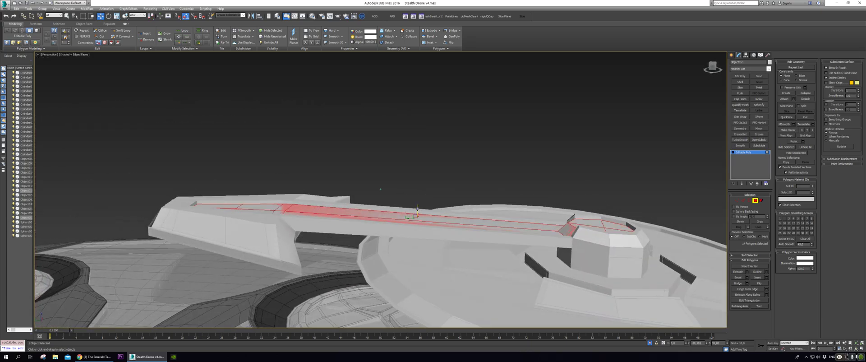
key(F2)
drag(419, 208, 421, 209)
alt+middle_drag(420, 209, 774, 87)
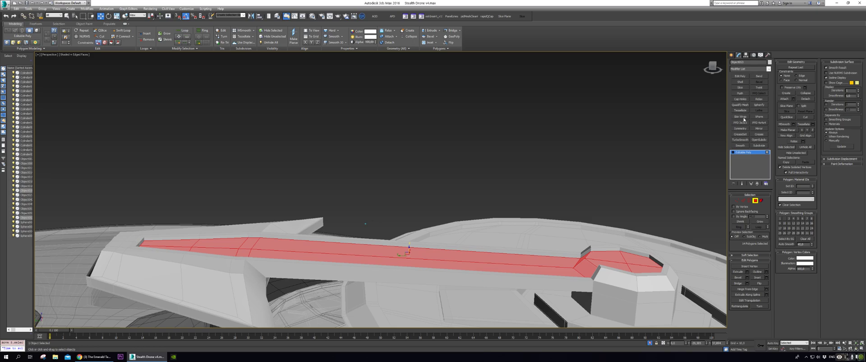
Try a Shell modifier on the detached strip, adjust its thickness amounts, and delete the modifier.
click(739, 83)
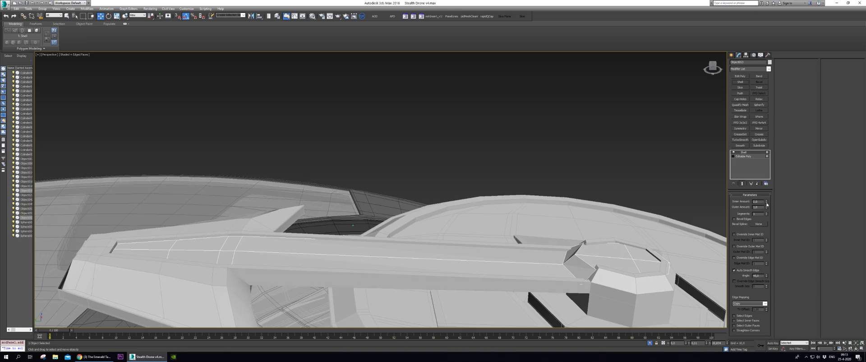
drag(770, 209, 768, 208)
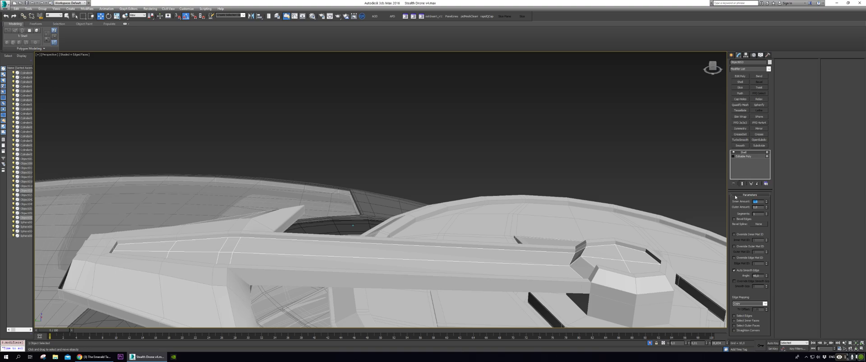
right_click(753, 153)
click(760, 160)
Raise the strip's polygons slightly in the recess and give the strip a dark grey object color.
key(4)
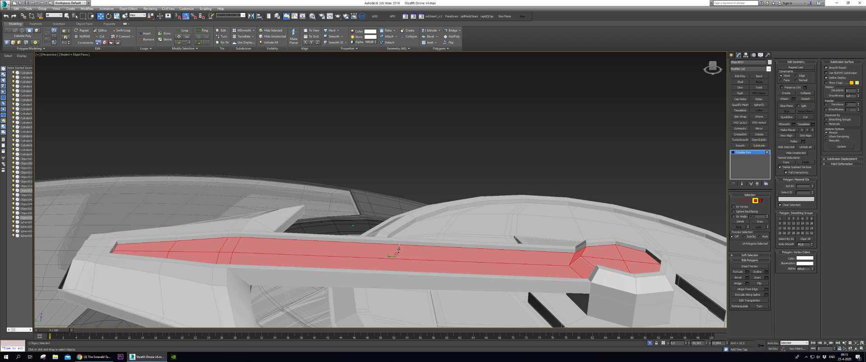
drag(399, 249, 400, 248)
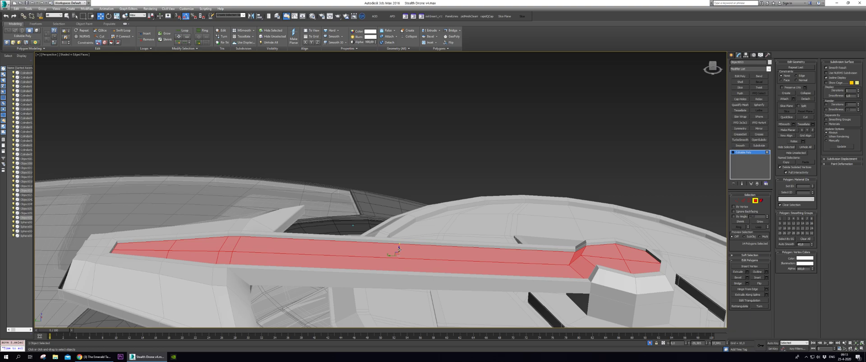
click(770, 62)
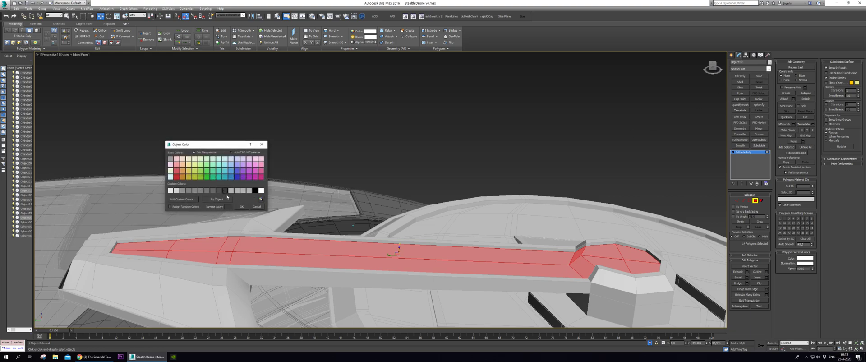
click(241, 207)
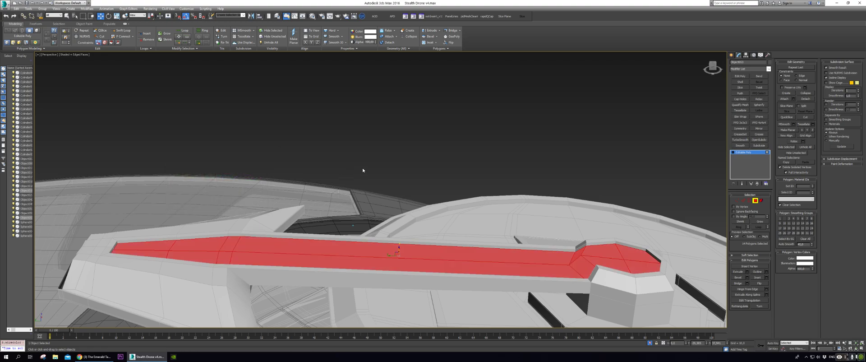
key(shift+e)
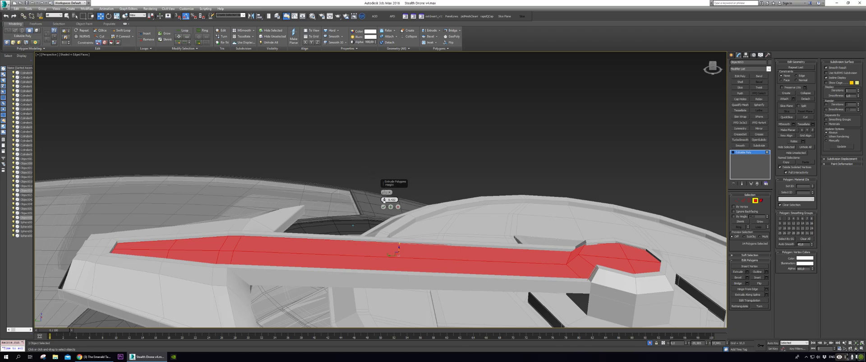
mouse_move(386, 204)
alt+middle_down()
mouse_move(388, 230)
mouse_move(395, 211)
mouse_move(447, 231)
mouse_move(400, 209)
mouse_move(388, 215)
mouse_move(395, 194)
alt+middle_up()
scroll(395, 211, up, 3)
click(398, 206)
click(289, 115)
Select the band of side polygons around the column's lower part and detach it as a cloned object.
alt+middle_drag(288, 116, 686, 195)
scroll(288, 115, down, 4)
alt+middle_drag(495, 205, 672, 186)
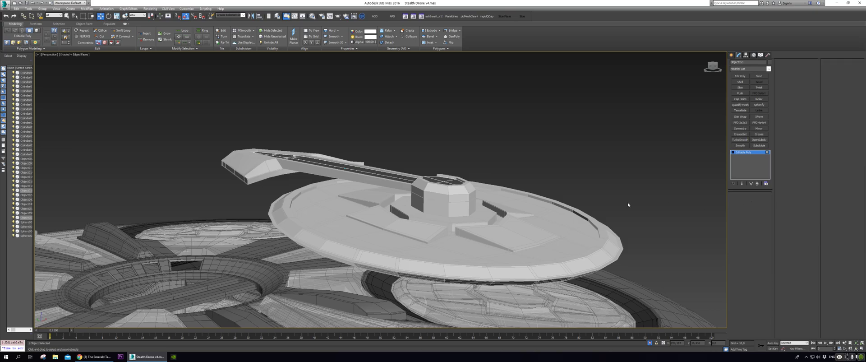
click(755, 200)
click(755, 200)
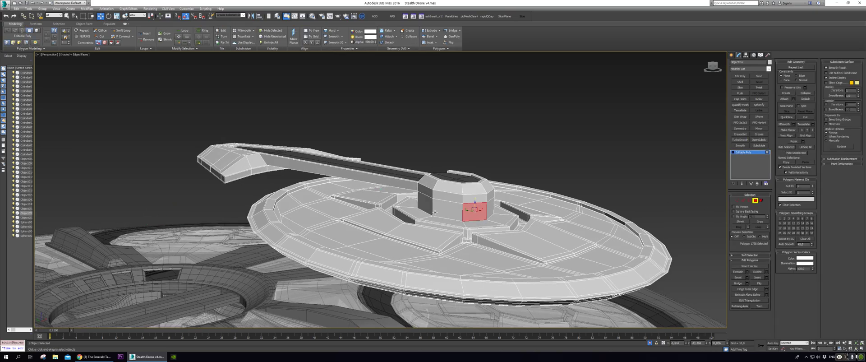
shift+click(450, 209)
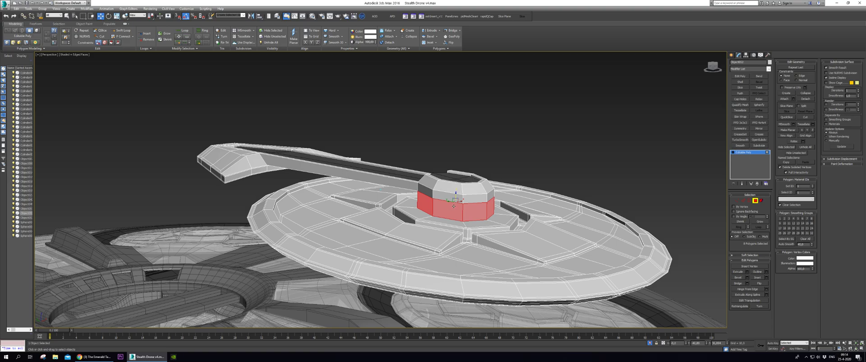
key(alt+d)
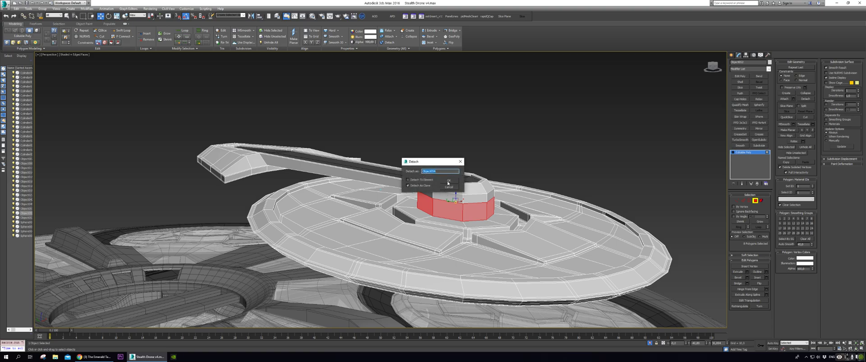
click(450, 182)
click(755, 200)
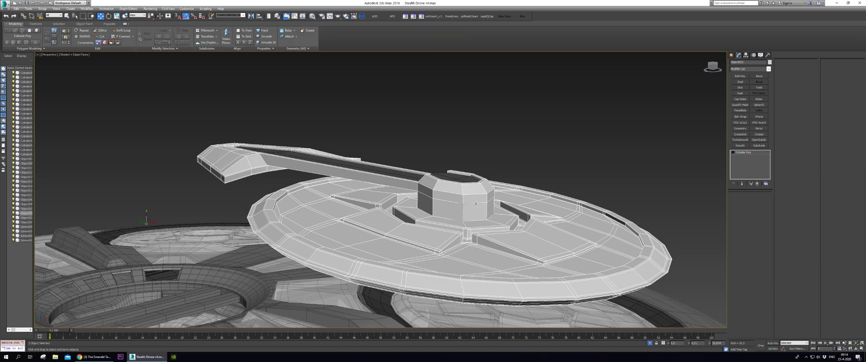
Add a Push modifier to the cloned band and increase its push value slightly to offset it from the column.
click(476, 203)
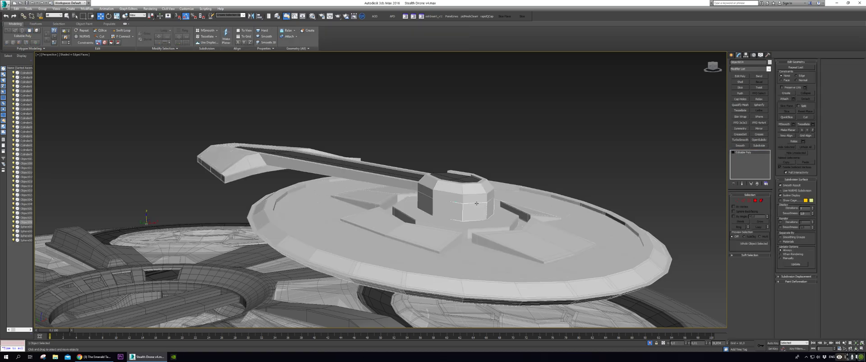
click(741, 92)
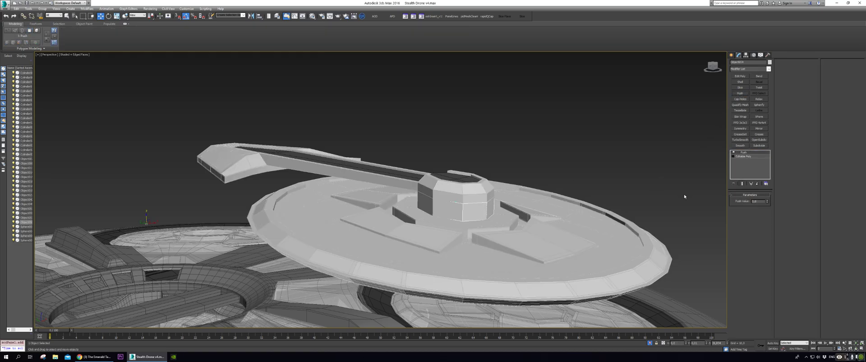
drag(769, 203, 769, 194)
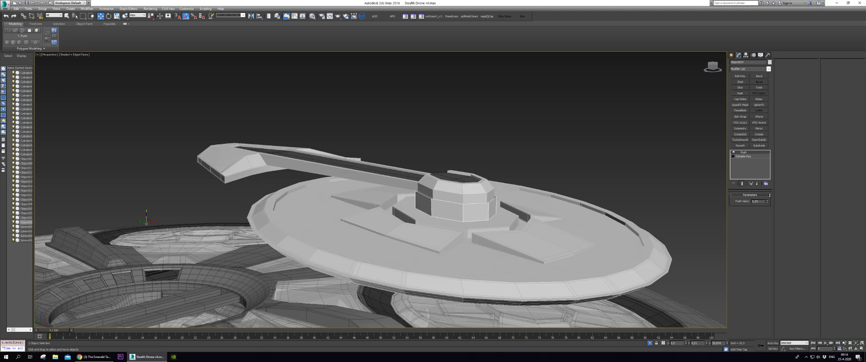
alt+middle_drag(705, 226, 718, 178)
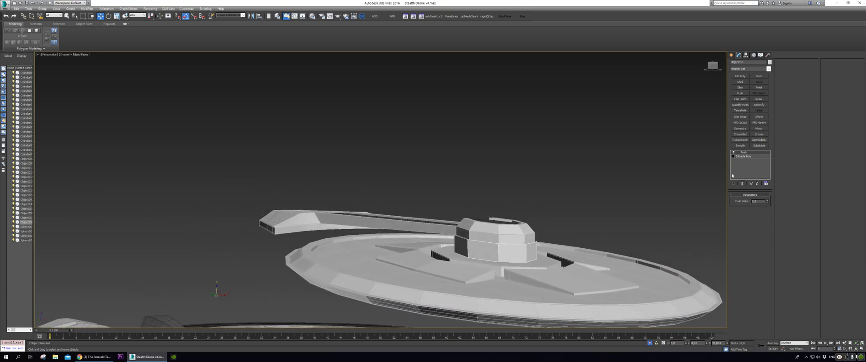
Add an Edit Poly modifier and a Shell modifier to the band, and thicken it with a small inner amount.
click(740, 76)
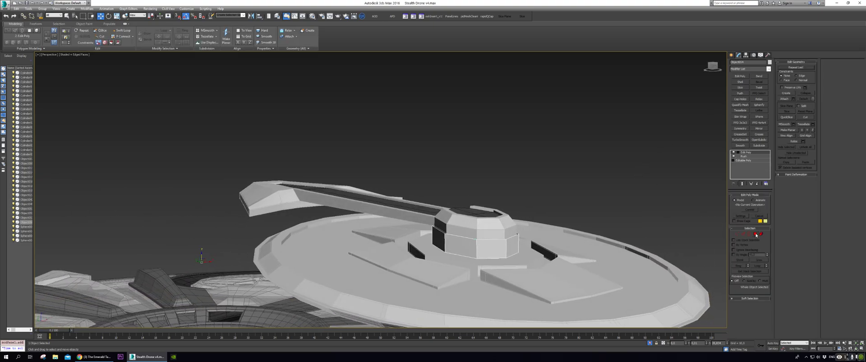
click(756, 233)
scroll(516, 261, up, 6)
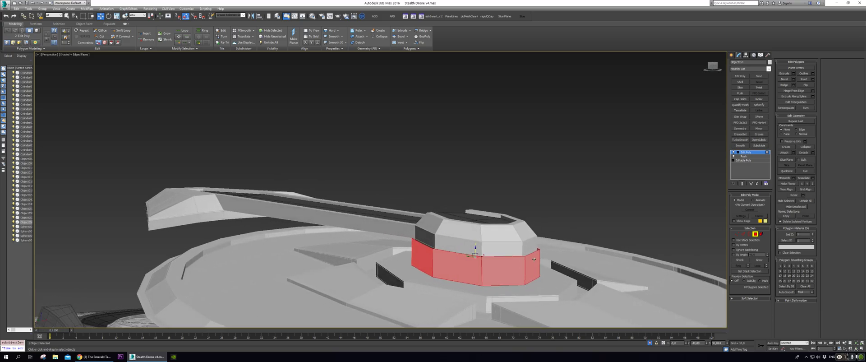
alt+middle_drag(515, 261, 446, 239)
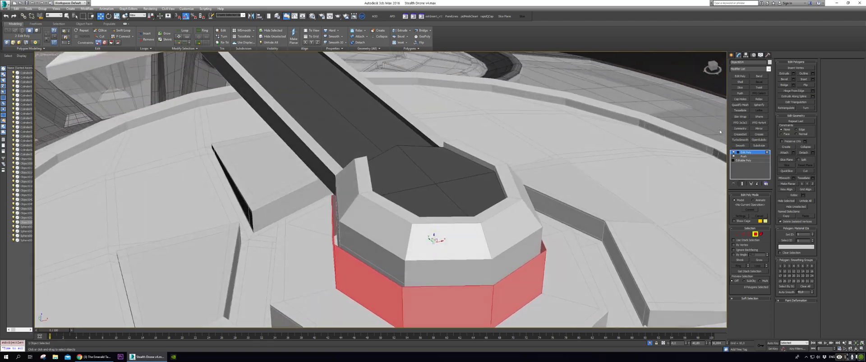
click(740, 82)
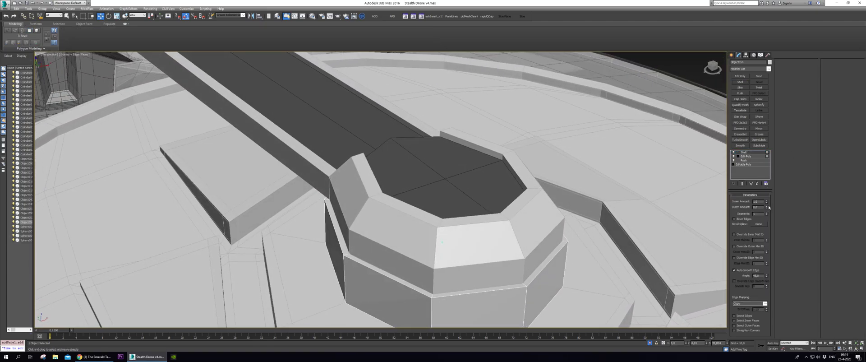
right_click(767, 202)
drag(767, 202, 771, 197)
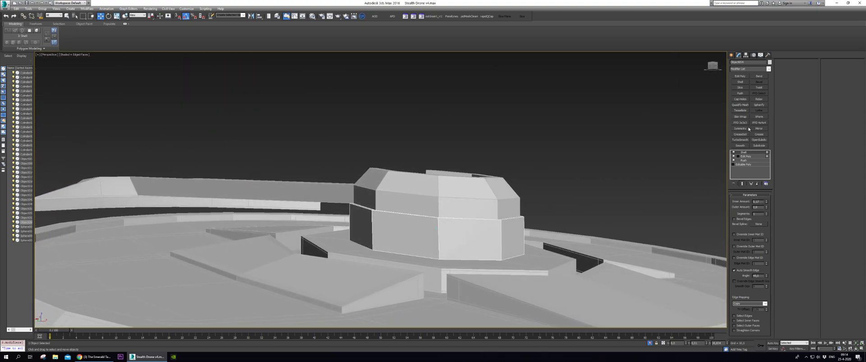
Add another Edit Poly modifier on top of the Shell and give the band a dark grey object color.
click(744, 76)
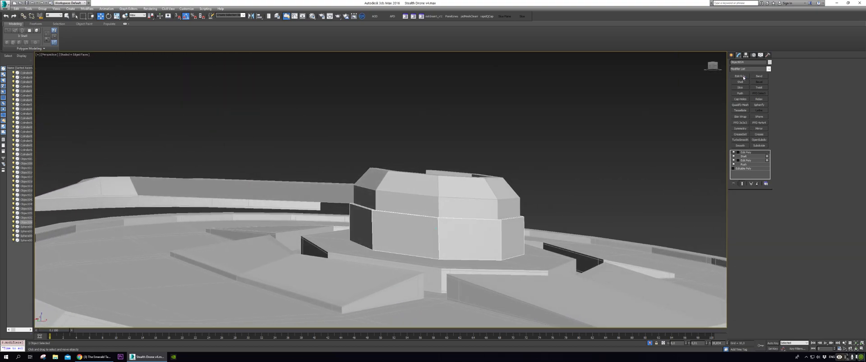
click(769, 63)
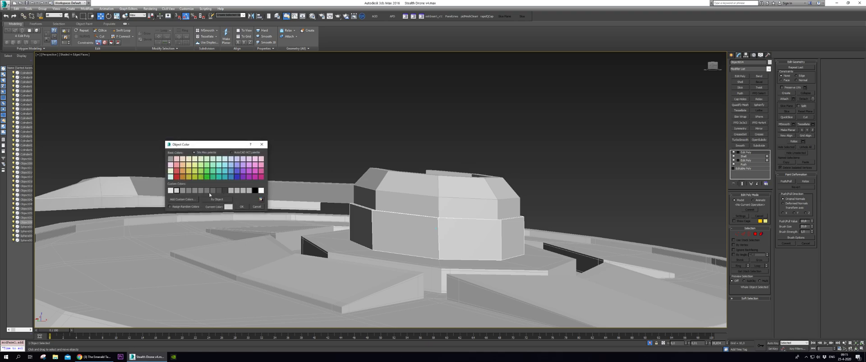
click(242, 207)
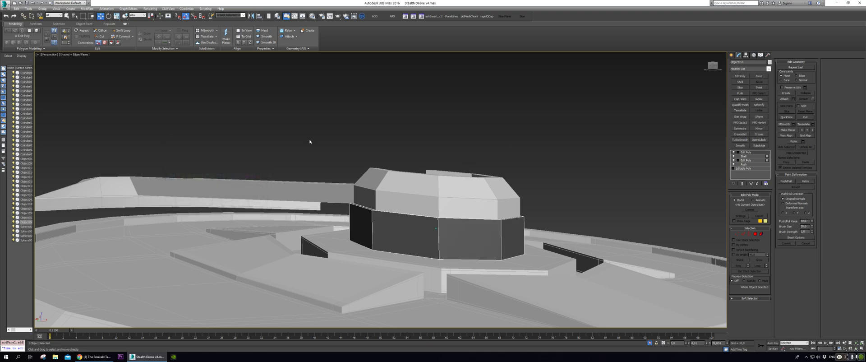
Select the dark band around the column and scale it very slightly.
click(309, 139)
alt+middle_drag(354, 120, 492, 220)
click(471, 236)
key(r)
drag(88, 283, 90, 284)
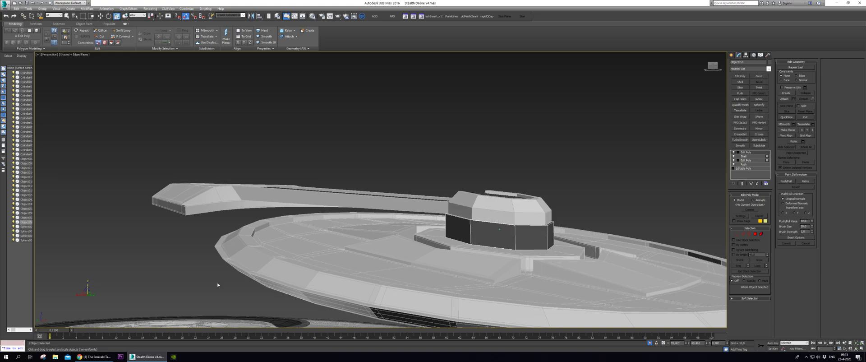
Select the dark band's upper vertices and move them down slightly.
key(1)
alt+middle_drag(339, 270, 429, 190)
drag(577, 227, 578, 228)
alt+middle_drag(496, 218, 500, 222)
key(w)
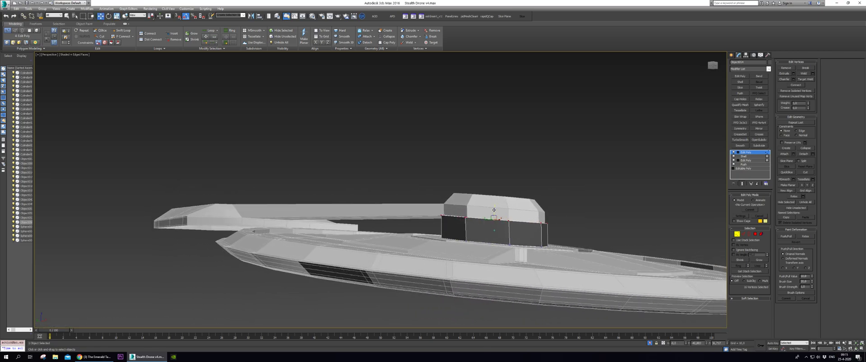
drag(494, 210, 494, 213)
click(601, 148)
alt+middle_drag(601, 148, 610, 209)
key(1)
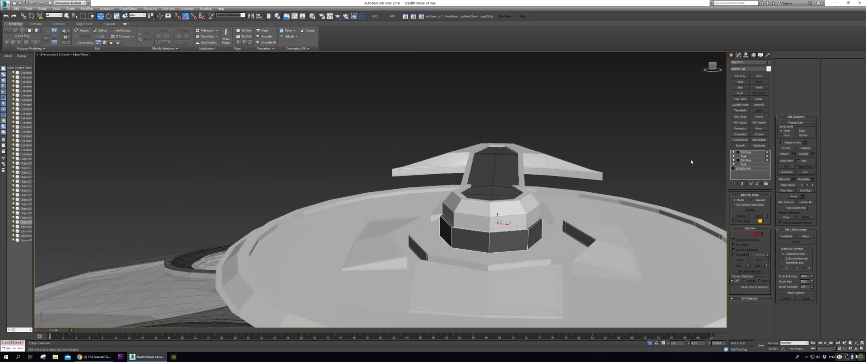
Isolate the rotor cover together with its arm and column, and select the cover from its underside.
click(676, 121)
alt+middle_drag(553, 212, 356, 162)
drag(354, 151, 519, 198)
key(alt+q)
alt+middle_drag(515, 193, 489, 200)
scroll(387, 222, up, 3)
alt+middle_drag(679, 155, 493, 215)
click(493, 214)
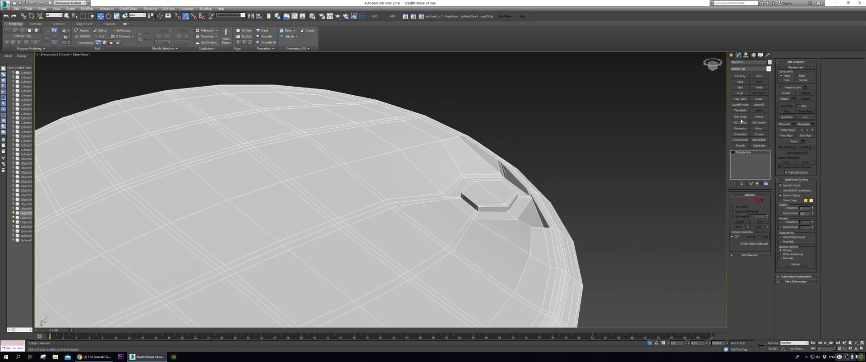
alt+middle_drag(668, 199, 654, 180)
Try deleting the polygons around the hexagonal piece on the cover's underside, and undo the deletion.
click(756, 202)
alt+middle_drag(573, 182, 402, 201)
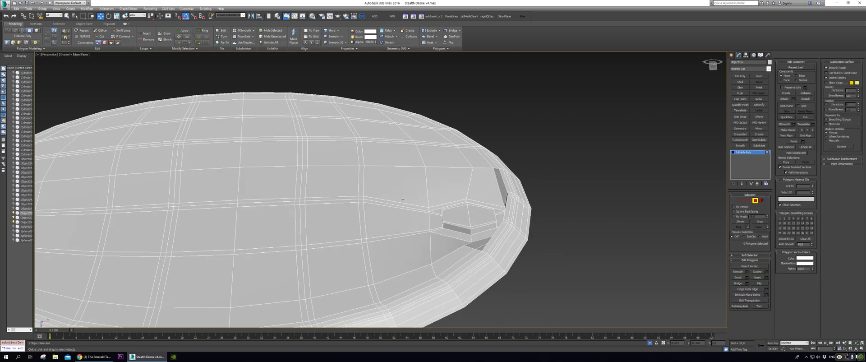
click(406, 194)
drag(478, 233, 482, 237)
key(Delete)
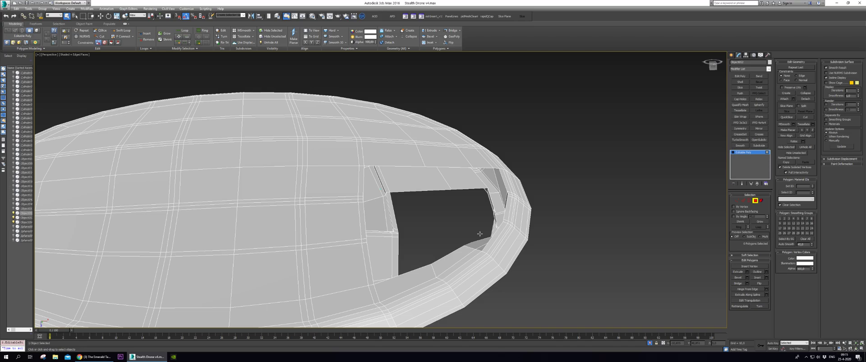
key(ctrl+z)
Remove the polygons on the cover's opposite side from the selection, keeping only those on the underside.
alt+middle_drag(470, 219, 487, 243)
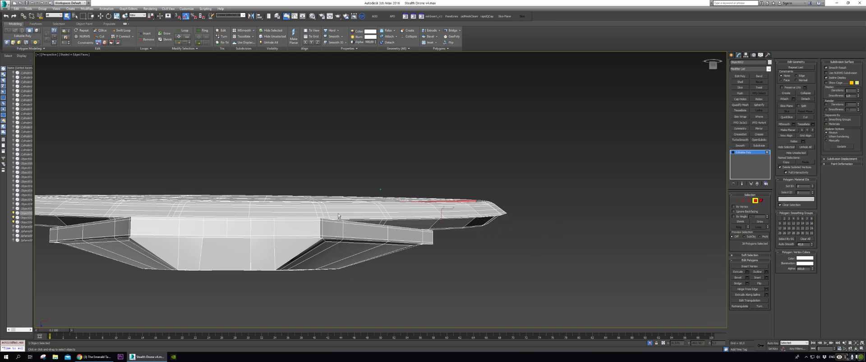
alt+drag(338, 215, 518, 253)
alt+middle_drag(406, 234, 406, 202)
scroll(406, 202, up, 3)
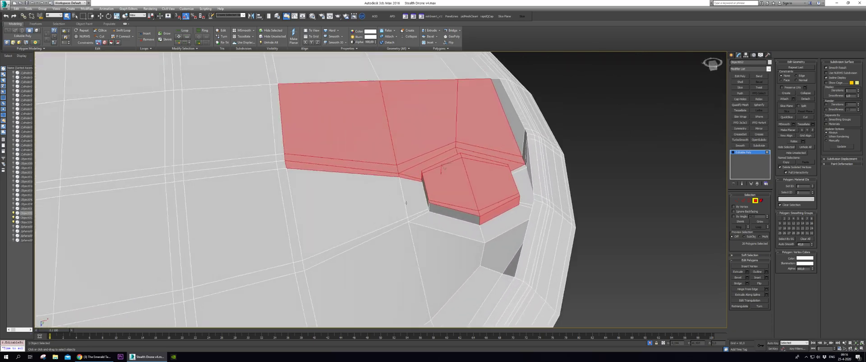
scroll(421, 189, up, 1)
Add the polygons beside and around the walls of the hexagonal piece to the underside selection.
ctrl+click(349, 179)
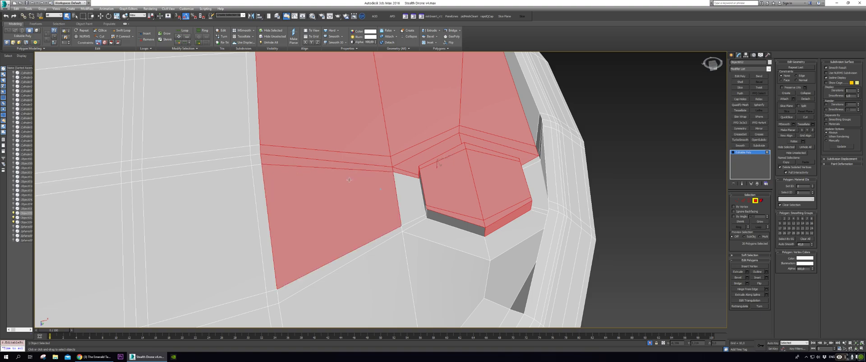
ctrl+click(405, 186)
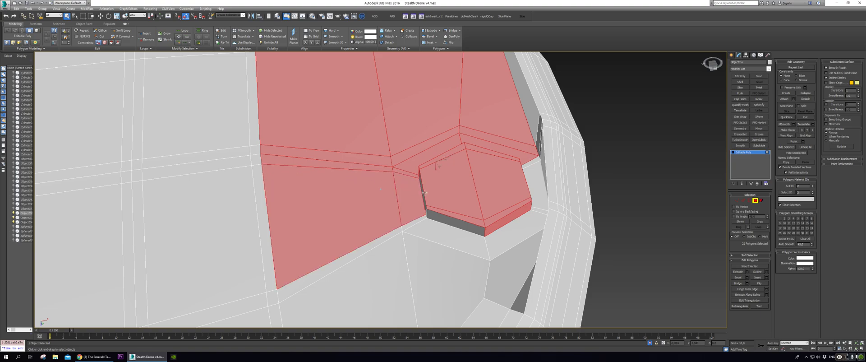
ctrl+click(438, 217)
ctrl+click(428, 226)
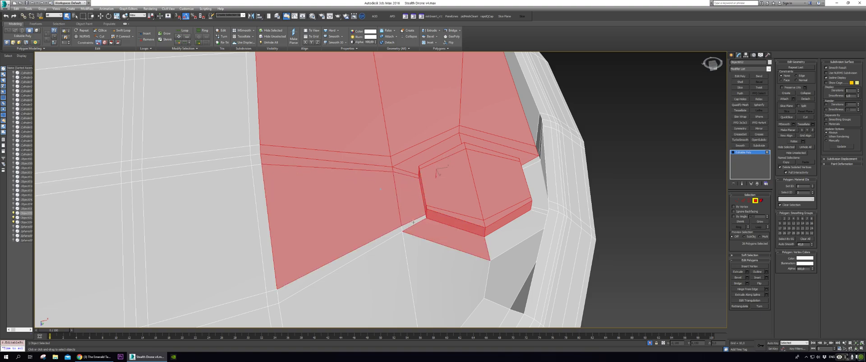
ctrl+click(505, 240)
ctrl+click(534, 190)
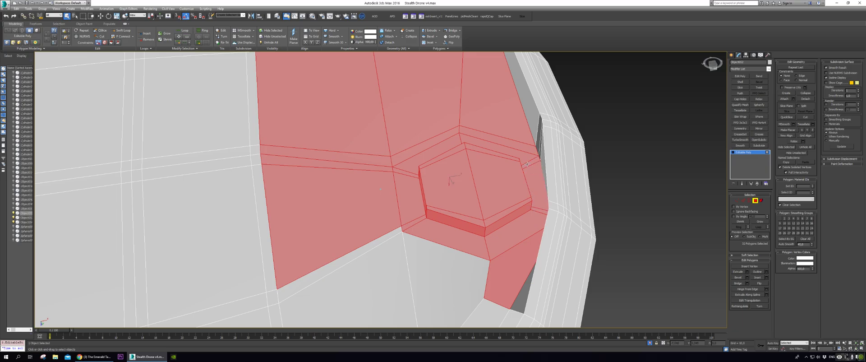
ctrl+click(400, 251)
ctrl+click(410, 244)
Add the remaining underside polygons along the cover's rim to the selection, and delete all selected polygons.
alt+middle_drag(411, 244, 332, 248)
scroll(418, 242, down, 3)
scroll(381, 198, up, 3)
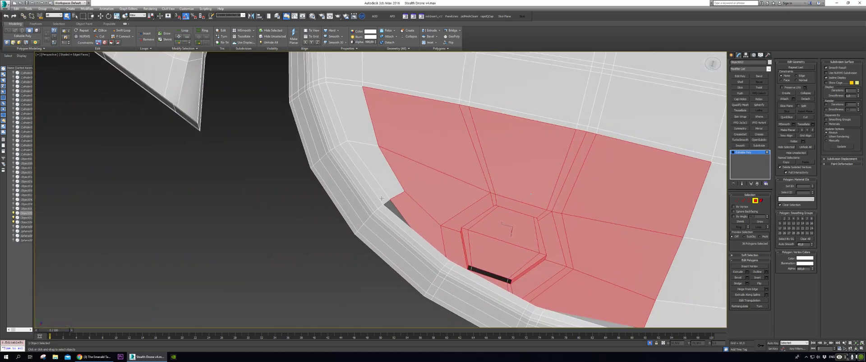
ctrl+click(385, 194)
ctrl+click(366, 169)
ctrl+click(356, 113)
ctrl+click(334, 115)
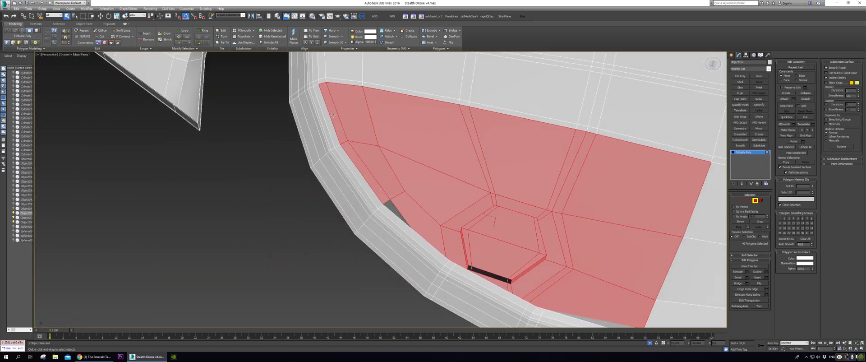
scroll(334, 115, down, 3)
alt+middle_drag(357, 190, 509, 218)
key(Delete)
Examine the sliver-shaped open border and its vertices along the cover's rim.
scroll(443, 203, up, 3)
key(3)
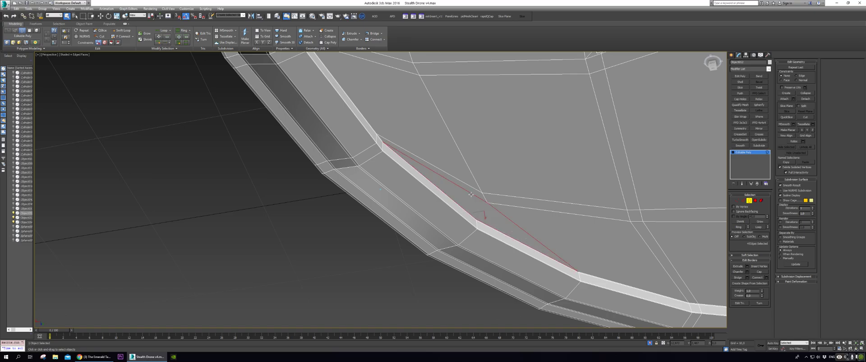
alt+middle_drag(470, 194, 442, 229)
key(1)
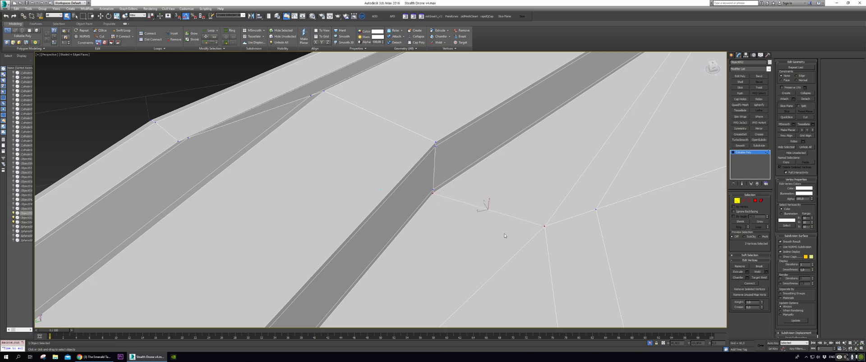
scroll(505, 235, down, 10)
alt+middle_drag(502, 225, 410, 231)
Select the open border around the deleted underside area and inspect the opening from several sides.
key(3)
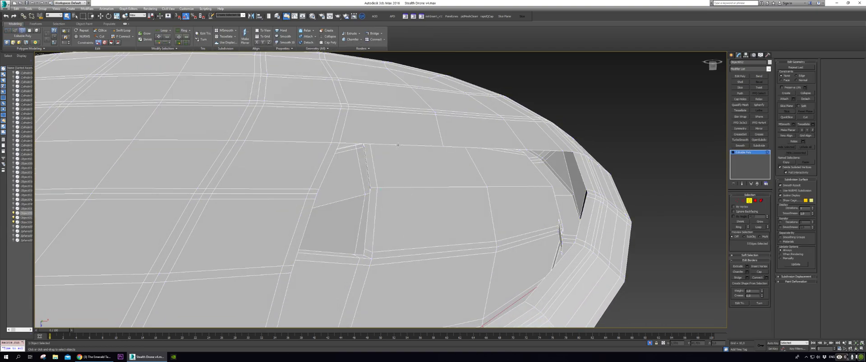
key(super)
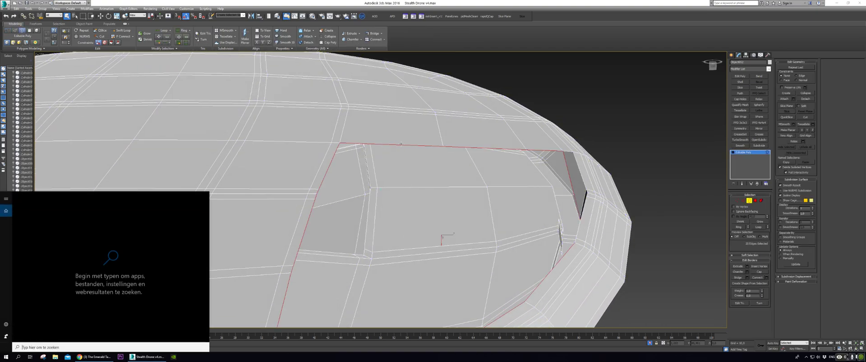
click(407, 165)
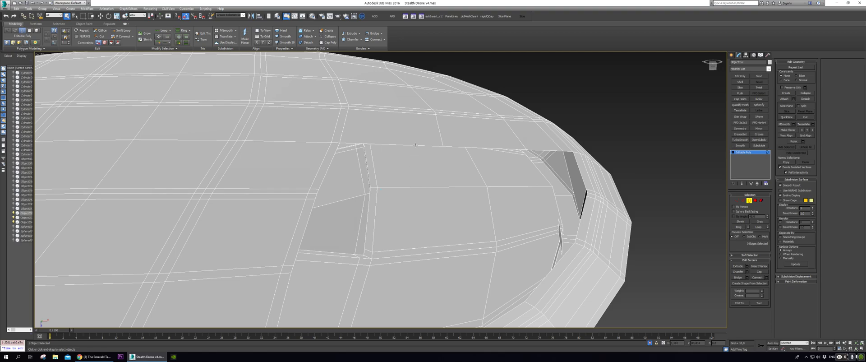
alt+middle_drag(415, 158, 424, 160)
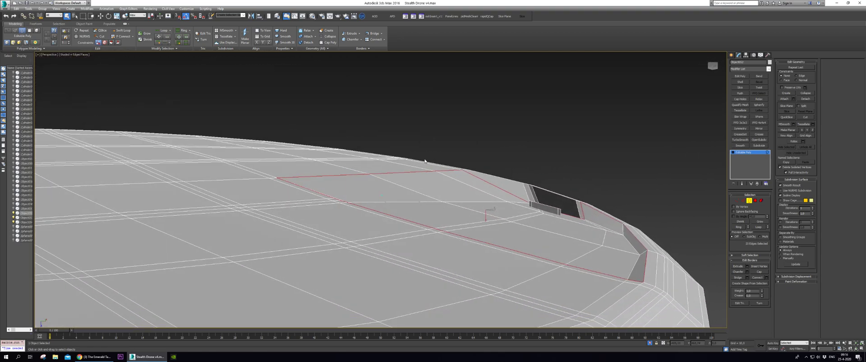
scroll(424, 160, down, 8)
alt+middle_drag(414, 167, 509, 174)
alt+middle_drag(447, 202, 714, 214)
Select the leftover polygons along the rim beside the underside opening and delete them.
click(755, 200)
scroll(448, 228, up, 3)
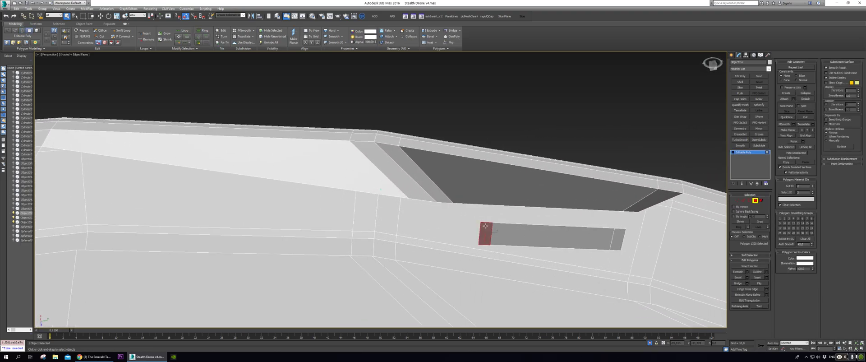
ctrl+click(456, 189)
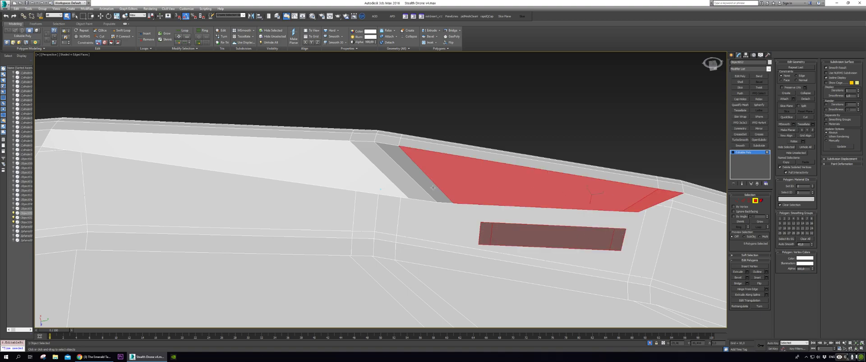
ctrl+click(396, 184)
ctrl+click(361, 175)
key(Delete)
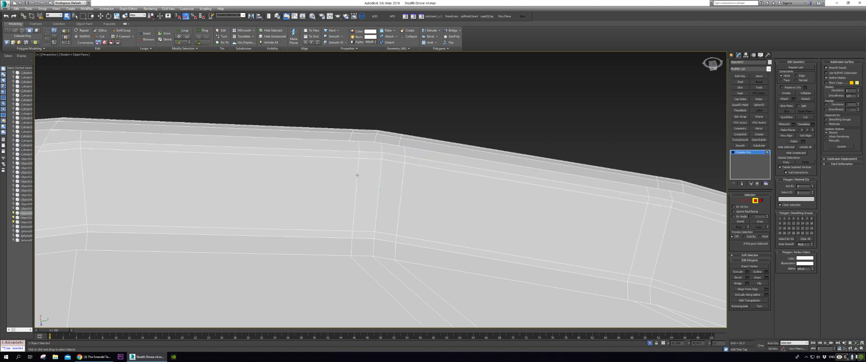
Select the open border around the opening on the cover's underside and cap it.
scroll(357, 175, down, 10)
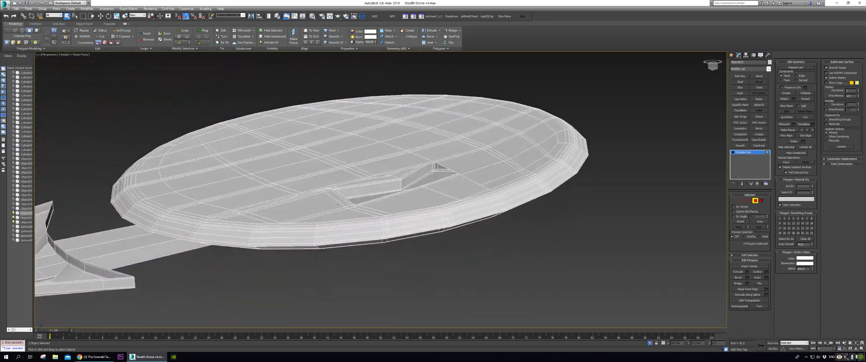
alt+middle_drag(338, 204, 334, 225)
scroll(352, 239, up, 5)
key(3)
click(270, 206)
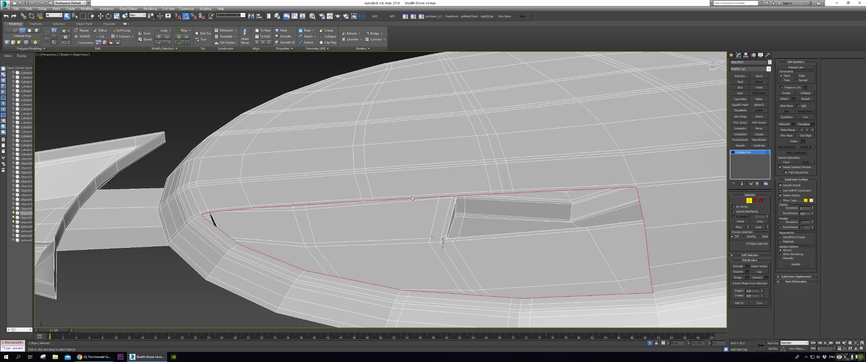
key(alt+p)
alt+middle_drag(405, 199, 444, 228)
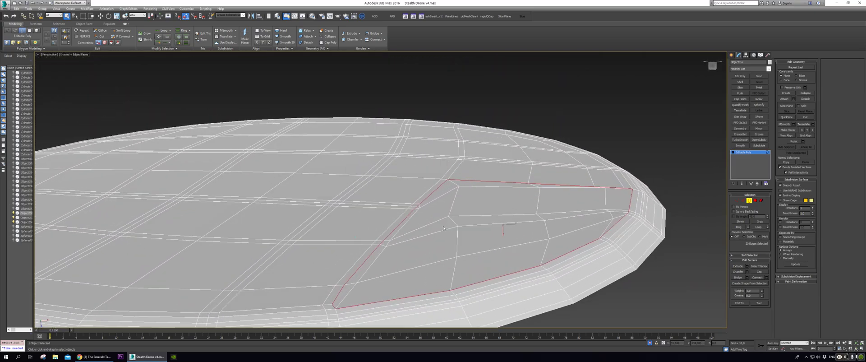
Select the edge chains along the filled area's straight side and rim side, and check the underside's shape.
key(2)
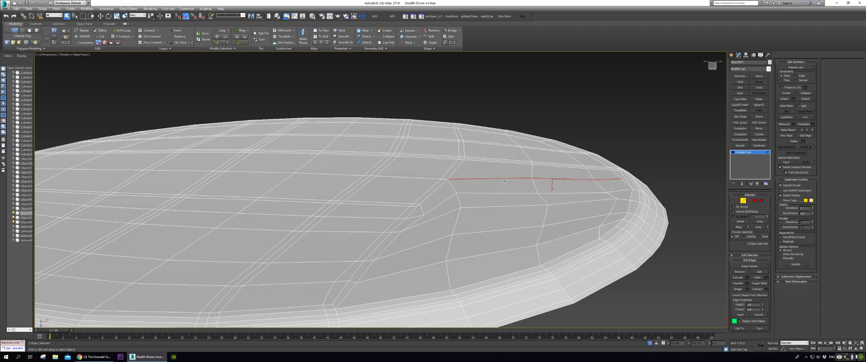
alt+middle_drag(554, 187, 432, 252)
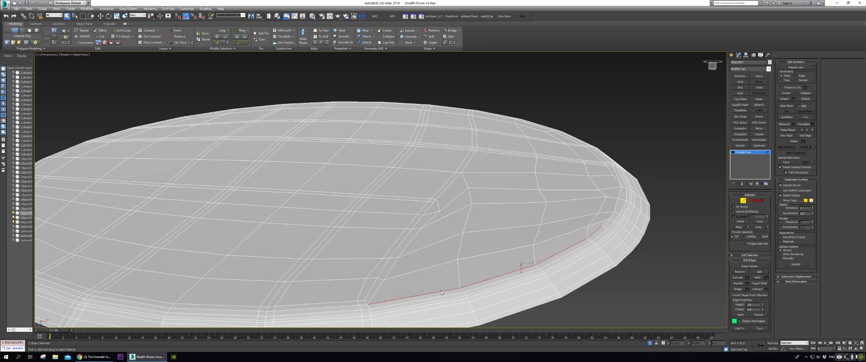
scroll(515, 253, down, 3)
alt+middle_drag(515, 252, 517, 237)
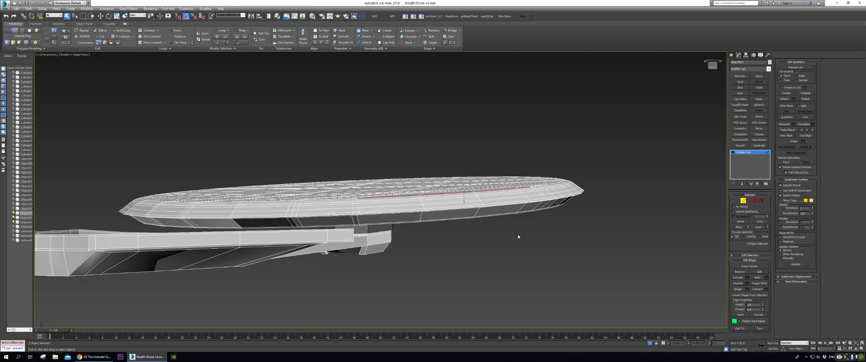
alt+middle_drag(543, 266, 510, 252)
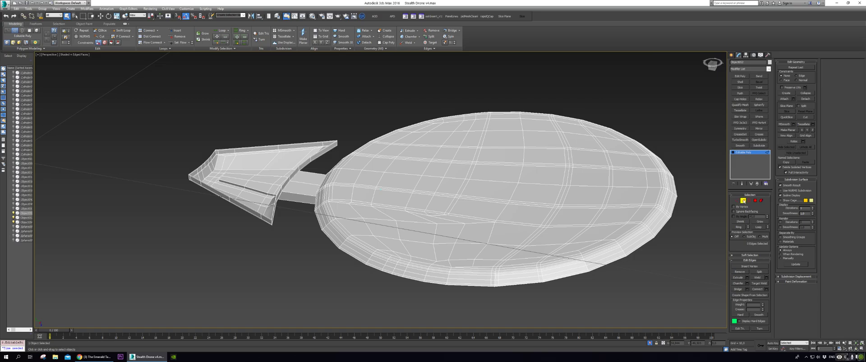
Preview the rotor cover and arm with TurboSmooth at adjusted iterations and without edge display, and delete the modifier.
click(744, 200)
click(740, 140)
alt+middle_drag(650, 176, 619, 160)
scroll(650, 185, up, 3)
scroll(633, 166, up, 3)
scroll(628, 165, up, 3)
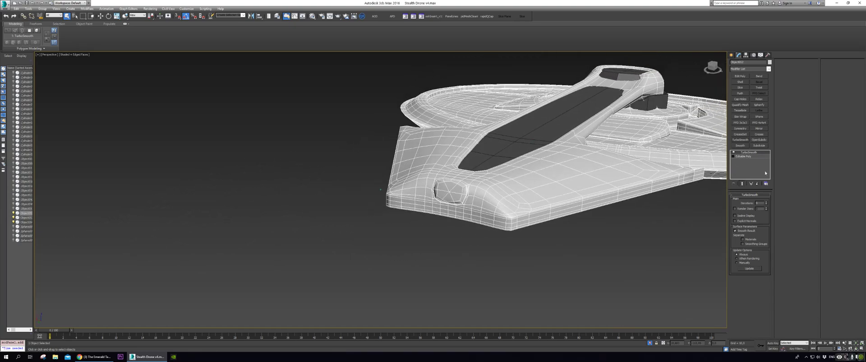
click(766, 202)
key(F4)
click(631, 267)
mouse_move(631, 267)
alt+middle_down()
mouse_move(406, 296)
mouse_move(423, 247)
mouse_move(415, 244)
mouse_move(406, 255)
alt+middle_up()
right_click(742, 152)
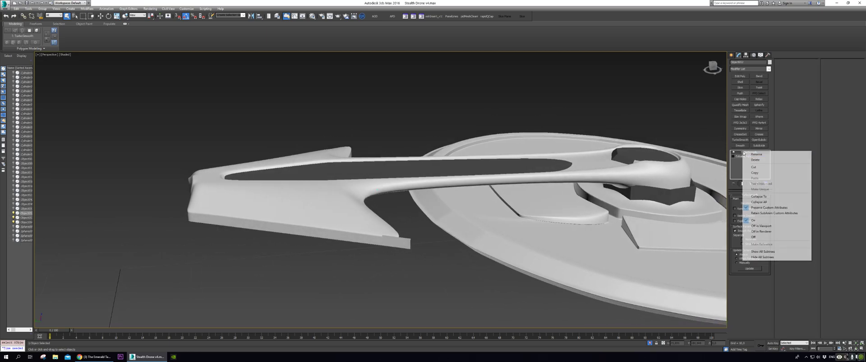
click(749, 158)
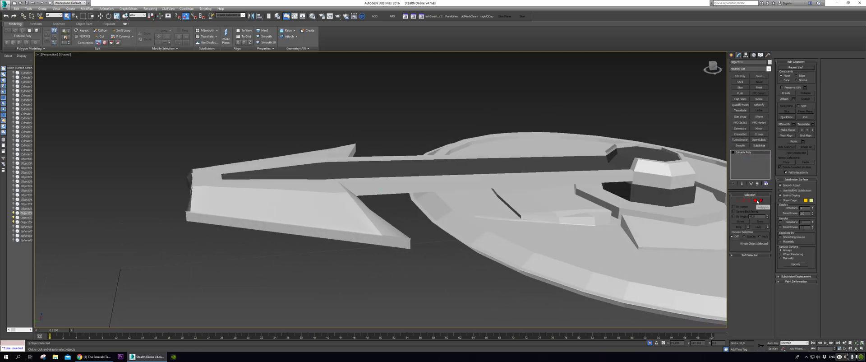
Delete the flat end polygons at the wing tips on the wide end of the arm.
key(4)
mouse_move(444, 246)
alt+middle_down()
mouse_move(407, 259)
mouse_move(345, 243)
mouse_move(333, 227)
mouse_move(415, 265)
mouse_move(364, 267)
mouse_move(341, 253)
alt+middle_up()
click(329, 219)
scroll(415, 264, up, 3)
key(F4)
key(F2)
click(416, 267)
click(379, 255)
click(282, 213)
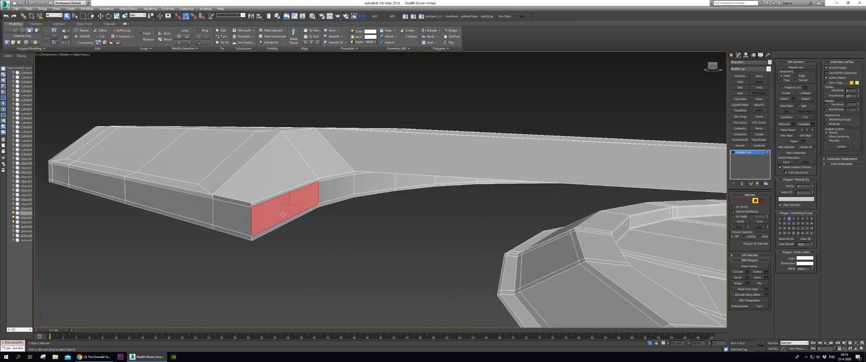
scroll(283, 214, up, 2)
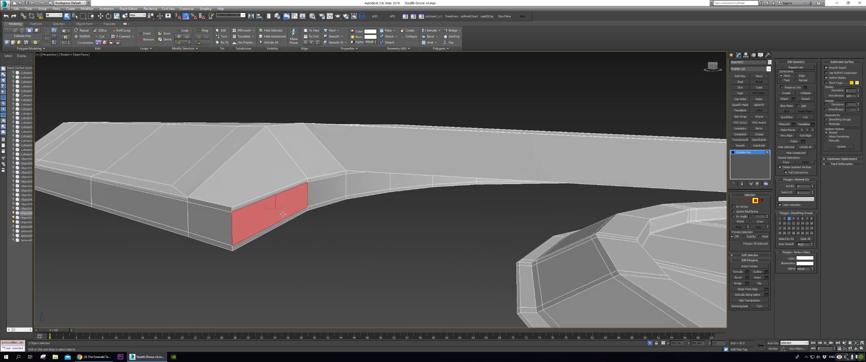
alt+middle_drag(283, 213, 194, 230)
key(Delete)
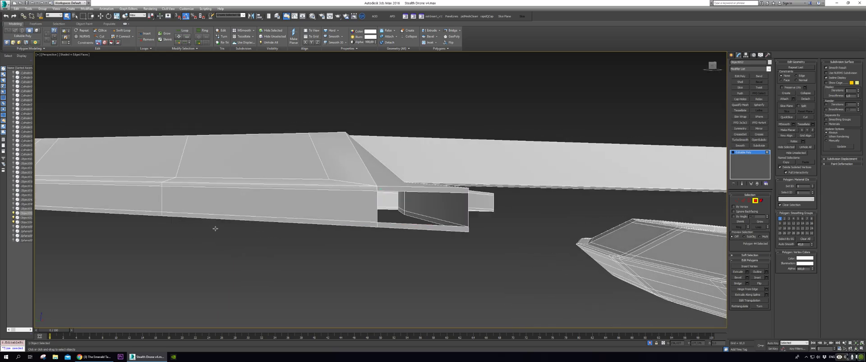
key(Delete)
Bring the rest of the drone back into view and delete the old grilles from the four rotor openings.
alt+middle_drag(259, 247, 421, 210)
key(alt+u)
scroll(241, 100, down, 3)
alt+middle_drag(241, 100, 715, 213)
click(756, 201)
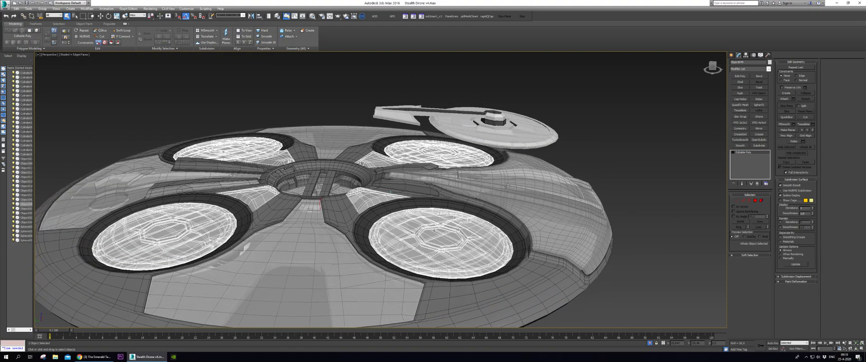
key(Delete)
Rotate the new rotor cover assembly about the drone's working pivot and lower it into the nearest rotor opening.
alt+middle_drag(434, 231, 429, 205)
drag(367, 105, 531, 156)
mouse_move(531, 155)
alt+middle_down()
mouse_move(524, 143)
mouse_move(519, 150)
alt+middle_up()
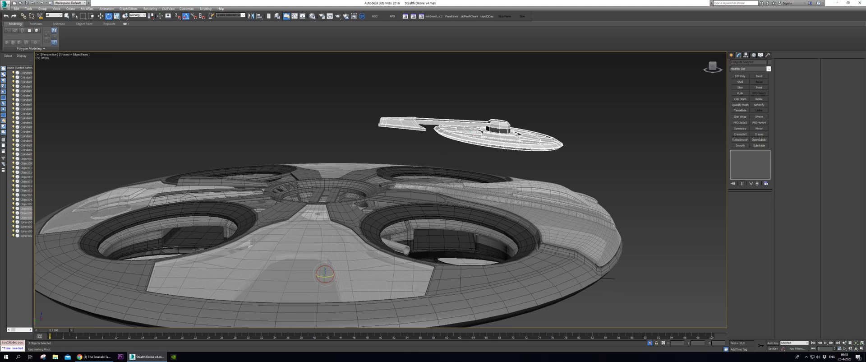
drag(328, 278, 320, 280)
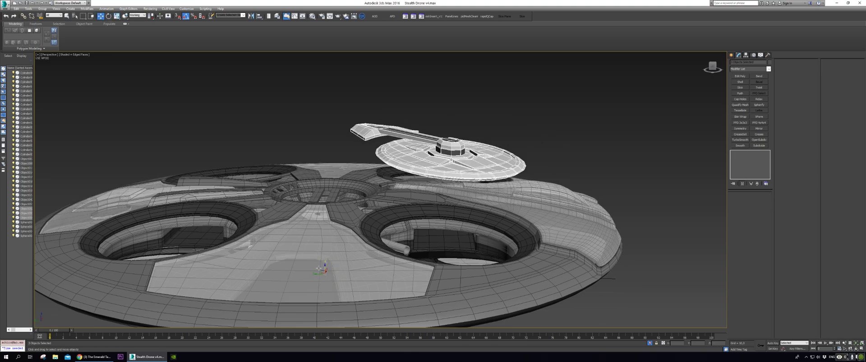
drag(325, 266, 339, 327)
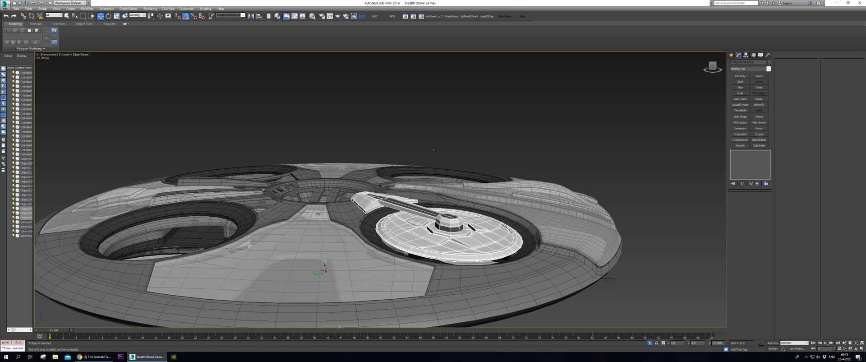
scroll(320, 283, up, 10)
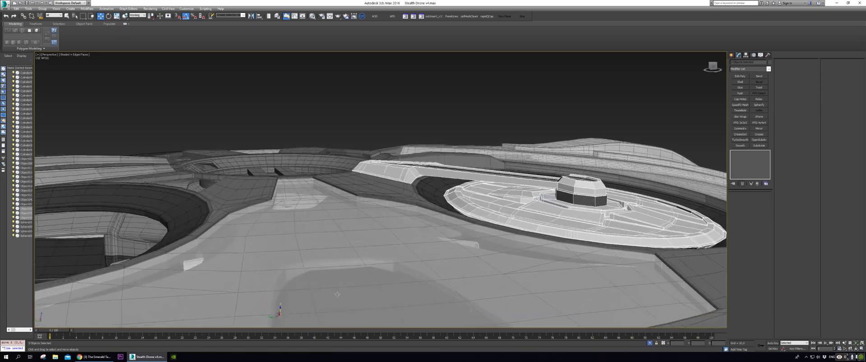
alt+middle_drag(320, 284, 345, 249)
drag(350, 233, 351, 233)
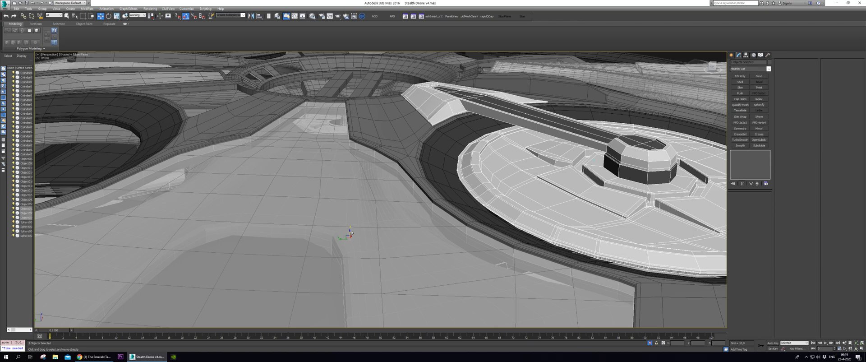
Clone the rotor cover assembly by rotation around the drone's centre, making copies for the three remaining openings.
shift+drag(352, 243, 329, 245)
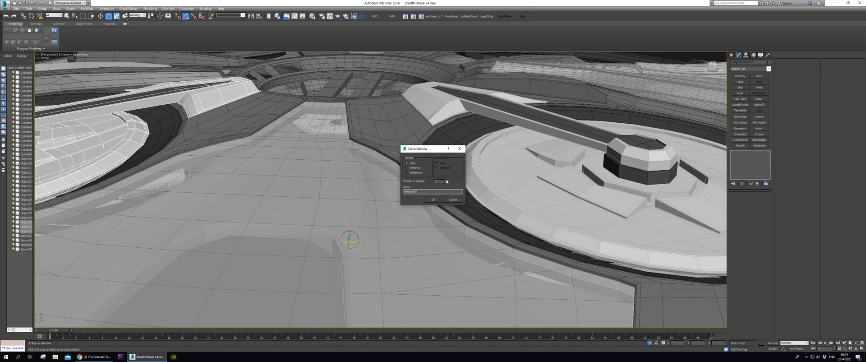
click(440, 199)
scroll(501, 271, down, 10)
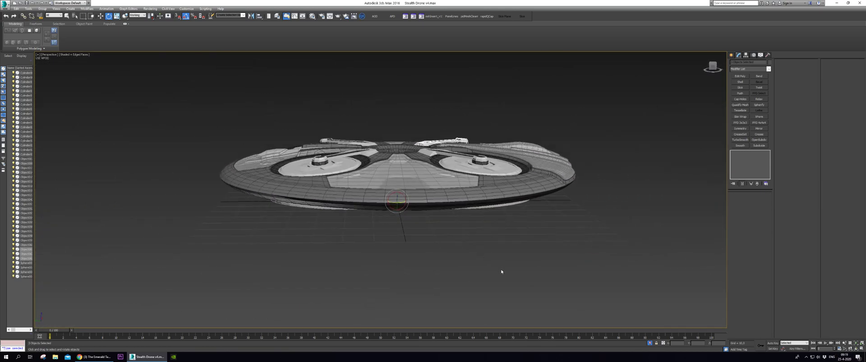
alt+middle_drag(467, 259, 484, 258)
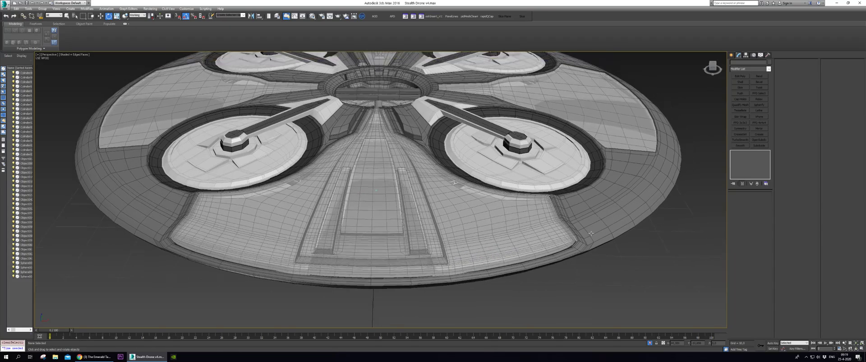
Examine the polygons of the ring surrounding the nearest rotor opening.
click(433, 156)
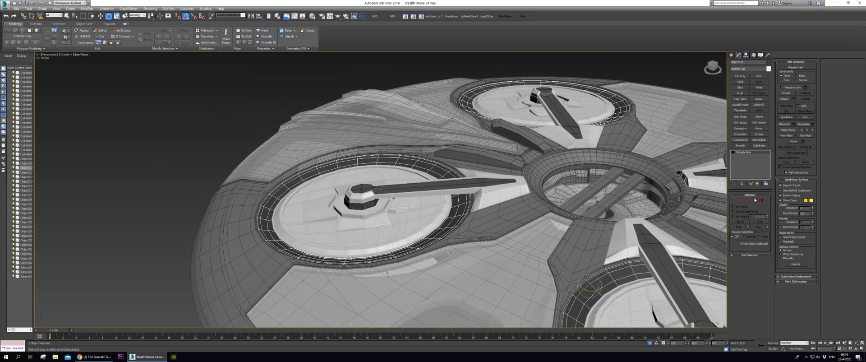
click(756, 200)
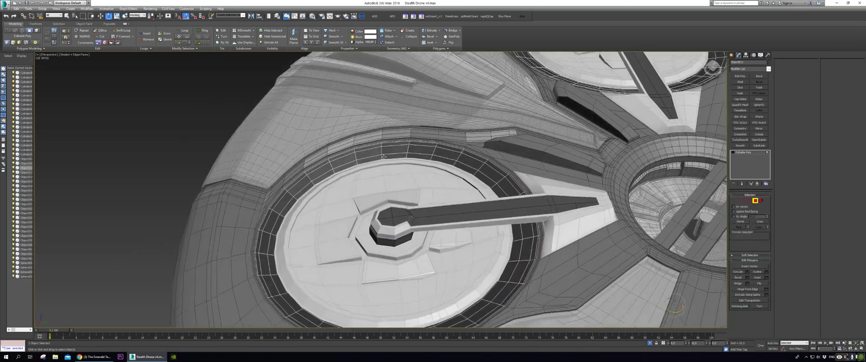
click(371, 149)
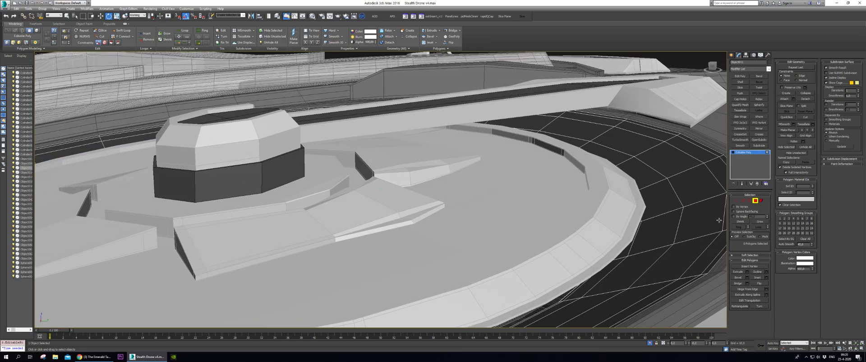
click(756, 202)
Select the rotor cover and adjust the vertex on the raised panel's short wall beside the narrow gap near the hub.
click(403, 232)
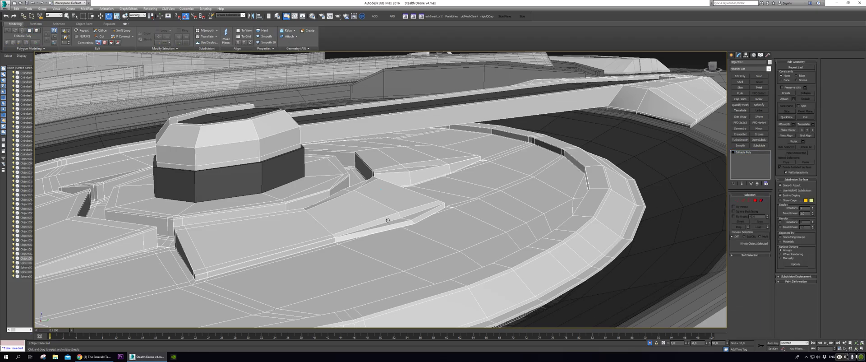
alt+middle_drag(402, 233, 392, 234)
scroll(392, 235, up, 10)
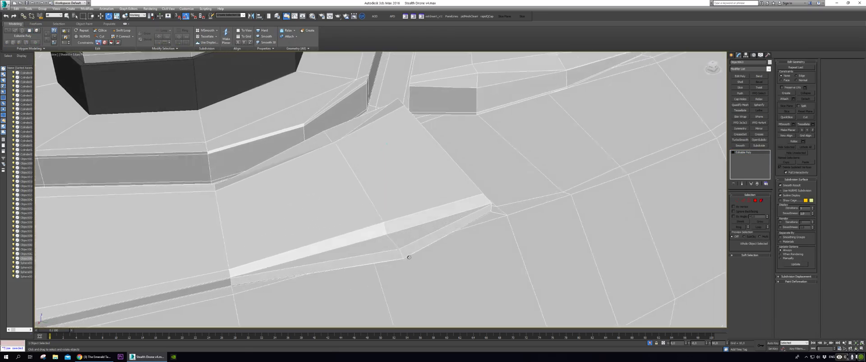
alt+middle_drag(409, 258, 418, 221)
key(1)
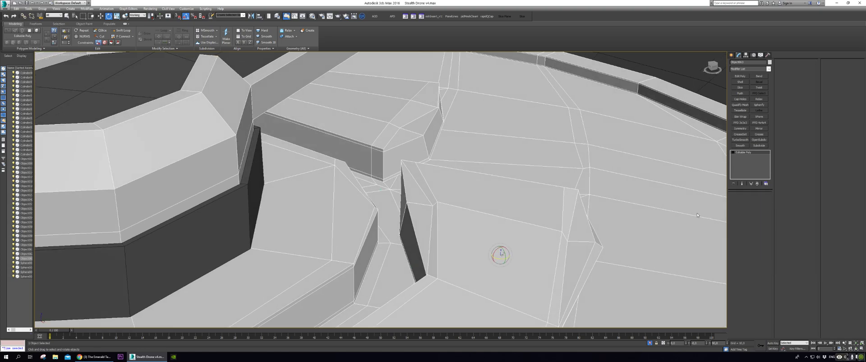
scroll(417, 220, up, 3)
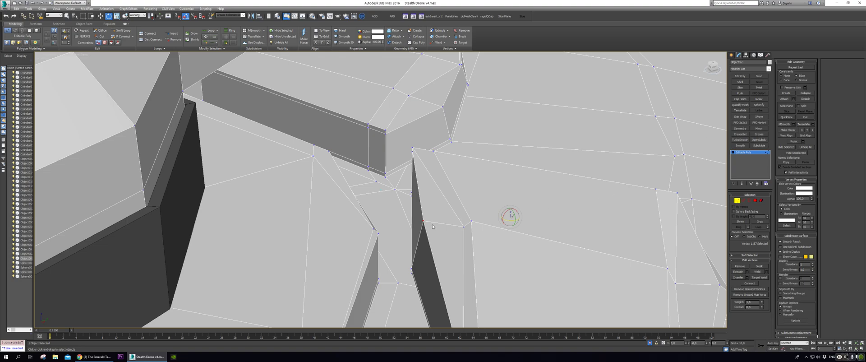
drag(518, 216, 522, 216)
alt+middle_drag(491, 241, 471, 245)
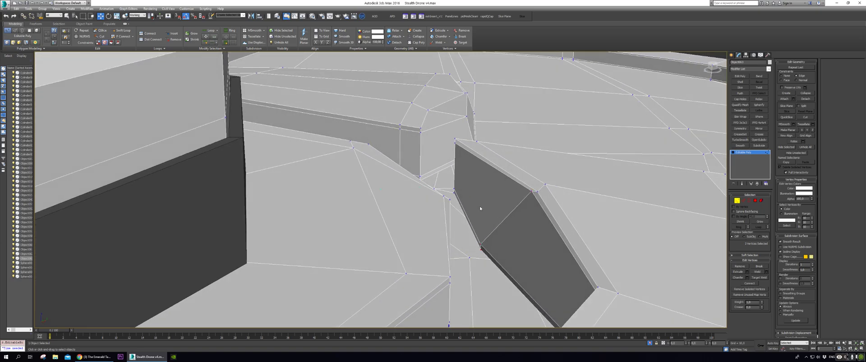
Reposition the stray vertex on the floor of the narrow gap between the raised panels and finish vertex editing.
scroll(591, 204, down, 6)
alt+middle_drag(406, 286, 378, 298)
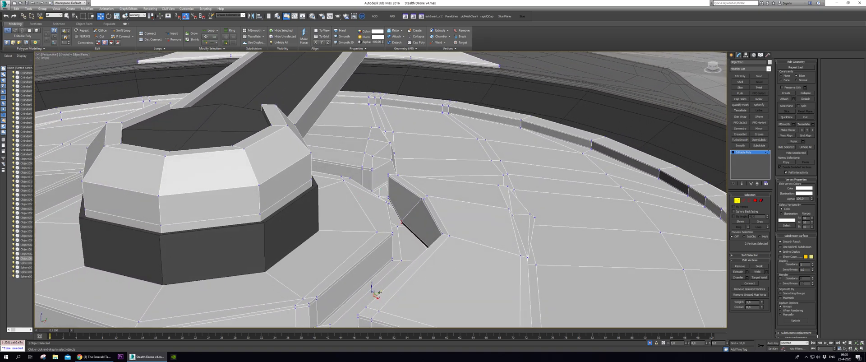
scroll(381, 293, up, 8)
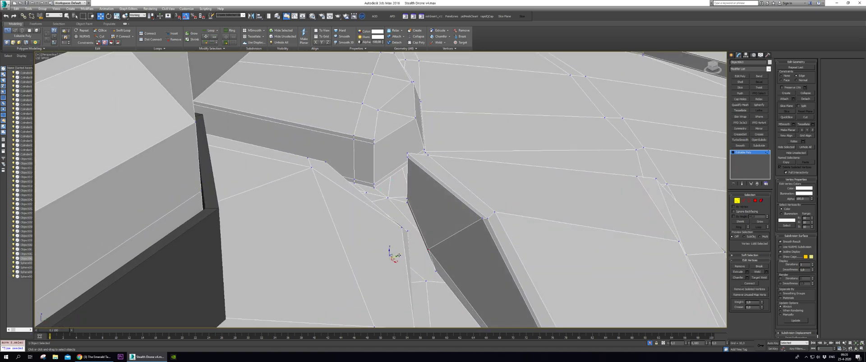
drag(399, 256, 395, 261)
alt+middle_drag(395, 261, 465, 245)
alt+middle_drag(723, 202, 648, 280)
key(1)
alt+middle_drag(698, 196, 677, 201)
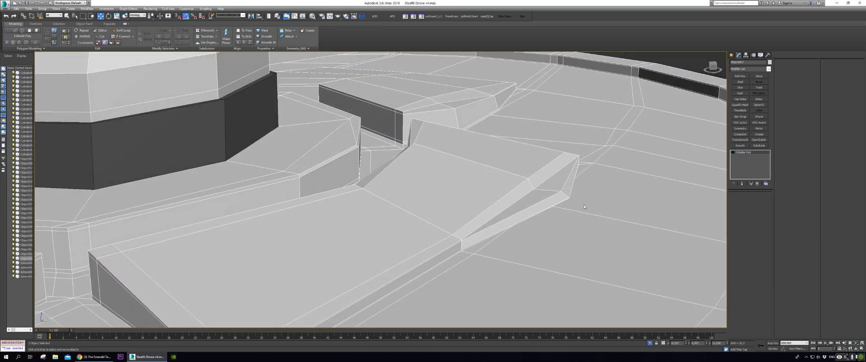
Delete the two slanted side polygons under the raised panel's outer edge.
key(4)
click(533, 211)
alt+middle_drag(533, 210, 591, 205)
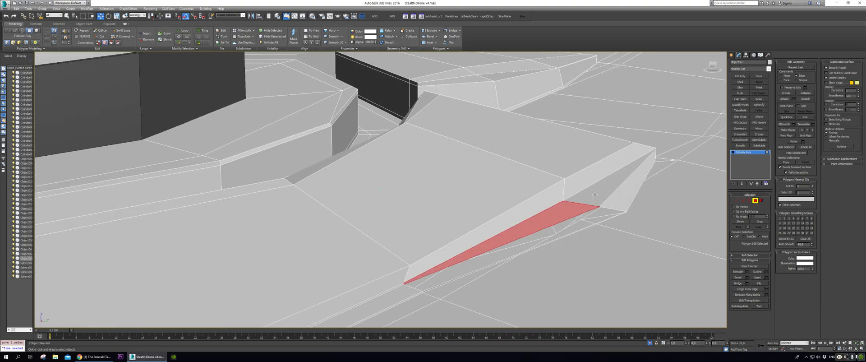
ctrl+click(606, 189)
key(Delete)
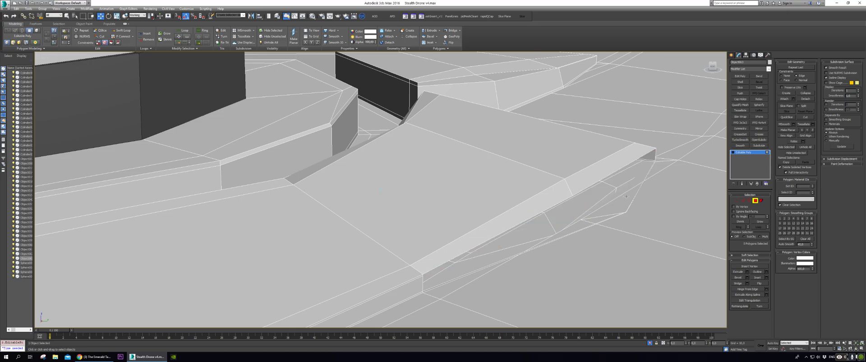
Delete the leftover thin polygons beneath the raised panel's outer edge.
alt+middle_drag(608, 216, 527, 238)
click(518, 234)
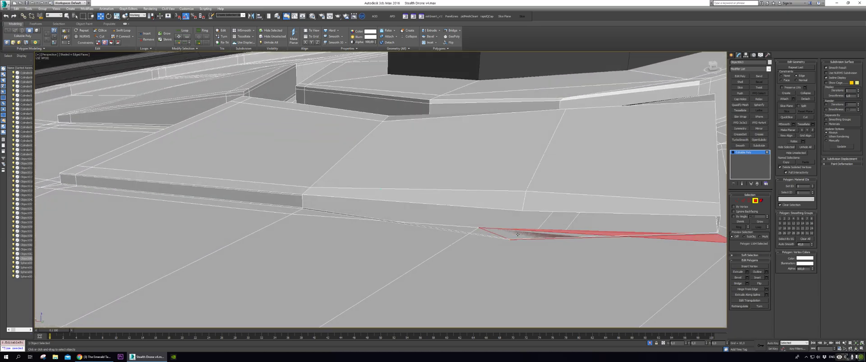
key(Delete)
click(477, 233)
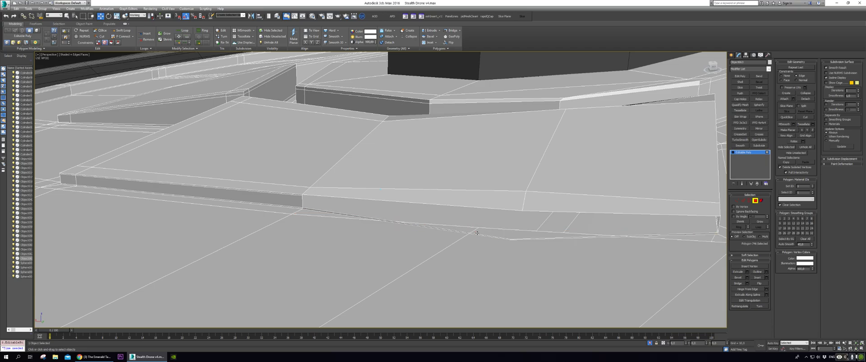
alt+middle_drag(487, 234, 442, 232)
scroll(441, 232, up, 5)
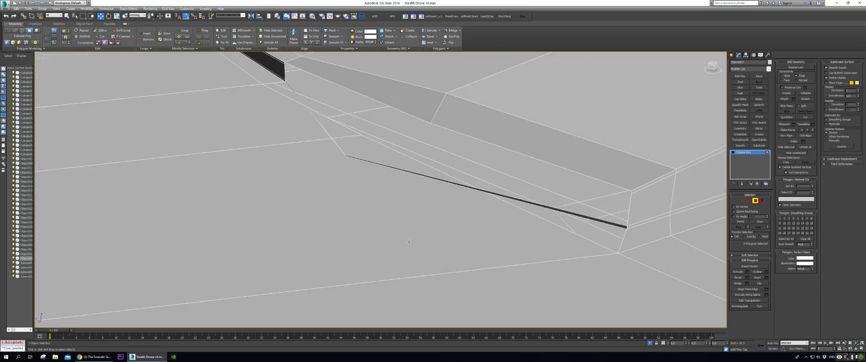
click(491, 191)
Examine the raised panel's outer side and the leftover edges along its base from several angles.
scroll(491, 190, down, 3)
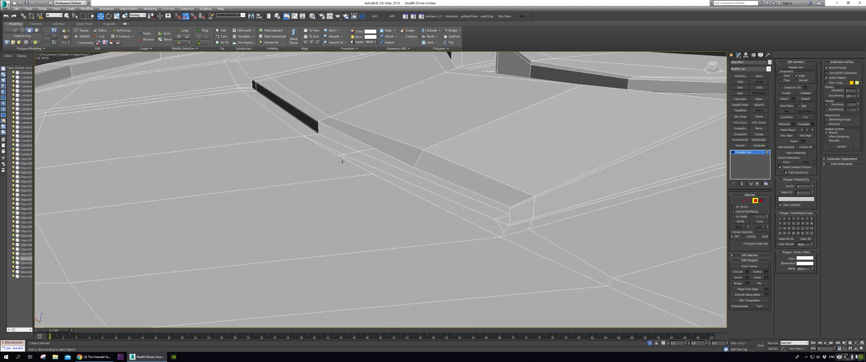
scroll(361, 171, up, 2)
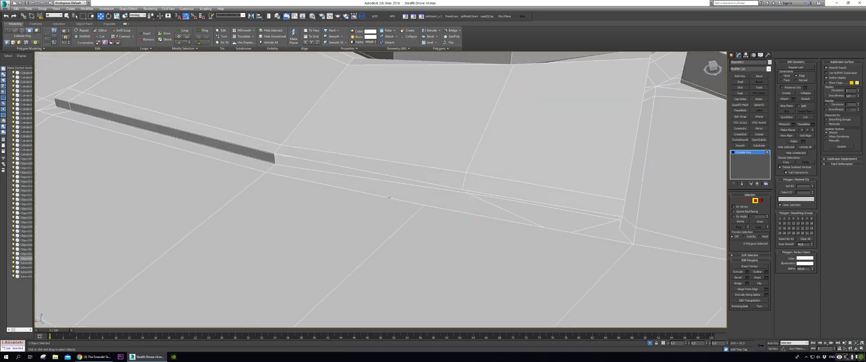
mouse_move(420, 195)
alt+middle_down()
mouse_move(440, 146)
mouse_move(479, 158)
mouse_move(532, 237)
mouse_move(532, 205)
mouse_move(549, 194)
mouse_move(422, 203)
mouse_move(434, 183)
mouse_move(430, 199)
mouse_move(397, 217)
mouse_move(429, 202)
alt+middle_up()
scroll(427, 180, down, 5)
scroll(424, 200, up, 5)
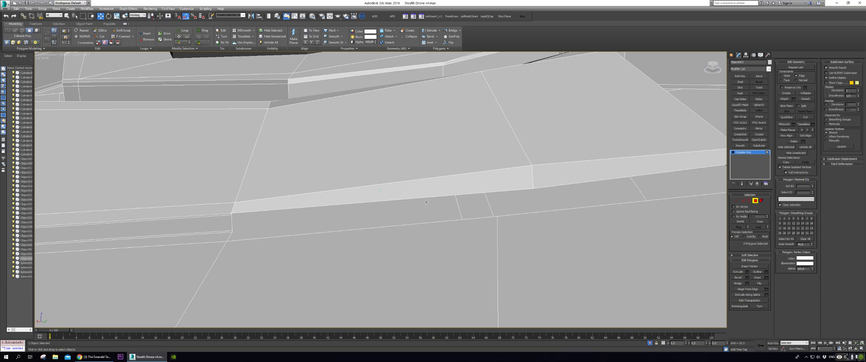
scroll(384, 195, down, 5)
alt+middle_drag(384, 195, 371, 198)
scroll(371, 198, up, 1)
scroll(371, 199, up, 3)
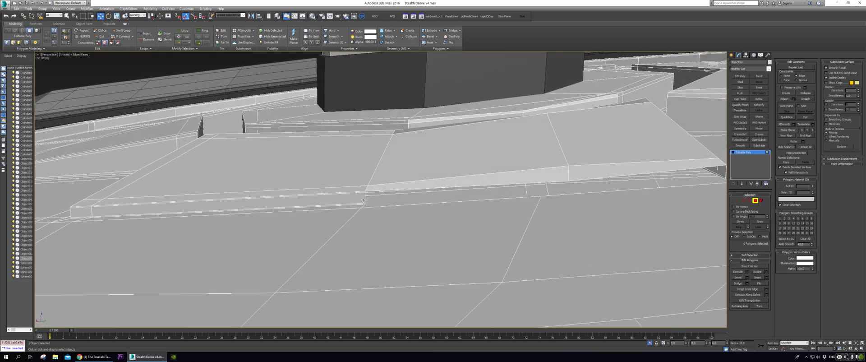
Bridge the two upright border edges at the ends of the gap to close the raised panel's side wall.
key(2)
double_click(346, 205)
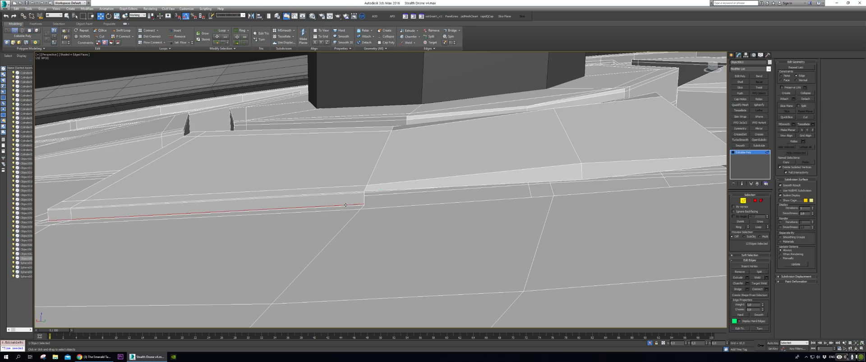
alt+middle_drag(346, 205, 502, 267)
key(2)
key(2)
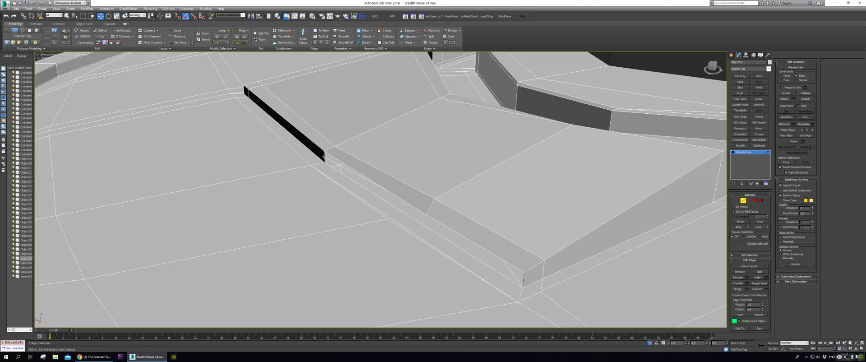
key(ctrl+shift+b)
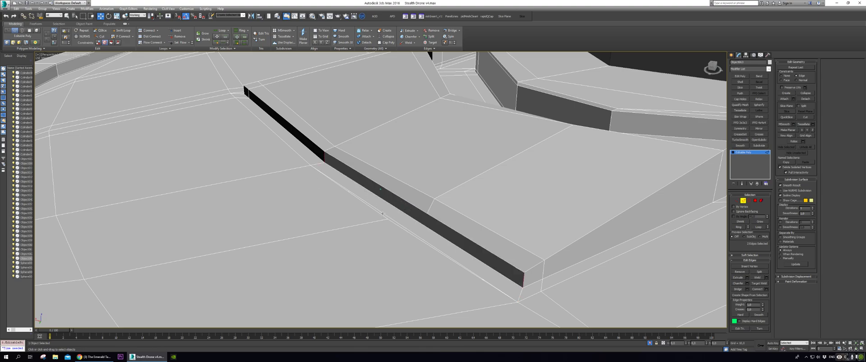
alt+middle_drag(416, 232, 514, 194)
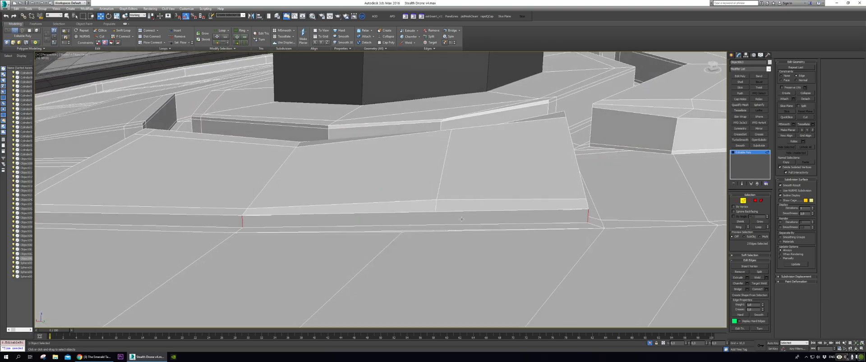
scroll(501, 241, up, 5)
scroll(501, 241, down, 1)
alt+middle_drag(501, 240, 491, 193)
scroll(516, 218, down, 2)
scroll(452, 195, down, 2)
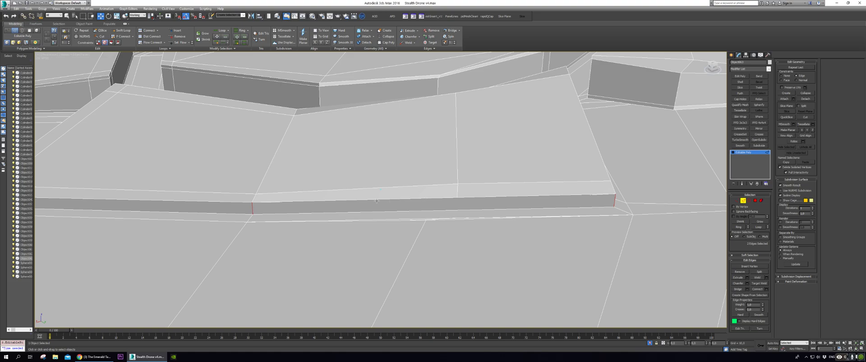
key(alt+r)
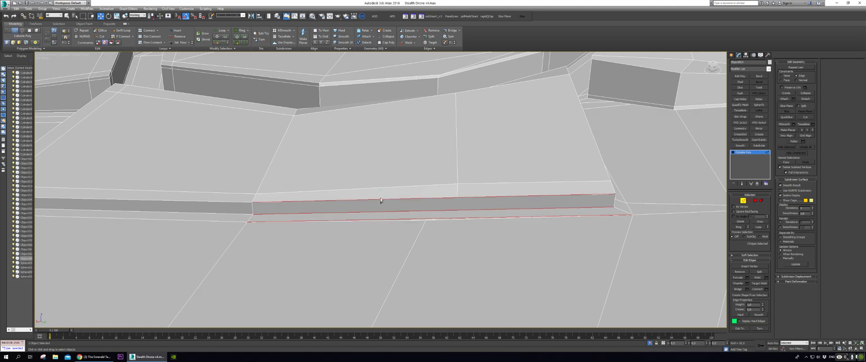
key(ctrl+shift+e)
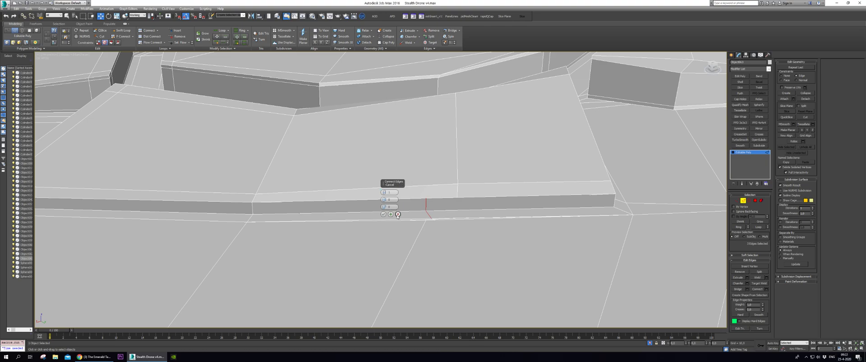
click(398, 215)
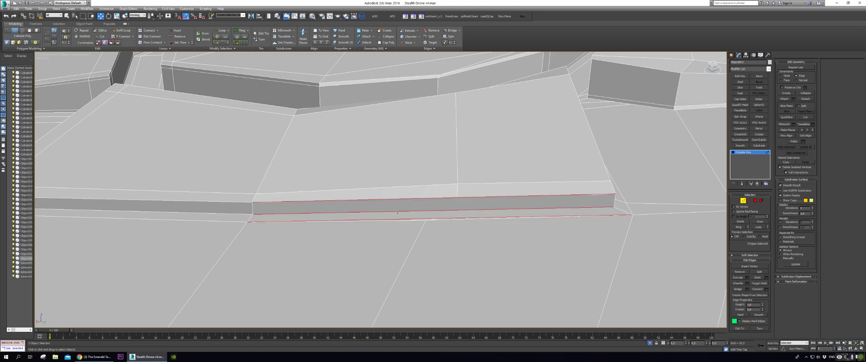
Add a cross edge on the new side wall in line with the panel's edge and target-weld its lower end to the neighbouring floor vertex.
click(457, 212)
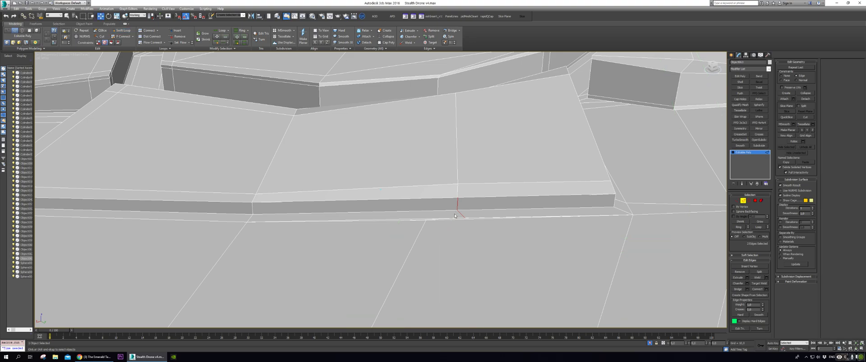
scroll(454, 216, up, 3)
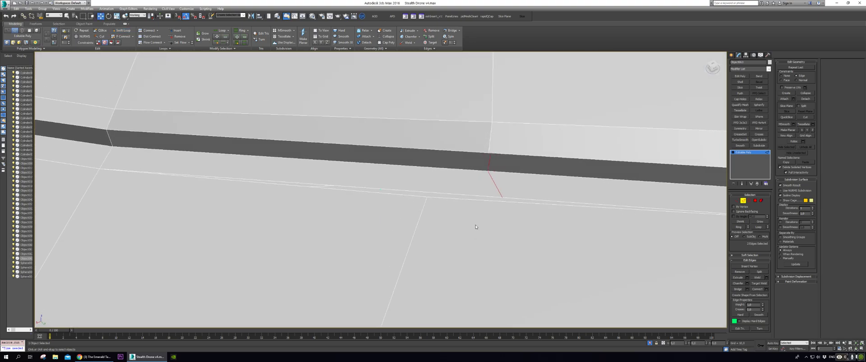
key(1)
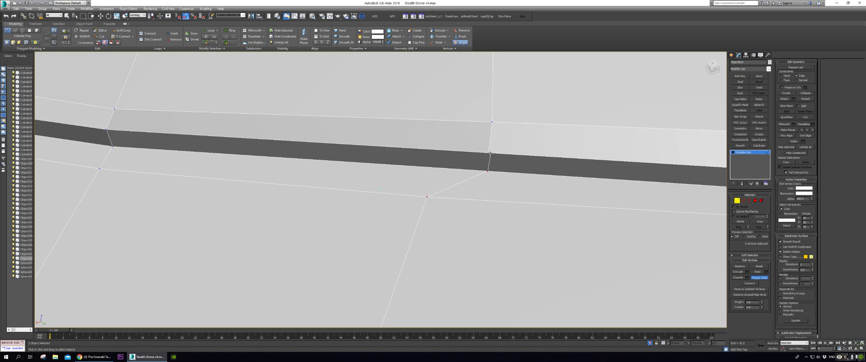
scroll(496, 166, up, 3)
scroll(509, 150, down, 5)
scroll(395, 185, down, 5)
alt+middle_drag(534, 196, 499, 192)
scroll(501, 216, up, 3)
alt+middle_drag(500, 216, 471, 233)
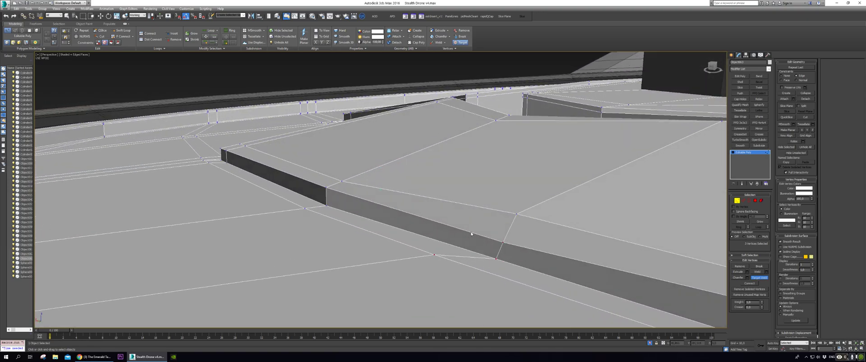
Try to reshape the raised panel's side wall by shifting its upper edge loop, and undo the change.
key(2)
click(469, 232)
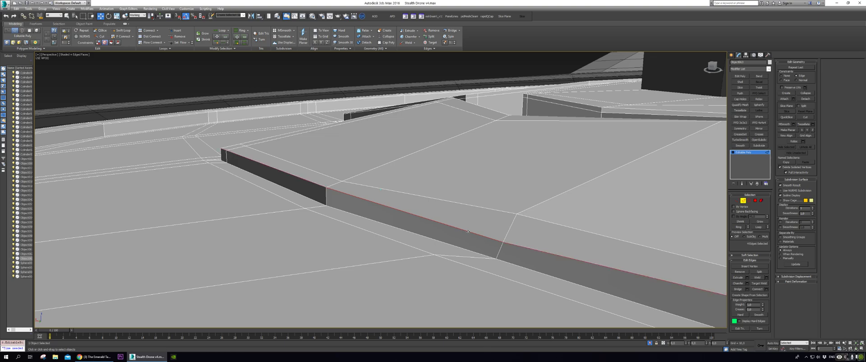
key(alt+f)
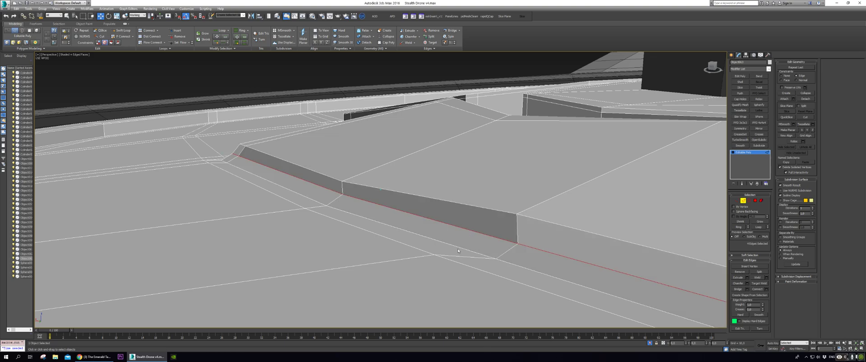
double_click(460, 247)
key(shift+f)
key(ctrl+z)
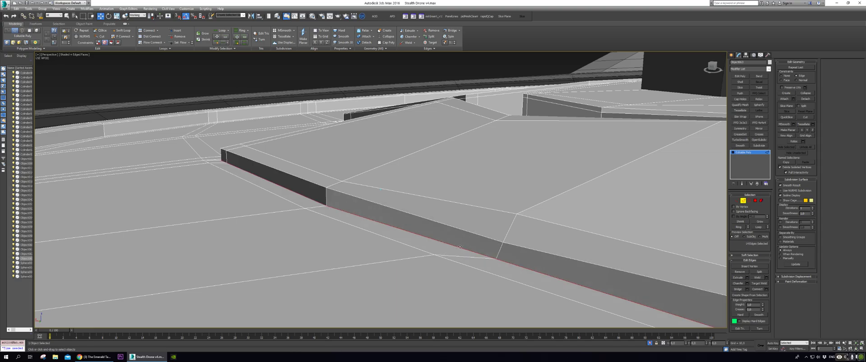
Select the vertex on the raised panel's upper edge and set the reference coordinate system to World.
scroll(470, 231, down, 3)
alt+middle_drag(471, 231, 410, 225)
scroll(410, 225, up, 3)
key(1)
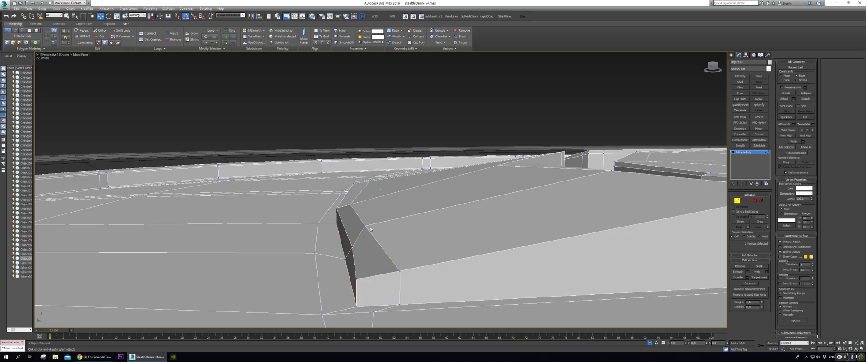
alt+middle_drag(364, 227, 388, 247)
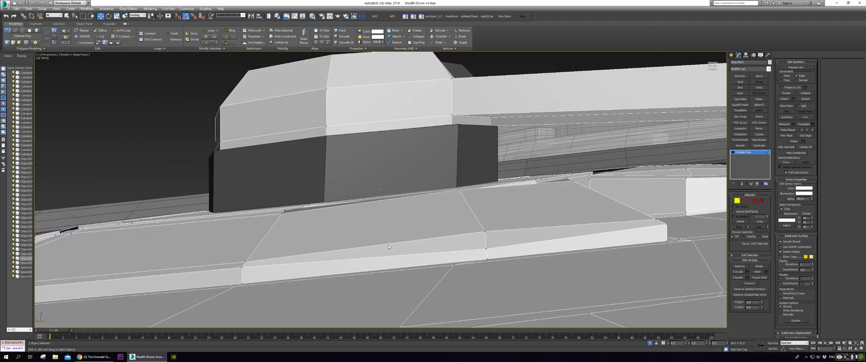
alt+middle_drag(479, 230, 480, 228)
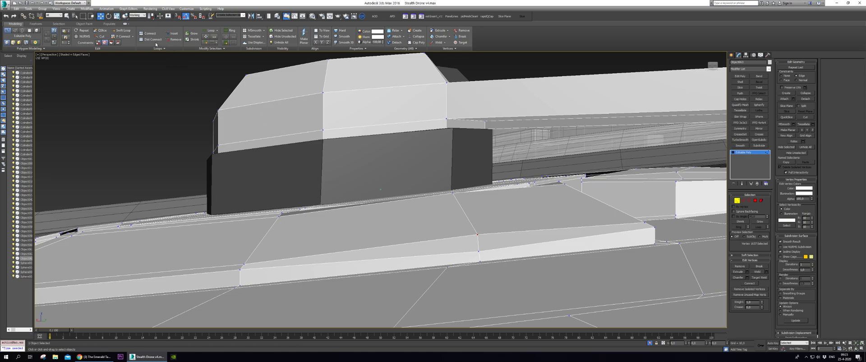
click(144, 15)
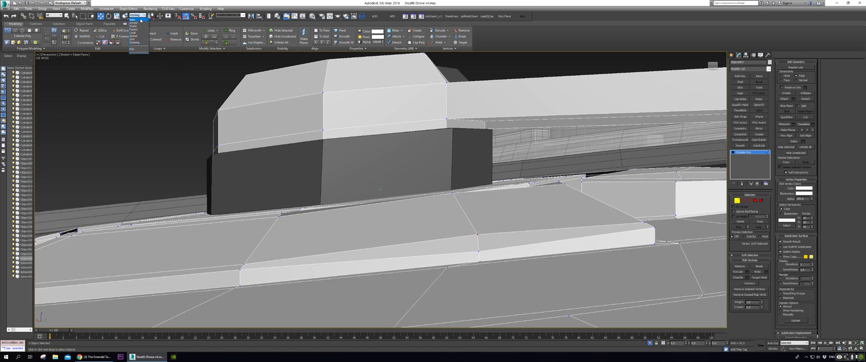
click(140, 20)
click(139, 15)
click(137, 26)
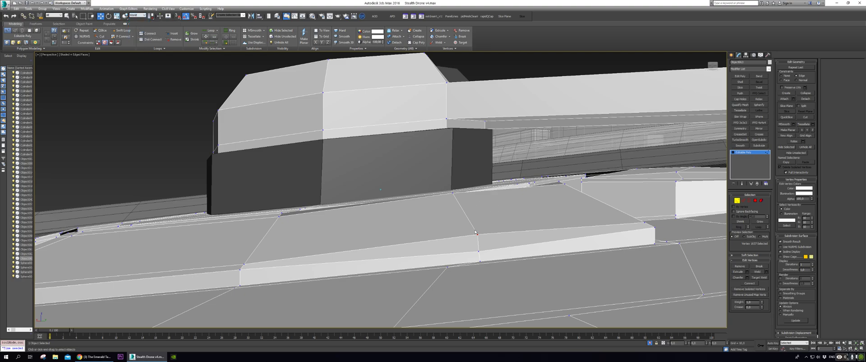
Clear the vertex selection and remove the selected edges along the base of the raised panel's side wall.
scroll(477, 234, down, 15)
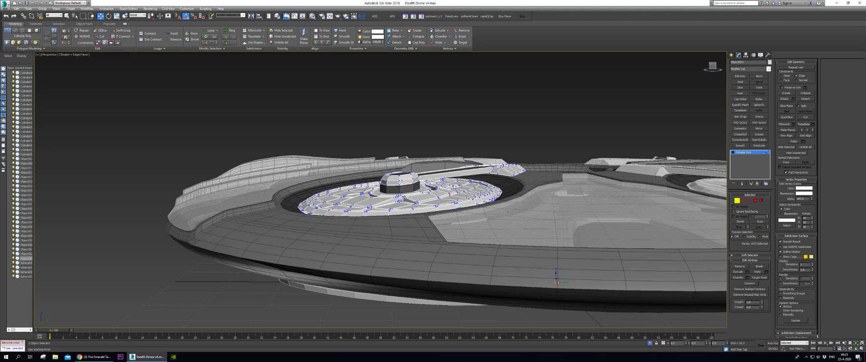
alt+middle_drag(475, 192, 383, 198)
scroll(498, 230, up, 4)
click(233, 119)
scroll(487, 212, up, 4)
alt+middle_drag(451, 216, 375, 210)
scroll(476, 223, up, 3)
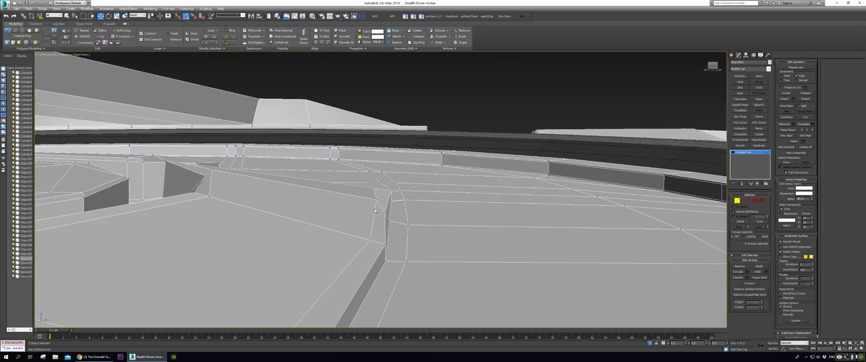
key(2)
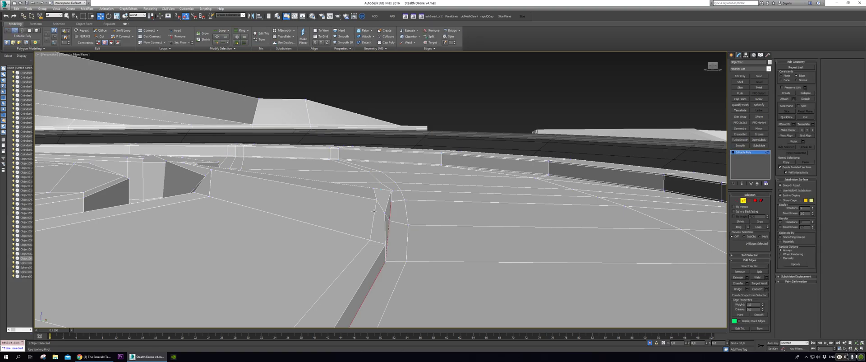
alt+middle_drag(374, 211, 377, 218)
key(ctrl+BackSpace)
Delete the two adjoining polygons that form the slanted side wall of the raised panel near the hub.
scroll(361, 201, down, 3)
alt+middle_drag(346, 199, 389, 222)
scroll(397, 212, up, 3)
alt+middle_drag(433, 203, 474, 234)
scroll(473, 234, down, 1)
key(4)
click(461, 253)
ctrl+click(435, 216)
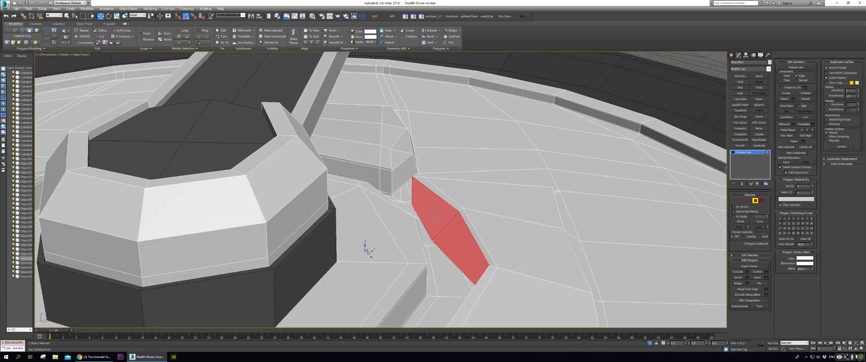
key(Delete)
Inspect the overlapping polygons at the base of the opened side wall and delete the narrow one.
mouse_move(436, 216)
alt+middle_down()
mouse_move(448, 235)
mouse_move(419, 215)
mouse_move(426, 229)
alt+middle_up()
click(413, 206)
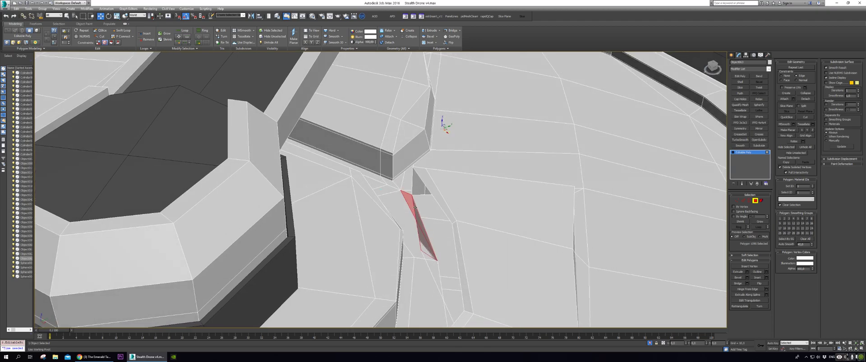
click(438, 266)
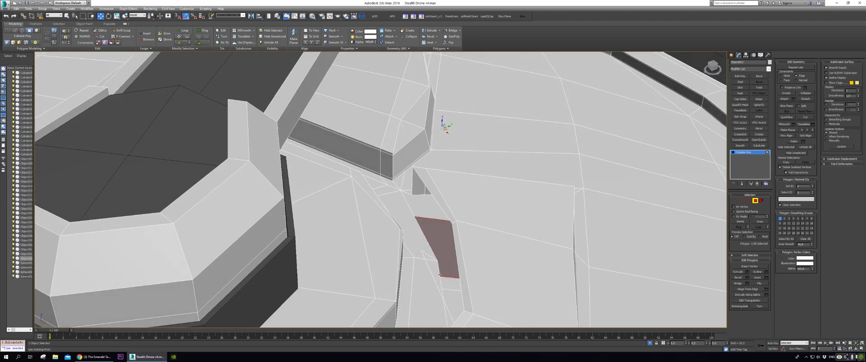
click(441, 277)
click(430, 277)
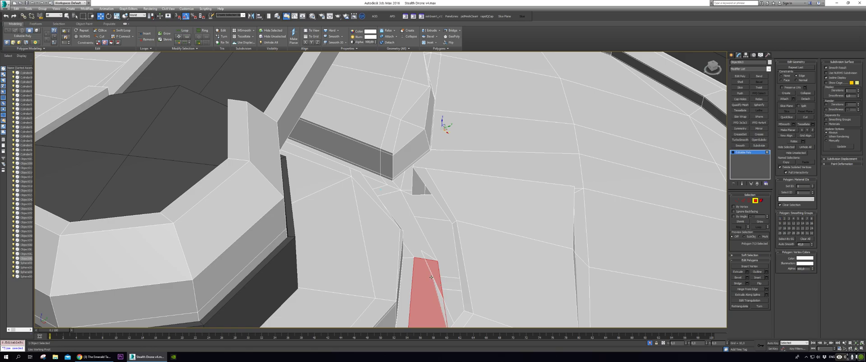
click(435, 280)
key(Delete)
Try to bridge and connect the two upright border edges at the ends of the gap, and undo the last changes.
alt+middle_drag(427, 266, 470, 245)
key(2)
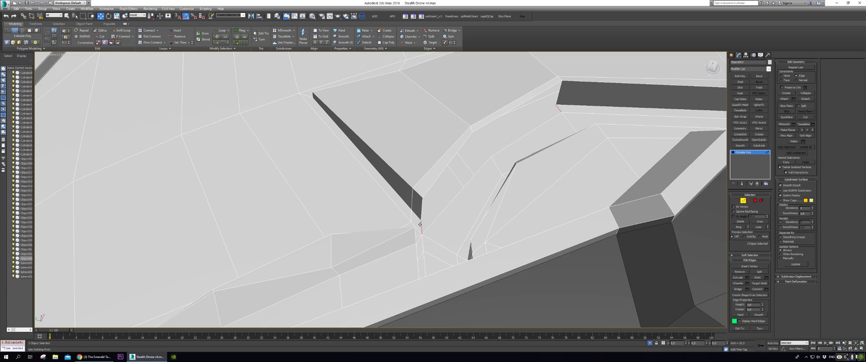
key(ctrl+shift+b)
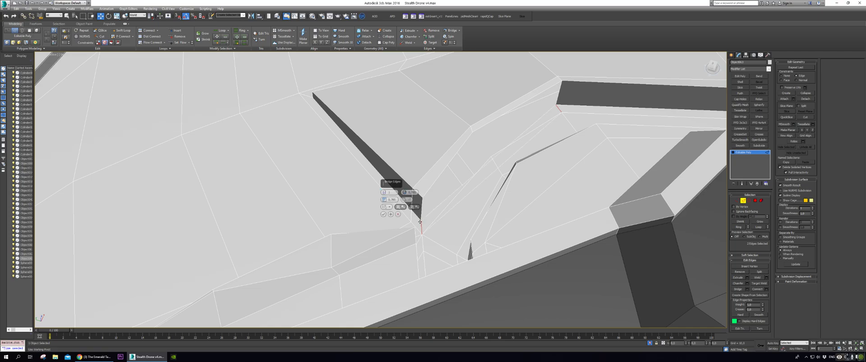
click(385, 214)
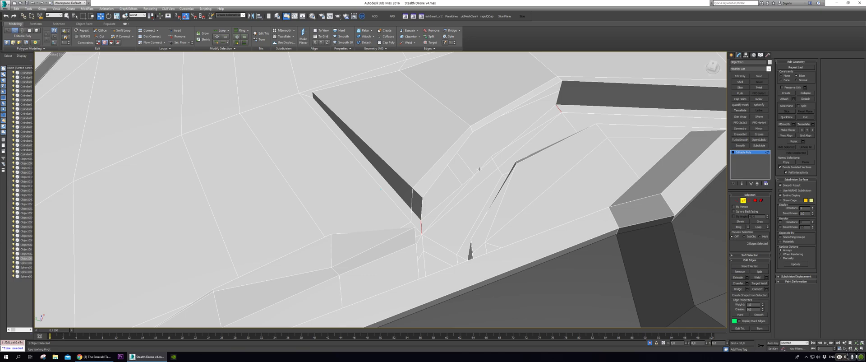
key(ctrl+shift+e)
key(ctrl+z)
key(ctrl+z)
Remove the leftover cross edge beside the open side of the raised panel.
scroll(480, 147, down, 8)
alt+middle_drag(424, 155, 499, 199)
scroll(498, 169, down, 3)
scroll(499, 170, down, 4)
scroll(499, 170, up, 1)
alt+middle_drag(498, 169, 374, 160)
scroll(451, 163, up, 1)
scroll(497, 167, up, 10)
scroll(498, 187, up, 3)
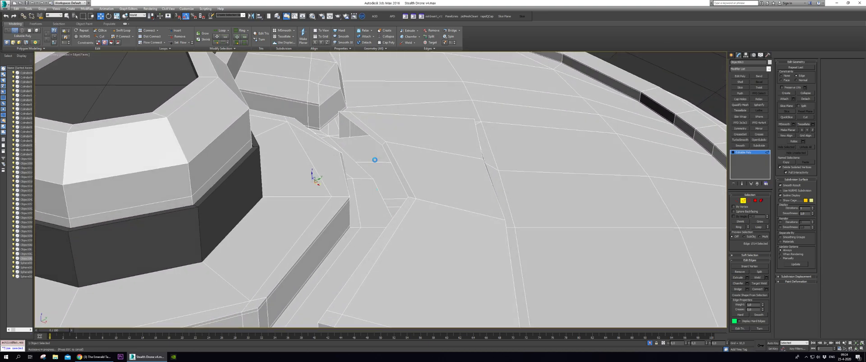
double_click(396, 160)
key(BackSpace)
alt+middle_drag(396, 161, 383, 184)
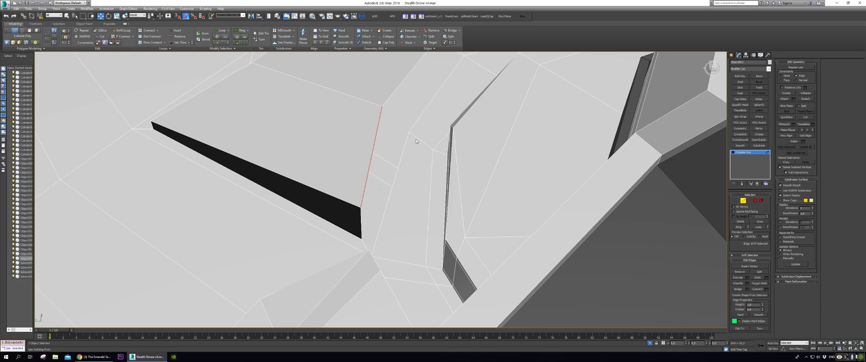
Bridge the two upright border edges to close the raised panel's side wall, and add a cross edge in its middle.
alt+middle_drag(413, 131, 379, 157)
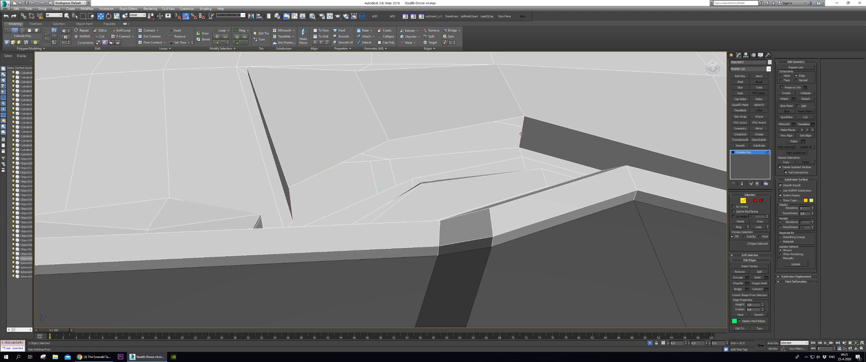
key(alt+b)
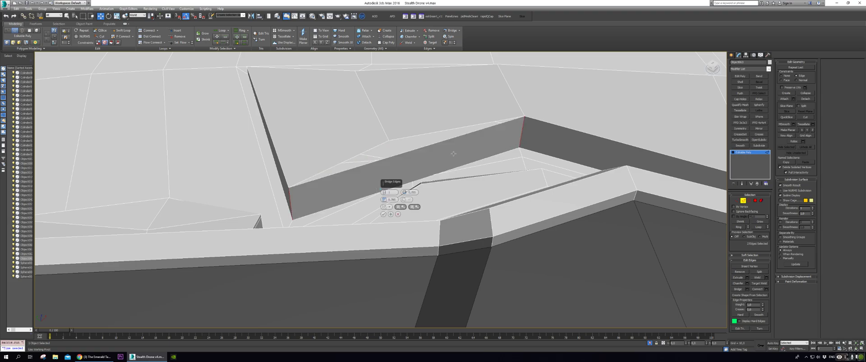
click(383, 215)
click(388, 158)
key(alt+r)
key(ctrl+shift+e)
click(383, 214)
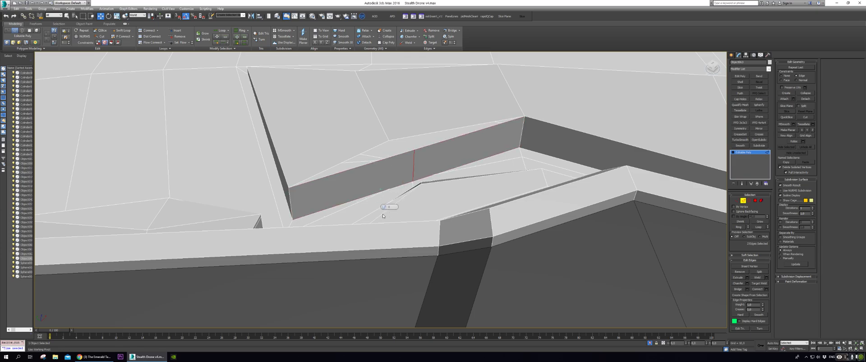
Target-weld the cross edge's upper end to the panel's vertex and the nearby floor vertex to its lower end.
key(1)
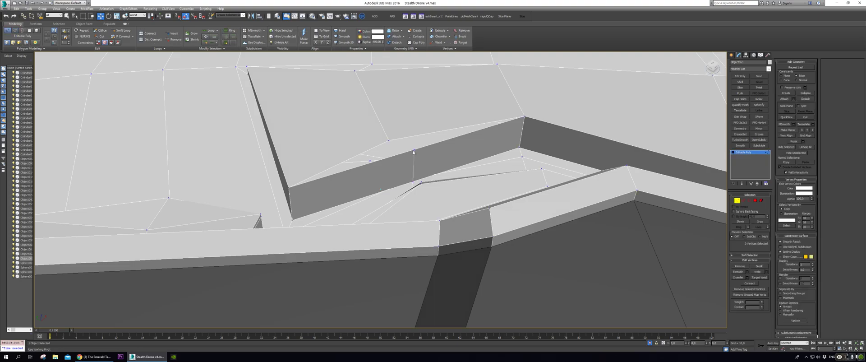
key(ctrl+w)
click(389, 141)
middle_drag(416, 184, 421, 196)
scroll(429, 195, up, 4)
scroll(444, 180, down, 2)
right_click(447, 179)
scroll(461, 173, down, 5)
alt+middle_drag(460, 176, 472, 220)
scroll(459, 198, up, 2)
scroll(464, 193, up, 2)
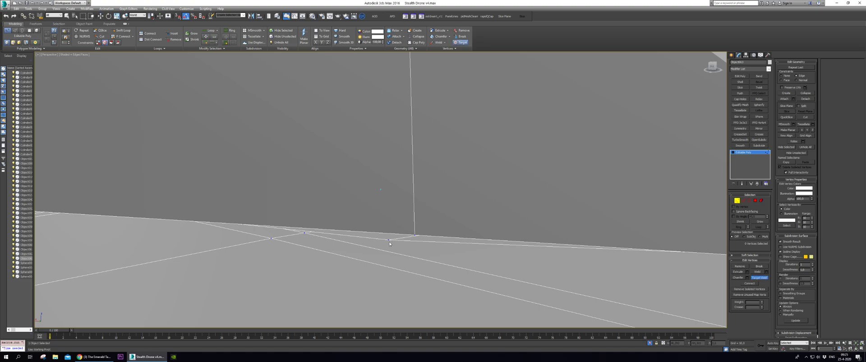
click(415, 234)
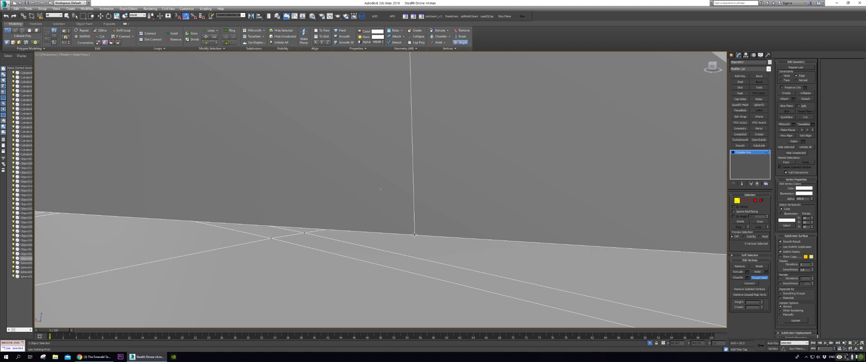
scroll(415, 235, down, 6)
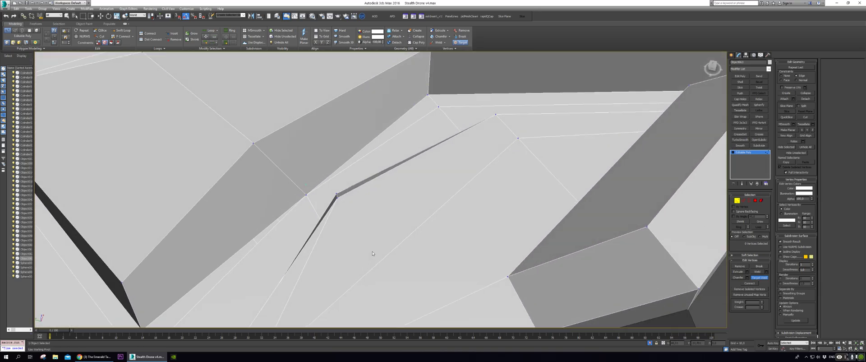
Undo the last vertex change around the lower corner of the side wall.
alt+middle_drag(372, 251, 318, 260)
scroll(353, 249, down, 3)
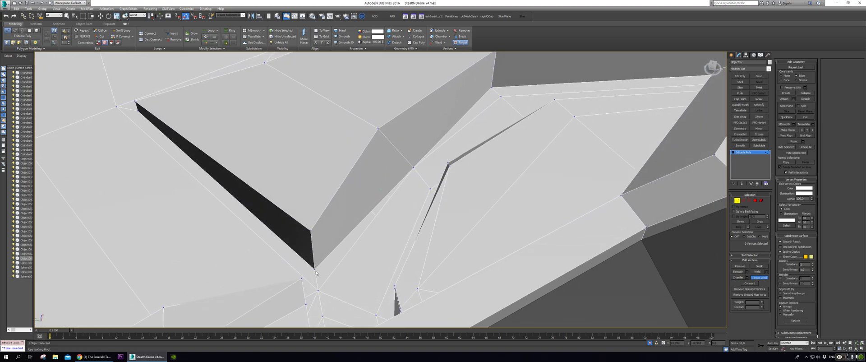
alt+middle_drag(318, 289, 326, 283)
key(ctrl+z)
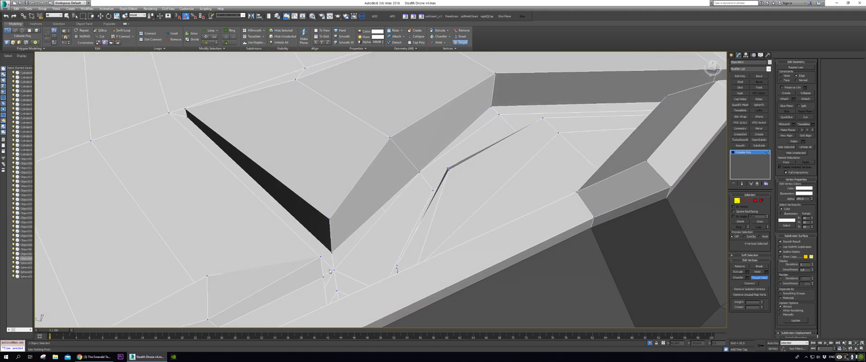
alt+middle_drag(591, 149, 328, 227)
Break the vertex at the base of the side wall's cross edge.
key(3)
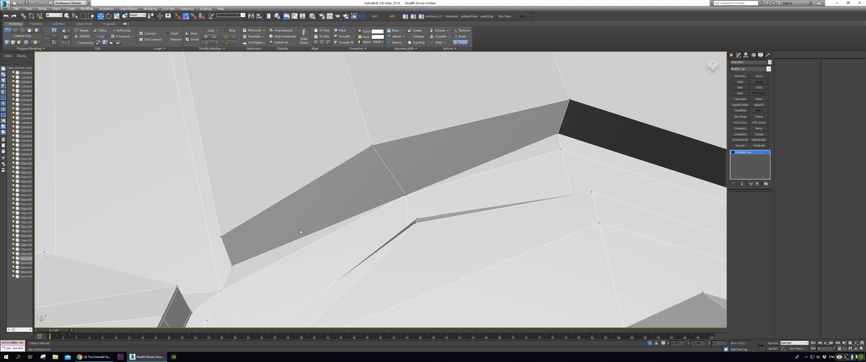
click(300, 239)
mouse_move(378, 209)
alt+middle_down()
mouse_move(367, 202)
mouse_move(399, 225)
mouse_move(398, 195)
mouse_move(381, 211)
alt+middle_up()
key(1)
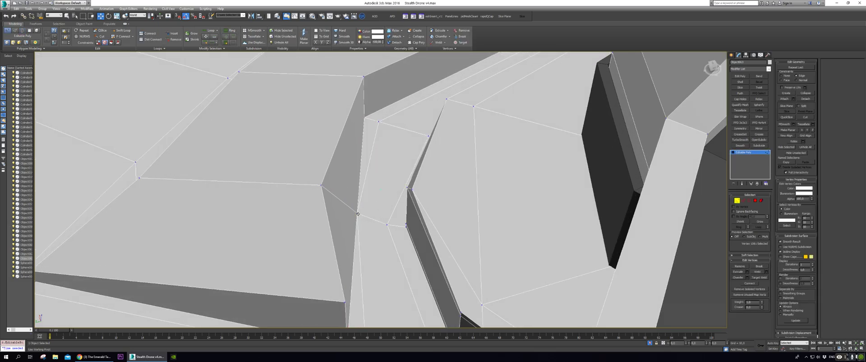
alt+middle_drag(386, 220, 704, 103)
click(794, 140)
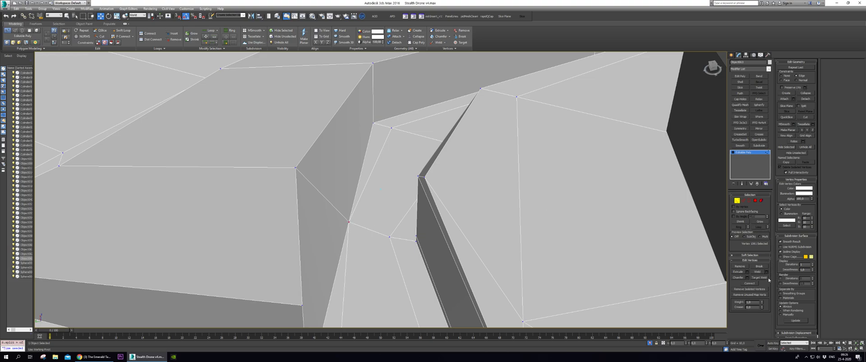
click(764, 267)
click(349, 222)
Nudge the selected vertex at the base of the cross edge using the Edge constraint.
scroll(393, 237, down, 6)
alt+middle_drag(413, 217, 386, 198)
scroll(386, 197, up, 6)
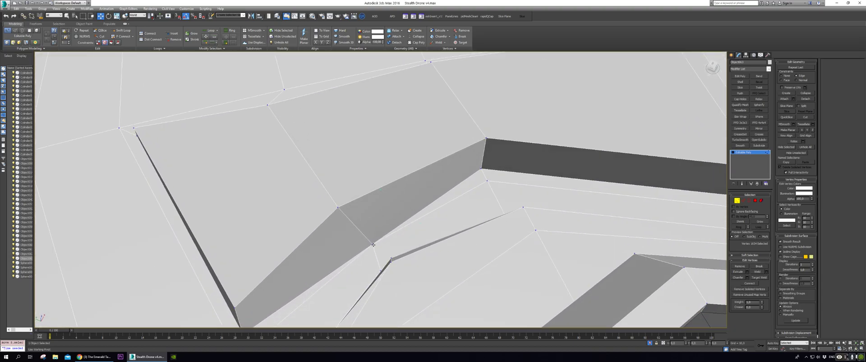
alt+middle_drag(372, 244, 419, 237)
scroll(451, 240, up, 3)
right_click(464, 224)
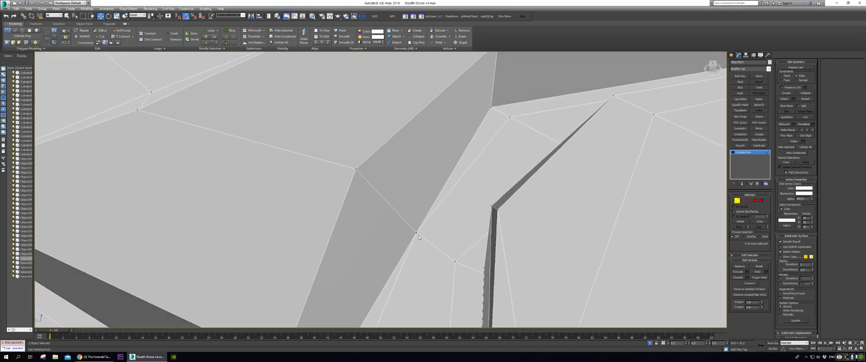
drag(420, 238, 424, 240)
click(796, 76)
drag(417, 233, 422, 237)
Try removing the selected vertices at the base of the side wall's cross edge, and undo the removal.
alt+middle_drag(427, 241, 373, 194)
key(BackSpace)
scroll(456, 191, down, 5)
scroll(442, 192, down, 5)
scroll(432, 189, up, 3)
scroll(440, 192, up, 2)
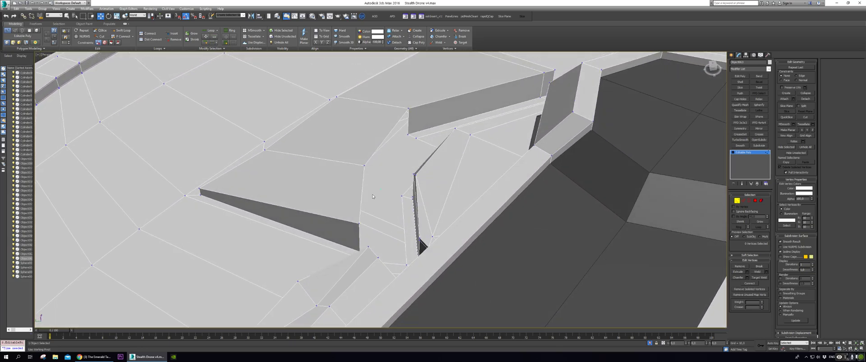
key(ctrl+z)
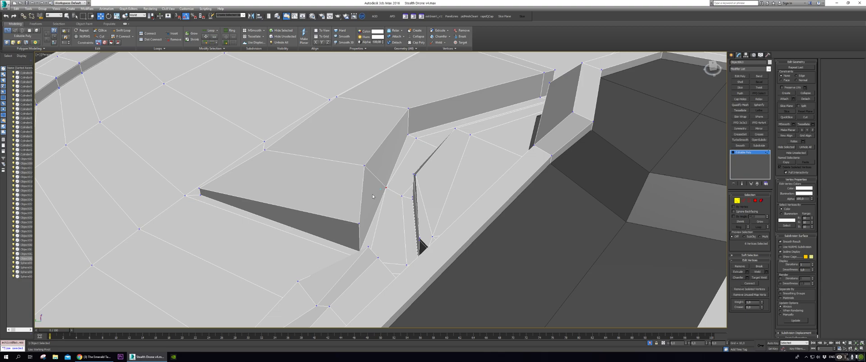
key(ctrl+z)
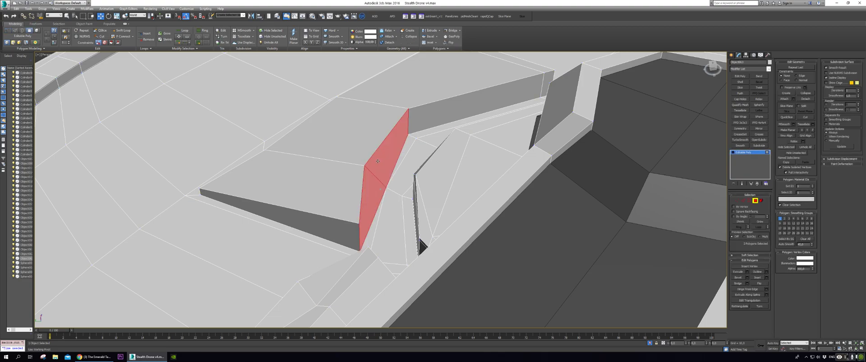
Delete the two selected polygons of the raised panel's side wall.
key(Delete)
scroll(378, 161, down, 3)
alt+middle_drag(378, 161, 398, 197)
Delete the polygons that form the top surface of the raised panel beside the hub.
scroll(386, 153, down, 5)
scroll(397, 135, up, 2)
click(399, 197)
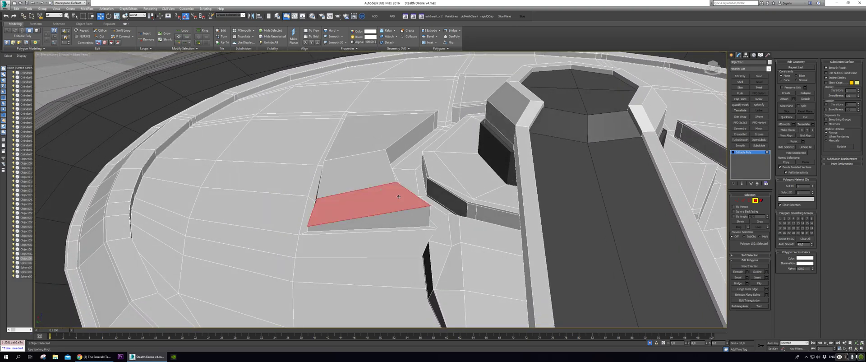
key(Delete)
click(383, 174)
key(Delete)
click(397, 136)
key(Delete)
click(417, 135)
key(Delete)
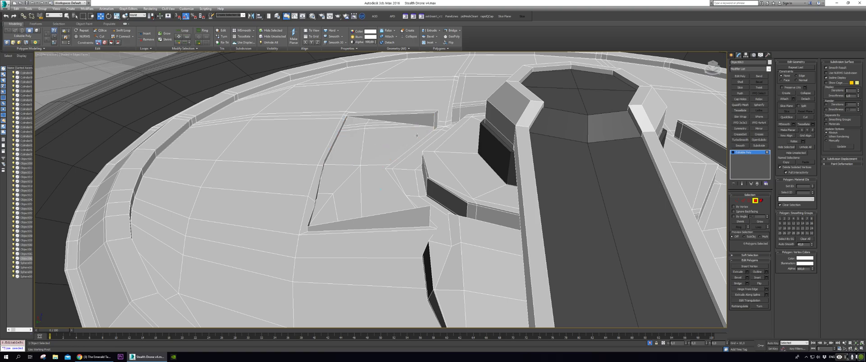
Delete the leftover side wall polygons at the two ends of the removed panel.
click(432, 119)
key(Delete)
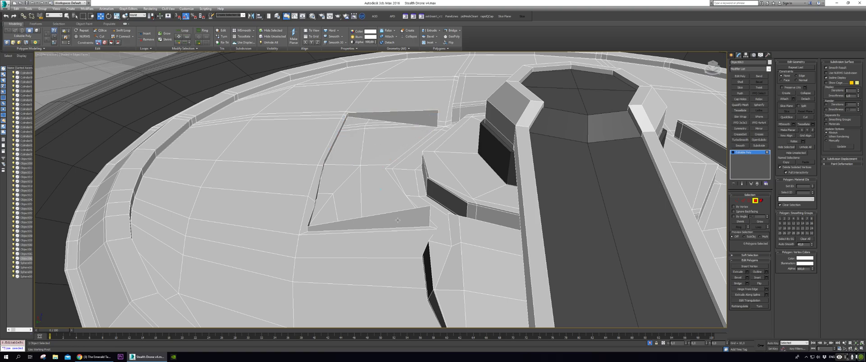
click(400, 219)
key(Delete)
Select the connected strip of polygons along the panel's outer wall and delete it.
alt+middle_drag(351, 218, 433, 218)
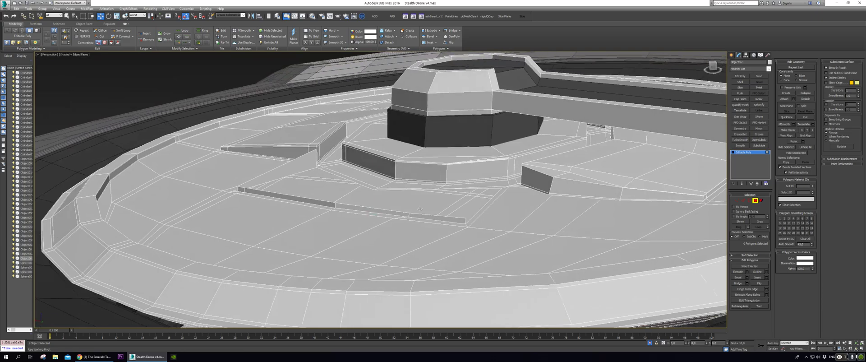
click(434, 218)
scroll(434, 218, up, 4)
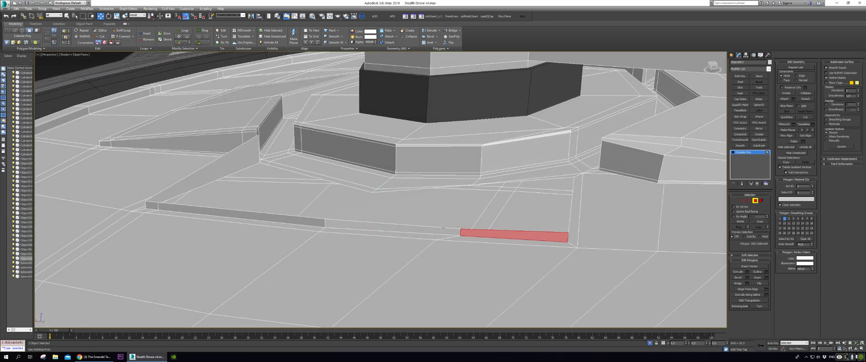
ctrl+click(392, 227)
ctrl+click(310, 223)
ctrl+click(151, 206)
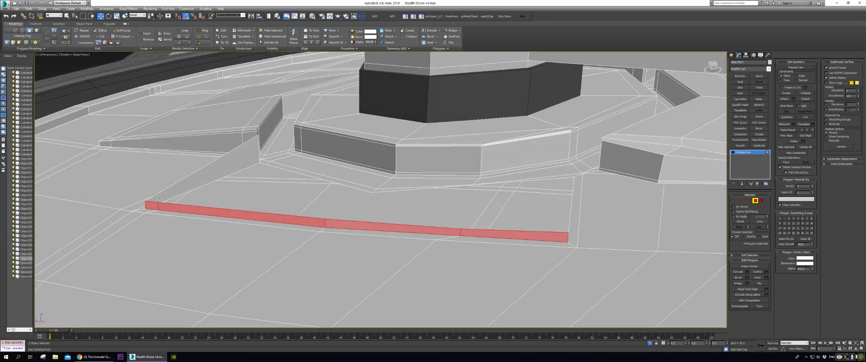
ctrl+click(172, 190)
key(Delete)
Delete the remaining polygons along the panel's inner edge facing the hub.
alt+middle_drag(201, 186, 371, 185)
click(384, 194)
click(362, 200)
click(362, 199)
key(Delete)
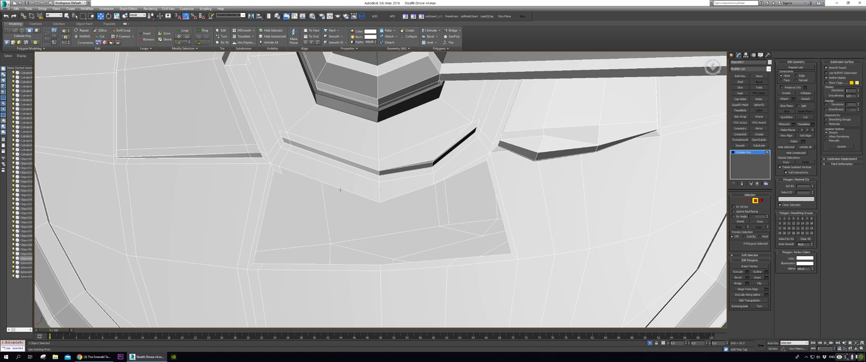
click(336, 191)
key(Delete)
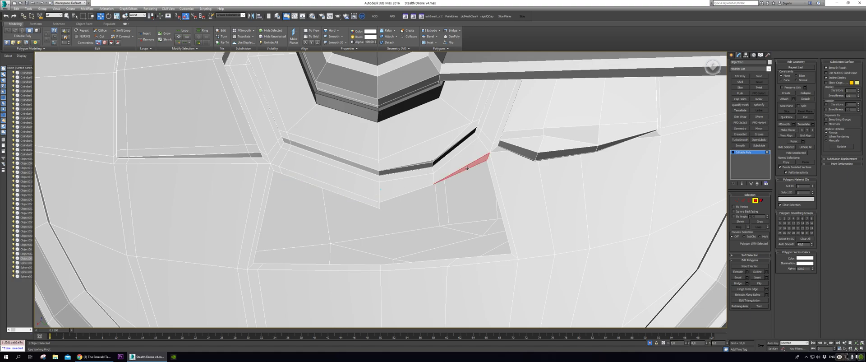
Select the narrow polygon strips around the panel's outline and delete them.
alt+middle_drag(470, 173, 293, 178)
click(283, 180)
ctrl+click(252, 172)
ctrl+click(228, 234)
ctrl+click(229, 258)
ctrl+click(298, 251)
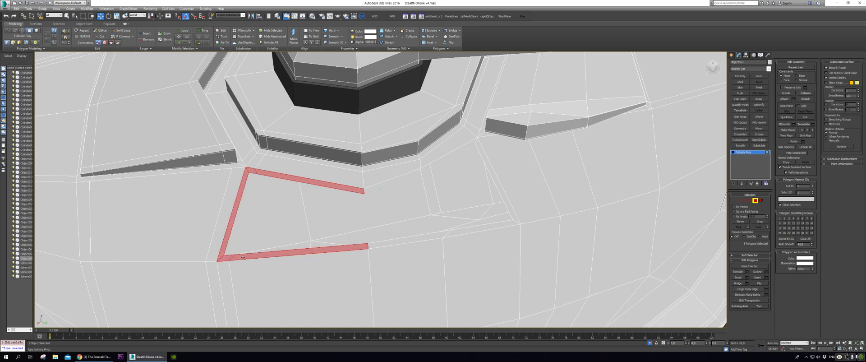
ctrl+click(408, 239)
ctrl+click(498, 223)
ctrl+click(496, 180)
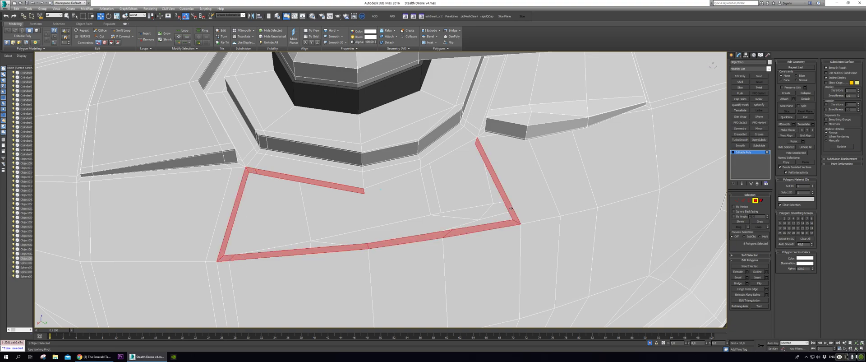
key(ctrl+alt+c)
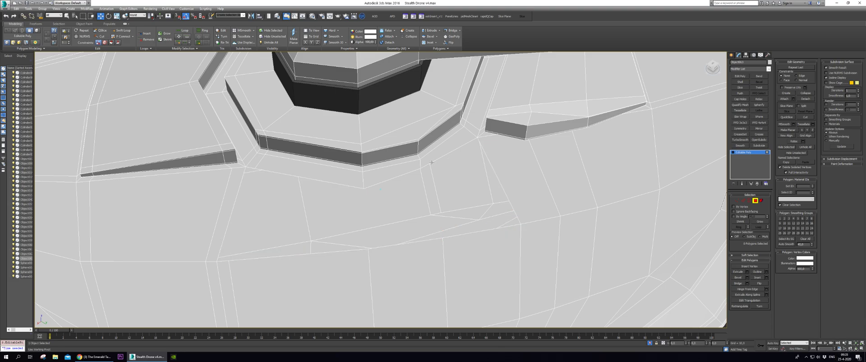
Try capping the open border of the removed panel, and undo the cap.
key(3)
click(339, 184)
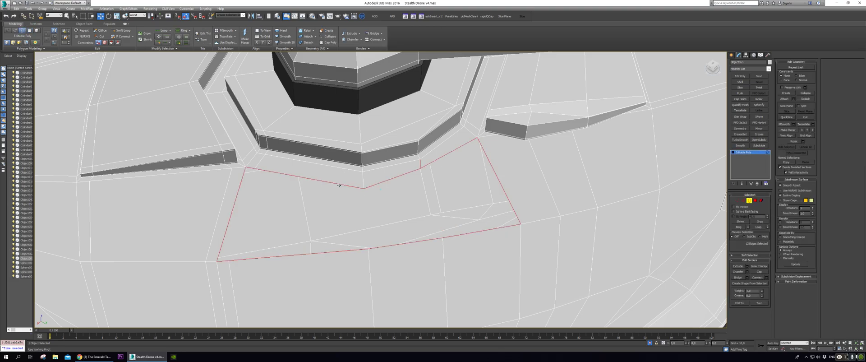
key(alt+p)
key(ctrl+z)
Render a preview of the perspective view to inspect the opening in the rotor cover, and close the render.
scroll(339, 184, down, 5)
alt+middle_drag(340, 184, 390, 167)
click(400, 171)
click(396, 175)
key(2)
alt+drag(394, 158, 399, 166)
key(shift+q)
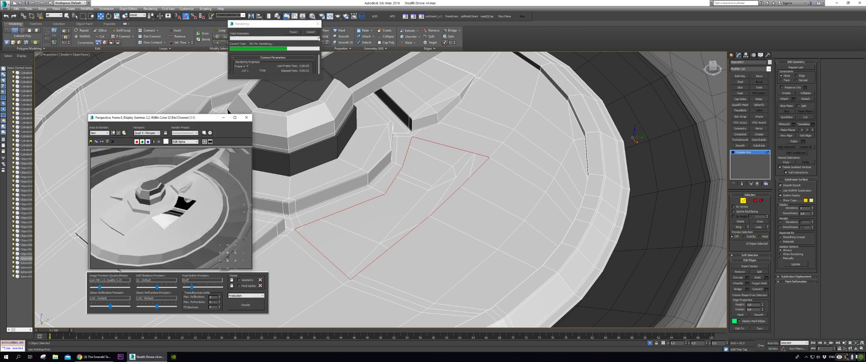
click(246, 118)
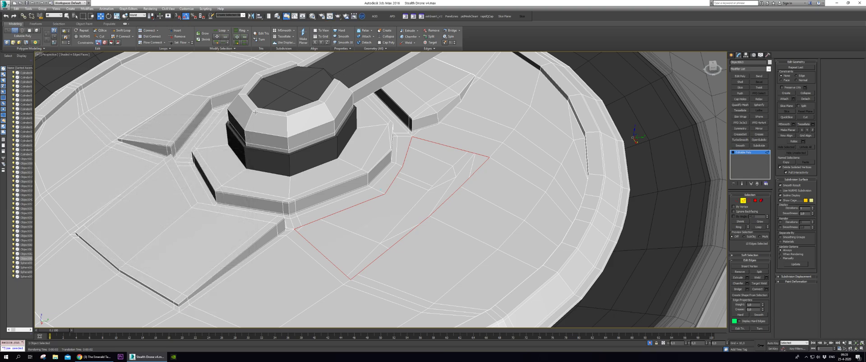
Bridge the opening's long inner edge with the opposite outer edge.
click(756, 199)
click(750, 200)
click(396, 174)
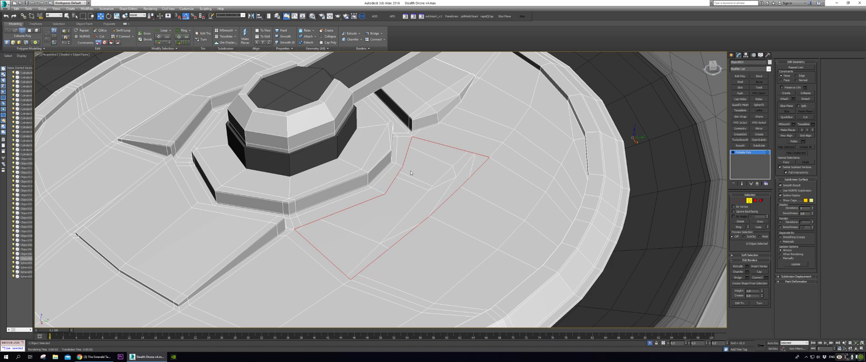
mouse_move(417, 170)
alt+middle_down()
mouse_move(434, 155)
mouse_move(412, 180)
alt+middle_up()
scroll(420, 180, up, 2)
key(2)
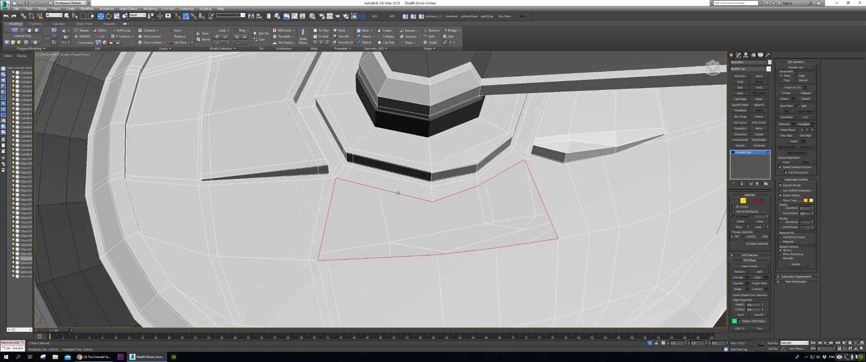
click(397, 193)
ctrl+click(400, 255)
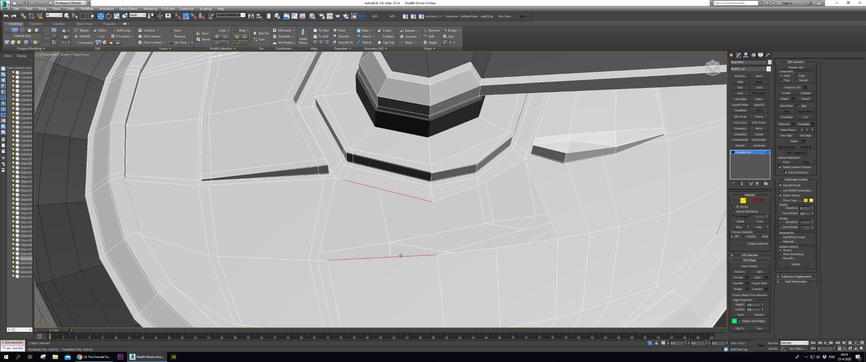
key(ctrl+shift+b)
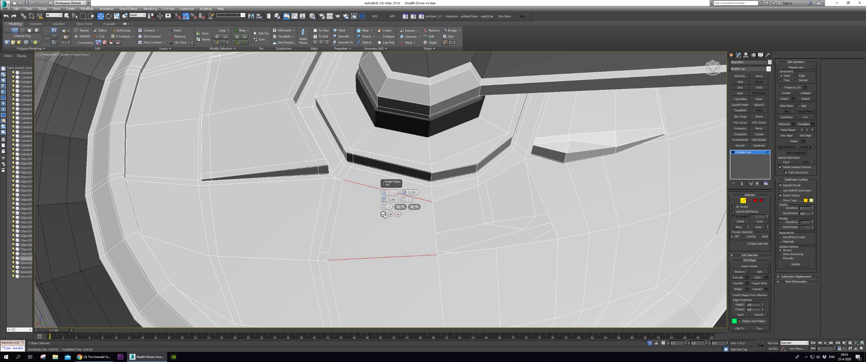
click(384, 215)
Bridge the two remaining wide pairs of opposite inner and outer edges across the opening.
click(460, 192)
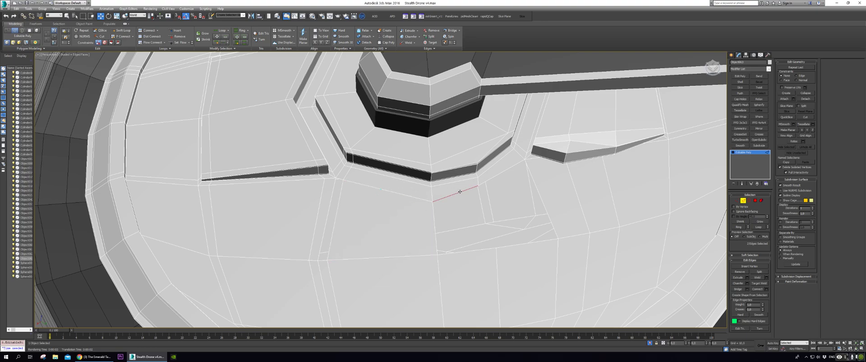
ctrl+click(475, 251)
key(ctrl+shift+b)
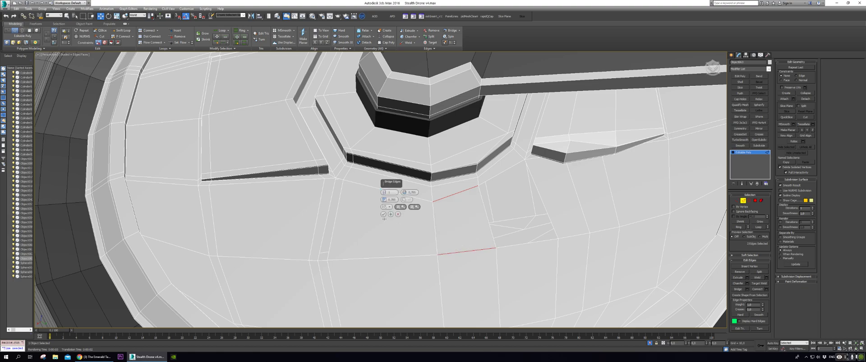
click(384, 216)
click(497, 175)
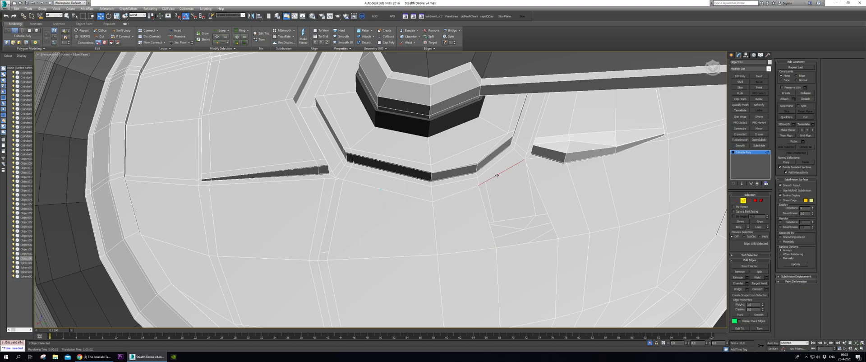
ctrl+click(516, 244)
key(ctrl+shift+b)
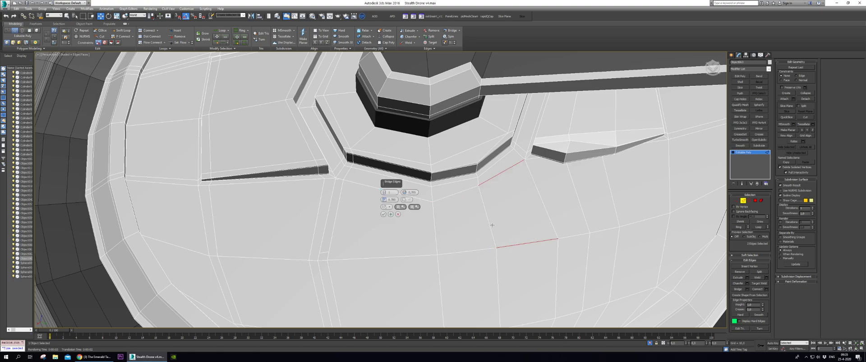
click(384, 216)
Close the narrow gap at the opening's end by bridging its short inner and outer edges.
click(339, 179)
ctrl+click(323, 260)
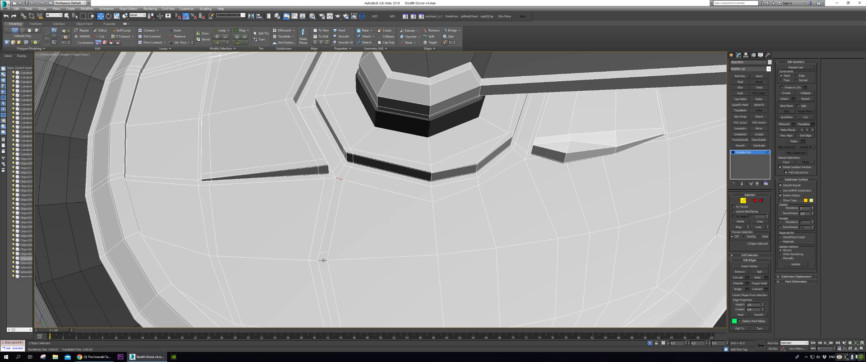
key(ctrl+shift+b)
click(385, 213)
Select all the newly bridged polygons and raise them above the rotor cover's surface as a panel.
key(4)
ctrl+click(383, 213)
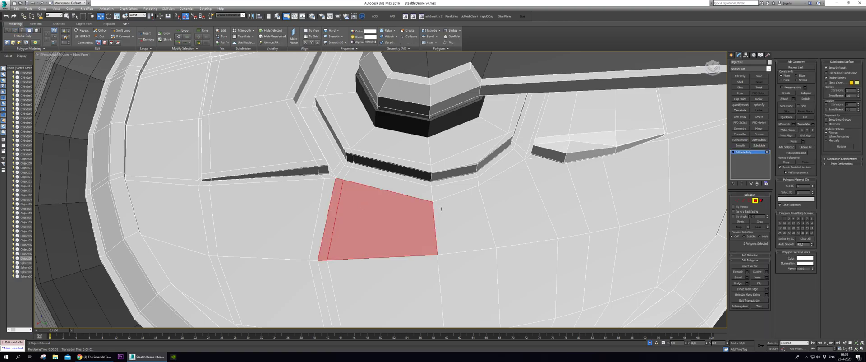
ctrl+click(462, 209)
ctrl+click(527, 207)
alt+middle_drag(544, 208, 491, 180)
scroll(540, 206, down, 3)
scroll(500, 166, up, 2)
scroll(507, 194, up, 1)
scroll(501, 189, down, 3)
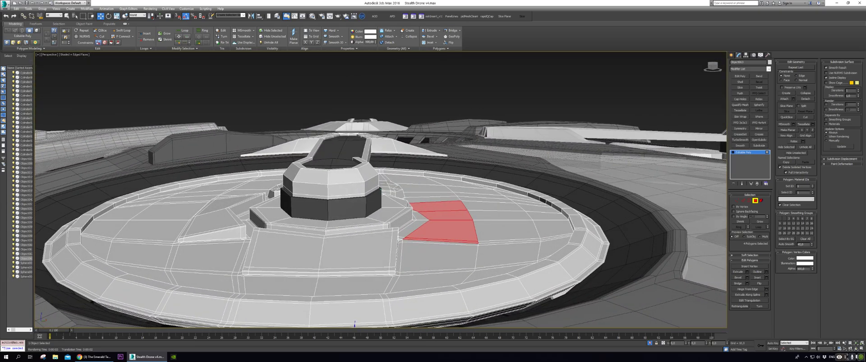
alt+middle_drag(396, 244, 381, 190)
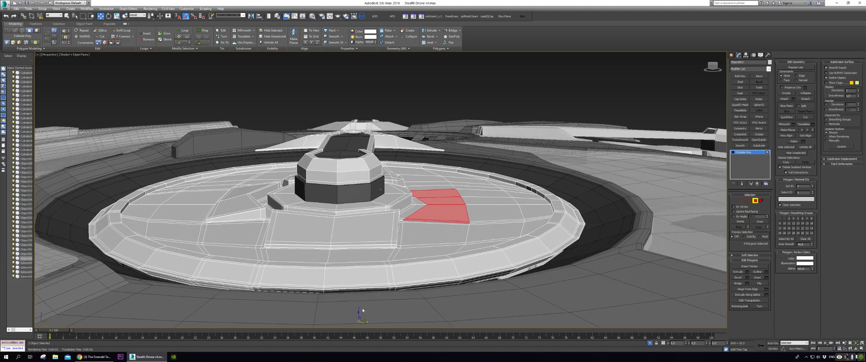
drag(358, 308, 360, 304)
alt+middle_drag(360, 304, 440, 263)
scroll(379, 291, up, 2)
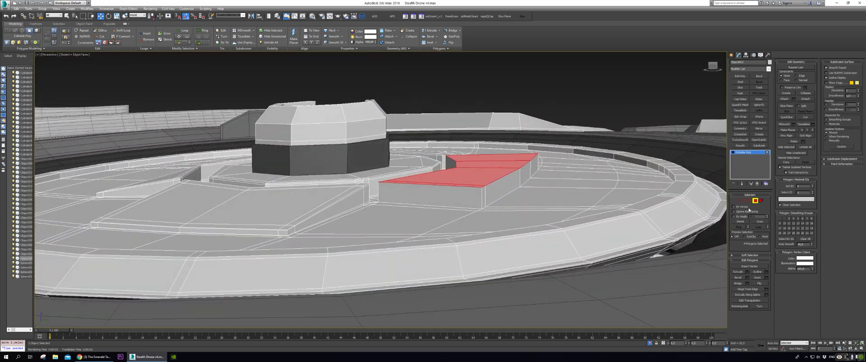
Lower the vertices along the raised panel's outer edge so its top slopes down toward the cover's surface.
click(737, 200)
alt+middle_drag(469, 190, 474, 173)
drag(488, 185, 489, 185)
alt+middle_drag(489, 184, 504, 149)
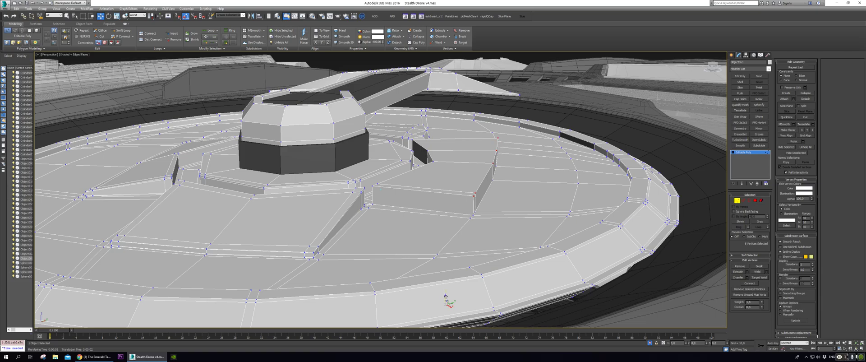
drag(445, 296, 445, 300)
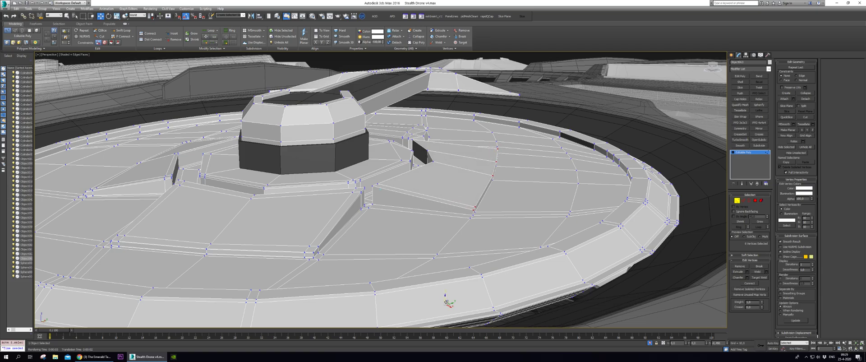
key(ctrl+shift+w)
drag(447, 301, 448, 300)
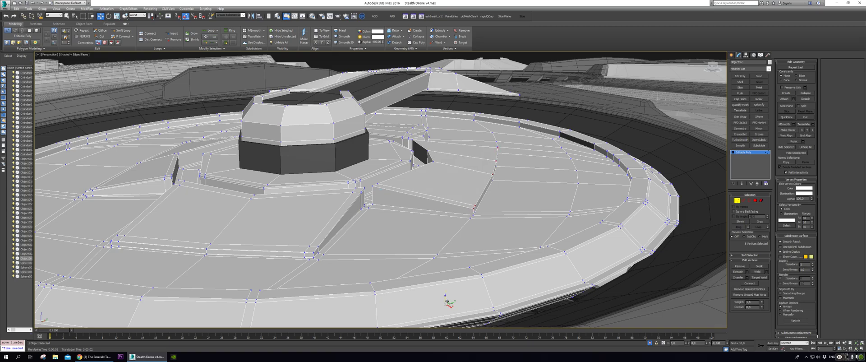
Connect the edges around the raised panel's side walls with Connect Edges.
alt+middle_drag(447, 301, 369, 283)
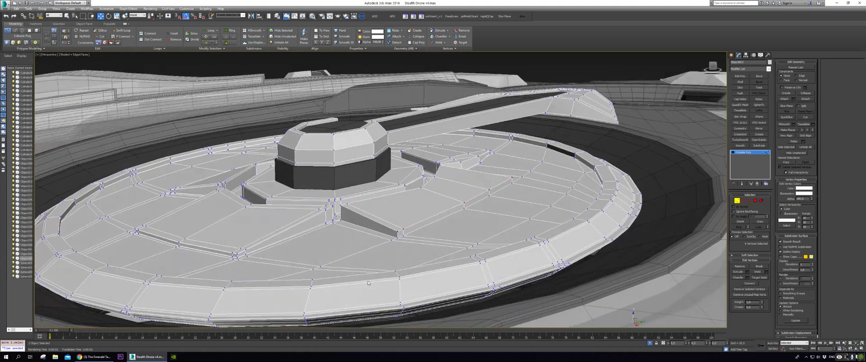
key(2)
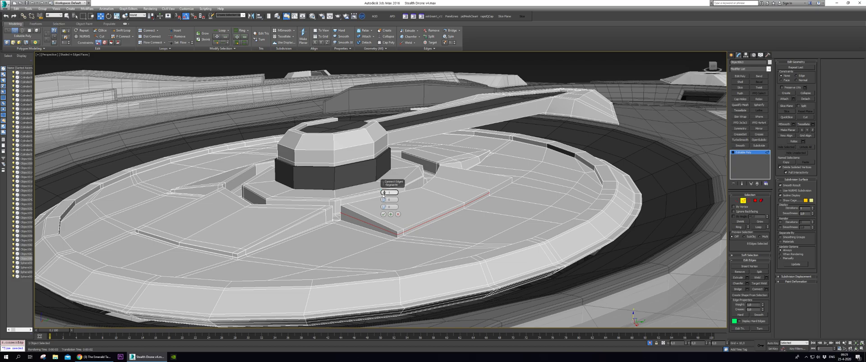
scroll(384, 192, up, 1)
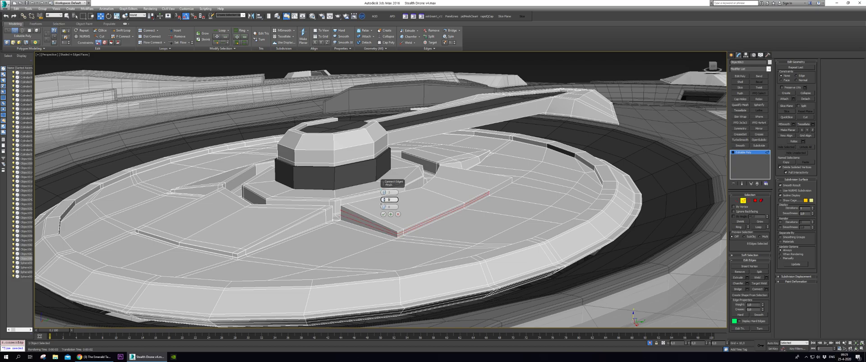
Add support edge loops around the raised panel by connecting the selected edges and the adjacent edge ring.
key(Return)
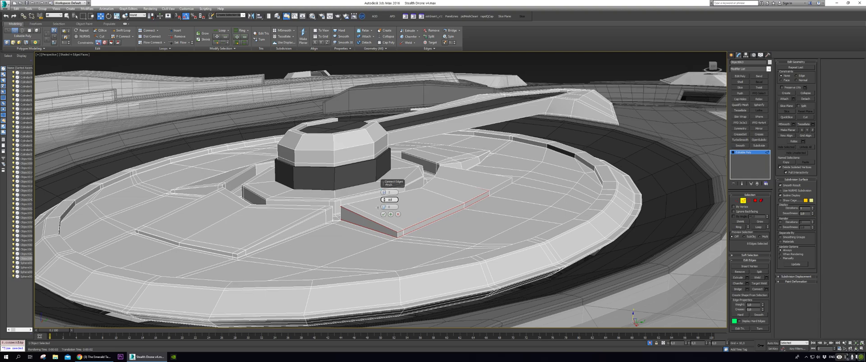
click(383, 214)
mouse_move(383, 214)
alt+middle_down()
mouse_move(367, 217)
mouse_move(381, 217)
alt+middle_up()
click(435, 228)
key(alt+r)
key(ctrl+shift+e)
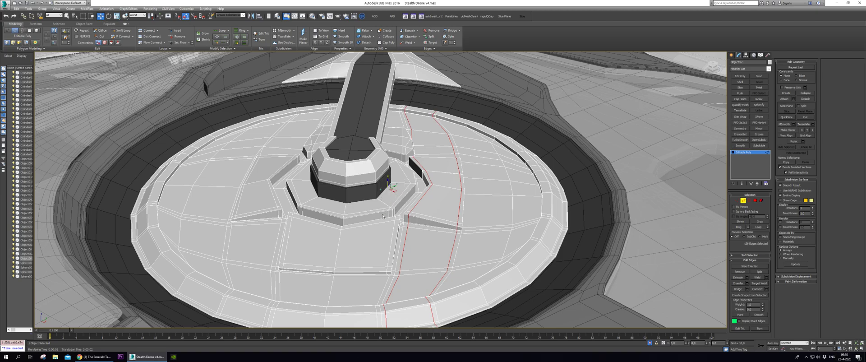
Preview the rotor disc with a TurboSmooth modifier, inspect the smoothed surface, and delete the modifier.
alt+middle_drag(382, 215, 188, 188)
scroll(309, 181, down, 5)
click(150, 171)
scroll(149, 171, down, 4)
alt+middle_drag(150, 170, 201, 160)
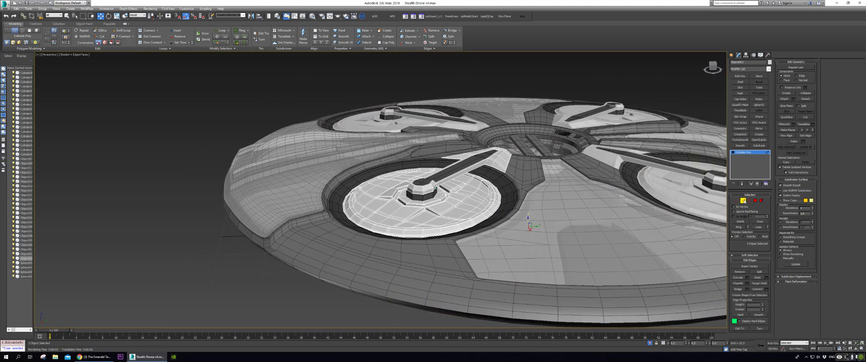
click(746, 152)
click(747, 142)
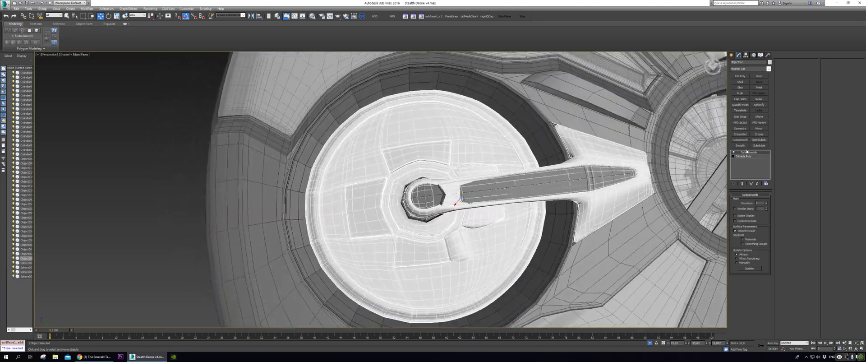
right_click(747, 152)
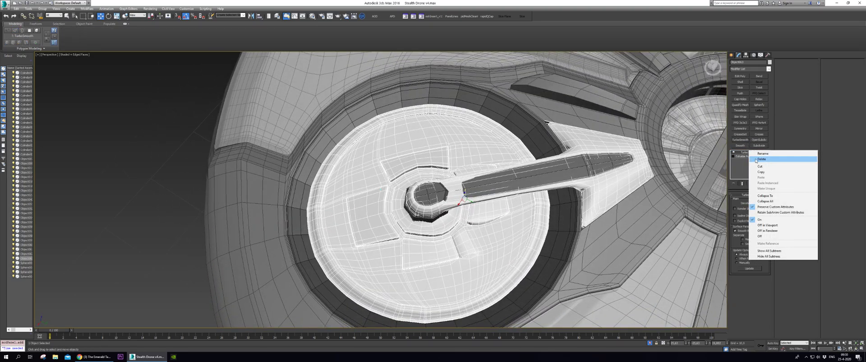
click(754, 161)
Try to weld the vertices around the raised panel with the weld threshold reset to its minimum.
scroll(693, 199, up, 3)
alt+middle_drag(695, 208, 475, 187)
scroll(690, 195, up, 2)
key(1)
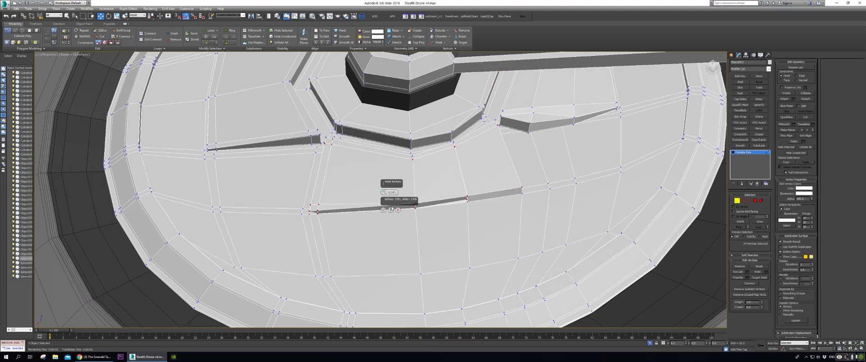
right_click(384, 193)
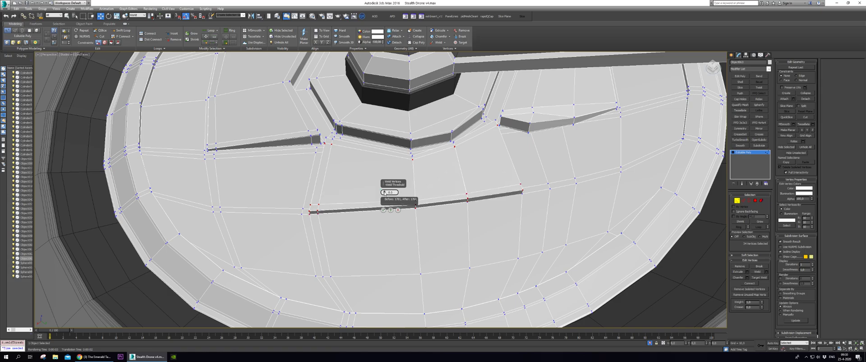
scroll(393, 203, up, 5)
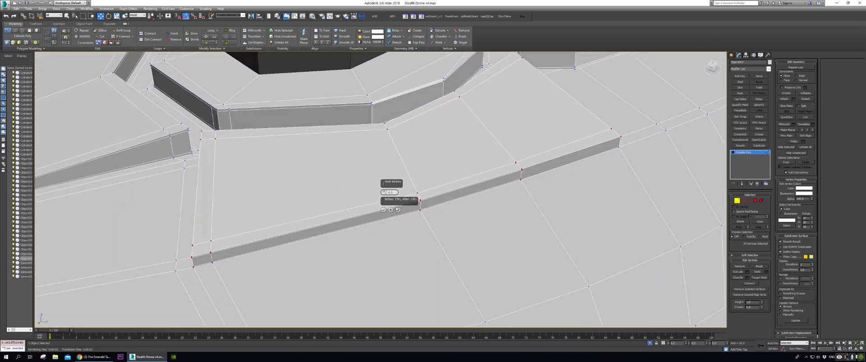
scroll(397, 208, up, 4)
click(397, 210)
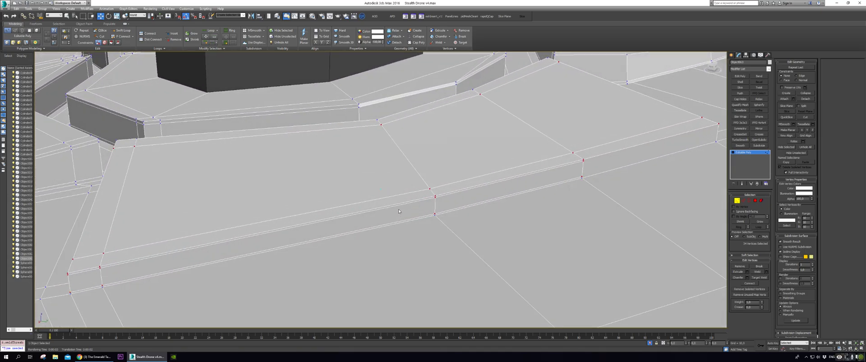
Try to weld the close vertices at the panel's outer rim by raising the weld threshold slightly.
alt+middle_drag(399, 211, 529, 208)
key(ctrl+alt+w)
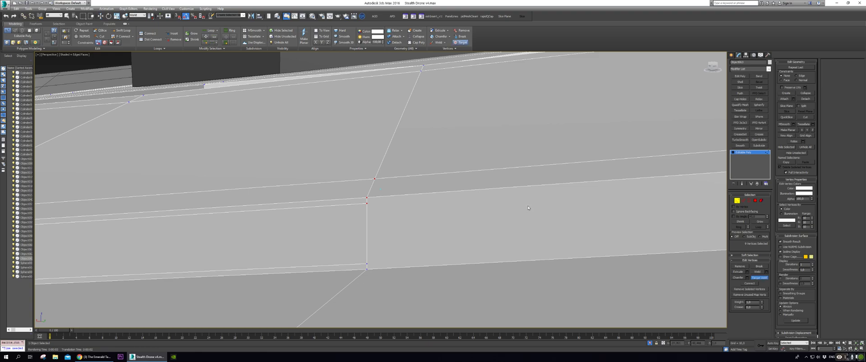
right_click(403, 212)
key(ctrl+alt+w)
key(ctrl+shift+w)
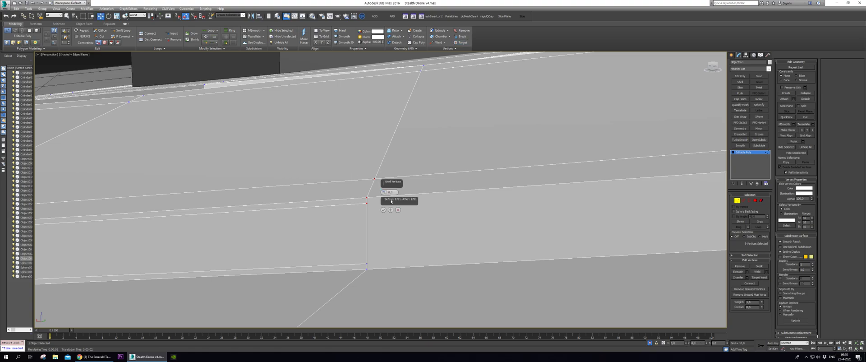
drag(385, 192, 385, 195)
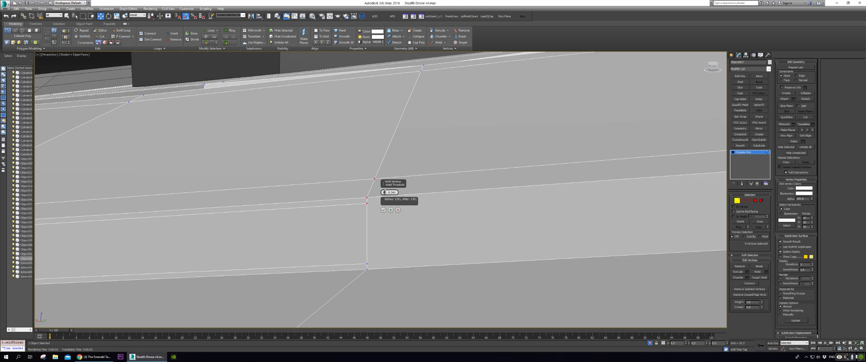
drag(385, 192, 385, 192)
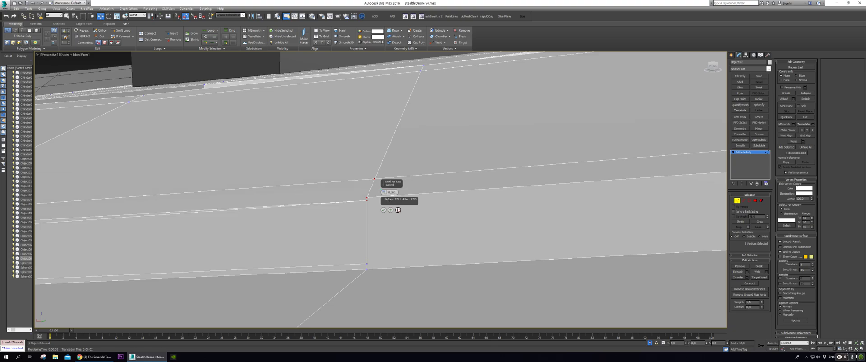
click(398, 209)
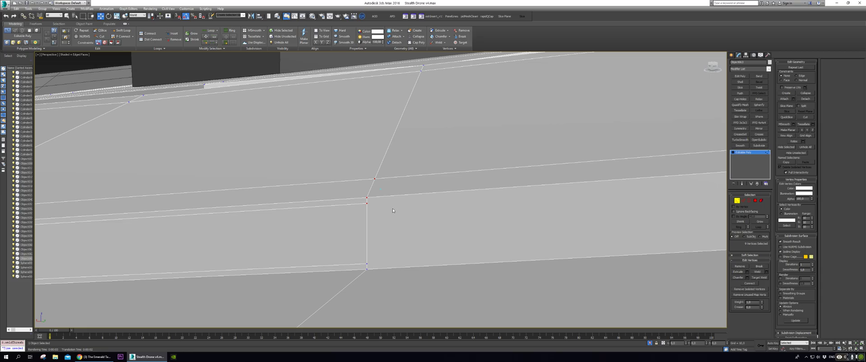
Select all polygons on the raised panel's top face.
scroll(437, 140, down, 5)
alt+middle_drag(437, 140, 754, 205)
scroll(504, 155, up, 2)
scroll(494, 196, down, 6)
scroll(491, 194, up, 2)
click(755, 201)
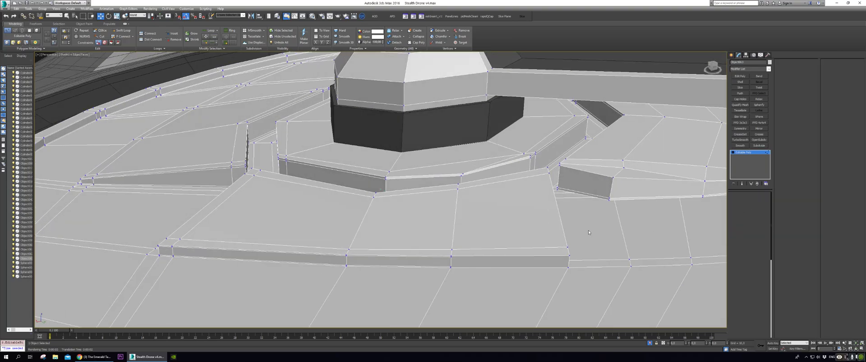
scroll(514, 235, up, 5)
scroll(515, 235, down, 8)
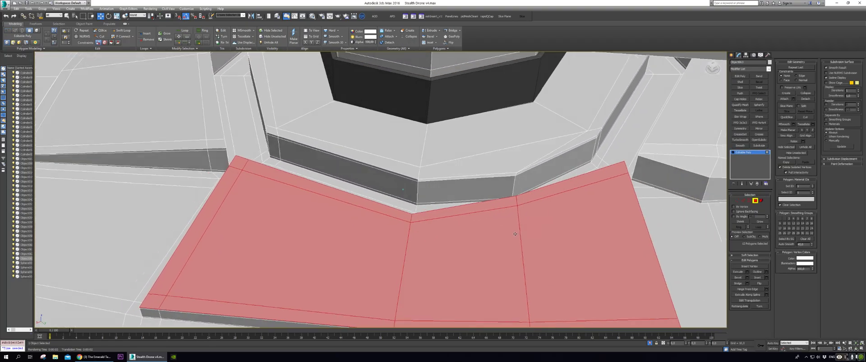
Weld the selected closely spaced vertices along the raised panel's inner edge facing the hub.
alt+middle_drag(514, 231, 443, 242)
key(1)
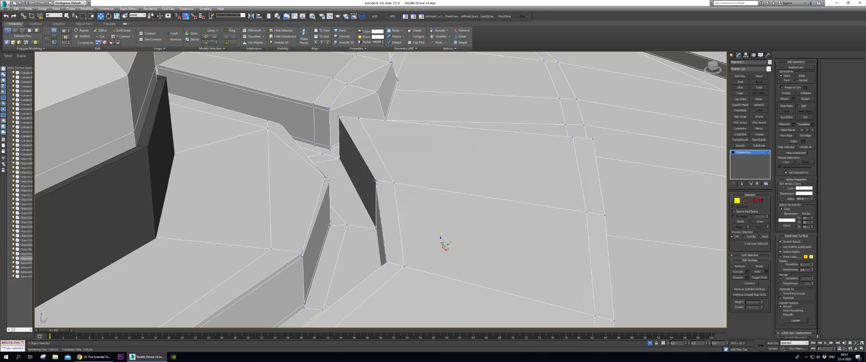
alt+middle_drag(462, 188, 333, 157)
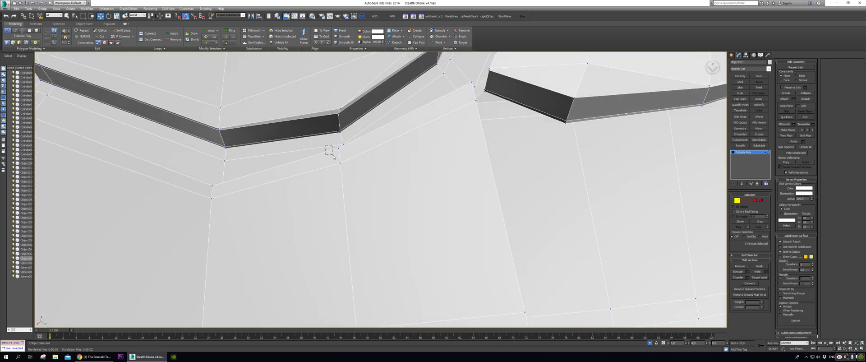
drag(341, 169, 341, 172)
key(ctrl+shift+w)
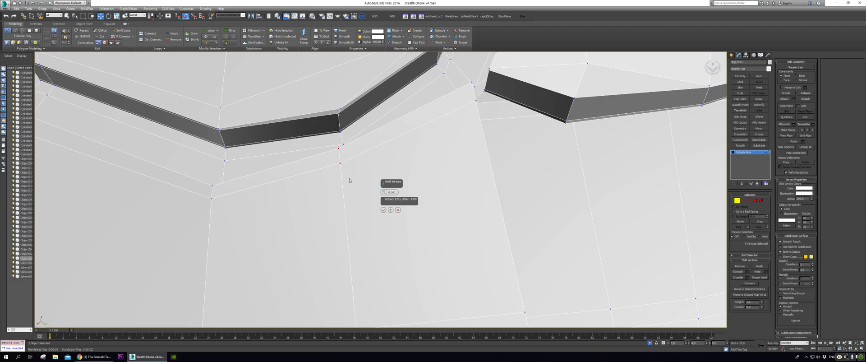
alt+middle_drag(368, 191, 377, 210)
click(383, 211)
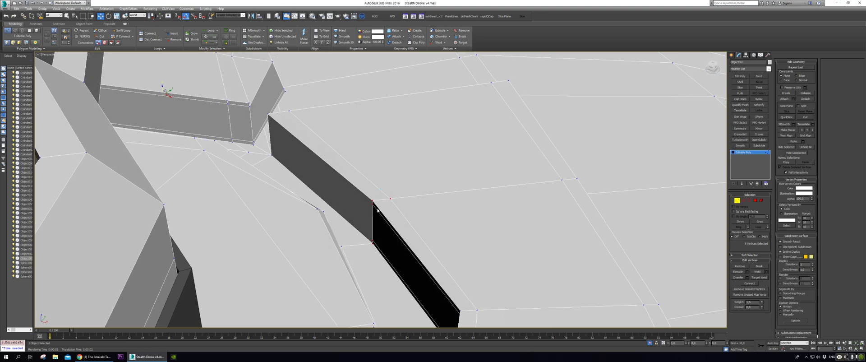
Select the vertical edges along the raised panel's side walls.
key(2)
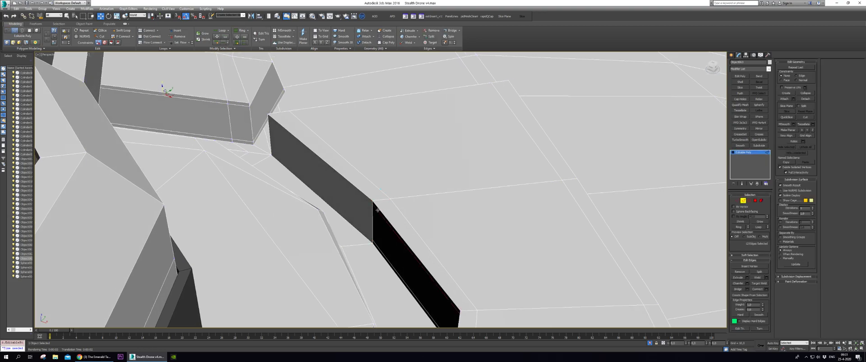
click(372, 219)
click(379, 250)
alt+middle_drag(376, 249, 424, 248)
scroll(437, 232, down, 4)
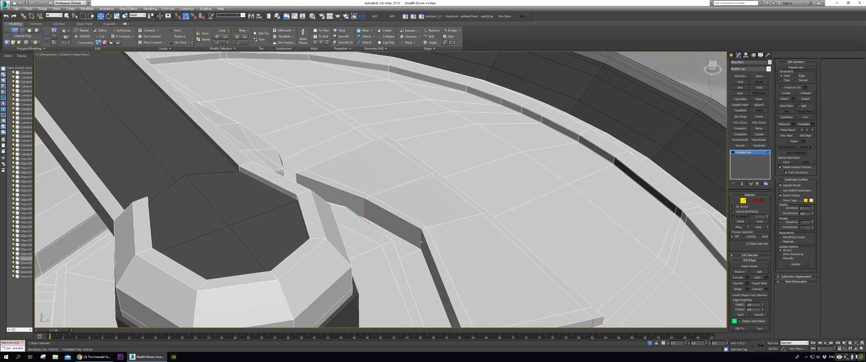
scroll(361, 214, down, 3)
alt+middle_drag(523, 203, 357, 217)
scroll(348, 254, up, 5)
scroll(359, 213, up, 3)
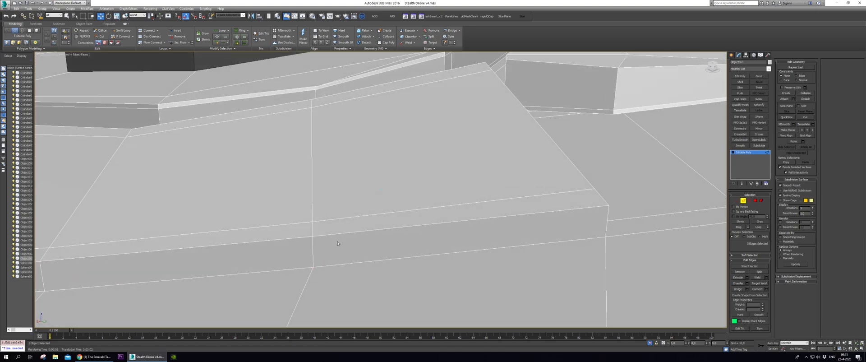
Try to weld the vertices along the panel's middle edge and at its rim corner.
key(1)
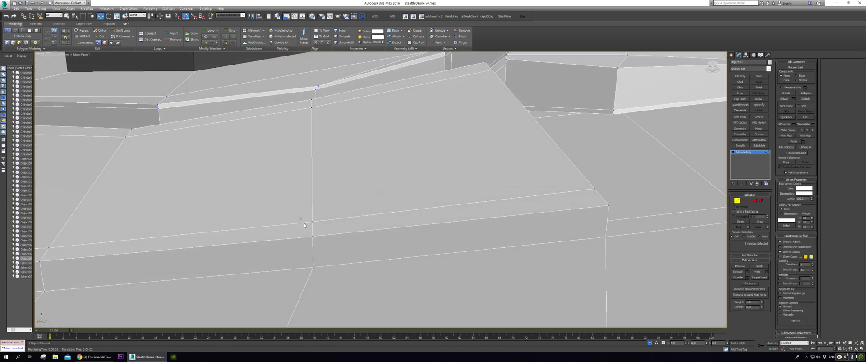
key(ctrl+w)
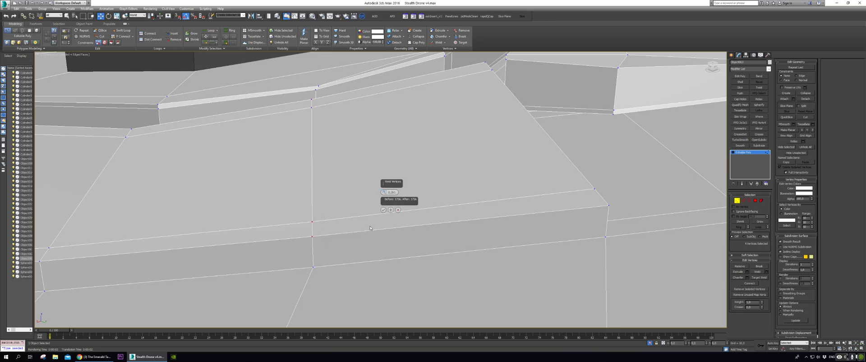
click(398, 210)
mouse_move(388, 221)
alt+middle_down()
mouse_move(373, 192)
mouse_move(368, 212)
mouse_move(384, 226)
alt+middle_up()
scroll(383, 226, up, 5)
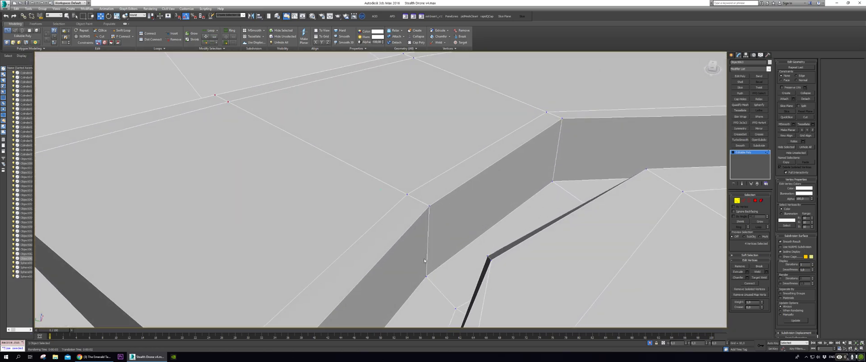
key(ctrl+shift+w)
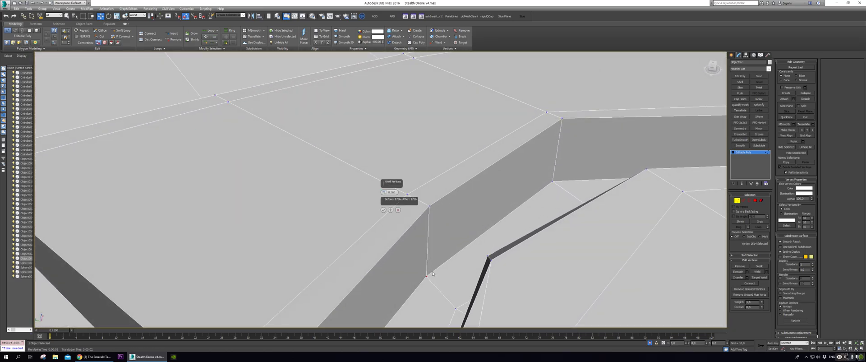
click(398, 210)
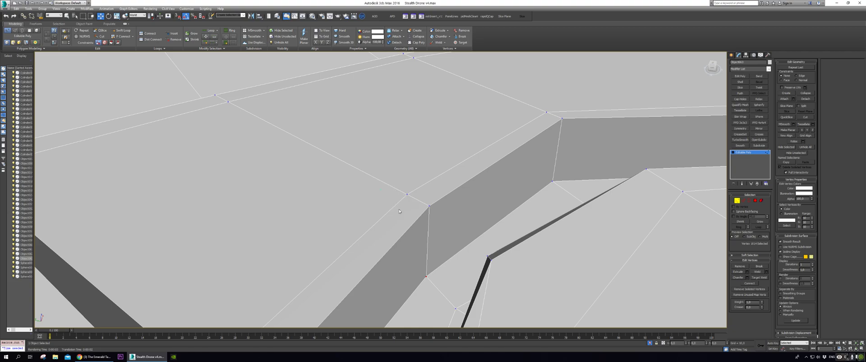
Connect all the vertical edges around the raised panel's side walls to add a support loop.
key(2)
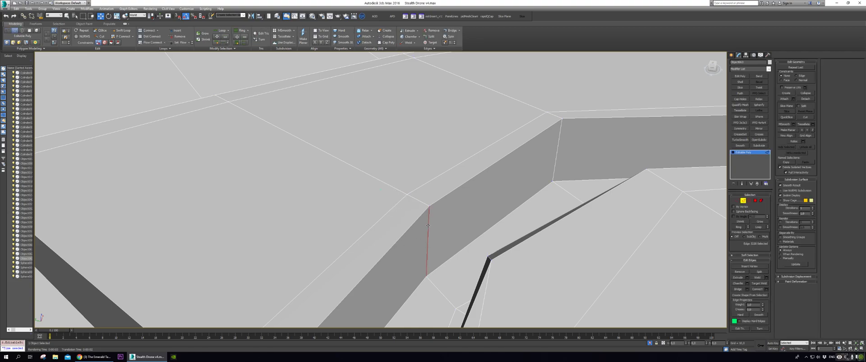
scroll(431, 226, down, 4)
alt+middle_drag(431, 226, 442, 143)
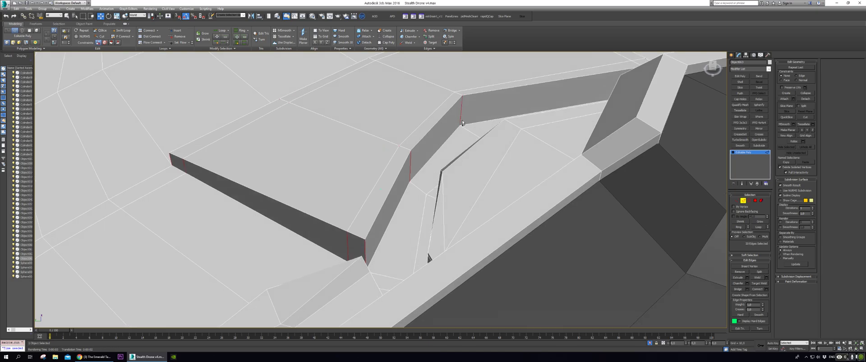
key(ctrl+shift+e)
alt+middle_drag(444, 241, 393, 198)
alt+drag(393, 198, 428, 246)
mouse_move(428, 245)
alt+middle_down()
mouse_move(407, 215)
mouse_move(399, 230)
mouse_move(422, 248)
alt+middle_up()
click(383, 214)
scroll(399, 230, down, 5)
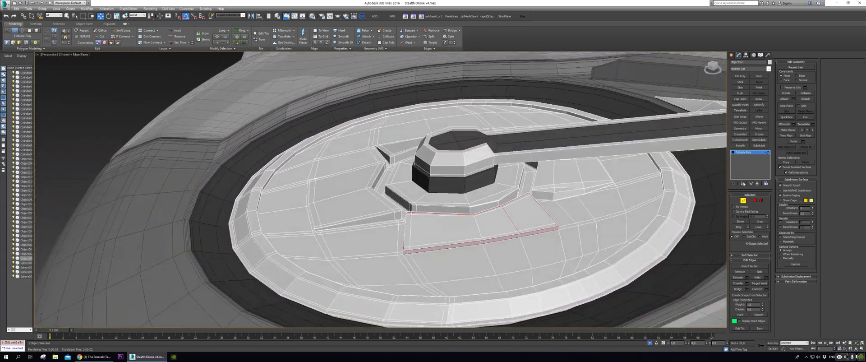
Remove the middle edge and the edge near one side that cross the raised panel's top face.
click(744, 201)
alt+middle_drag(573, 195, 546, 241)
scroll(546, 241, up, 6)
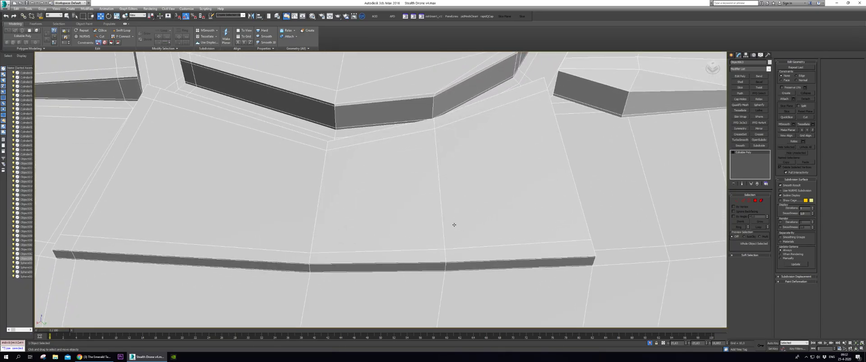
key(2)
click(443, 209)
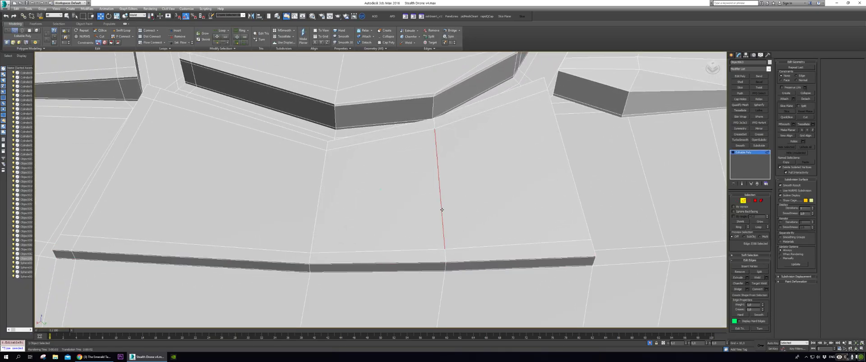
key(ctrl+z)
click(579, 197)
key(BackSpace)
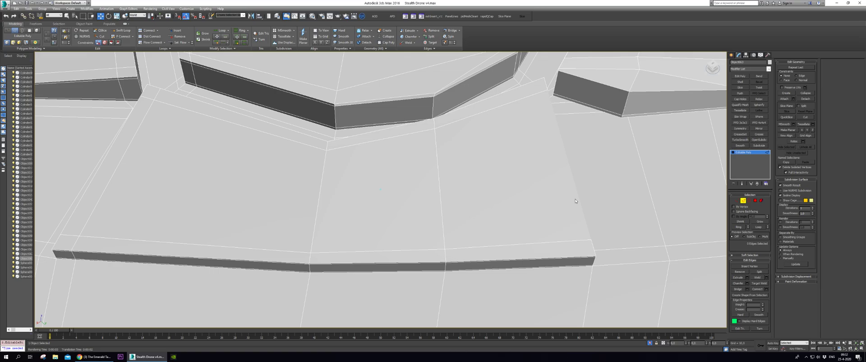
alt+middle_drag(575, 198, 464, 246)
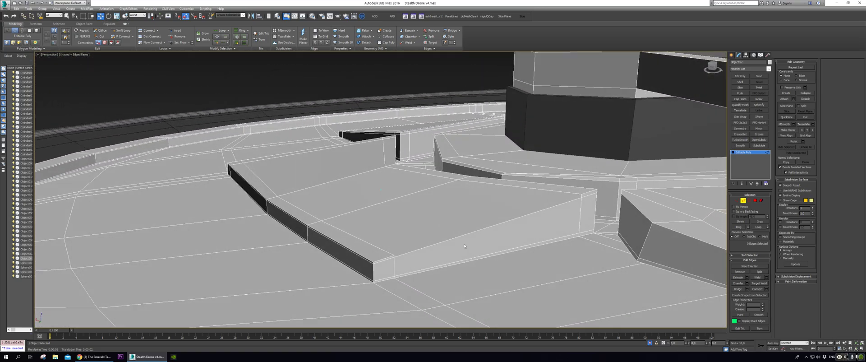
Check the edges crossing the raised panel's top face, preview the disc with TurboSmooth and remove the modifier again.
click(464, 244)
scroll(453, 236, up, 6)
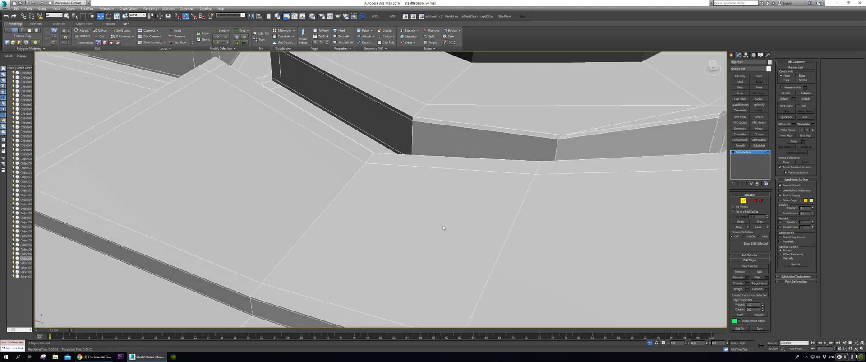
scroll(352, 239, up, 3)
scroll(354, 240, down, 5)
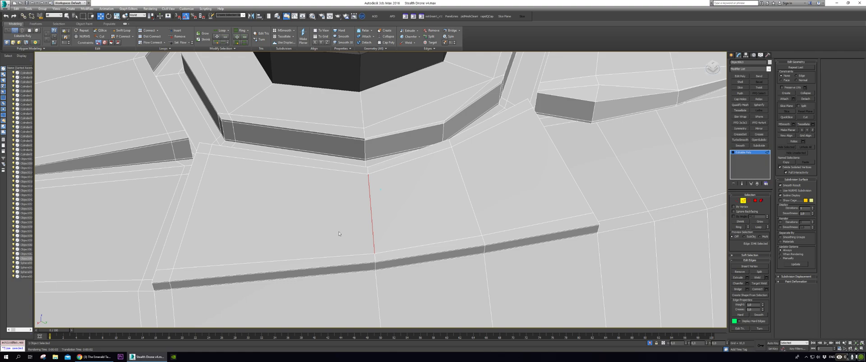
click(202, 181)
click(202, 181)
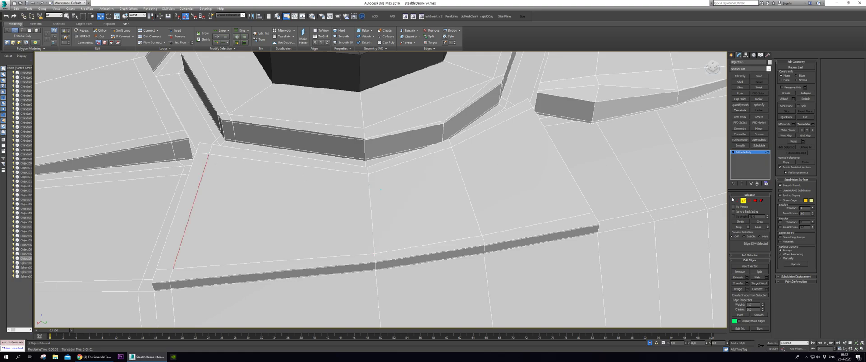
click(744, 201)
click(741, 140)
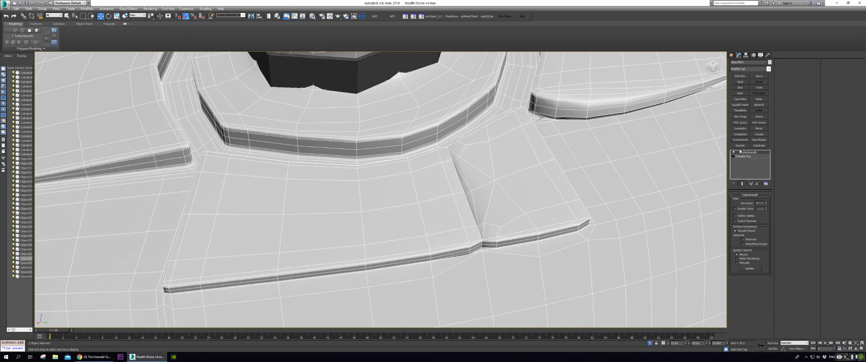
click(757, 183)
Weld the overlapping vertices where the crossing edge line meets the raised panel's outer side wall.
key(1)
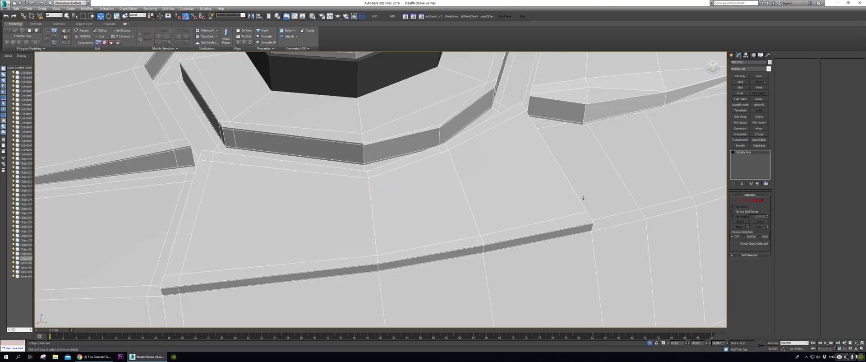
alt+middle_drag(499, 219, 448, 218)
drag(447, 218, 491, 295)
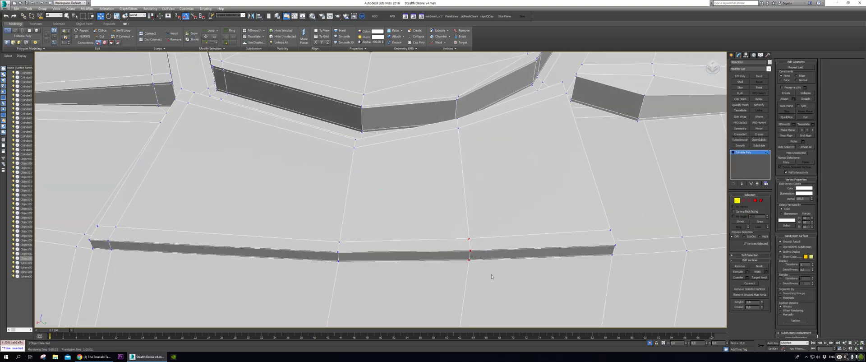
key(ctrl+shift+w)
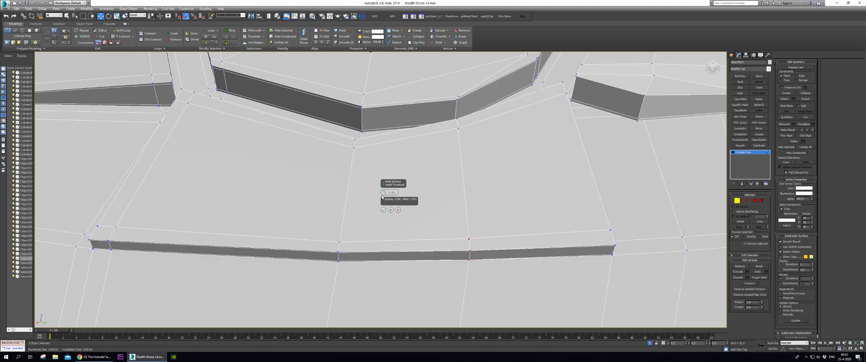
click(384, 194)
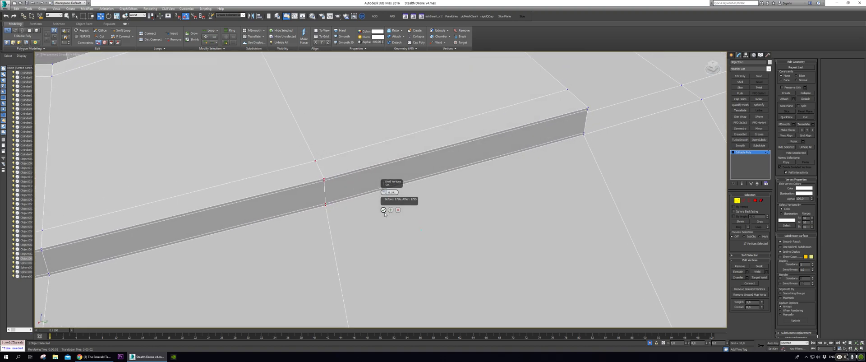
click(383, 209)
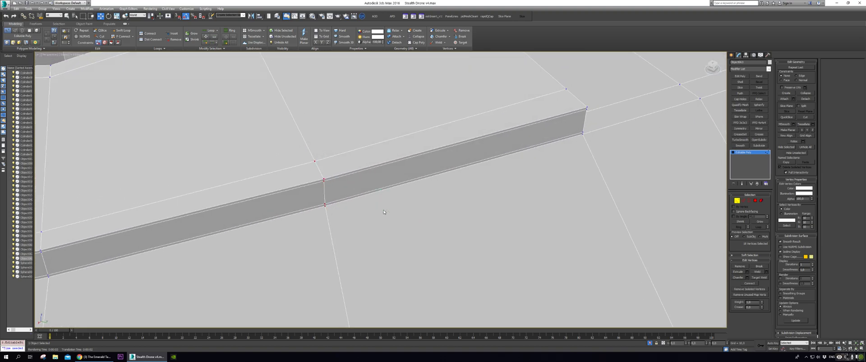
Apply TurboSmooth to the disc and return to the Editable Poly level beneath it.
click(737, 201)
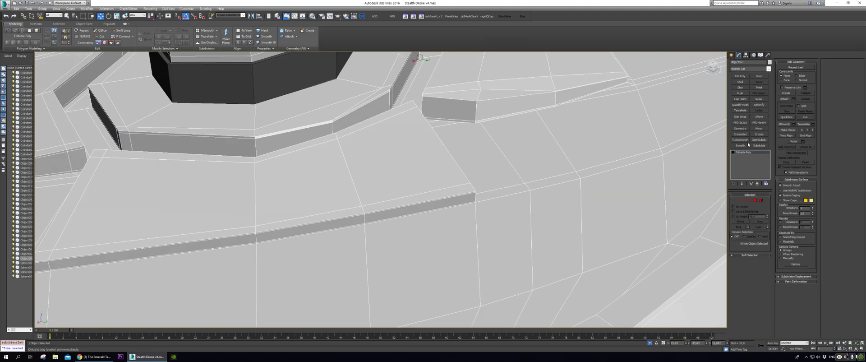
click(741, 140)
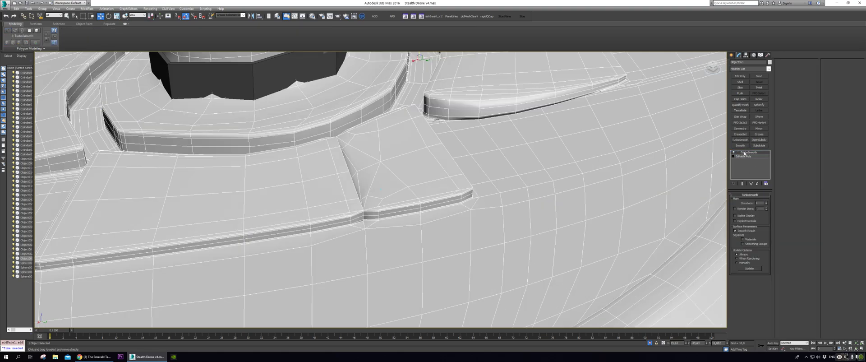
right_click(745, 152)
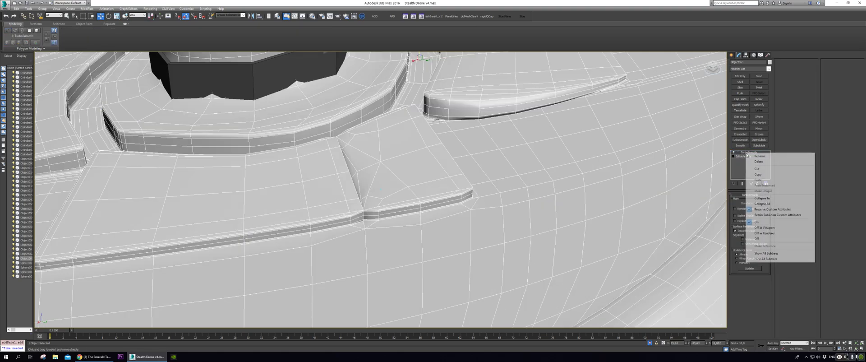
click(743, 157)
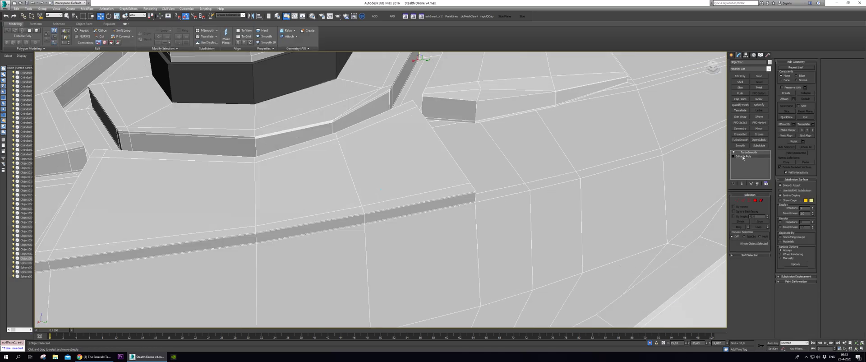
Select the vertical edge at the bend of the panel's inner side wall and compare the spot with the smoothed result.
alt+middle_drag(583, 185, 541, 219)
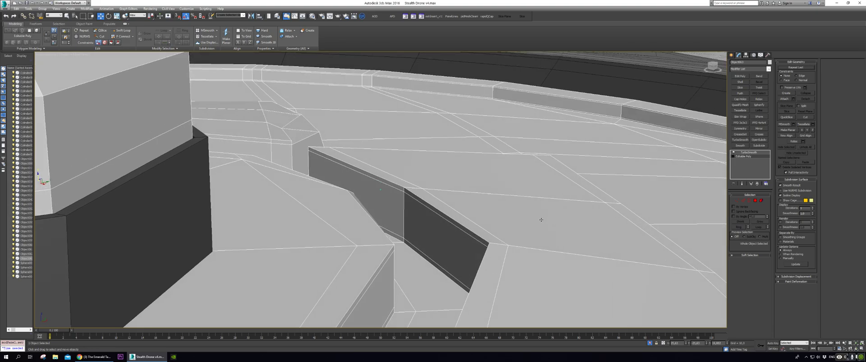
key(2)
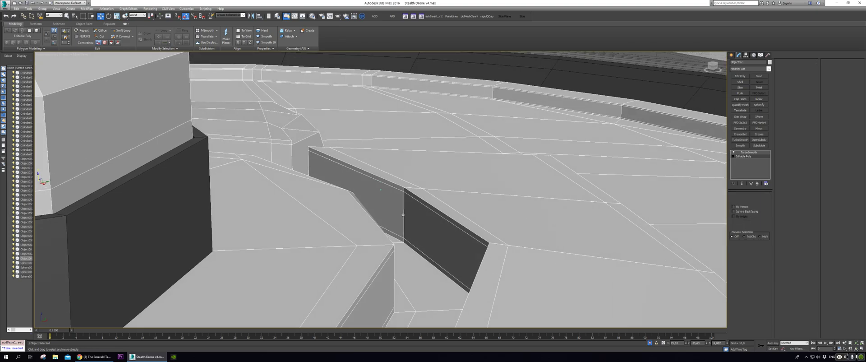
click(403, 214)
key(BackSpace)
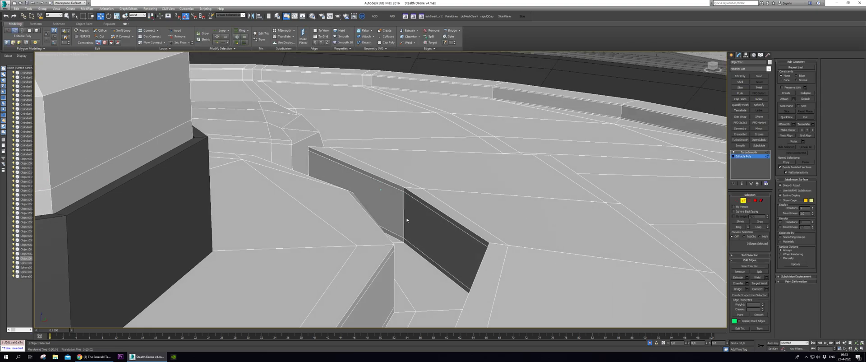
click(748, 153)
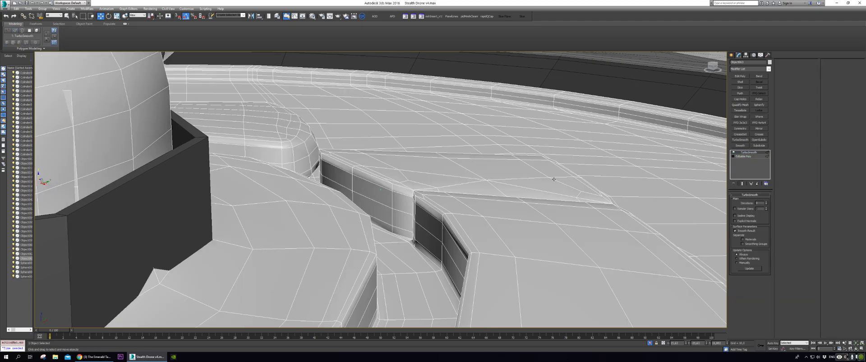
click(743, 156)
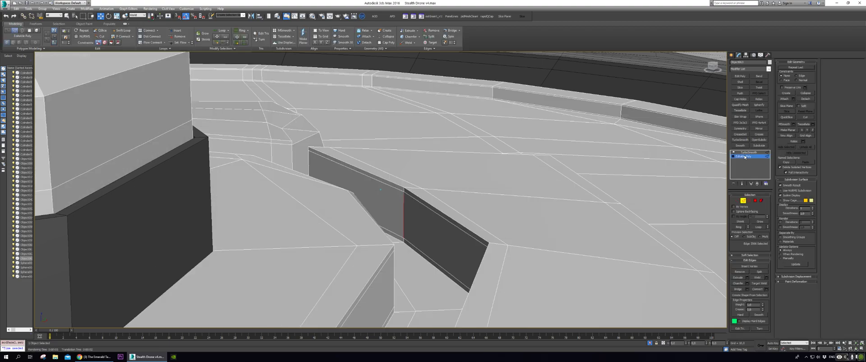
click(380, 189)
scroll(337, 166, up, 4)
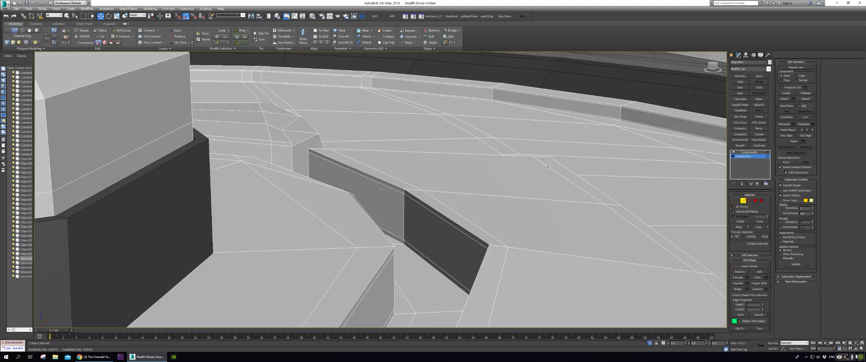
alt+middle_drag(571, 254, 592, 254)
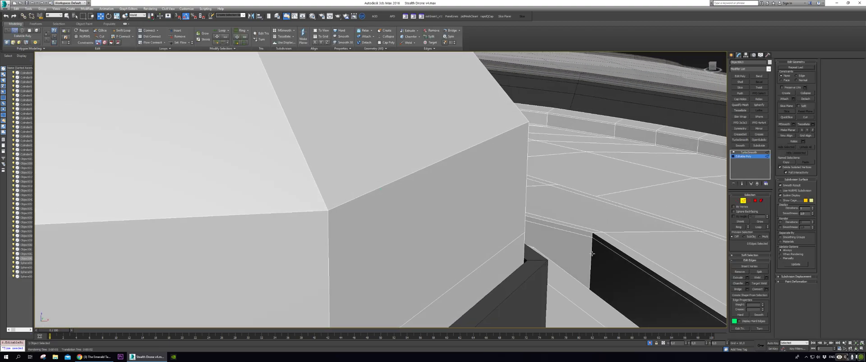
key(ctrl+BackSpace)
key(ctrl+z)
Try to weld the vertices at the upper and lower ends of the inner side wall's bend.
scroll(591, 252, down, 4)
alt+middle_drag(591, 252, 343, 280)
scroll(107, 158, down, 3)
alt+middle_drag(106, 159, 520, 151)
key(1)
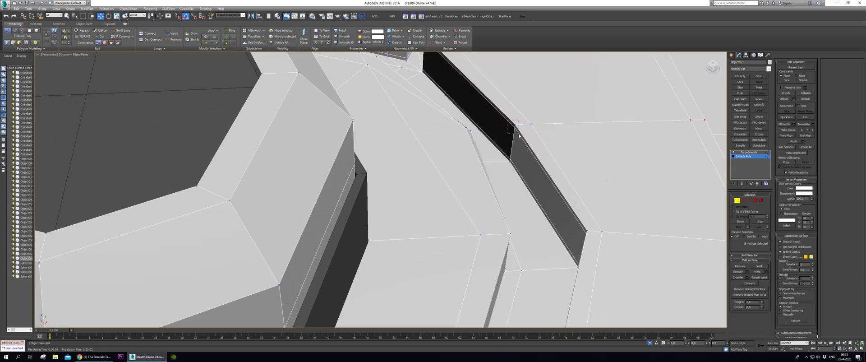
key(ctrl+shift+w)
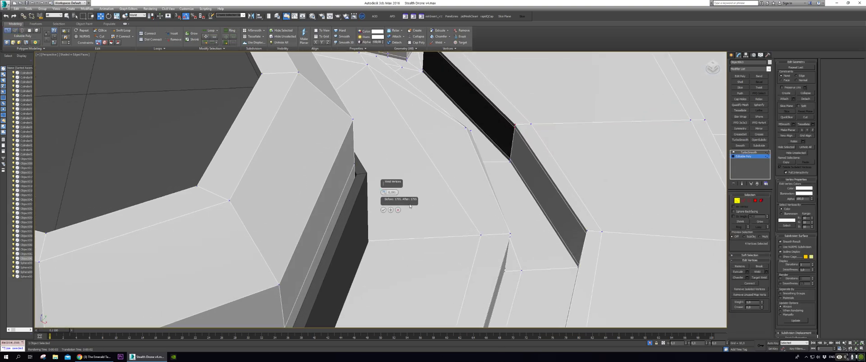
click(398, 210)
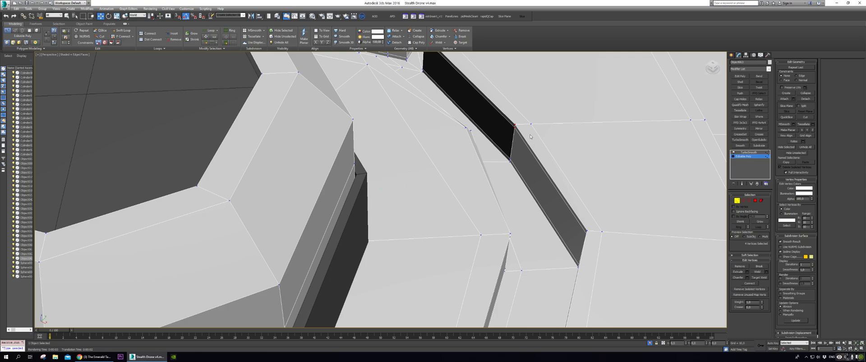
key(ctrl+shift+w)
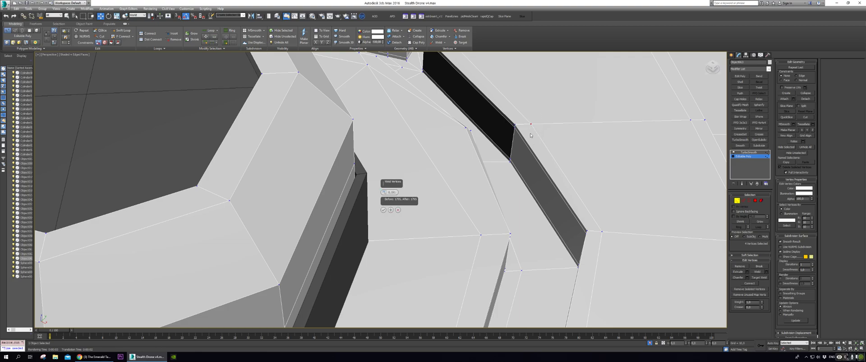
click(399, 211)
drag(514, 170, 514, 169)
key(ctrl+shift+w)
click(399, 210)
Examine the inner side wall's polygons and the vertical edge at their bend for faulty geometry.
alt+middle_drag(537, 167, 752, 201)
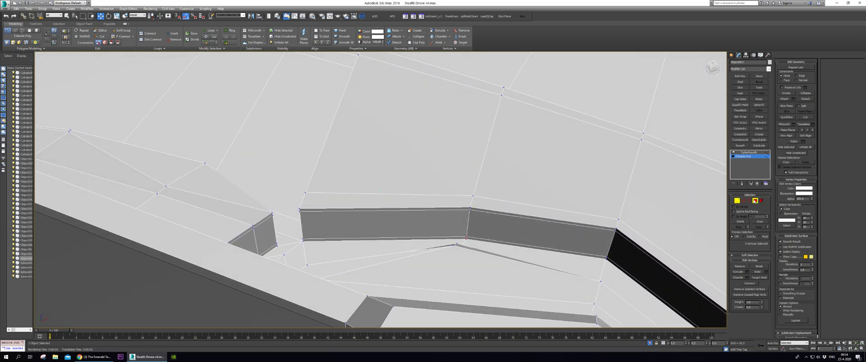
click(755, 202)
click(532, 230)
alt+middle_drag(532, 230, 290, 237)
click(470, 227)
key(2)
click(461, 183)
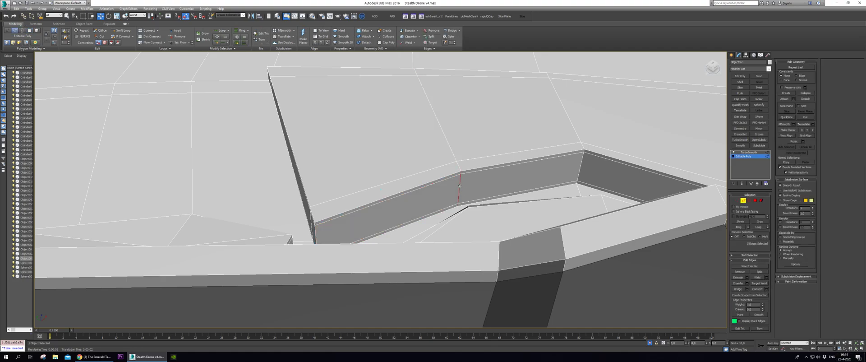
Try to remove the vertices at the upper corner of the side wall's bend, and undo the removal.
scroll(460, 179, up, 8)
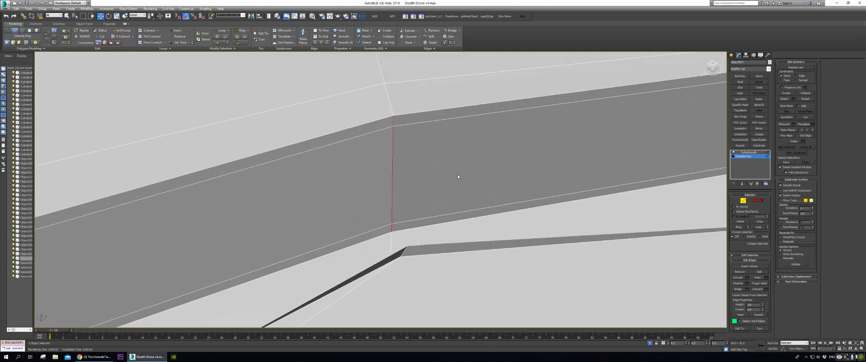
key(1)
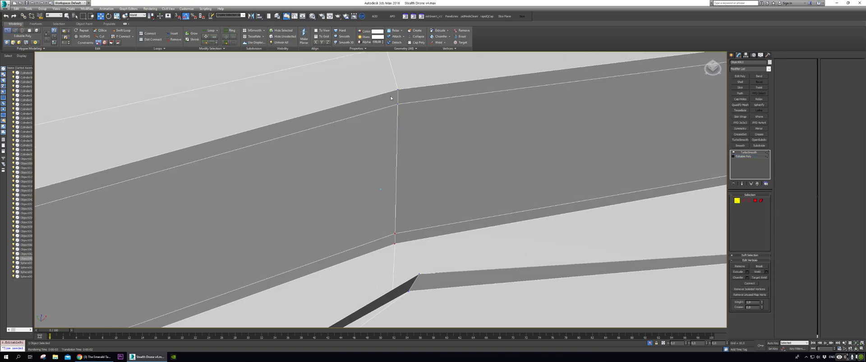
drag(392, 81, 405, 89)
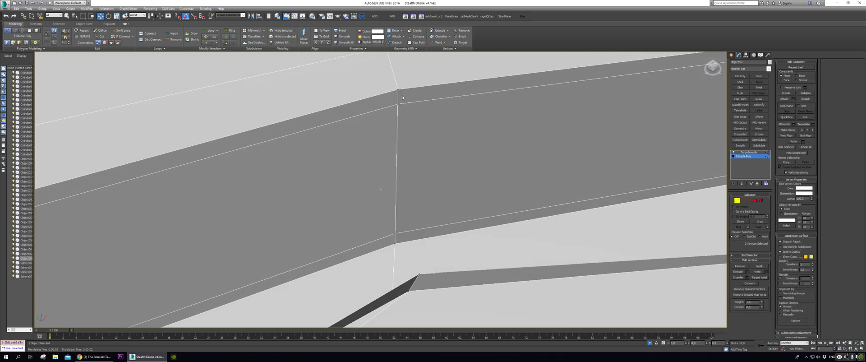
scroll(405, 99, up, 4)
alt+middle_drag(403, 107, 393, 171)
alt+middle_drag(387, 212, 387, 211)
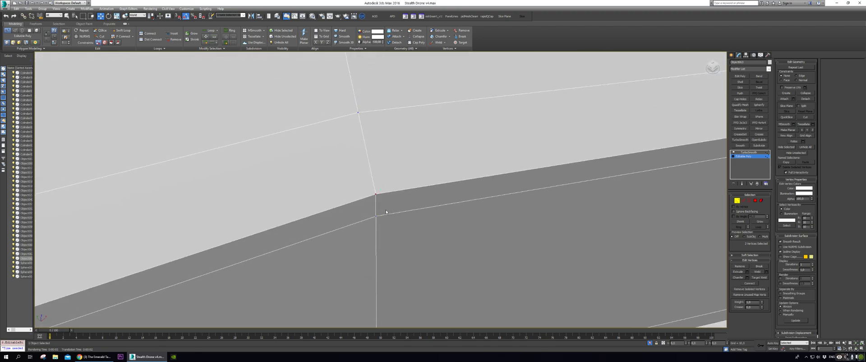
key(BackSpace)
key(ctrl+z)
Delete the large polygon that overlaps behind the inner side wall at its bend.
alt+middle_drag(352, 128, 568, 116)
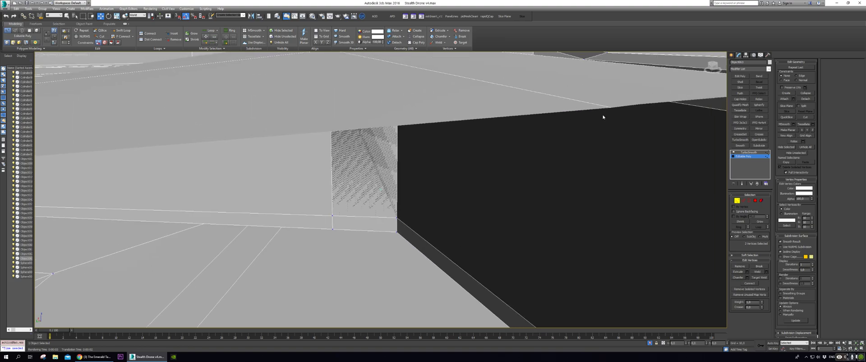
click(755, 201)
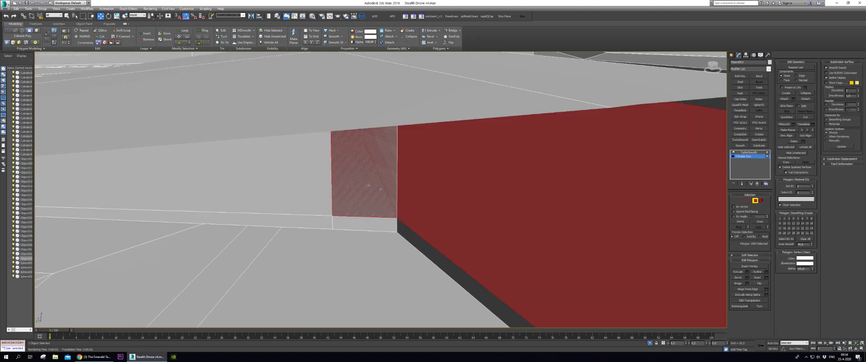
click(315, 108)
click(314, 184)
scroll(314, 185, up, 3)
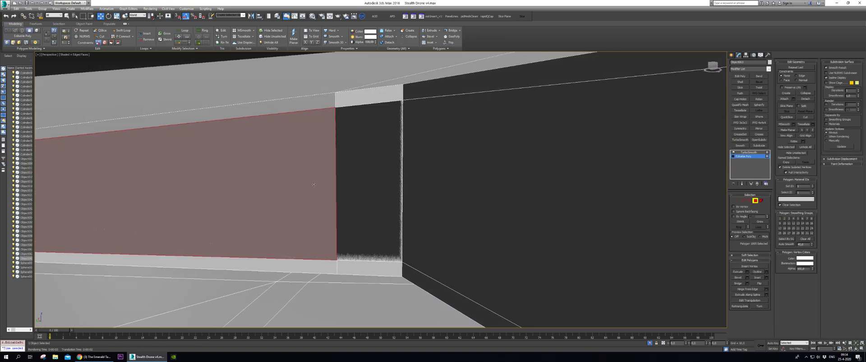
click(356, 182)
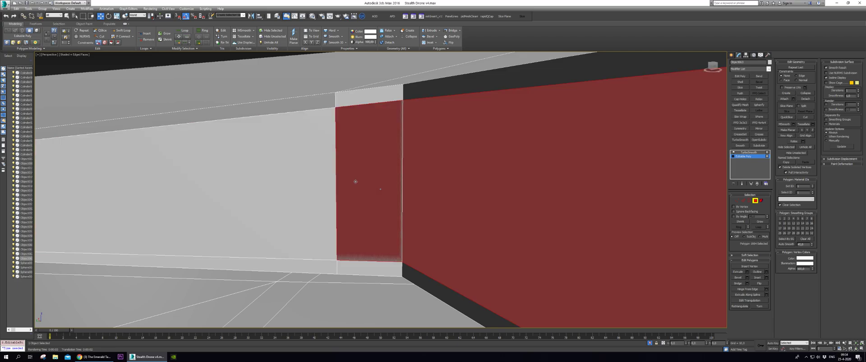
key(Delete)
scroll(357, 179, down, 5)
alt+middle_drag(357, 179, 351, 188)
scroll(350, 188, up, 4)
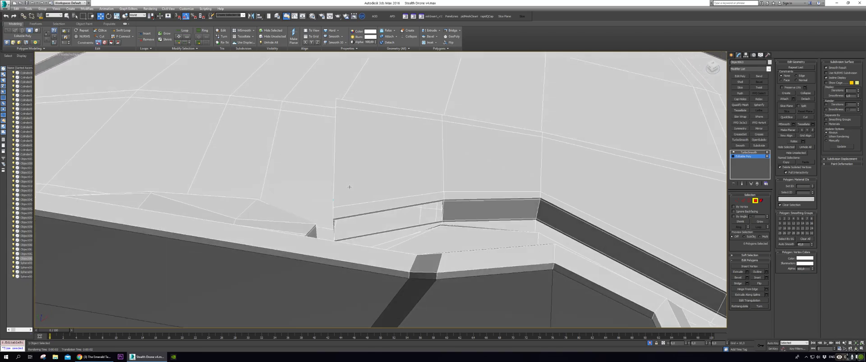
Delete the leftover polygons enclosing the triangular pocket behind the inner side wall's bend.
scroll(403, 203, up, 3)
mouse_move(402, 203)
alt+middle_down()
mouse_move(383, 173)
mouse_move(402, 203)
alt+middle_up()
click(410, 179)
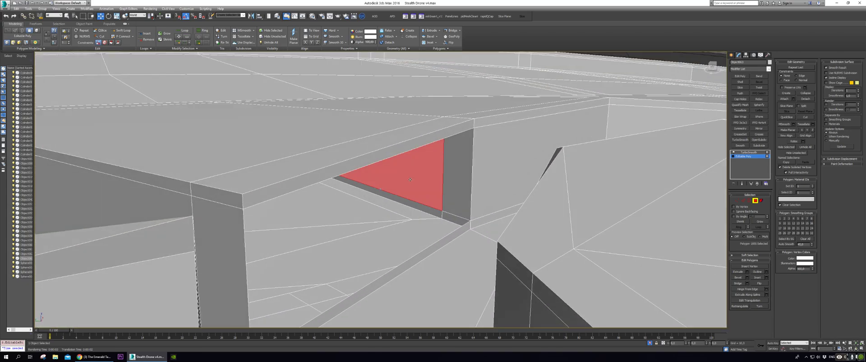
ctrl+click(452, 169)
ctrl+click(430, 212)
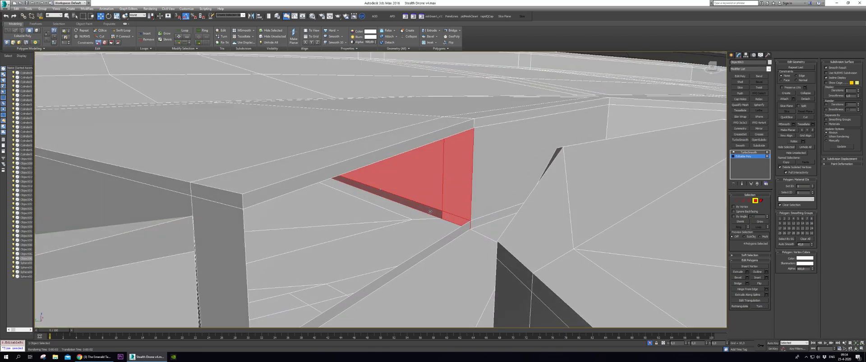
key(Delete)
alt+middle_drag(437, 210, 365, 198)
key(Delete)
Bridge the two vertical edges at the ends of the gap to rebuild the inner side wall.
scroll(339, 208, down, 5)
scroll(340, 198, down, 2)
scroll(404, 213, up, 4)
scroll(481, 215, up, 4)
scroll(451, 212, down, 1)
key(2)
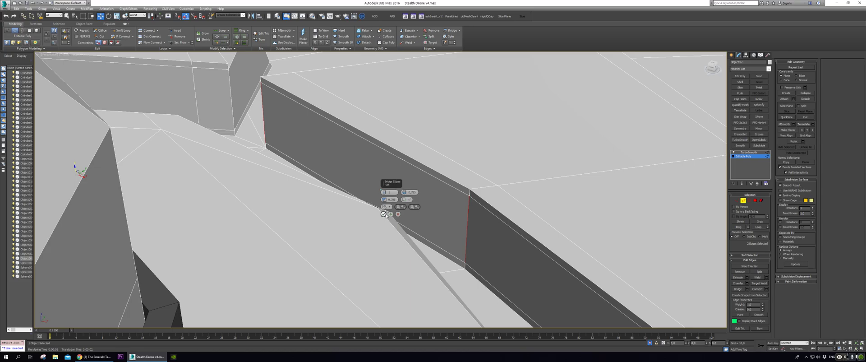
click(384, 215)
Preview the repaired rotor disc with TurboSmooth, then return to the Editable Poly level.
scroll(390, 213, down, 8)
alt+middle_drag(406, 210, 731, 209)
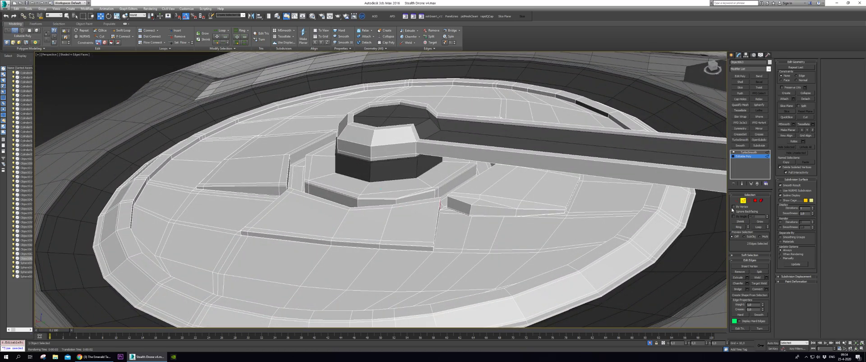
click(748, 152)
click(750, 156)
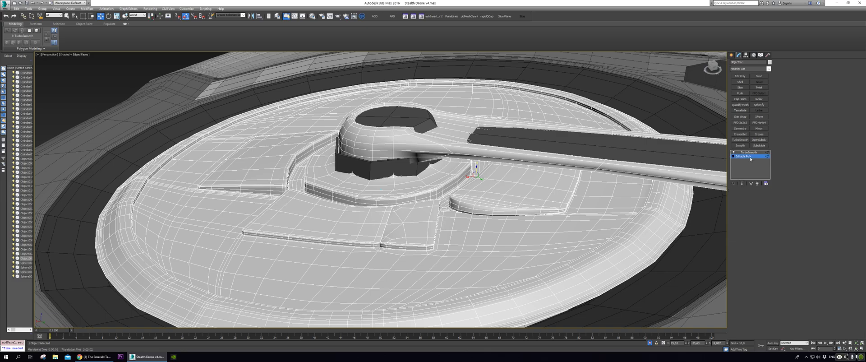
Delete the faulty polygon on the top face at the end of the front raised panel.
scroll(654, 197, up, 5)
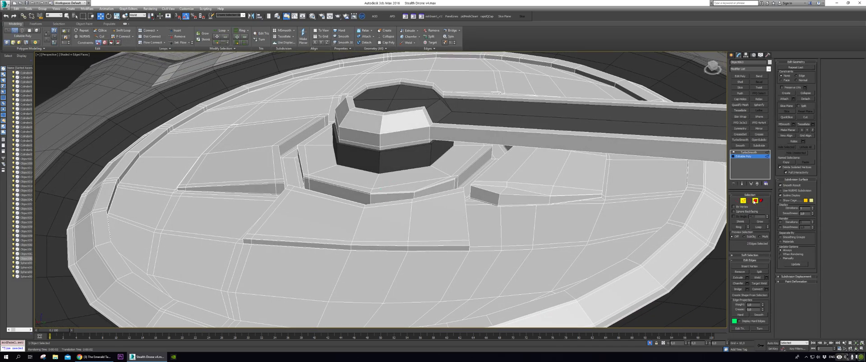
click(755, 200)
click(436, 218)
scroll(437, 221, up, 1)
key(Delete)
Delete the thin strip polygon along the edge of the opening in the front panel's top.
alt+middle_drag(435, 216, 473, 245)
scroll(451, 225, up, 3)
click(472, 244)
scroll(481, 250, up, 3)
click(474, 232)
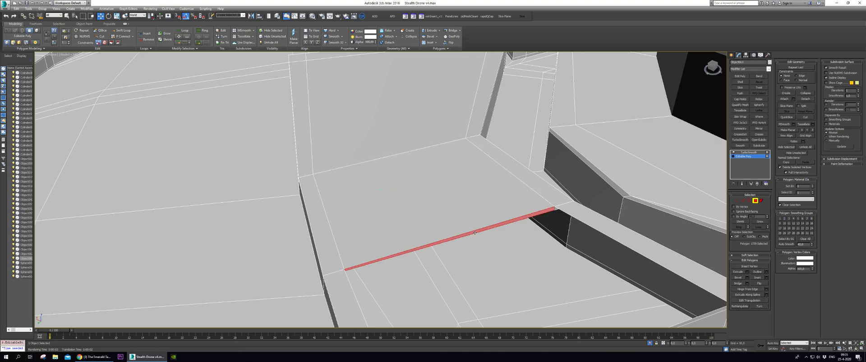
key(Delete)
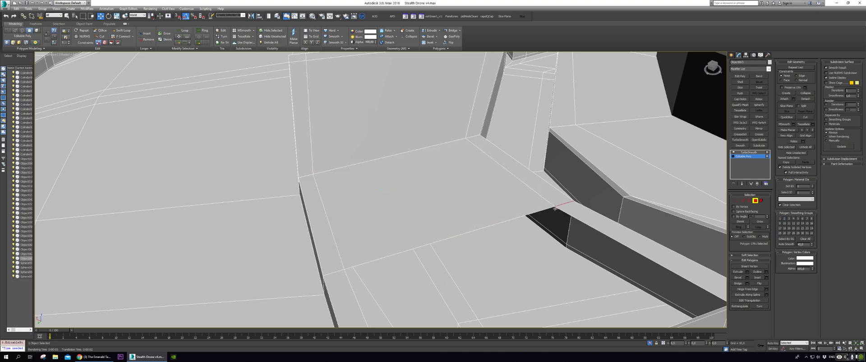
Delete the small stray polygons hidden beneath the inner corner of the front panel.
alt+middle_drag(555, 221, 467, 221)
click(469, 228)
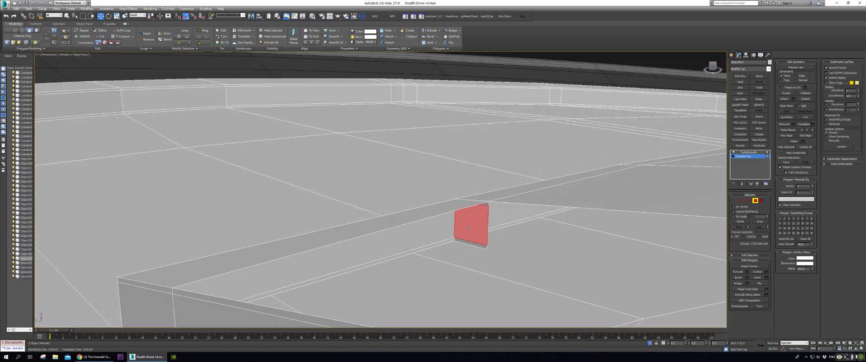
click(477, 242)
key(Delete)
click(477, 245)
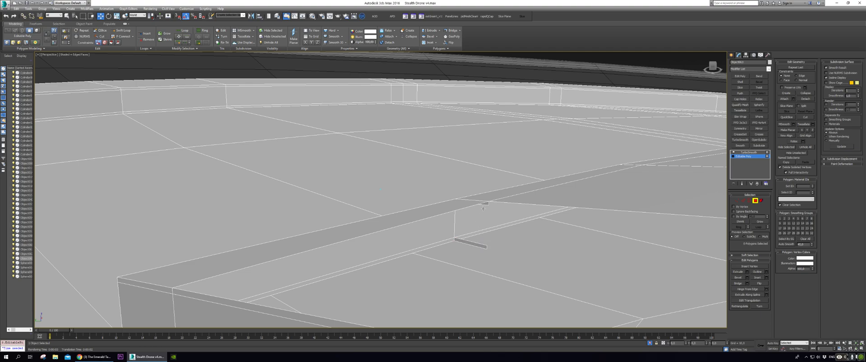
click(486, 203)
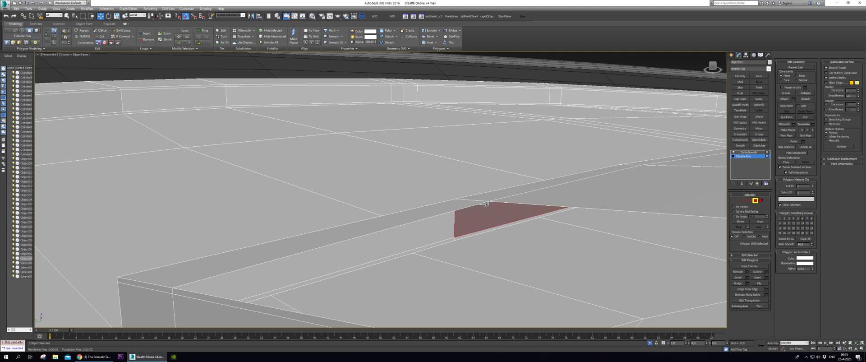
key(Delete)
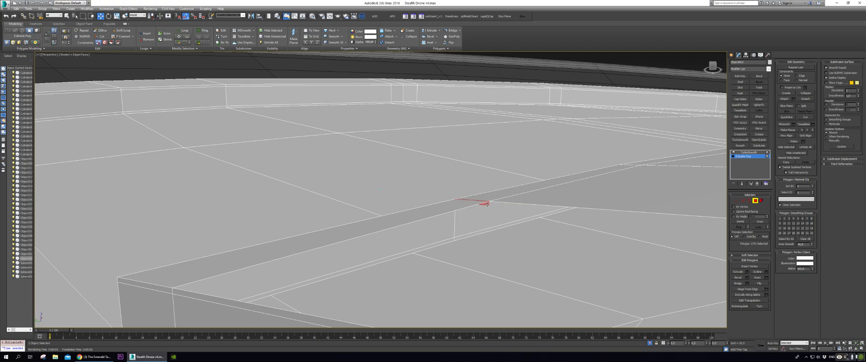
Try to cap the opening in the front panel's top along its border, and undo the cap.
alt+middle_drag(490, 230, 452, 200)
key(3)
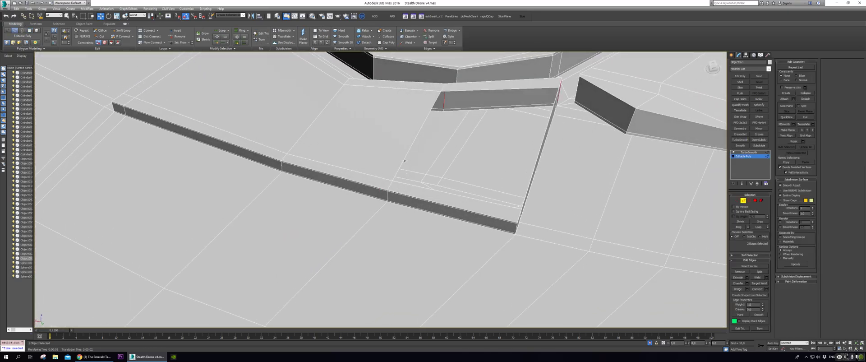
click(405, 157)
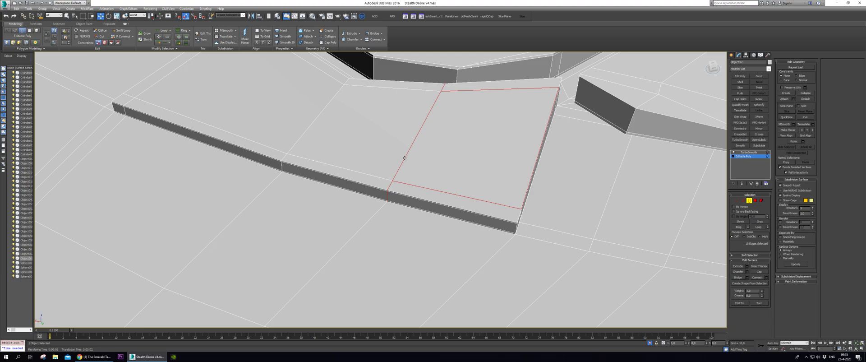
key(ctrl+z)
Delete the narrow top polygon along the front panel's outer edge beside the opening.
alt+middle_drag(406, 183, 407, 200)
scroll(406, 200, up, 1)
click(407, 200)
scroll(407, 199, up, 2)
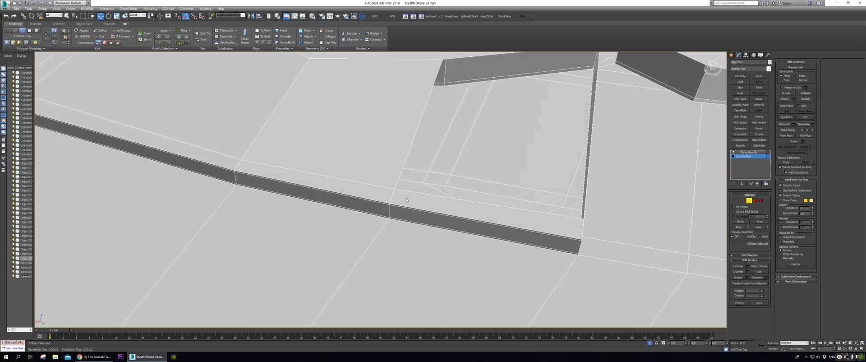
scroll(406, 200, up, 1)
key(4)
click(406, 200)
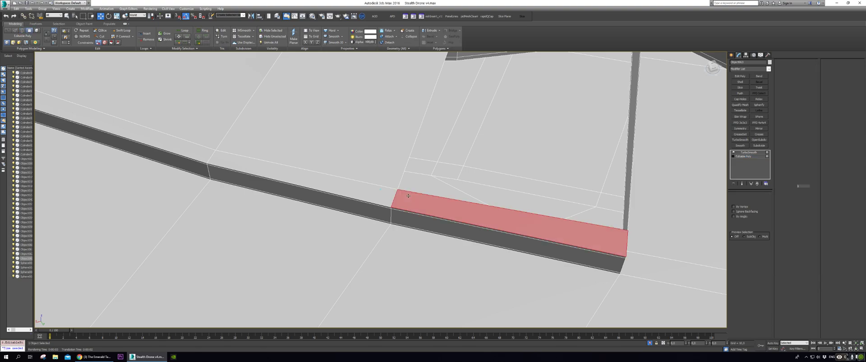
key(Delete)
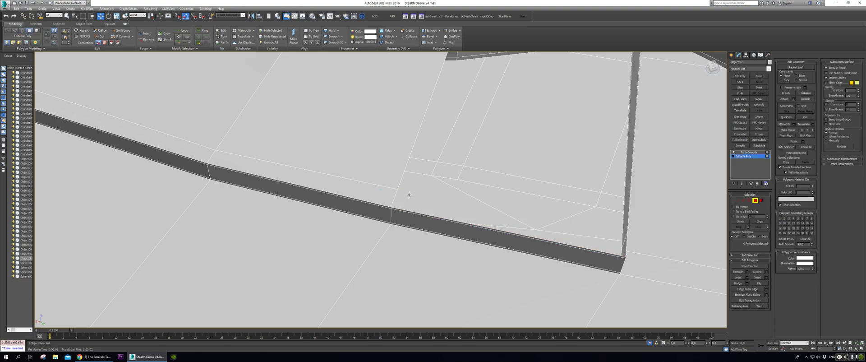
Bridge the two opposite long edges of the opening to close the front panel's top.
click(409, 195)
alt+middle_drag(409, 194, 462, 185)
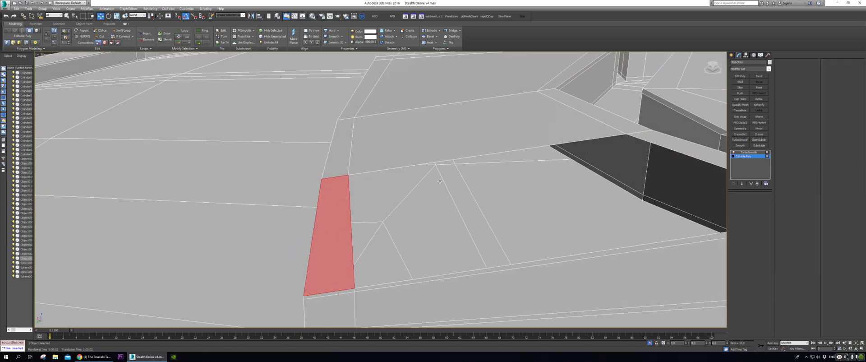
key(2)
click(378, 169)
ctrl+click(461, 272)
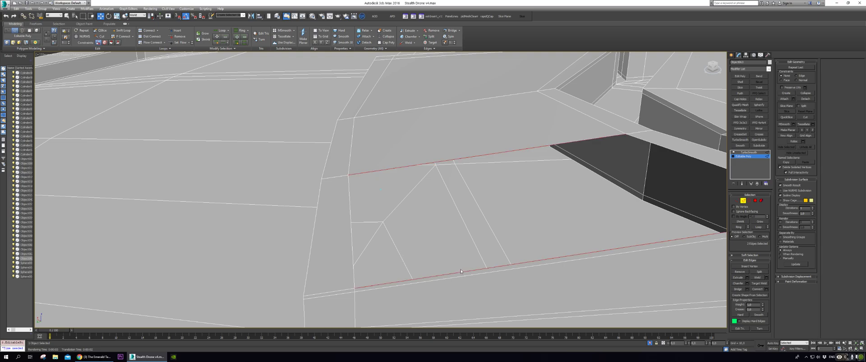
key(b)
click(384, 215)
Weld all coincident vertices of the rotor disc mesh and leave vertex editing.
alt+middle_drag(385, 214, 718, 193)
scroll(451, 208, down, 5)
click(737, 201)
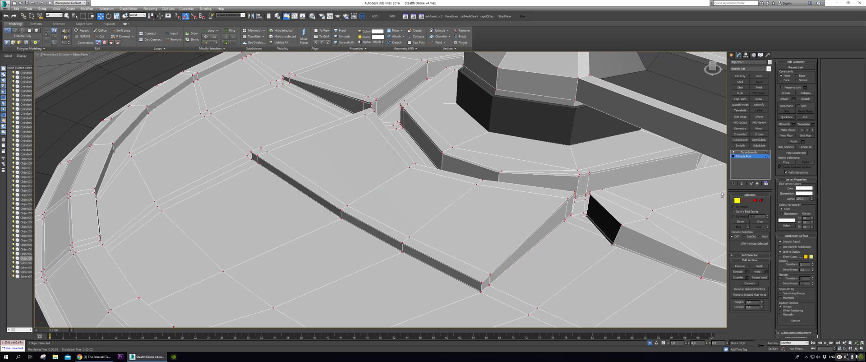
key(ctrl+shift+w)
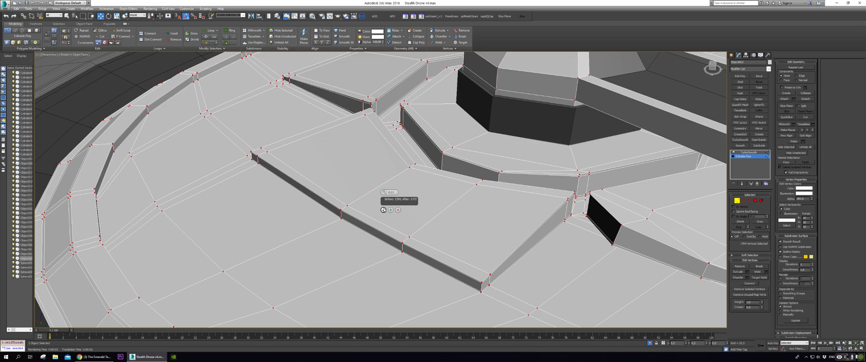
click(384, 210)
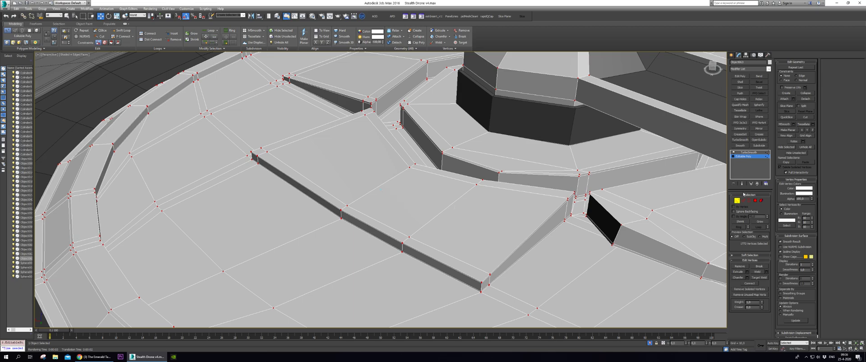
click(735, 202)
Preview the rotor disc with TurboSmooth at a higher iteration count.
click(749, 152)
scroll(702, 197, down, 3)
alt+middle_drag(702, 199, 738, 184)
scroll(705, 177, down, 3)
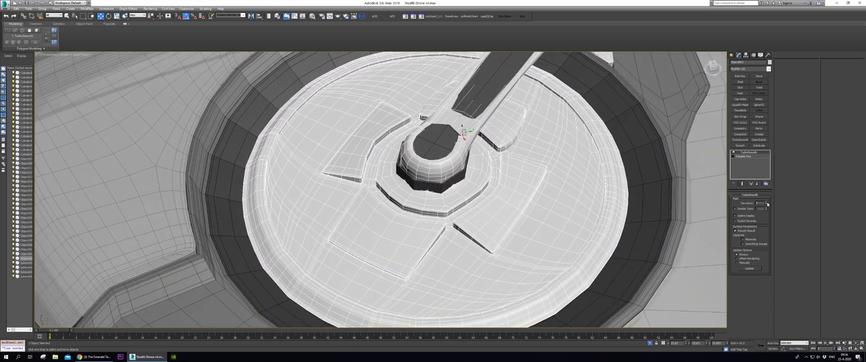
click(766, 202)
click(767, 203)
Delete the TurboSmooth modifier from the rotor disc, leaving only the Editable Poly.
scroll(719, 221, down, 3)
alt+middle_drag(719, 225, 662, 285)
scroll(728, 205, down, 3)
click(661, 284)
alt+middle_drag(698, 248, 554, 208)
click(544, 207)
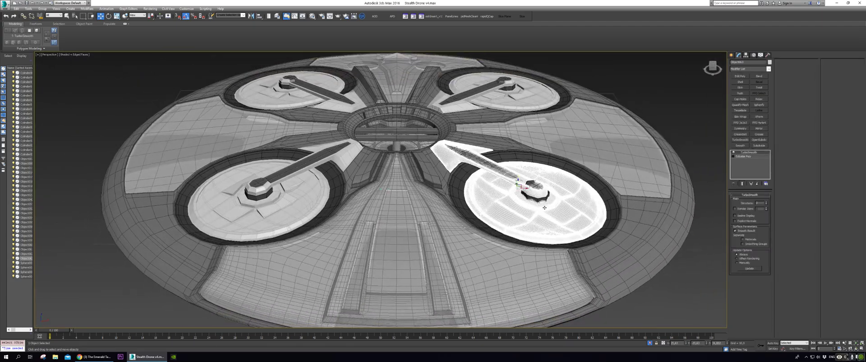
right_click(745, 152)
click(754, 159)
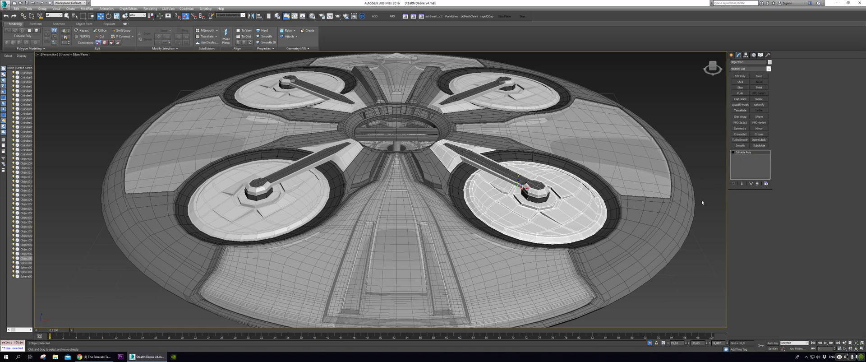
Attach the other three rotor discs to the front-left disc to make them one object, and clear the selection.
click(691, 291)
scroll(687, 290, up, 3)
scroll(687, 290, down, 3)
alt+middle_drag(687, 290, 499, 208)
click(484, 208)
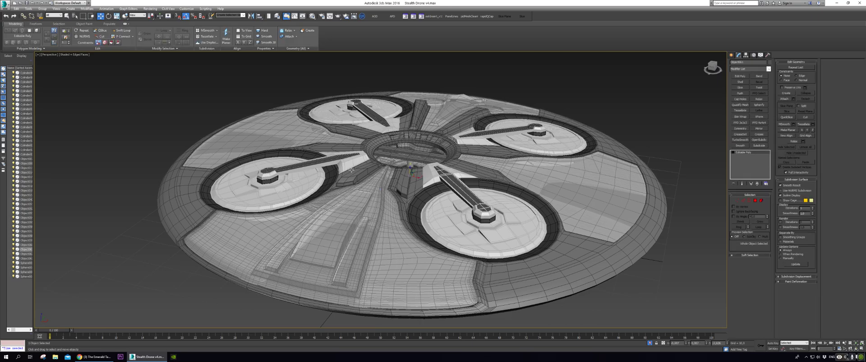
alt+middle_drag(357, 175, 479, 183)
scroll(465, 185, up, 2)
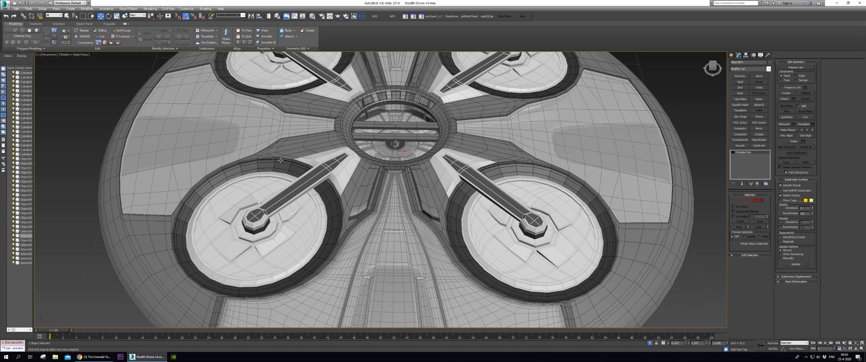
click(343, 177)
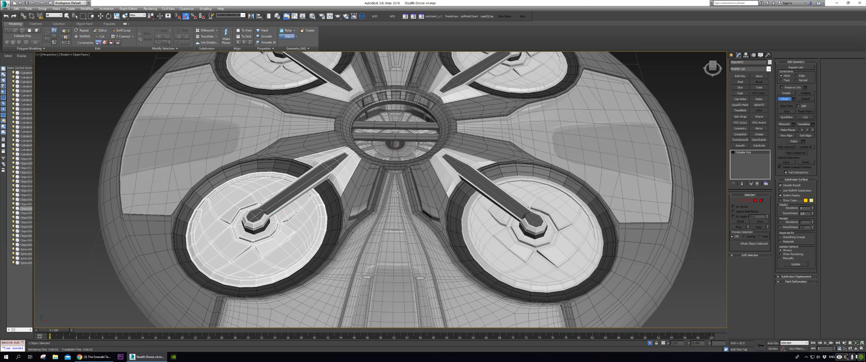
click(443, 173)
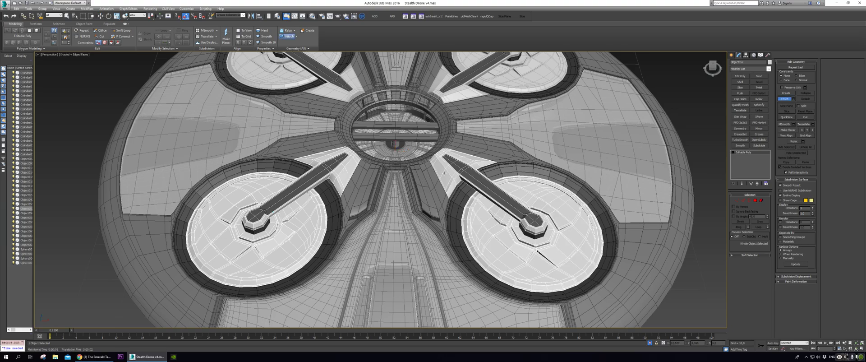
click(460, 95)
click(332, 95)
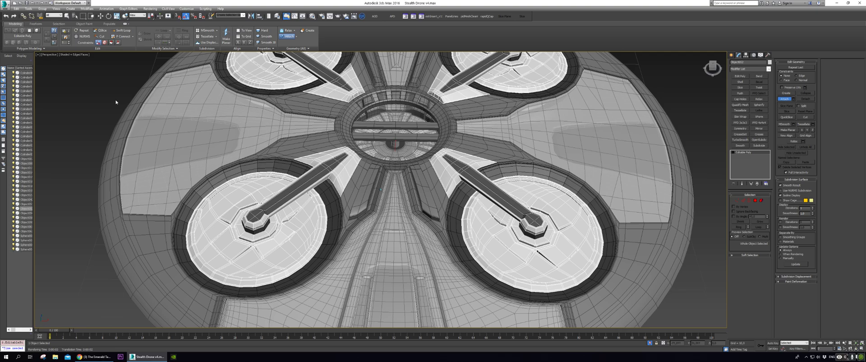
click(74, 89)
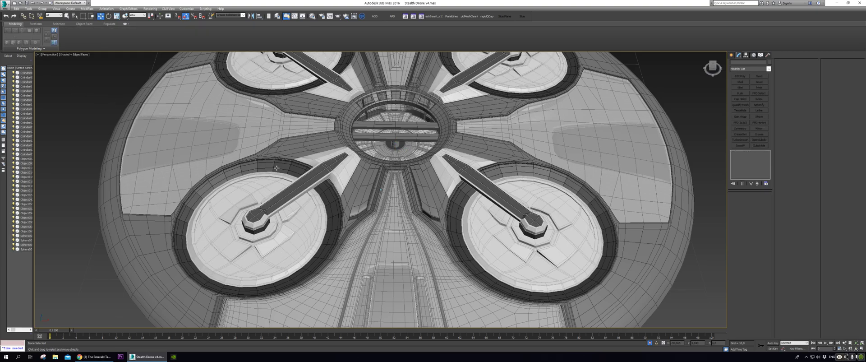
Select the drone's body parts through a saved selection set and add the rotor arms to the selection.
click(284, 182)
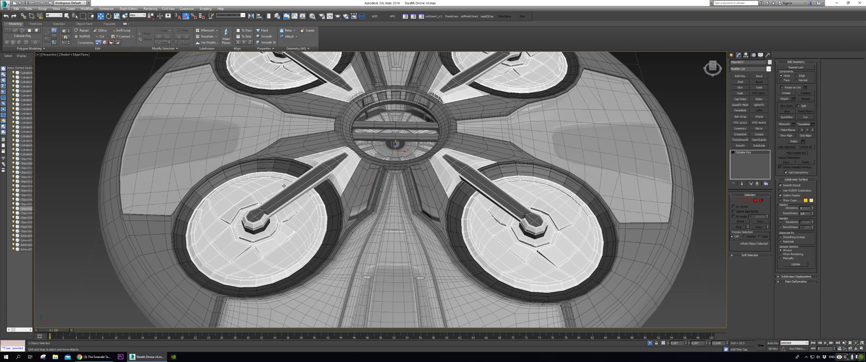
click(312, 179)
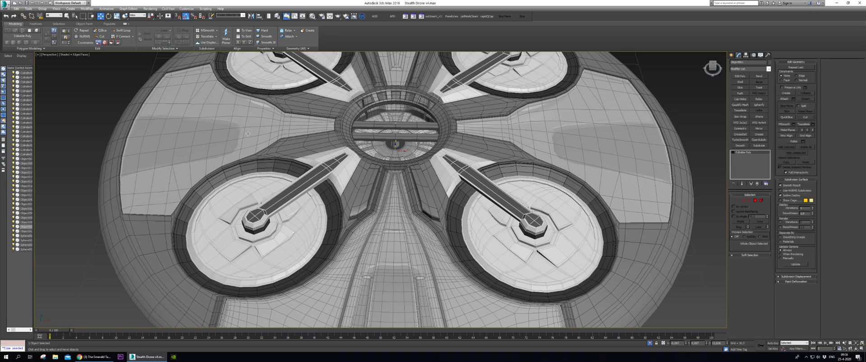
click(116, 124)
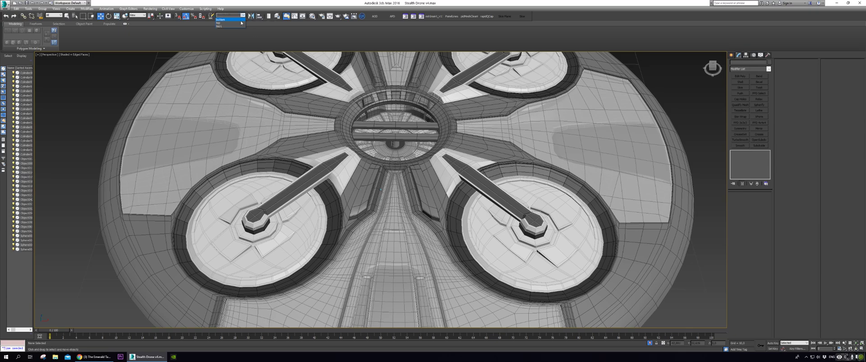
click(235, 26)
ctrl+click(323, 175)
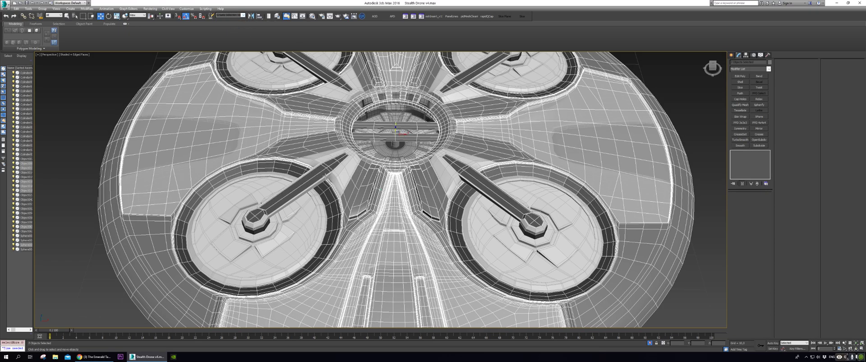
Add the rotor discs and the hub rings to the selection and hide all the selected parts.
ctrl+click(342, 174)
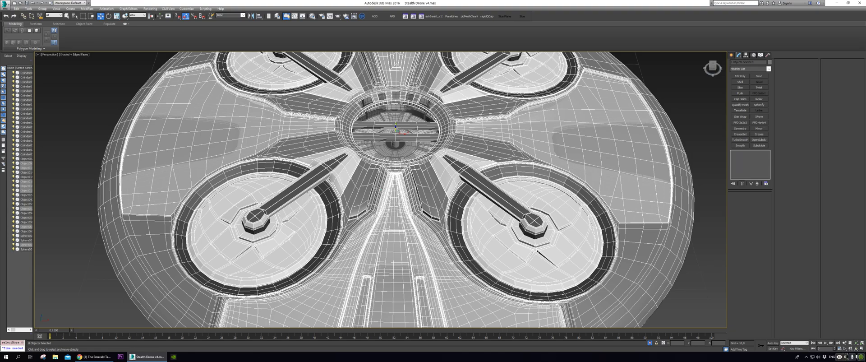
alt+middle_drag(395, 189, 395, 192)
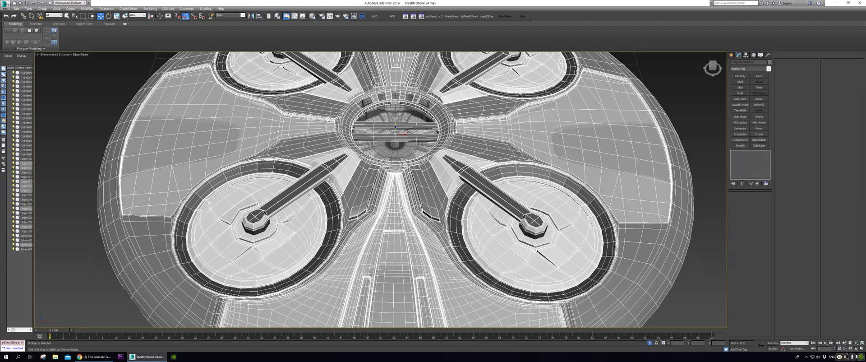
key(alt+h)
alt+middle_drag(283, 49, 511, 197)
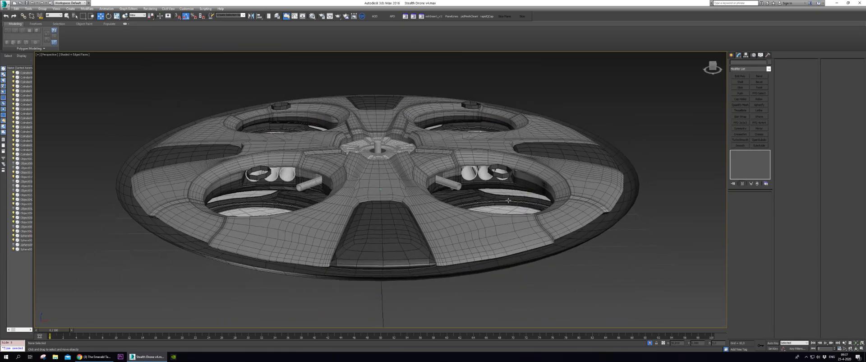
key(ctrl+z)
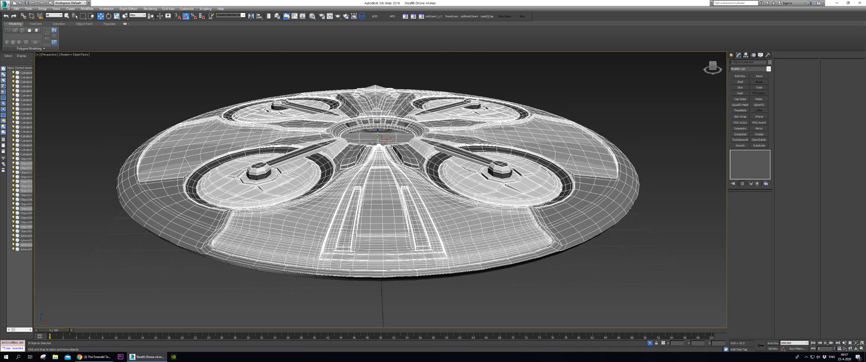
click(495, 173)
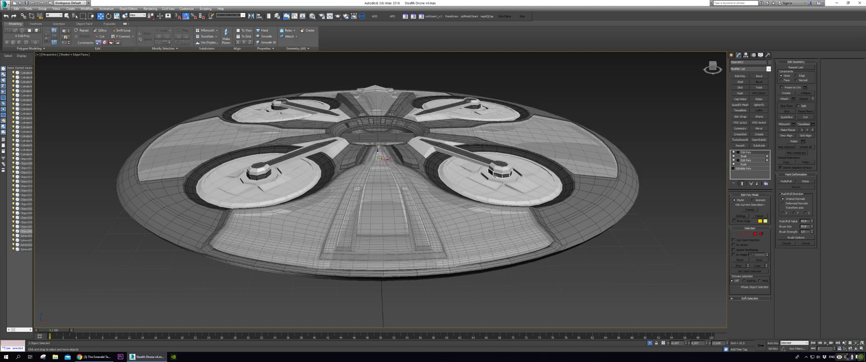
key(ctrl+z)
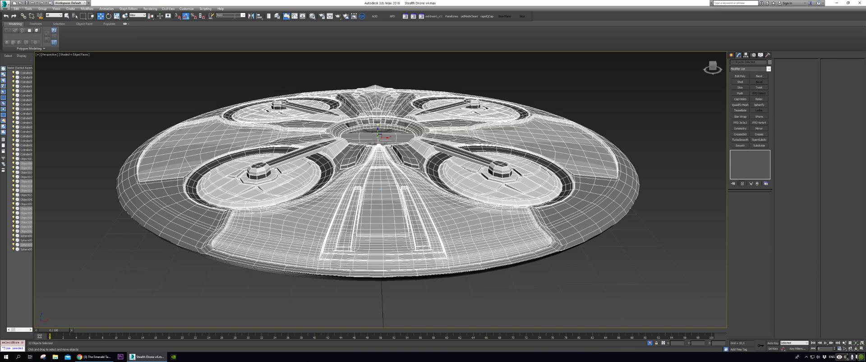
key(alt+h)
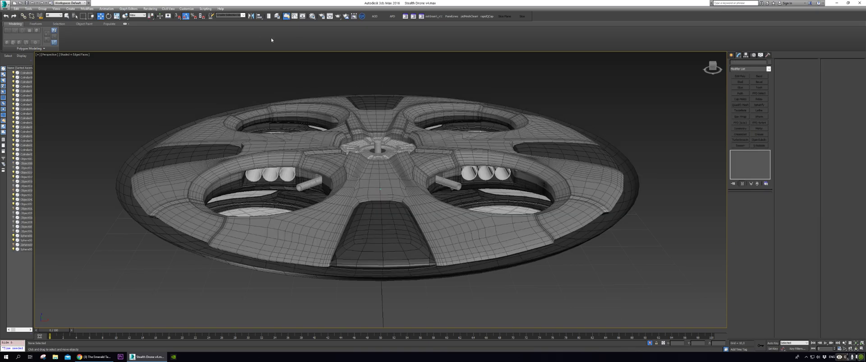
Raise the exposed inner shell well above the rest of the drone.
alt+middle_drag(514, 147, 462, 158)
scroll(502, 194, up, 1)
scroll(484, 189, down, 2)
click(399, 146)
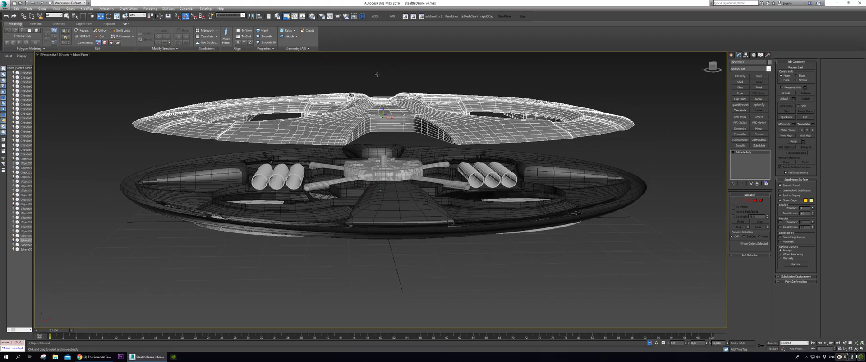
Examine the underside, inner walls and central opening of the raised shell from close up and several angles.
scroll(440, 155, up, 3)
alt+middle_drag(442, 155, 485, 155)
scroll(485, 156, down, 2)
alt+middle_drag(469, 194, 444, 185)
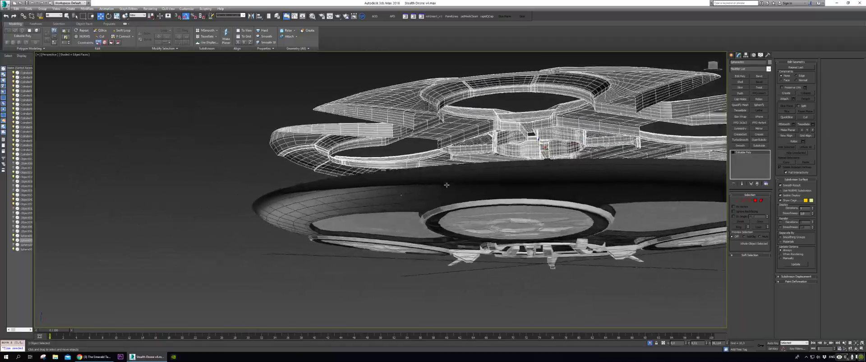
scroll(446, 185, up, 10)
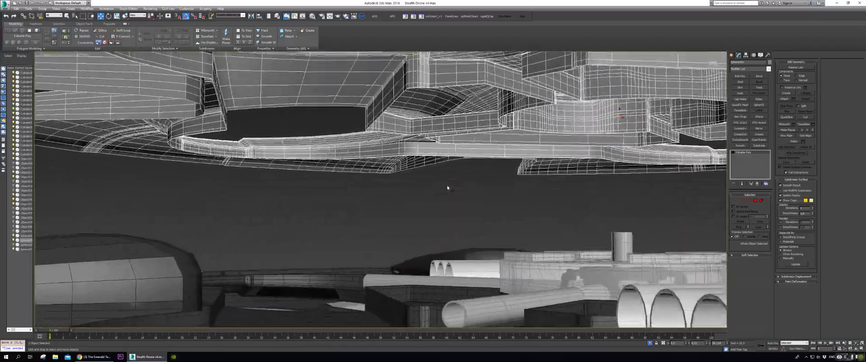
scroll(448, 189, up, 8)
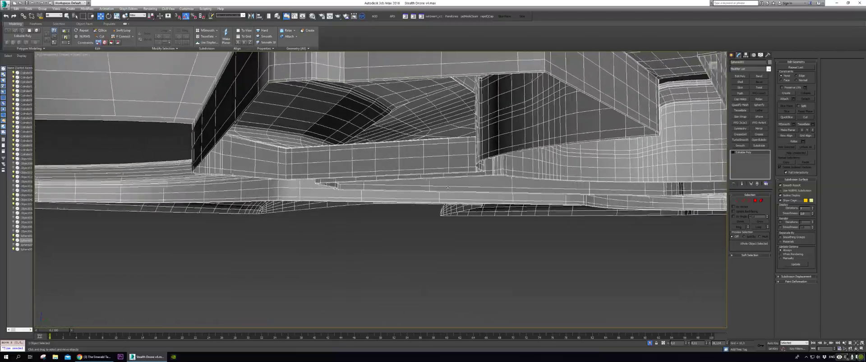
scroll(448, 187, up, 8)
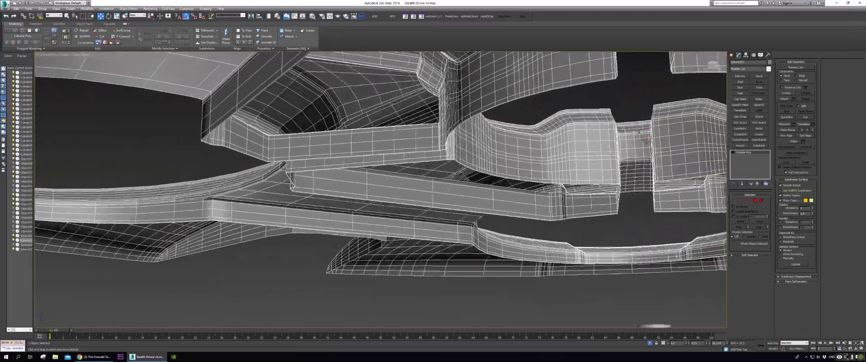
scroll(449, 188, up, 8)
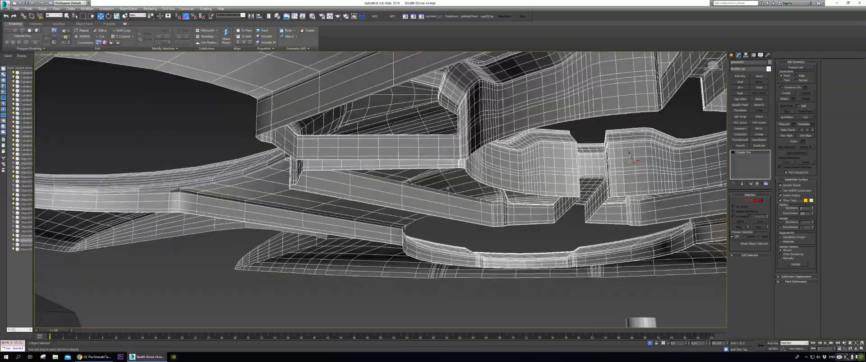
scroll(448, 188, up, 8)
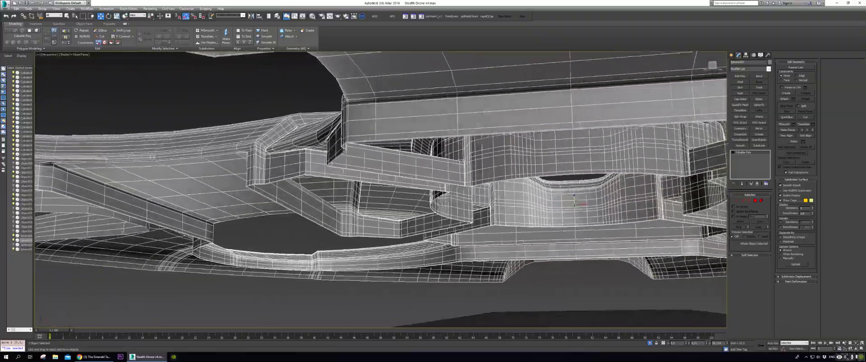
scroll(449, 189, up, 8)
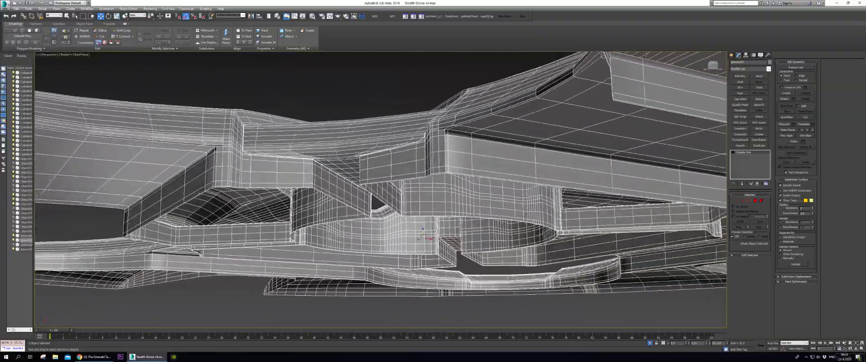
scroll(449, 189, down, 8)
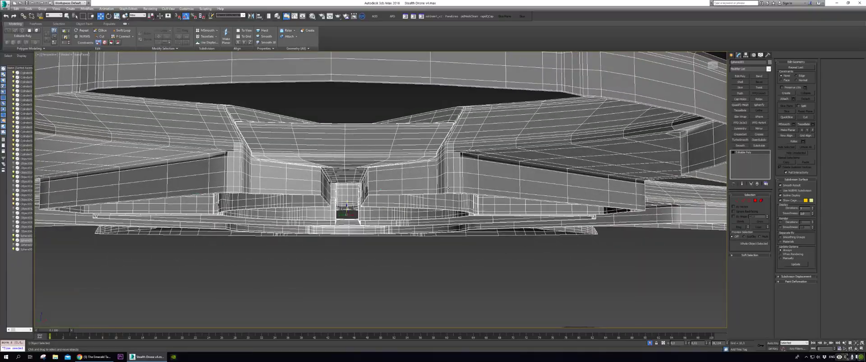
scroll(448, 188, down, 8)
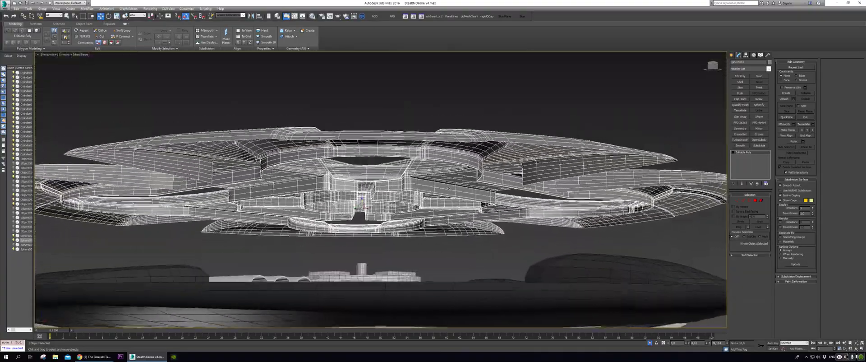
alt+middle_drag(448, 173, 448, 189)
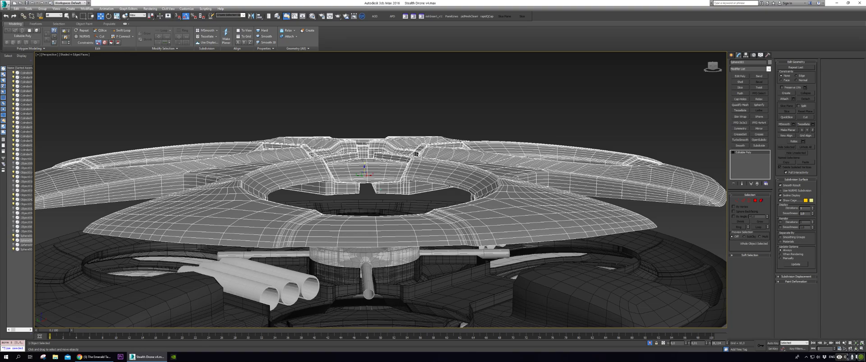
Undo the inner shell's move and unhide all the hidden drone parts.
key(ctrl+z)
click(446, 142)
scroll(447, 142, down, 10)
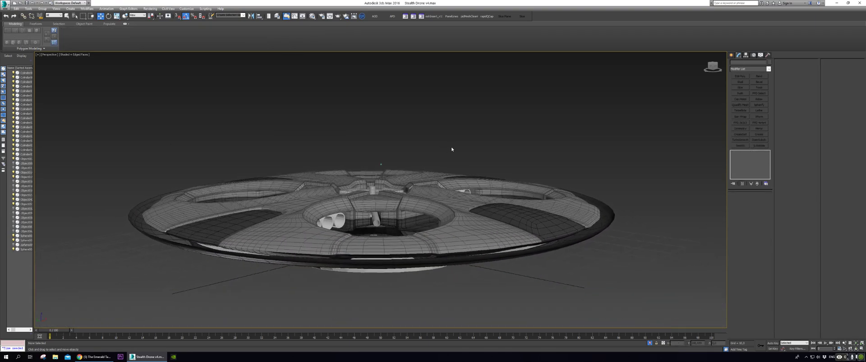
key(alt+u)
Isolate the outer body shell for inspection, and select the combined rotor discs on the drone.
mouse_move(501, 253)
alt+middle_down()
mouse_move(484, 235)
mouse_move(497, 245)
alt+middle_up()
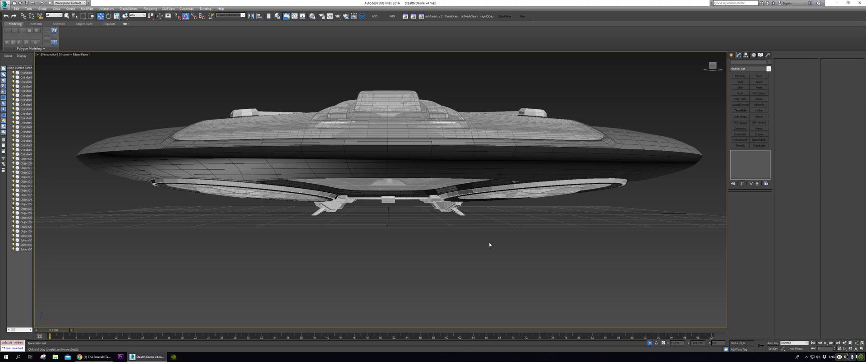
alt+middle_drag(490, 243, 512, 218)
scroll(458, 170, up, 10)
click(485, 217)
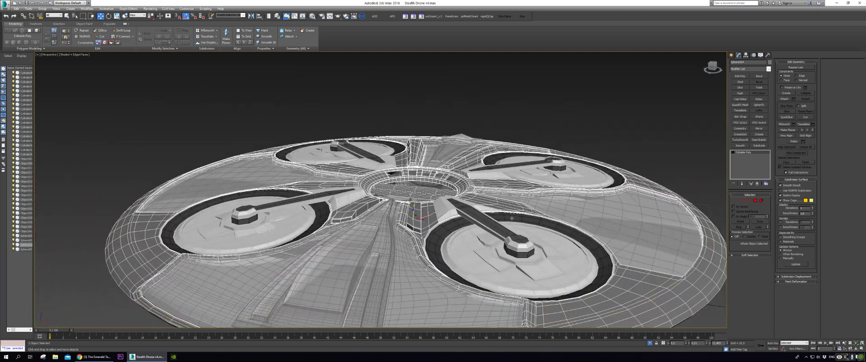
key(alt+q)
click(555, 232)
alt+middle_drag(559, 235, 508, 227)
alt+middle_drag(490, 97, 373, 220)
click(309, 240)
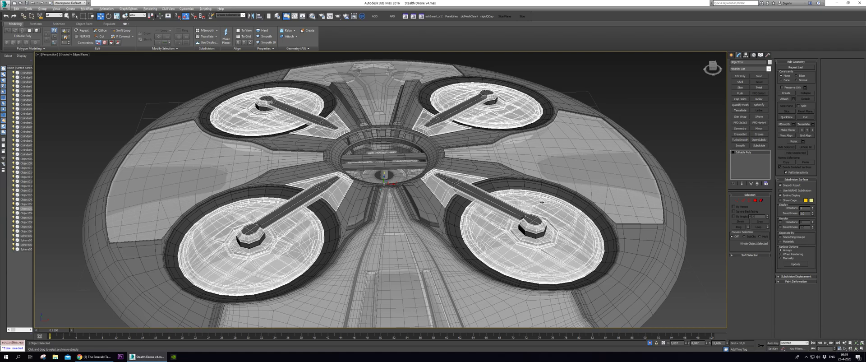
Preview the combined rotor discs with TurboSmooth at increased iterations and without the edge display.
click(689, 110)
alt+middle_drag(692, 102, 717, 126)
scroll(713, 128, up, 3)
alt+middle_drag(660, 142, 438, 174)
scroll(570, 179, up, 2)
click(321, 163)
click(747, 140)
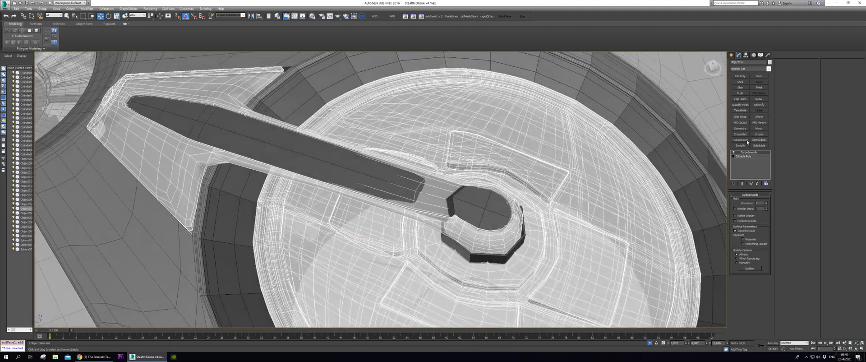
click(766, 203)
click(766, 202)
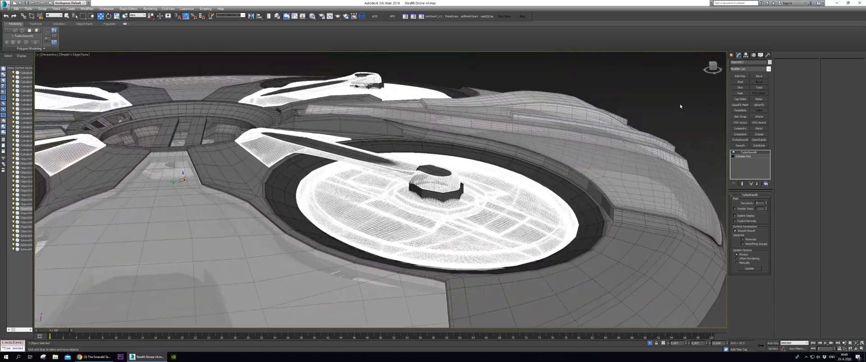
click(680, 106)
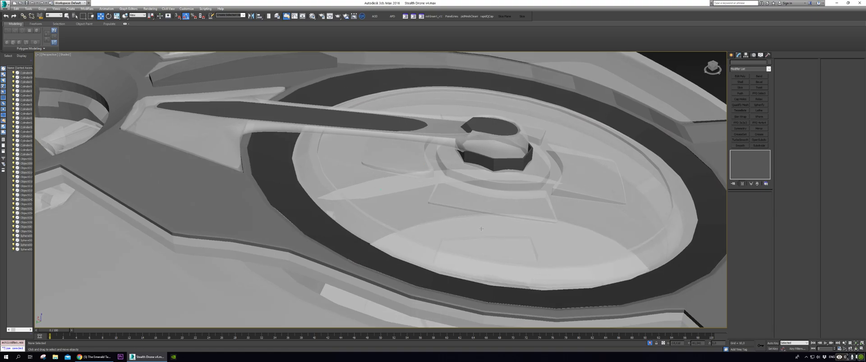
Turn the edge display back on and delete the TurboSmooth modifier from the combined rotor discs.
click(481, 229)
key(F4)
right_click(750, 153)
click(754, 160)
Isolate the combined rotor discs and select the lengthwise edge rings around the arms joining the discs to their brackets.
alt+middle_drag(558, 184, 577, 173)
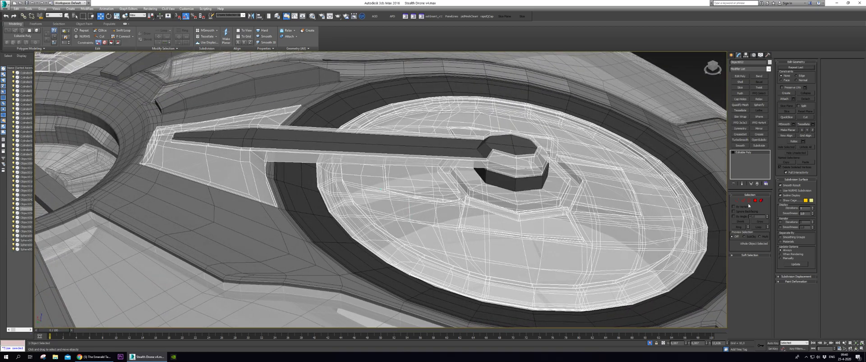
scroll(656, 197, down, 3)
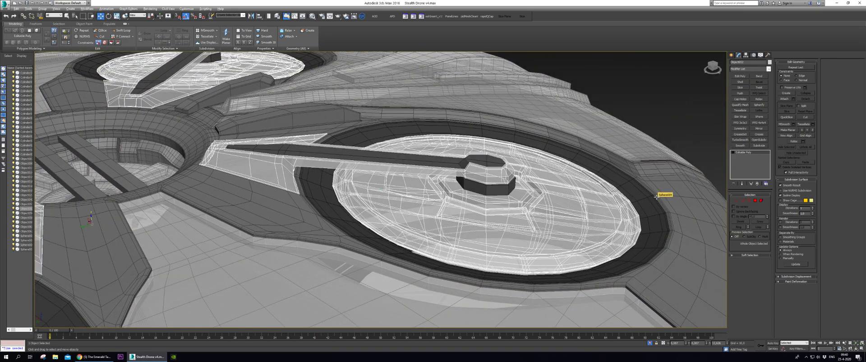
key(alt+q)
click(743, 200)
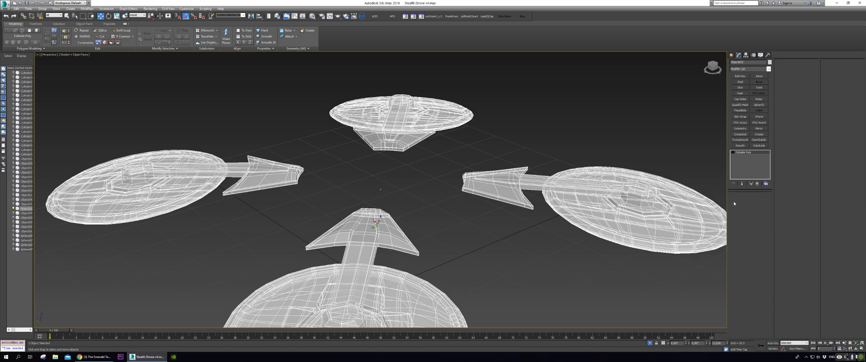
scroll(504, 142, up, 5)
click(501, 154)
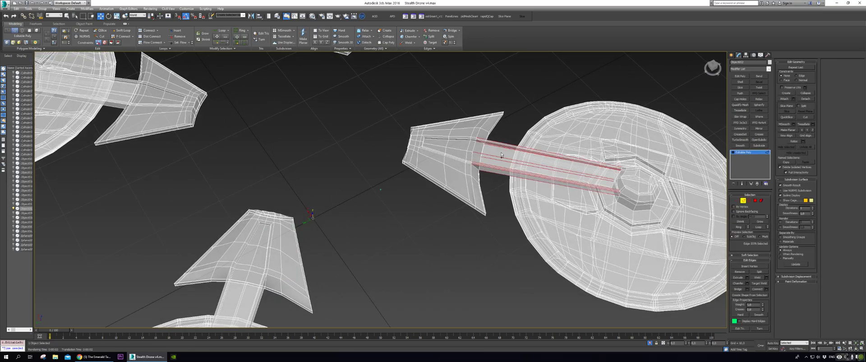
ctrl+click(259, 297)
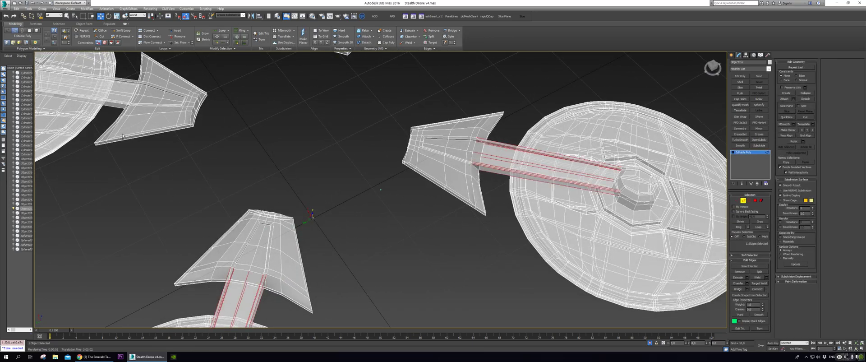
ctrl+click(119, 104)
alt+middle_drag(178, 123, 459, 129)
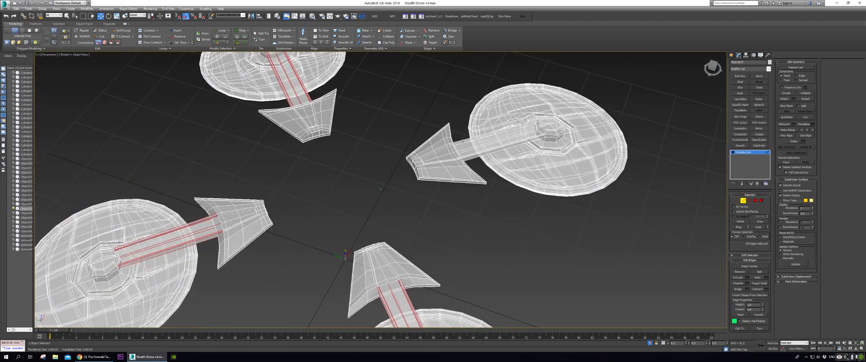
key(alt+r)
Connect the selected arm edge rings with three loops and a pinch of about 90, supporting the joints at both ends.
right_click(462, 142)
click(427, 166)
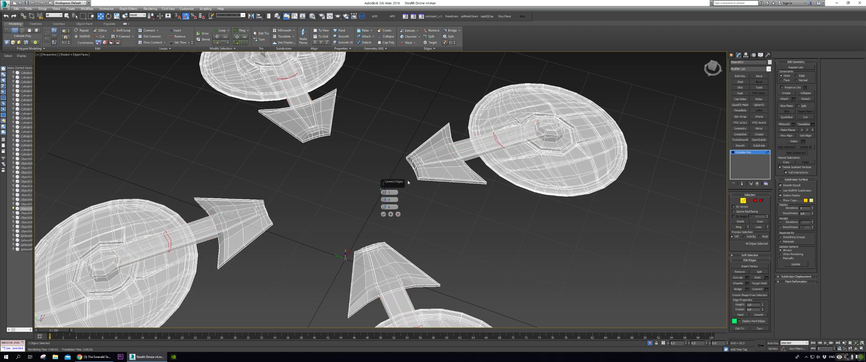
drag(383, 192, 392, 192)
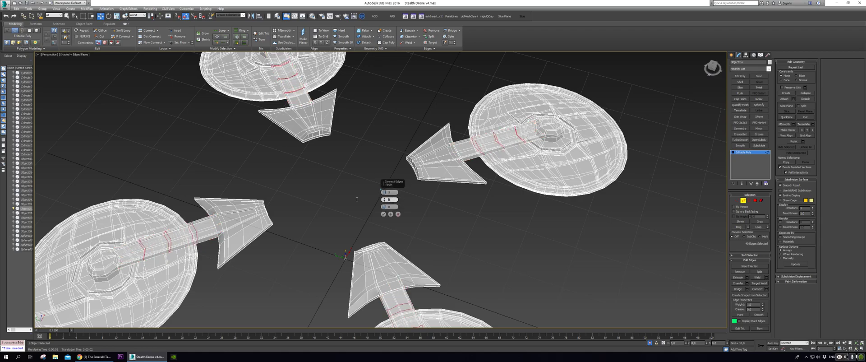
text(90)
key(Return)
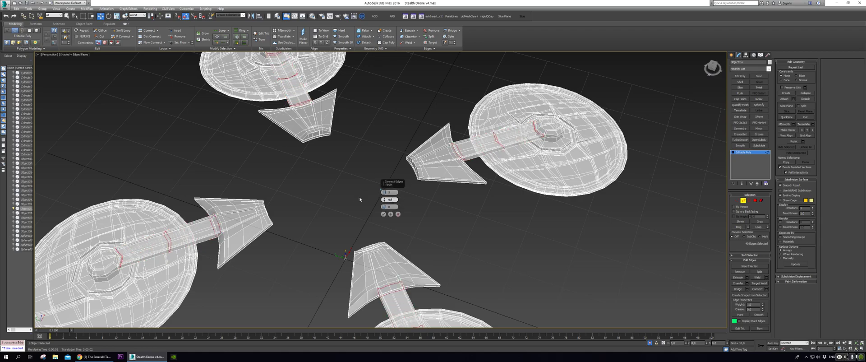
scroll(364, 200, up, 6)
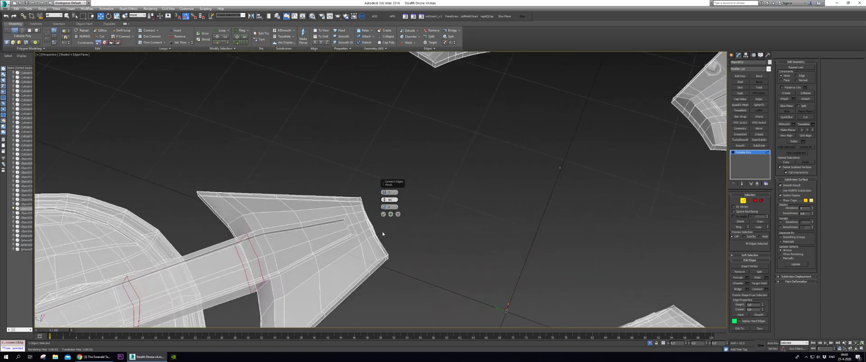
drag(391, 199, 392, 197)
scroll(400, 197, down, 6)
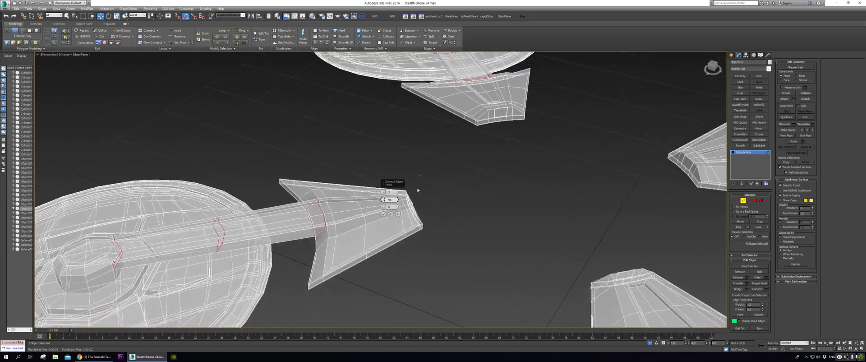
alt+middle_drag(423, 211, 478, 185)
click(383, 213)
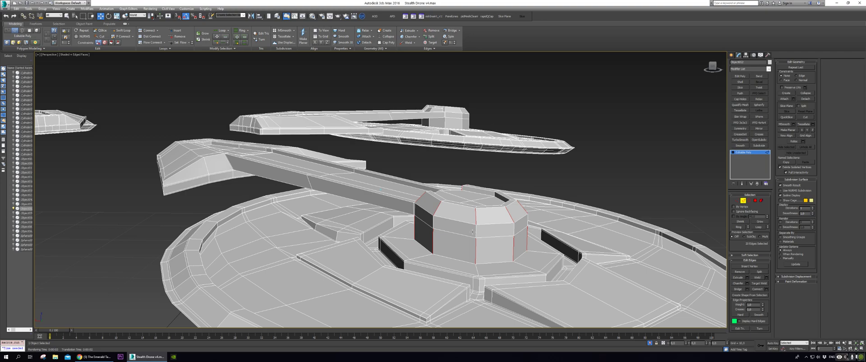
Connect the vertical edge ring around the upper side band of the hub, arm and bracket with supporting loops.
key(ctrl+i)
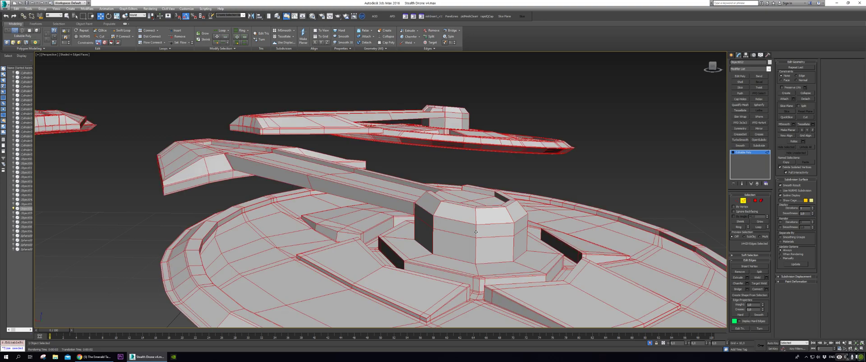
key(ctrl+d)
key(alt+l)
key(ctrl+z)
key(alt+r)
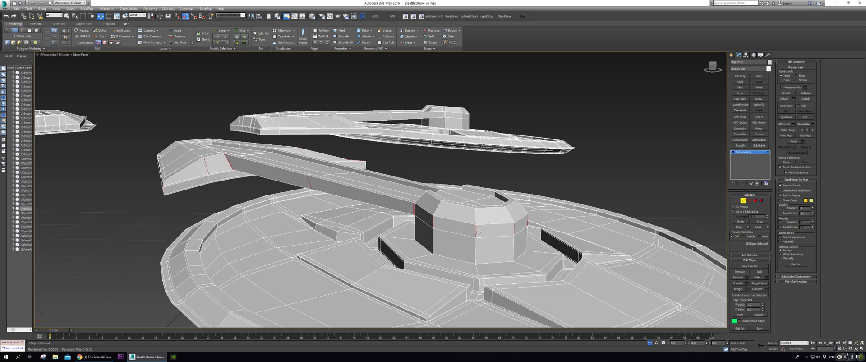
key(ctrl+shift+e)
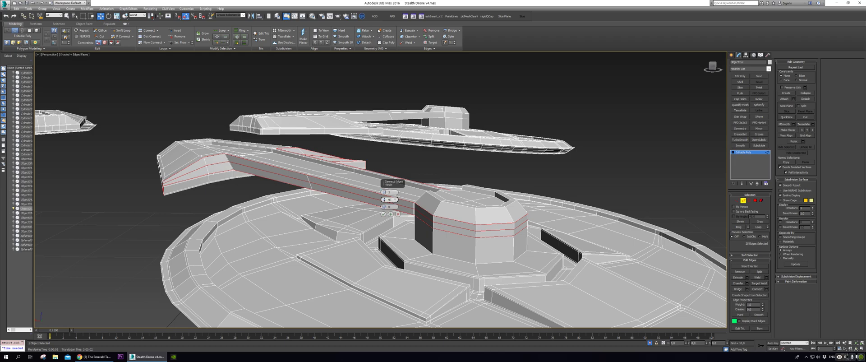
key(Return)
click(384, 214)
Connect the vertical edge ring on the hub's lower wall with pinched loops and remove the surplus middle loop.
click(476, 248)
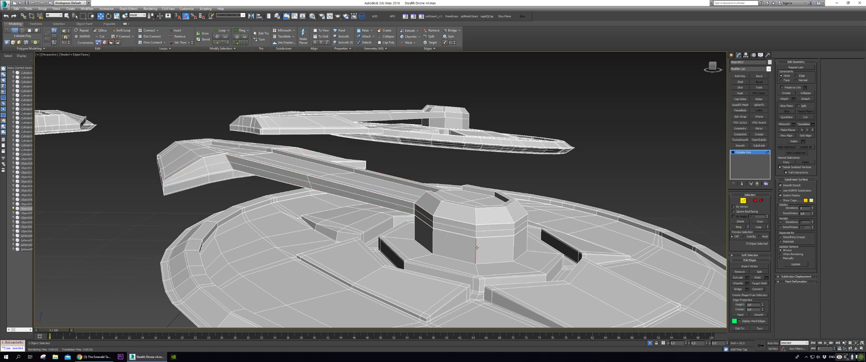
key(alt+r)
key(ctrl+shift+e)
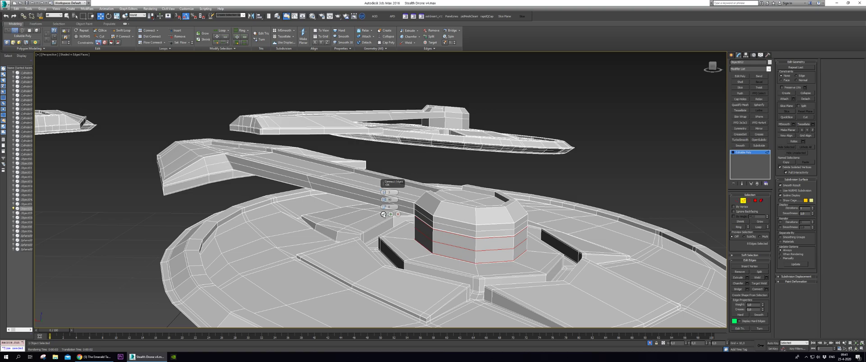
click(384, 214)
double_click(439, 243)
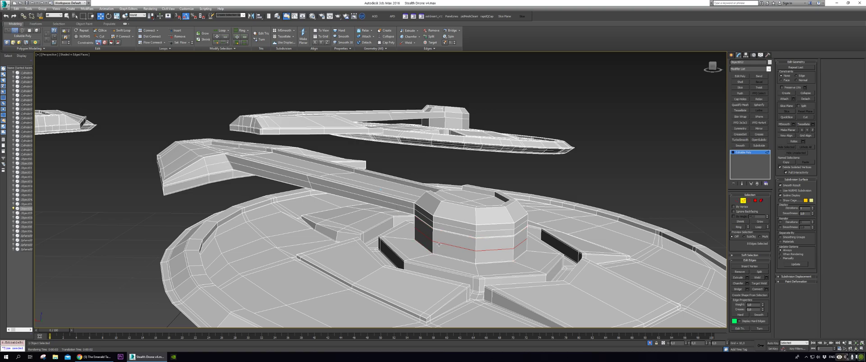
scroll(439, 244, up, 8)
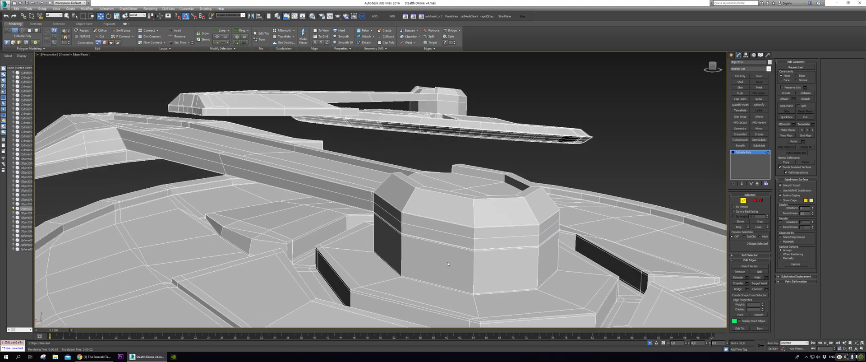
Undo the last loop edit and connect the edge ring along the upper band of the hub and arm with three loops.
double_click(440, 226)
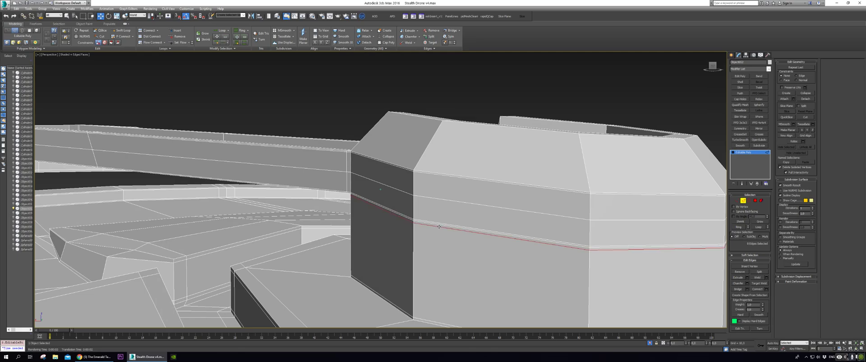
alt+middle_drag(438, 226, 471, 210)
key(ctrl+z)
click(465, 209)
key(ctrl+shift+e)
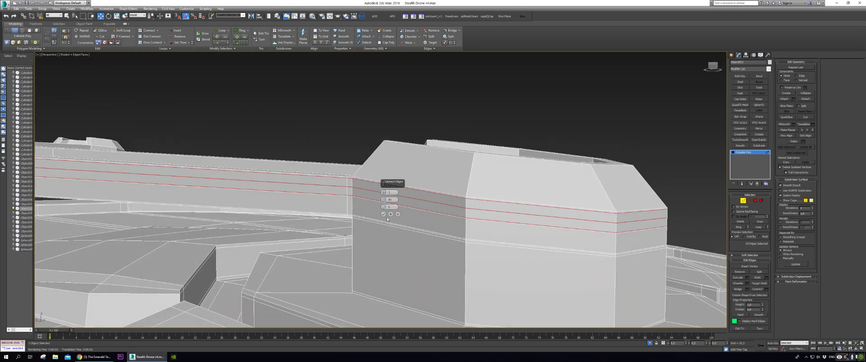
click(383, 214)
Remove the two surplus edge loops running along the upper band of the hub and arm.
click(414, 209)
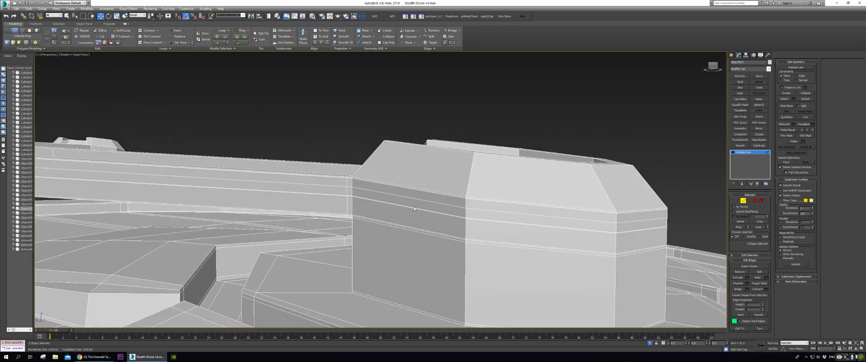
double_click(415, 207)
key(ctrl+BackSpace)
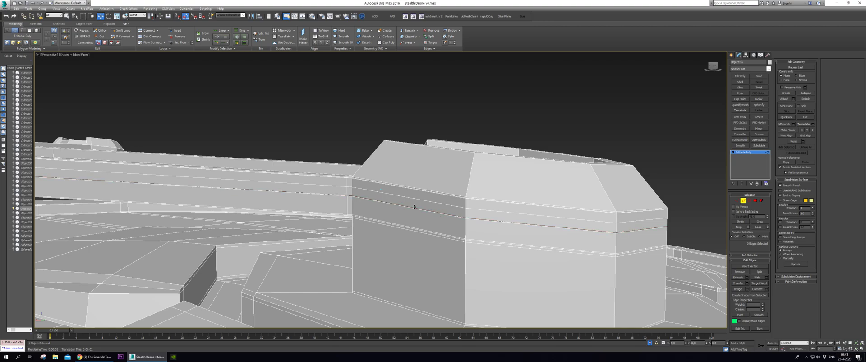
double_click(416, 199)
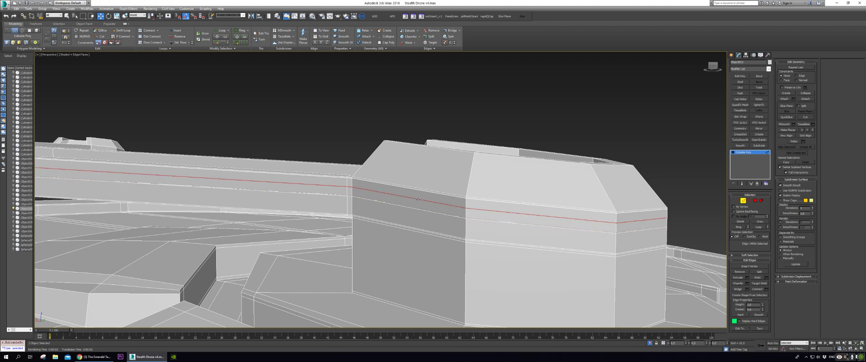
key(ctrl+BackSpace)
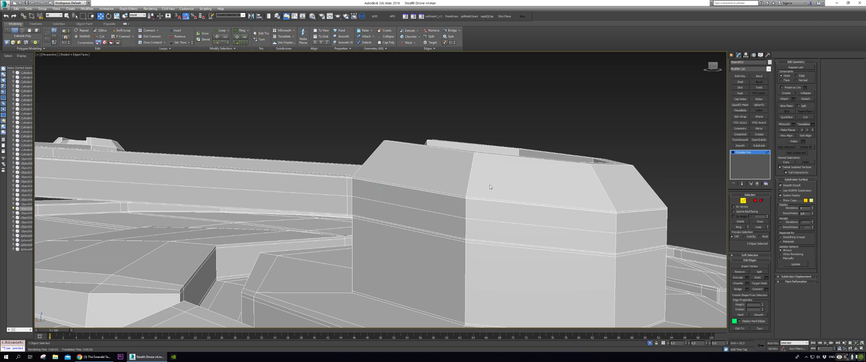
Connect the edge ring on the hub's sloped top faces with three pinched loops.
key(alt+r)
key(ctrl+shift+e)
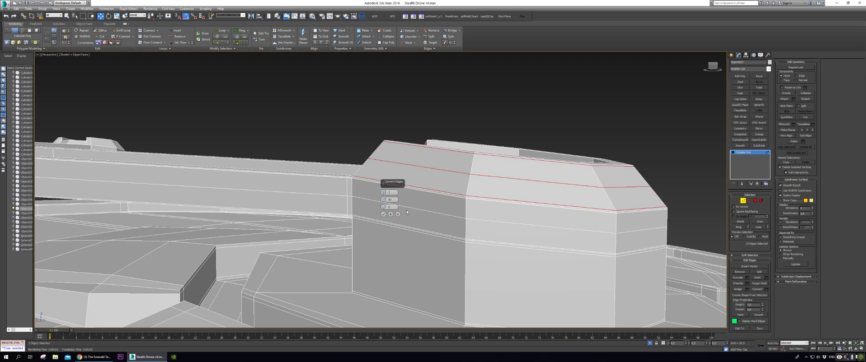
click(384, 215)
Connect the side-wall edge ring of the groove along the arm with two loops pinched close to its borders.
alt+middle_drag(321, 172, 327, 158)
click(343, 166)
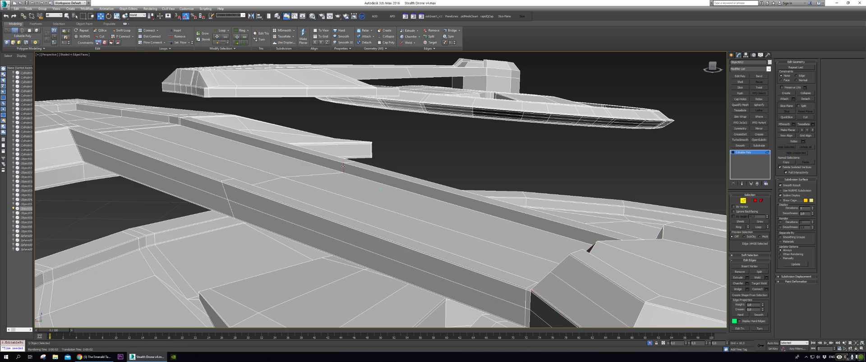
key(ctrl+shift+e)
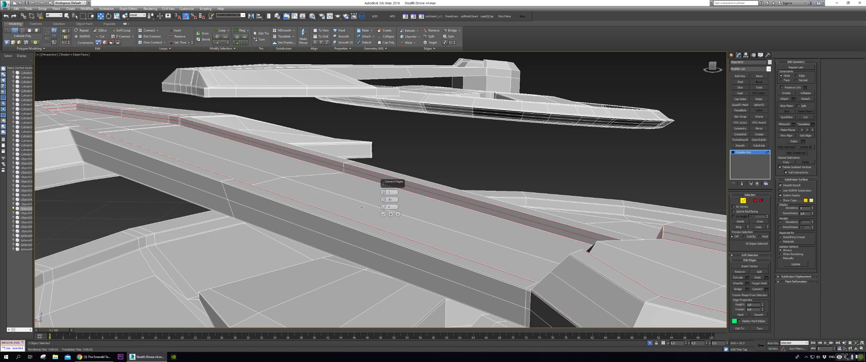
click(384, 194)
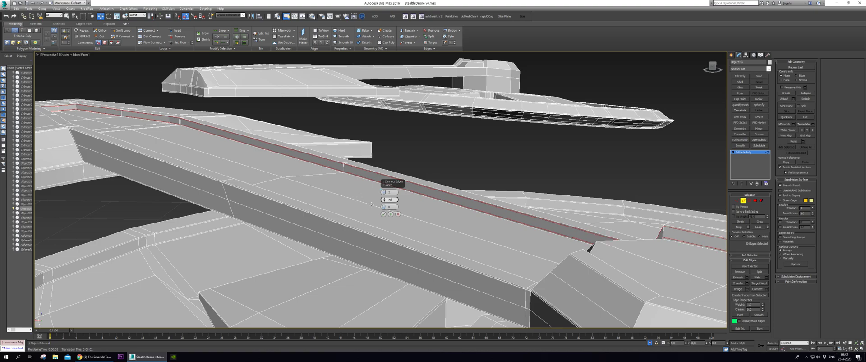
click(384, 214)
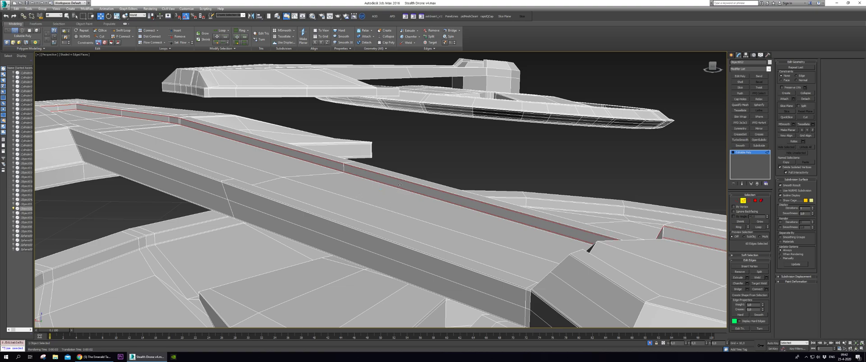
Apply TurboSmooth to the combined rotor discs and raise its iterations to preview the new supporting loops.
click(458, 145)
scroll(457, 141, down, 4)
alt+middle_drag(457, 140, 452, 141)
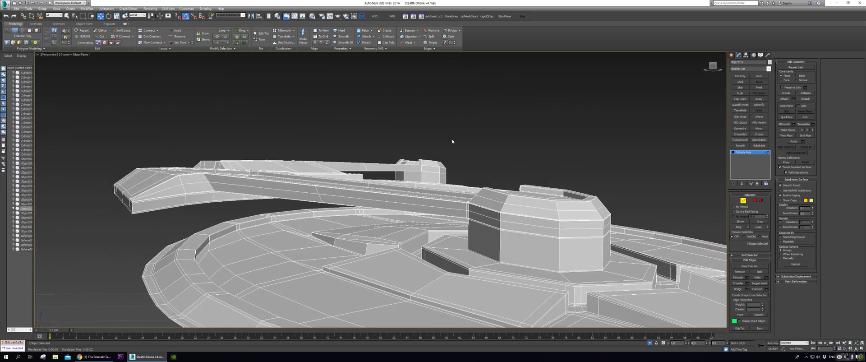
alt+middle_drag(722, 185, 40, 185)
click(743, 200)
click(740, 140)
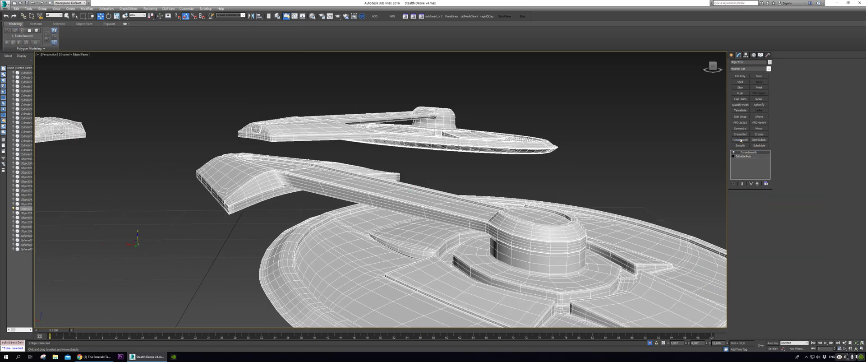
alt+middle_drag(708, 159, 624, 158)
click(766, 203)
click(766, 202)
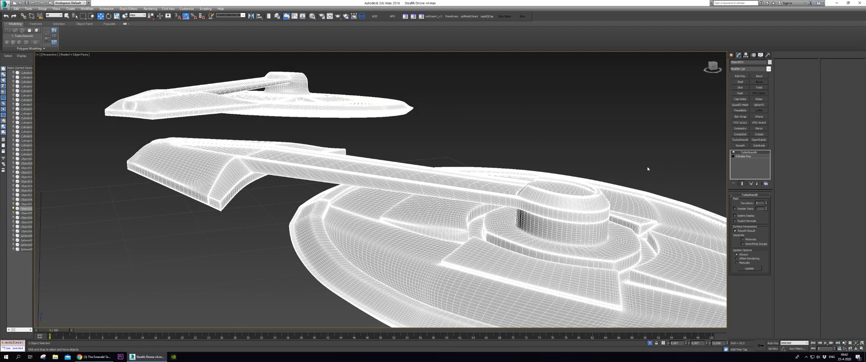
Inspect the smoothed rotor discs, arms and brackets from several angles without the edge display.
key(F4)
click(623, 116)
alt+middle_drag(623, 116, 614, 130)
alt+middle_drag(219, 140, 394, 209)
click(414, 212)
Delete the TurboSmooth modifier from the combined rotor discs and turn the edge display back on.
right_click(752, 154)
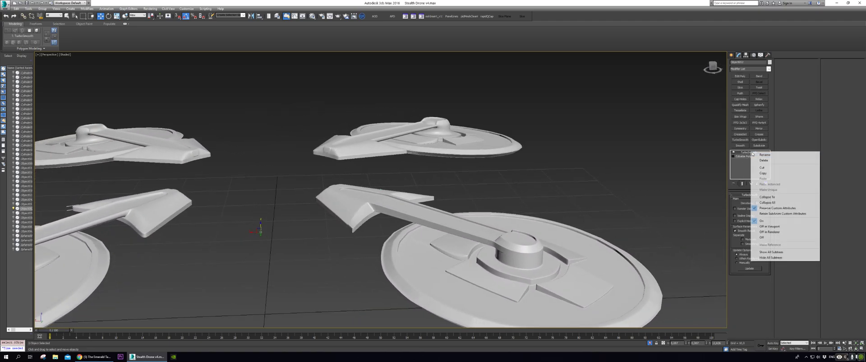
click(758, 158)
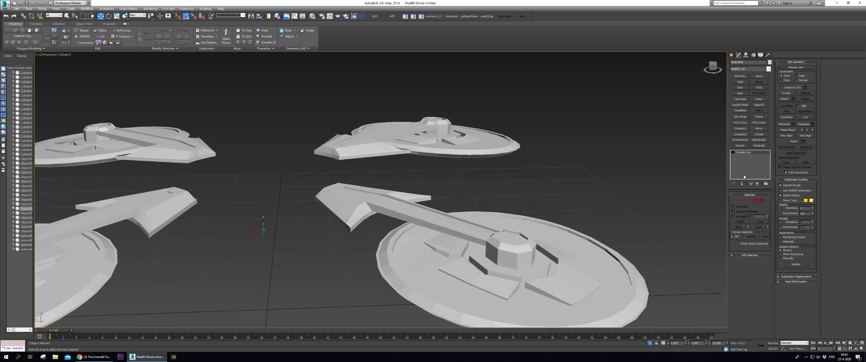
key(F4)
scroll(593, 210, down, 3)
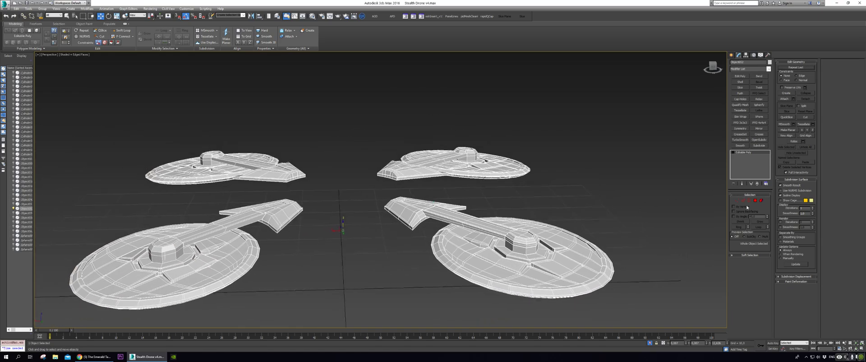
Delete the polygons of the surplus rotor disc copies, keeping one disc with its arm and bracket.
click(756, 201)
scroll(559, 217, down, 2)
scroll(389, 217, down, 1)
drag(175, 149, 397, 271)
key(Delete)
drag(586, 259, 621, 294)
key(Delete)
Delete the end polygon at the bracket's tip and the narrow rim faces around the opening.
alt+middle_drag(621, 294, 498, 221)
scroll(586, 249, up, 3)
scroll(548, 231, up, 2)
scroll(481, 229, up, 3)
click(472, 170)
key(Delete)
alt+middle_drag(471, 170, 546, 207)
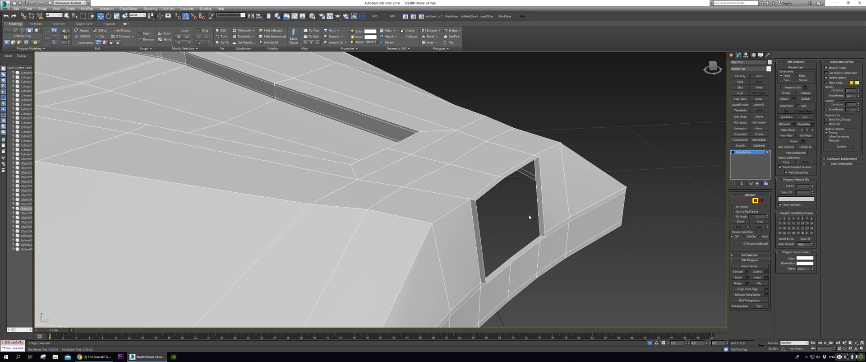
key(3)
click(487, 191)
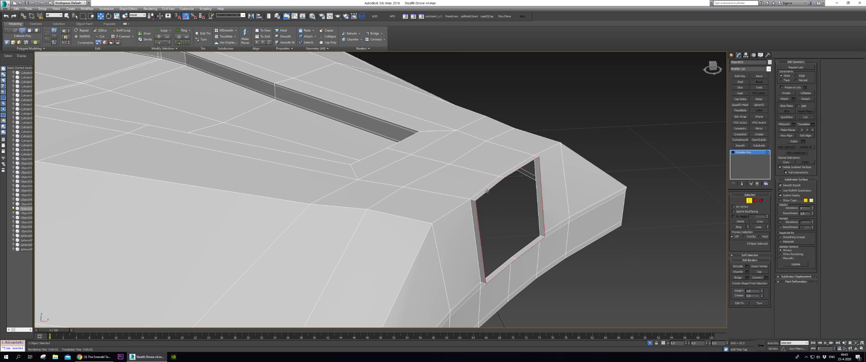
key(Delete)
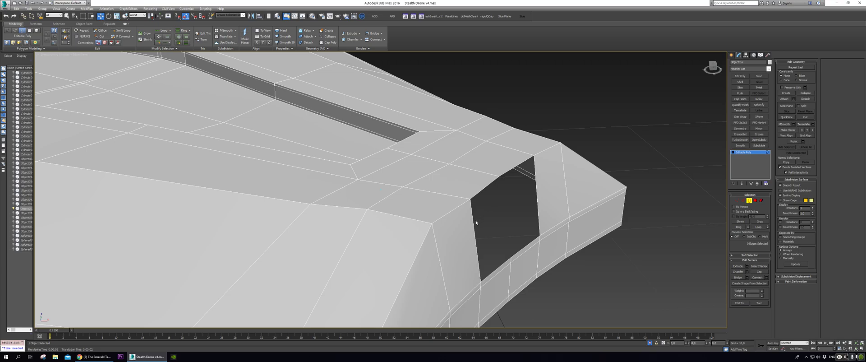
Cap the open border at the bracket's tip with a new polygon and change to edge-level editing.
click(473, 221)
key(alt+p)
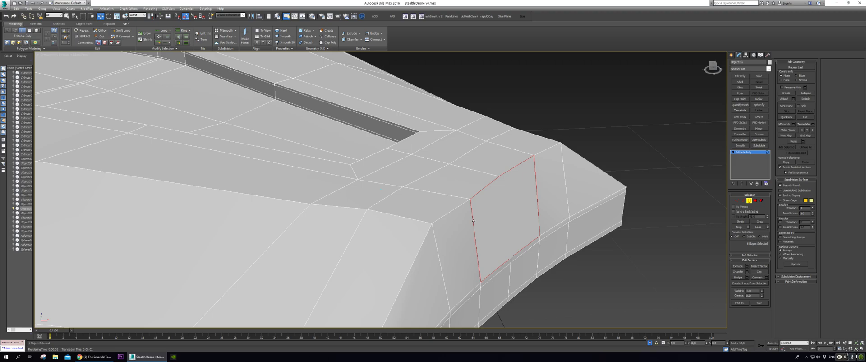
key(2)
scroll(516, 217, up, 5)
scroll(504, 218, down, 4)
click(445, 215)
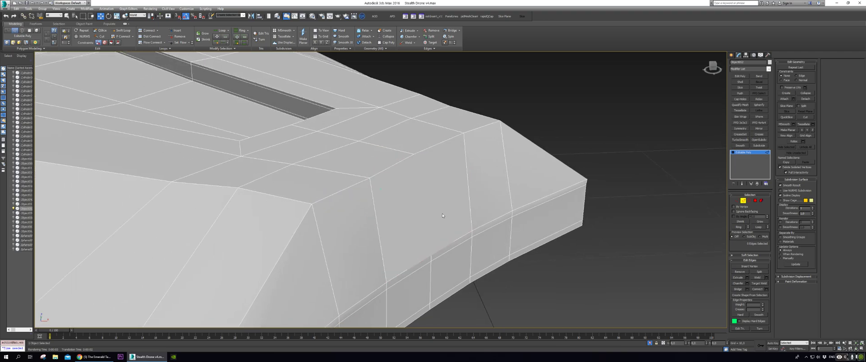
Delete the large polygon on the bracket's sloped end face and close the opening with two bridged faces between its opposite edges.
key(4)
click(441, 213)
key(Delete)
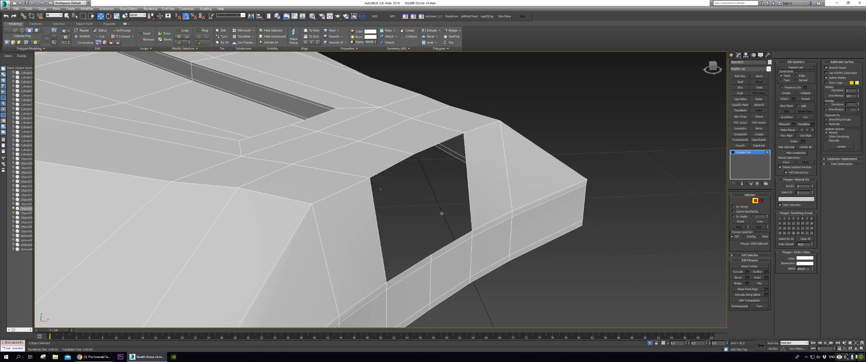
key(2)
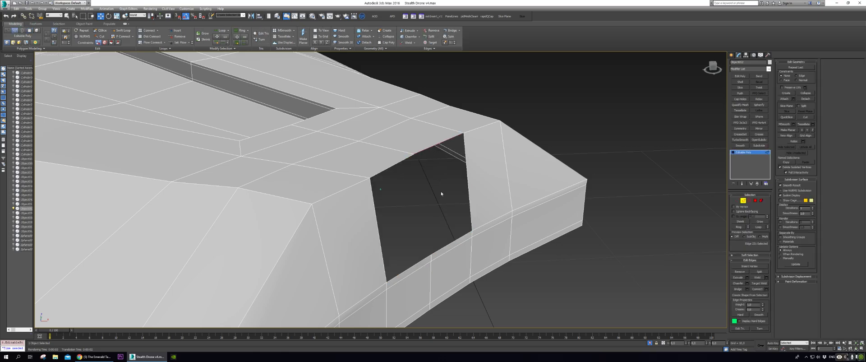
key(ctrl+b)
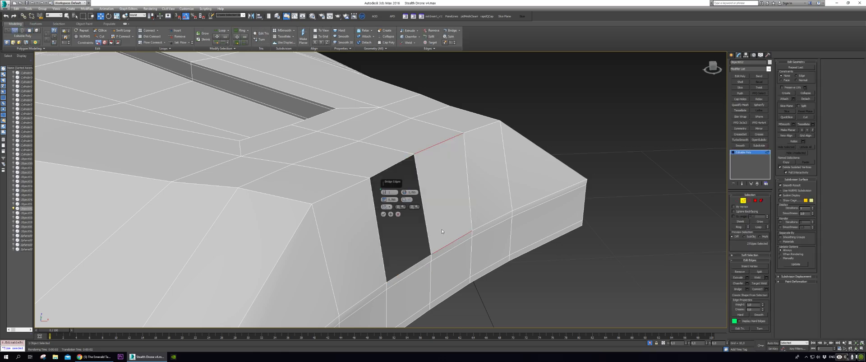
click(384, 213)
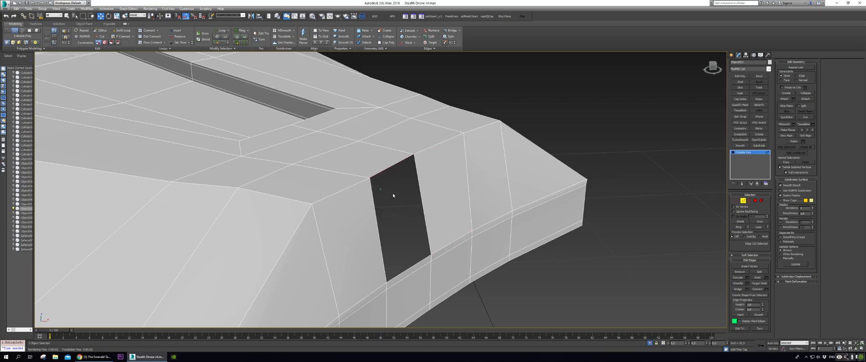
key(ctrl+b)
click(384, 212)
click(558, 90)
Connect the edge rings across the bracket's side to add supporting loops beside the existing cross edges.
alt+middle_drag(633, 86, 434, 197)
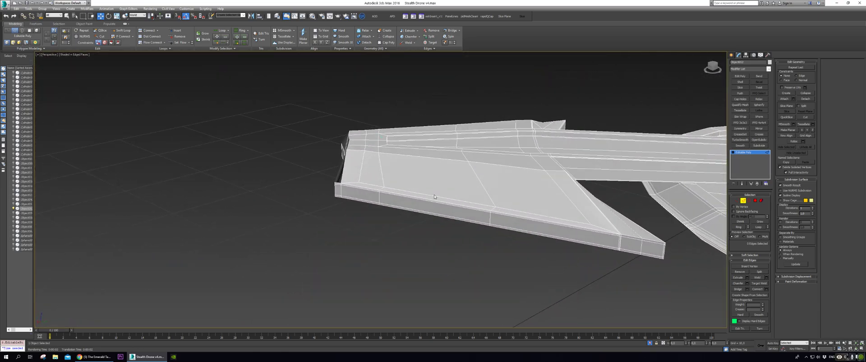
click(434, 195)
key(alt+r)
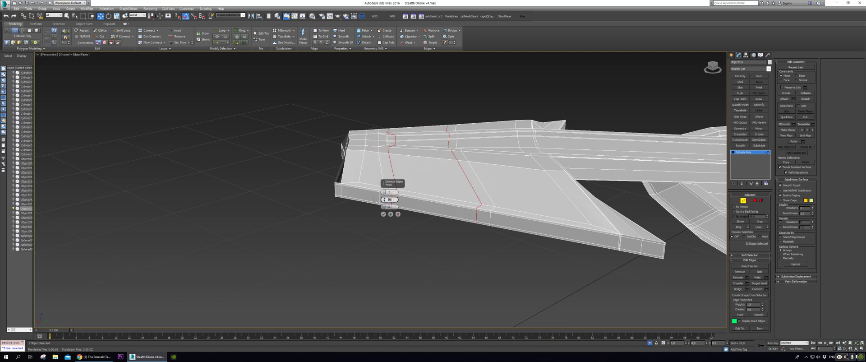
text(0)
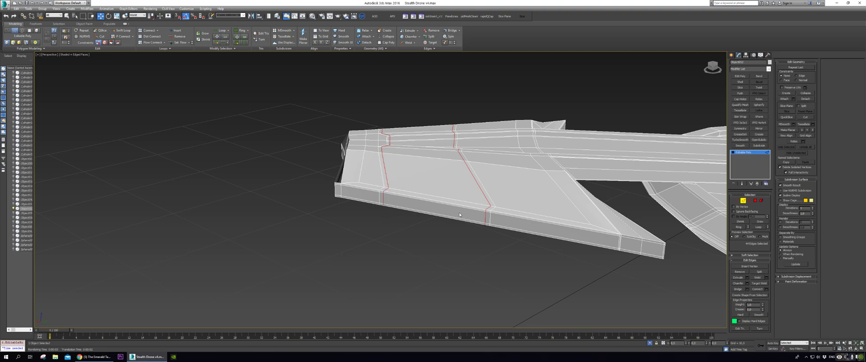
alt+middle_drag(460, 215, 488, 207)
click(495, 200)
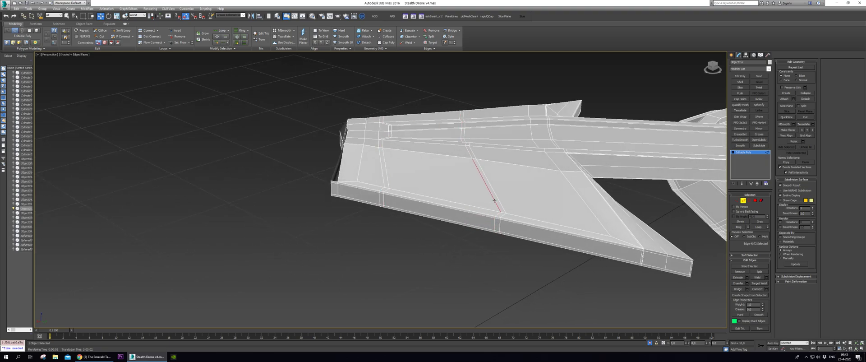
Connect the slope's upper corner vertex to the bracket's outer corner vertex at both ends of the tip.
alt+middle_drag(492, 201, 486, 232)
key(1)
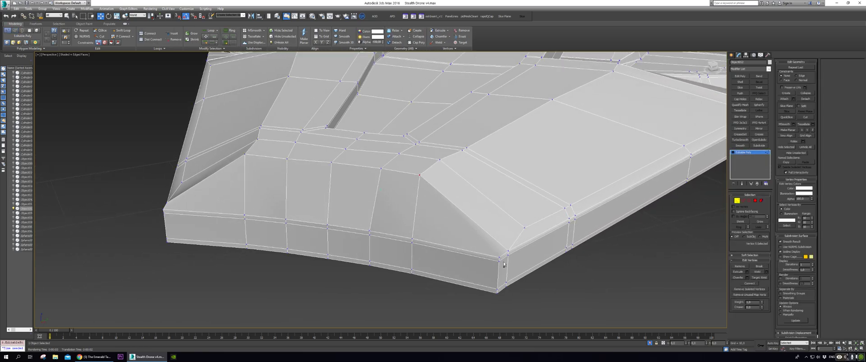
key(ctrl+shift+e)
alt+middle_drag(499, 257, 354, 270)
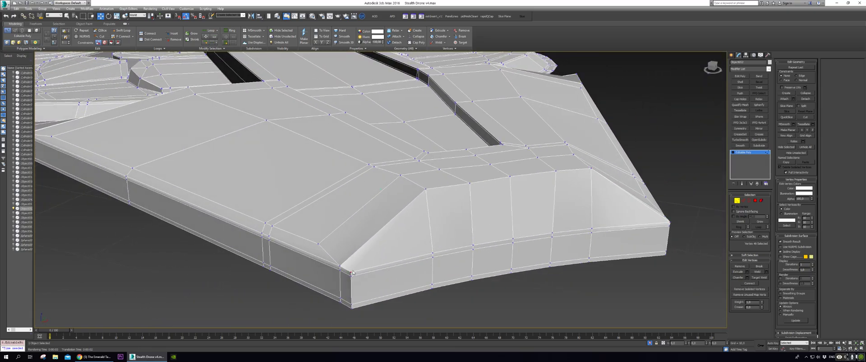
ctrl+click(426, 188)
key(ctrl+shift+e)
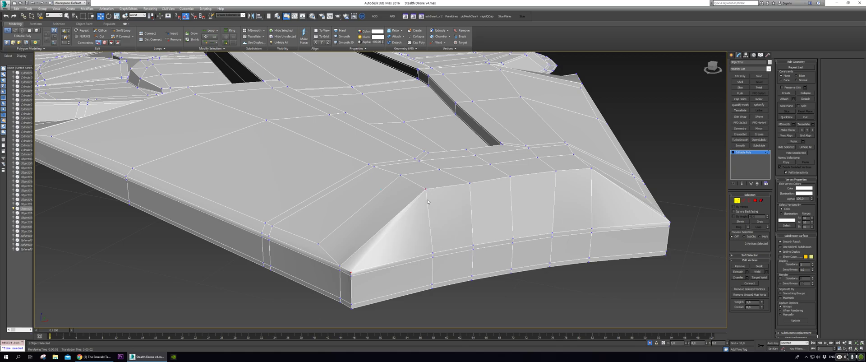
Leave vertex editing and apply TurboSmooth to the rotor disc and arm to inspect the bracket's pointed corner.
alt+middle_drag(456, 244, 483, 288)
click(738, 200)
click(615, 275)
alt+middle_drag(615, 275, 527, 246)
click(537, 245)
click(740, 139)
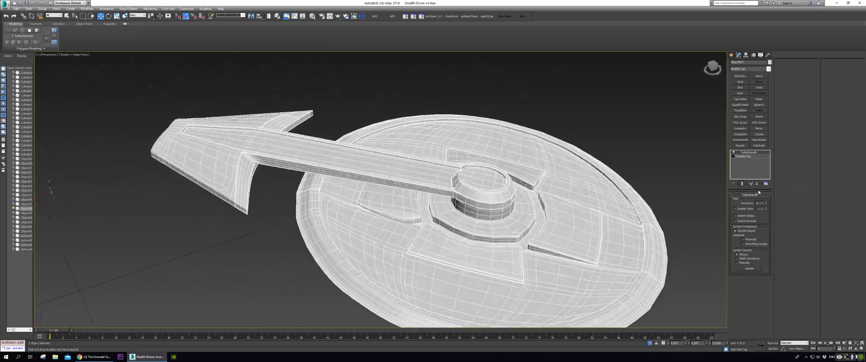
alt+middle_drag(721, 192, 445, 232)
scroll(358, 201, up, 10)
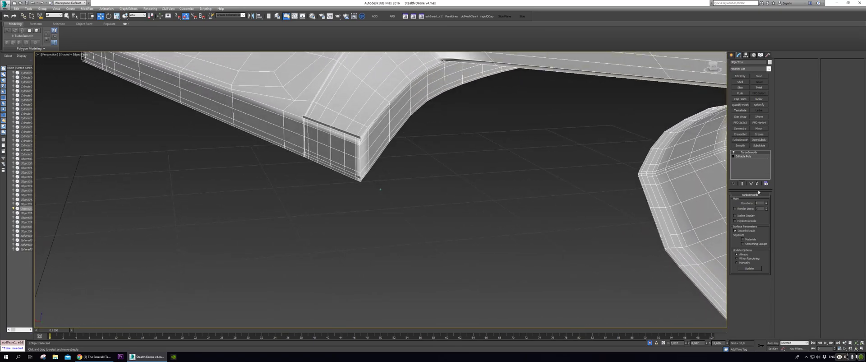
Raise the TurboSmooth iterations by two to check the bracket's corner, and delete the modifier.
click(766, 202)
click(766, 202)
alt+middle_drag(566, 201, 586, 185)
right_click(750, 152)
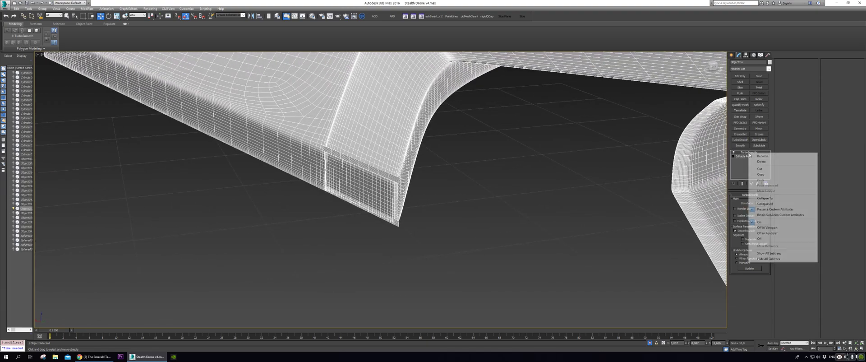
click(761, 160)
Try deleting the side and lower-edge polygons at the bracket's pointed corner, and undo the deletion.
alt+middle_drag(584, 208, 548, 208)
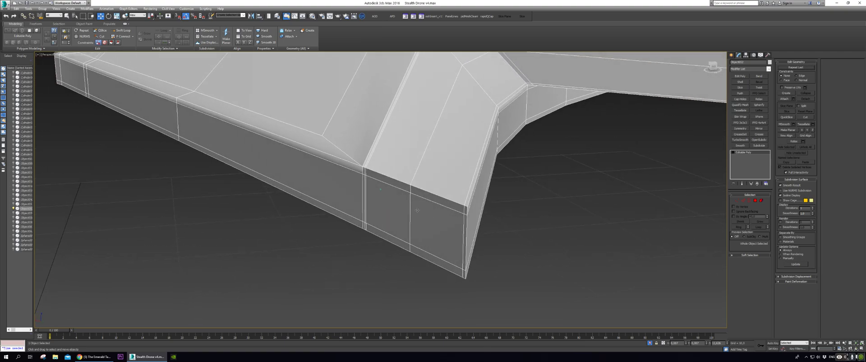
key(4)
click(438, 199)
key(Delete)
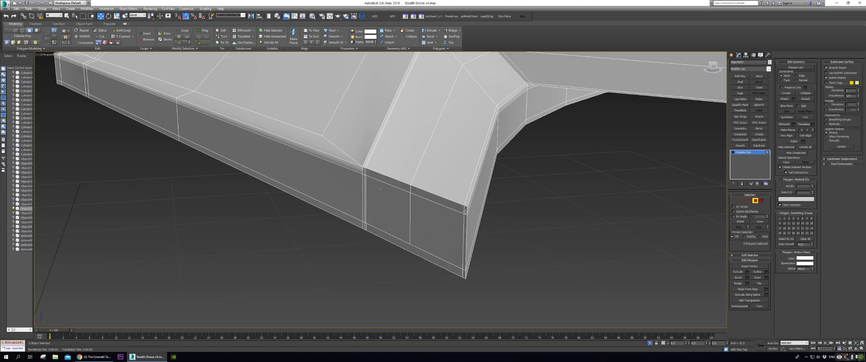
key(Delete)
click(464, 272)
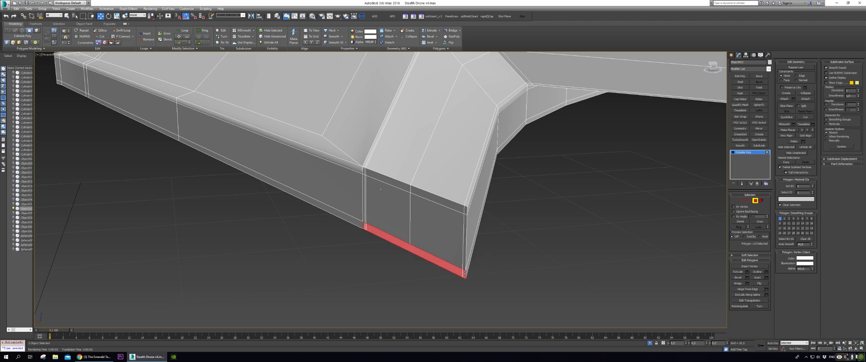
key(Delete)
key(ctrl+z)
Examine the narrow polygons between the close vertical edges near the bracket's corner for stray or overlapping faces.
alt+middle_drag(427, 265, 388, 250)
scroll(433, 259, up, 5)
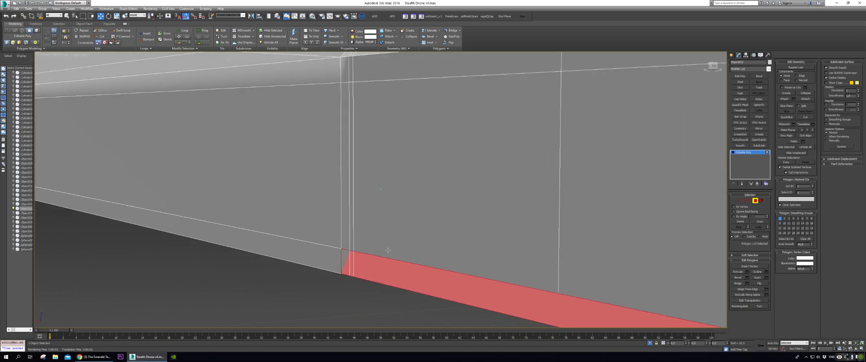
click(336, 282)
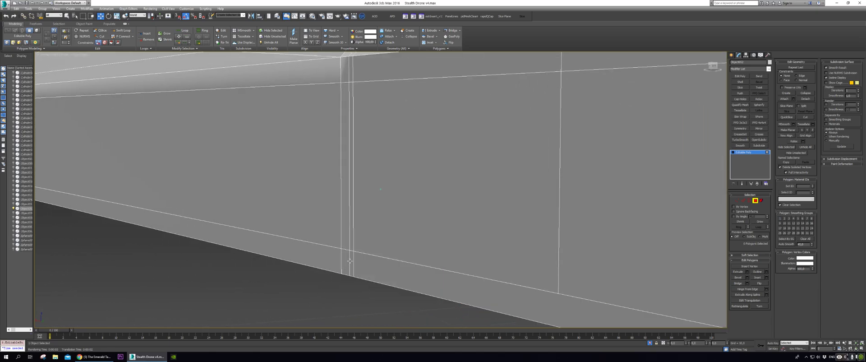
click(347, 258)
scroll(361, 261, down, 5)
alt+middle_drag(361, 261, 374, 226)
click(367, 218)
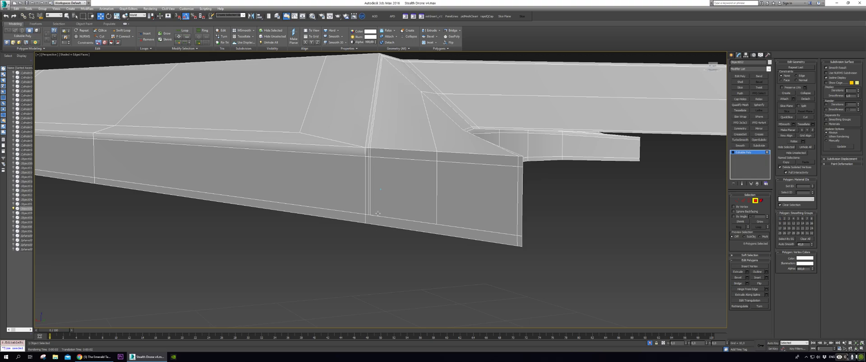
click(400, 203)
click(381, 155)
click(367, 153)
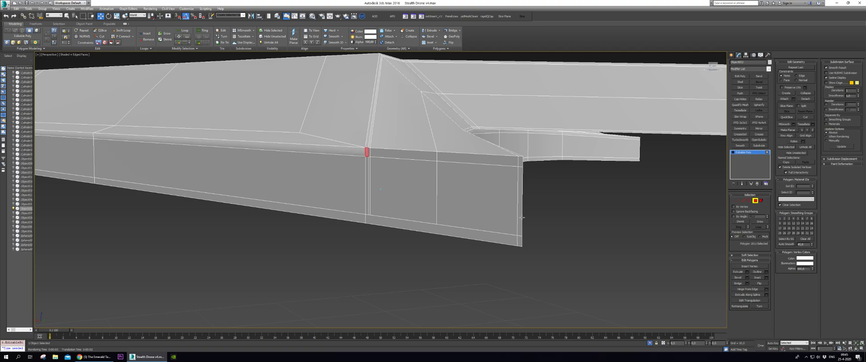
Select the vertical edge loop near the bracket's corner and examine the edge flow along the arm to the hub.
alt+middle_drag(611, 224, 497, 215)
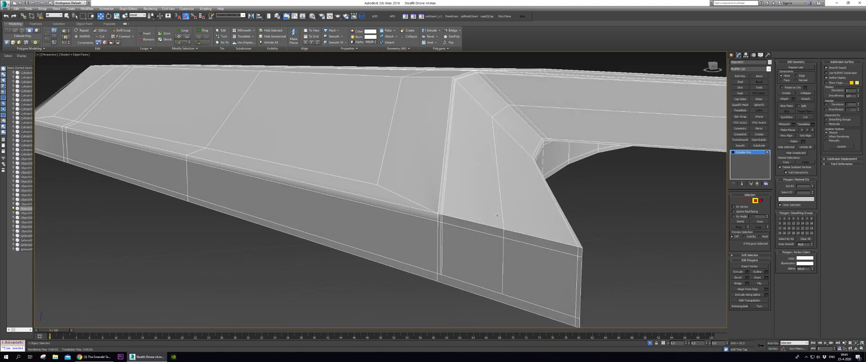
key(2)
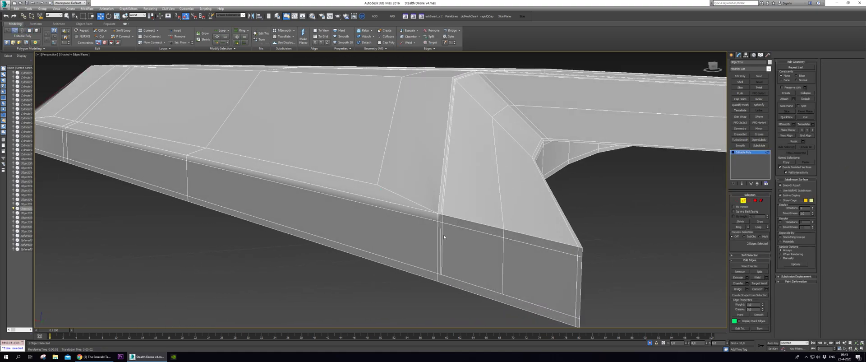
double_click(441, 235)
alt+middle_drag(442, 234, 531, 233)
scroll(531, 233, up, 4)
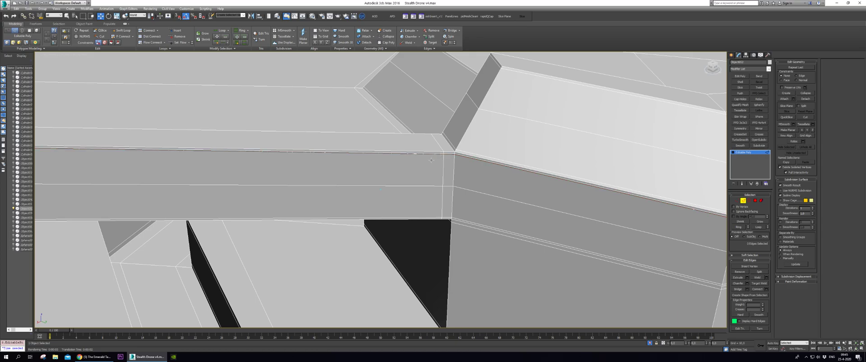
scroll(431, 160, down, 4)
alt+middle_drag(483, 178, 543, 209)
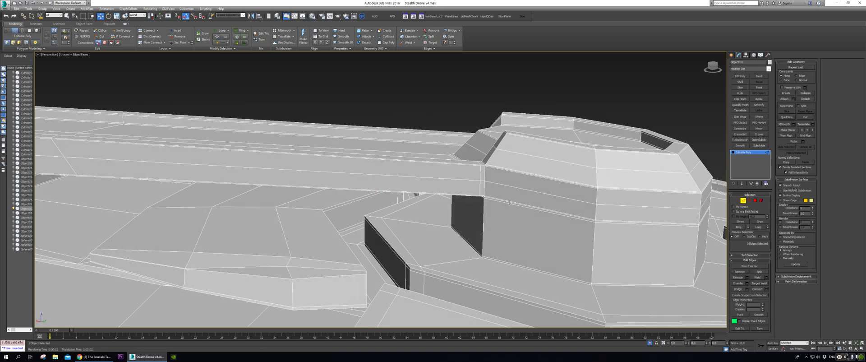
scroll(511, 203, up, 8)
scroll(476, 179, down, 10)
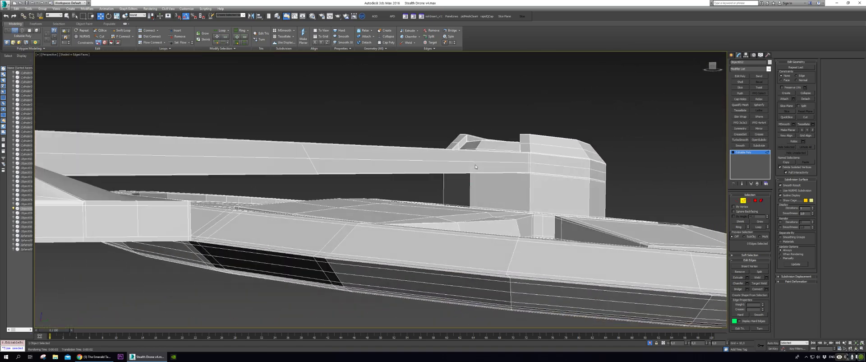
alt+middle_drag(438, 167, 694, 190)
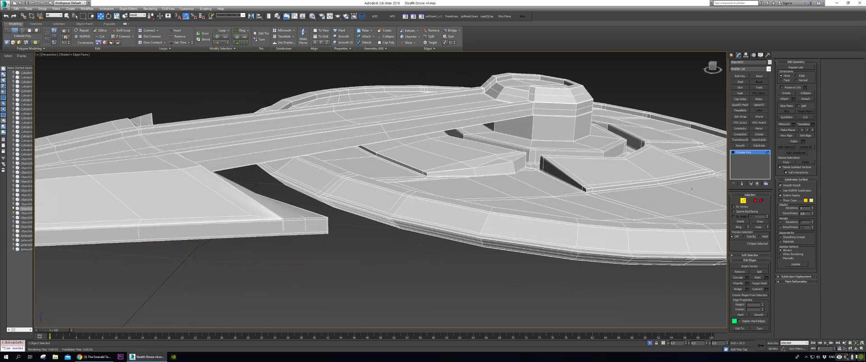
scroll(388, 204, up, 10)
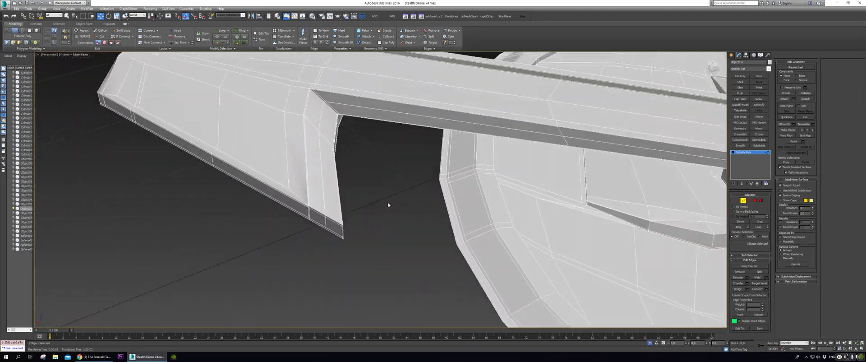
scroll(388, 204, down, 5)
mouse_move(387, 204)
alt+middle_down()
mouse_move(368, 203)
mouse_move(377, 203)
alt+middle_up()
Apply TurboSmooth to the rotor disc and arm, and compare the bracket's corner with and without smoothing.
click(743, 200)
click(740, 140)
alt+middle_drag(590, 267, 399, 189)
scroll(399, 188, up, 3)
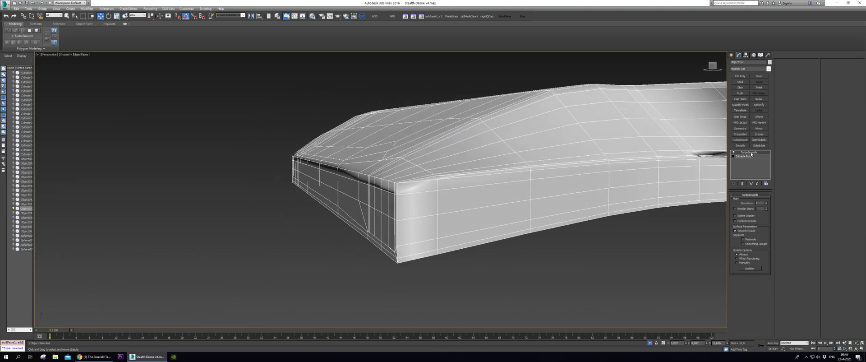
click(749, 155)
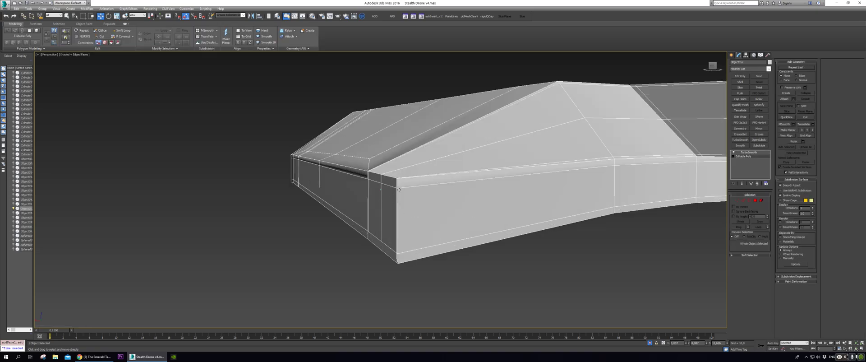
click(768, 157)
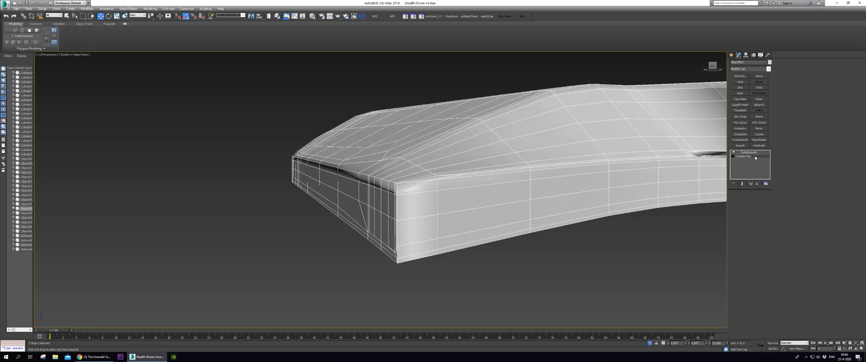
Try deleting the narrow polygon strip below the slope on the bracket's inner side, and undo the deletion.
click(437, 178)
key(Delete)
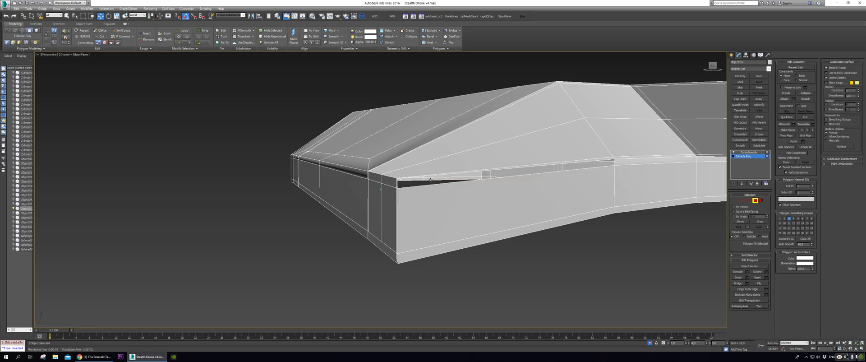
key(ctrl+z)
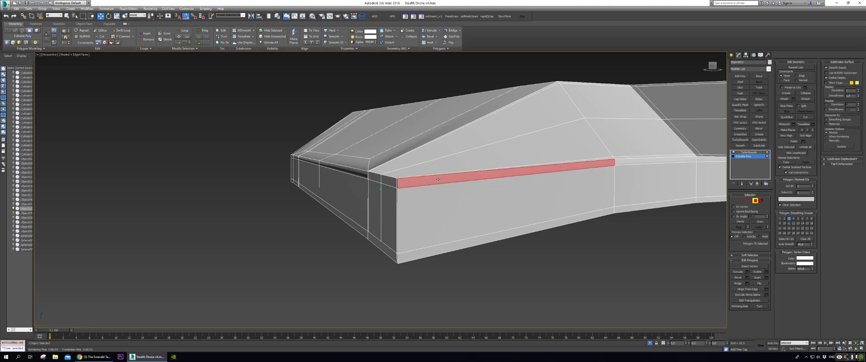
key(ctrl+z)
Try deleting the large polygon on the bracket's inner side, undo it and select the narrow strip above.
alt+middle_drag(465, 193, 482, 184)
scroll(482, 184, up, 2)
middle_drag(482, 184, 480, 234)
alt+middle_drag(486, 251, 487, 253)
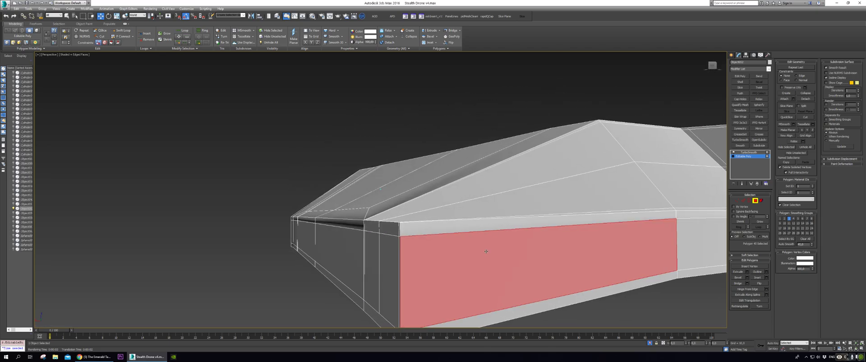
key(Delete)
key(ctrl+z)
click(443, 227)
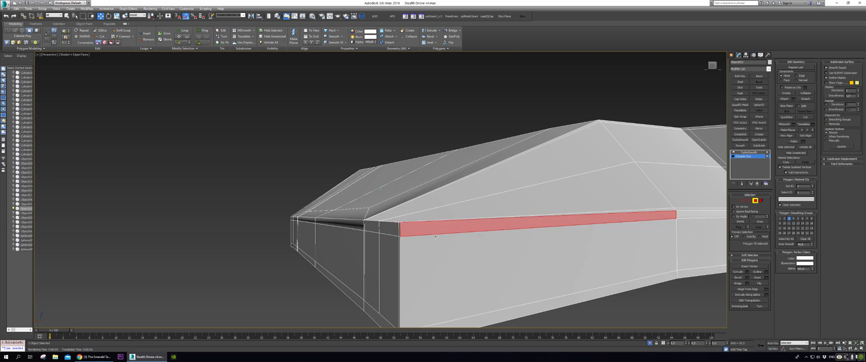
Try deleting the small corner polygon in the strip along the bracket's upper edge, and undo the deletion.
click(278, 136)
alt+middle_drag(279, 137, 428, 158)
click(677, 270)
alt+middle_drag(678, 269, 623, 266)
click(623, 266)
key(ctrl+z)
alt+middle_drag(318, 159, 355, 179)
click(355, 179)
key(Delete)
key(ctrl+z)
key(ctrl+z)
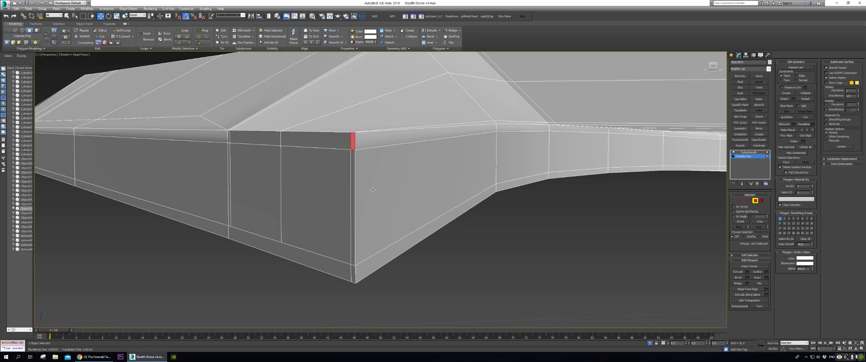
Try to cut an edge from the lower end of the end face's middle vertical edge down across the bottom strip.
click(353, 272)
click(368, 275)
alt+middle_drag(352, 256, 375, 232)
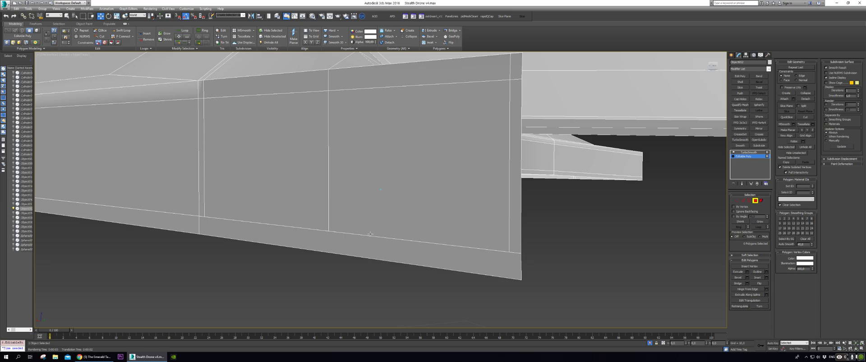
key(1)
key(alt+c)
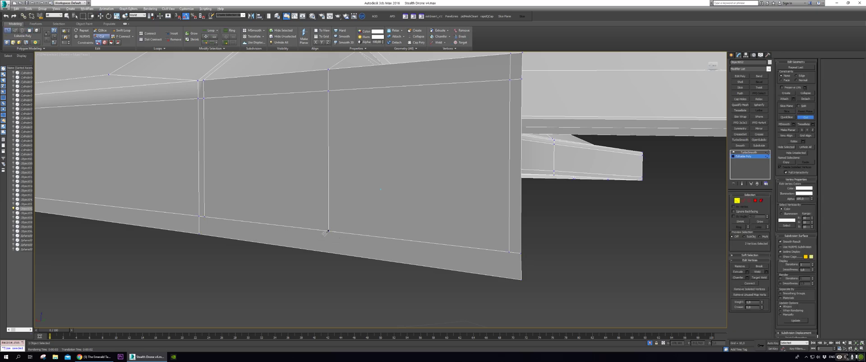
key(s)
key(s)
scroll(328, 232, up, 2)
alt+middle_drag(352, 252, 429, 230)
scroll(358, 251, down, 4)
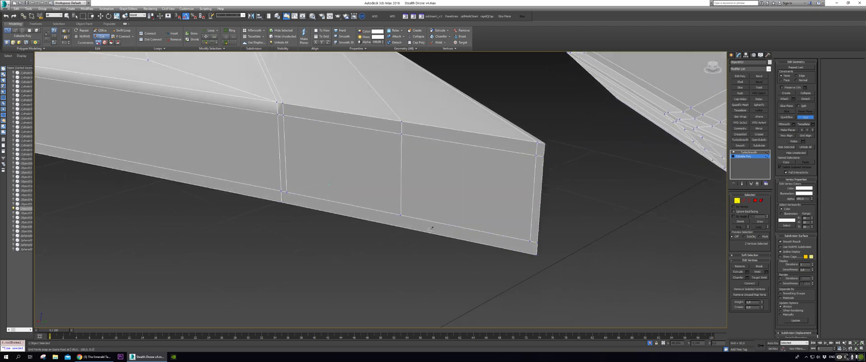
click(401, 215)
click(401, 227)
right_click(416, 229)
alt+middle_drag(416, 228, 352, 222)
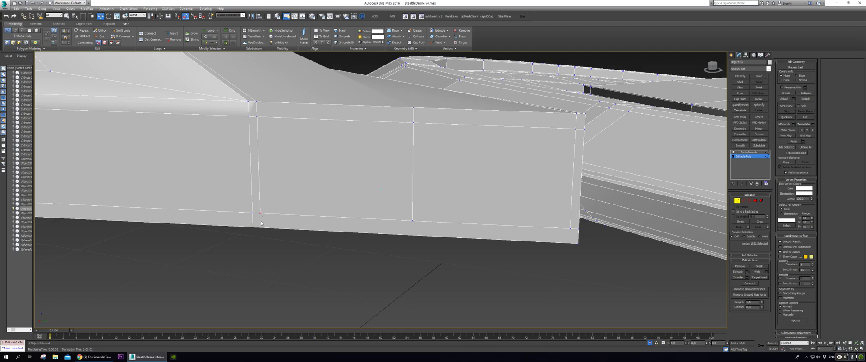
key(alt+c)
click(260, 212)
right_click(278, 217)
Delete the narrow polygon strip along the bottom of the bracket's end face.
key(4)
click(280, 218)
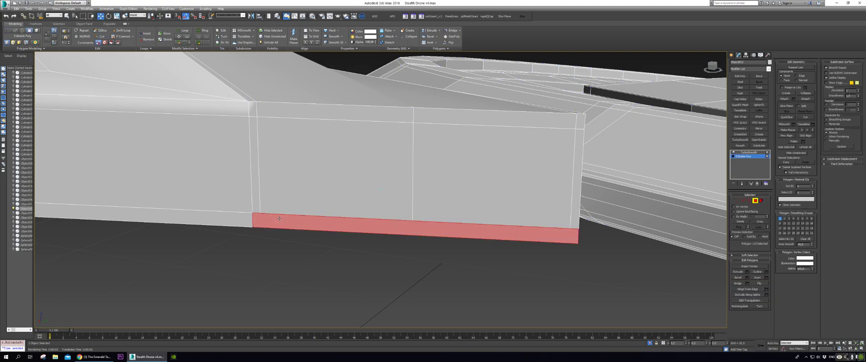
key(Delete)
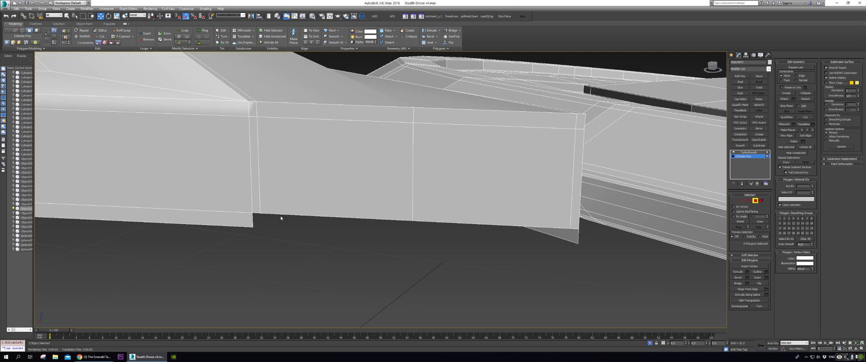
Select the open lower edges of the bracket's end face and snap them down to the bottom corner to close the gap.
key(2)
double_click(285, 215)
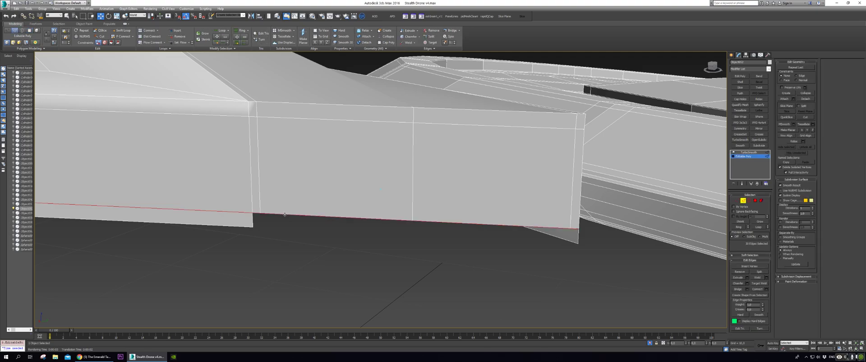
click(284, 214)
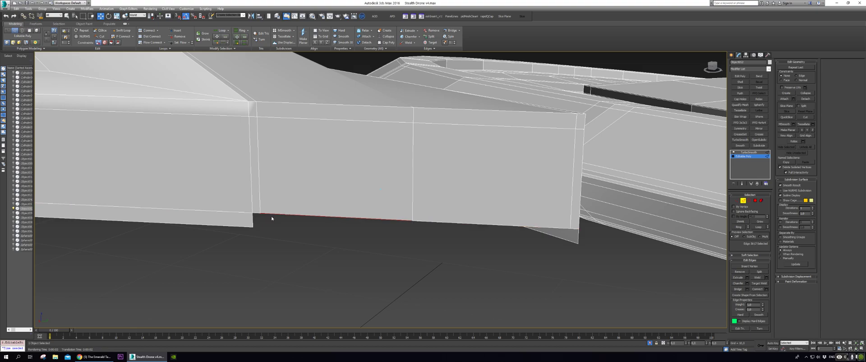
ctrl+click(444, 221)
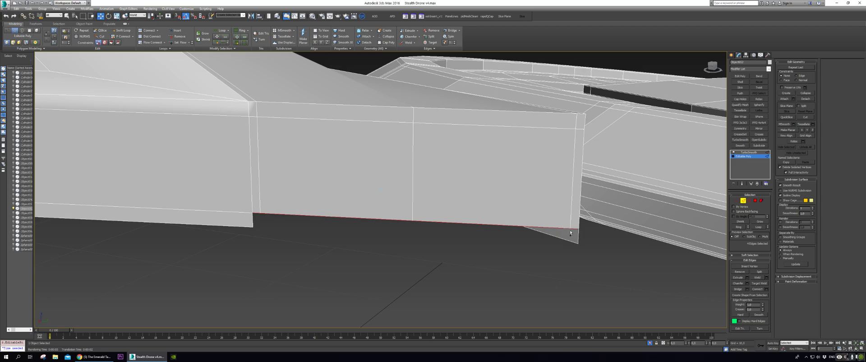
key(x)
key(s)
drag(253, 213, 253, 226)
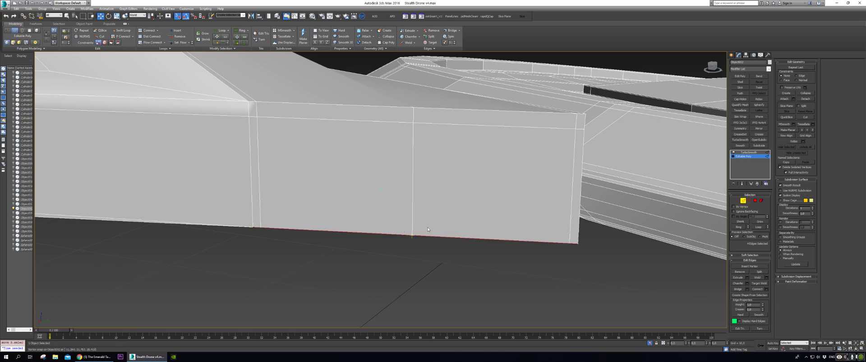
scroll(422, 219, down, 5)
alt+middle_drag(417, 214, 405, 286)
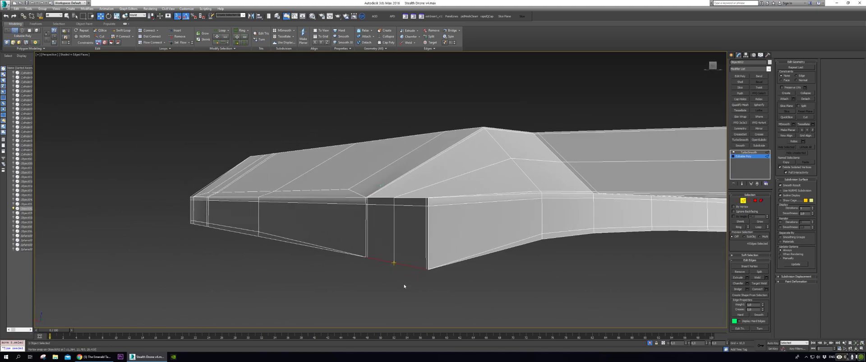
Turn snapping off, check the smoothed bracket and delete the TurboSmooth modifier from the part.
key(s)
key(2)
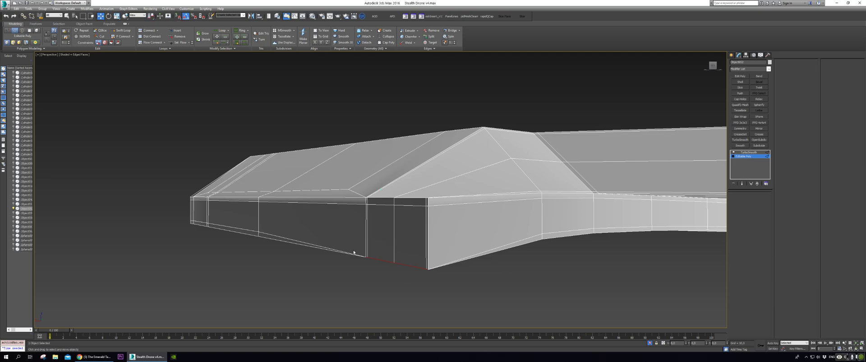
key(Page_Up)
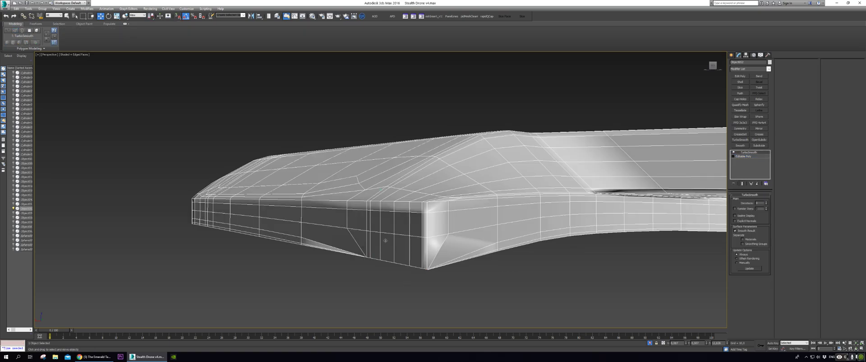
right_click(747, 153)
click(754, 161)
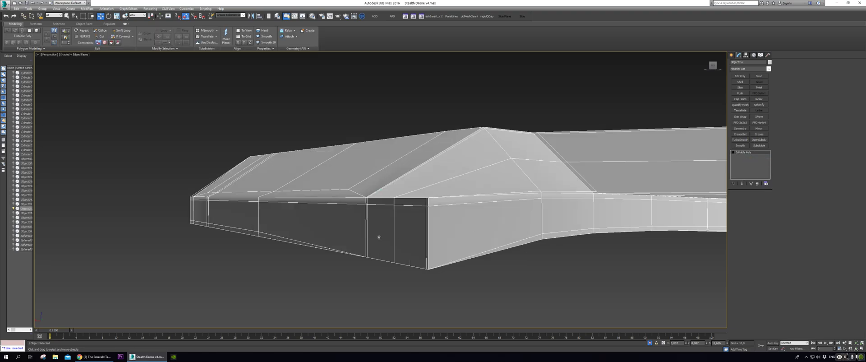
Remove the lower and upper horizontal support edge loops running around the sides of the bracket and arm.
key(2)
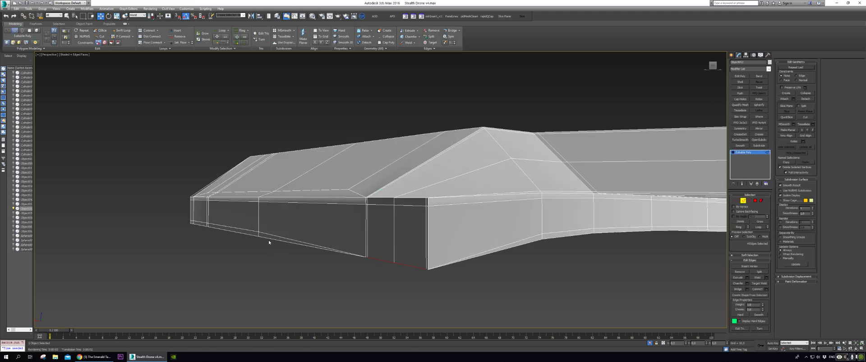
double_click(276, 235)
key(ctrl+z)
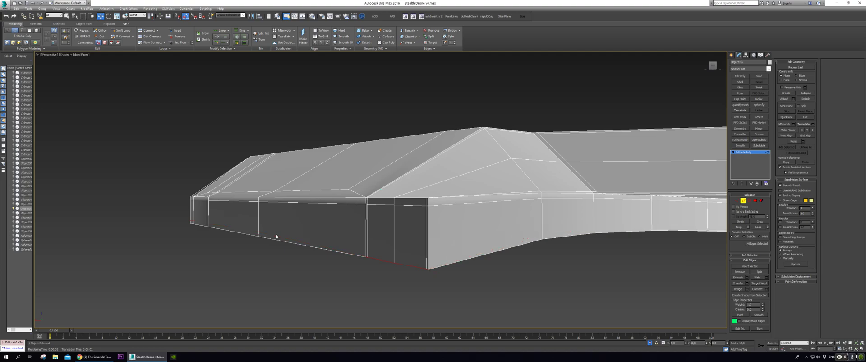
click(370, 238)
double_click(443, 204)
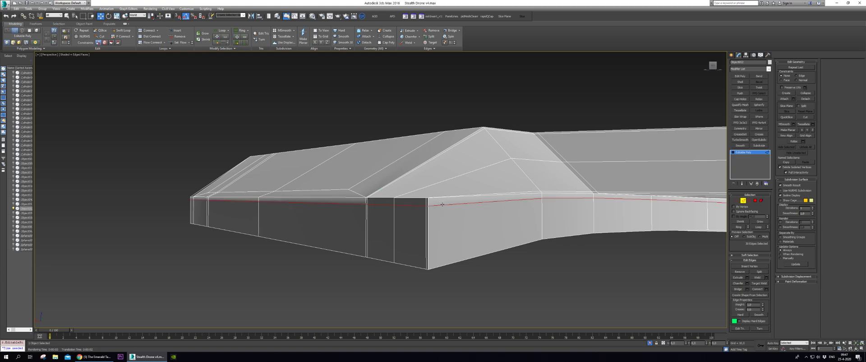
key(ctrl+BackSpace)
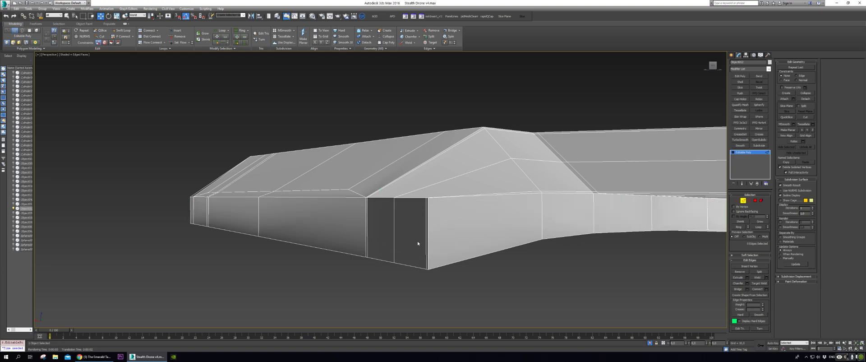
Try deleting the narrow vertical polygon at the bracket's corner, and undo the deletion.
double_click(426, 239)
click(343, 272)
key(1)
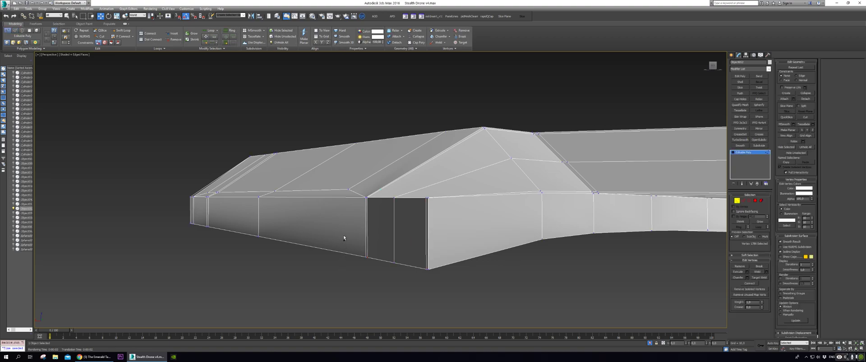
alt+middle_drag(344, 231, 411, 212)
scroll(378, 226, up, 3)
scroll(454, 216, down, 2)
scroll(425, 214, up, 2)
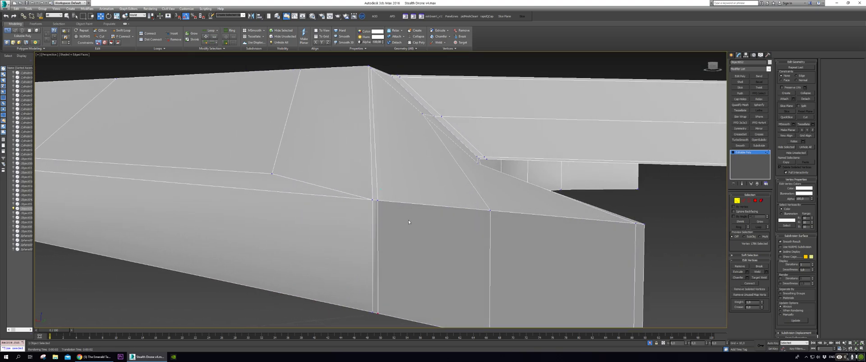
key(2)
click(376, 218)
key(Delete)
key(ctrl+z)
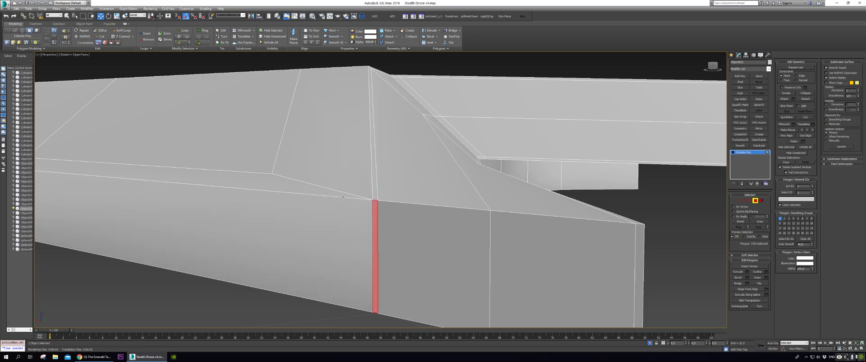
Select the ring of vertical edges on the bracket's end face and examine how the corner edges connect.
key(2)
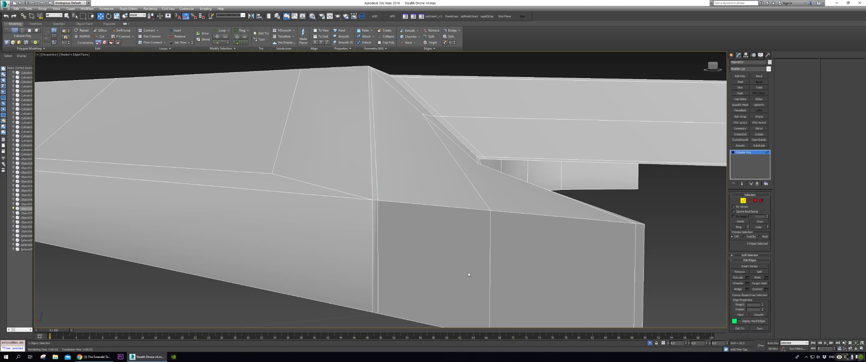
click(489, 266)
key(alt+r)
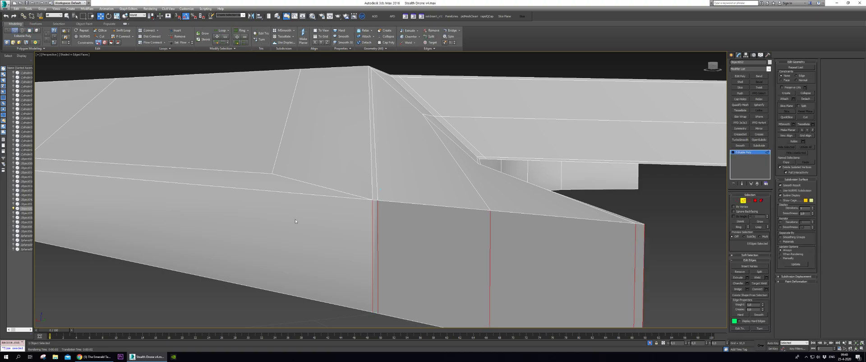
alt+middle_drag(292, 222, 422, 173)
scroll(377, 214, down, 6)
scroll(342, 228, up, 2)
scroll(417, 208, up, 3)
scroll(417, 207, down, 3)
click(419, 178)
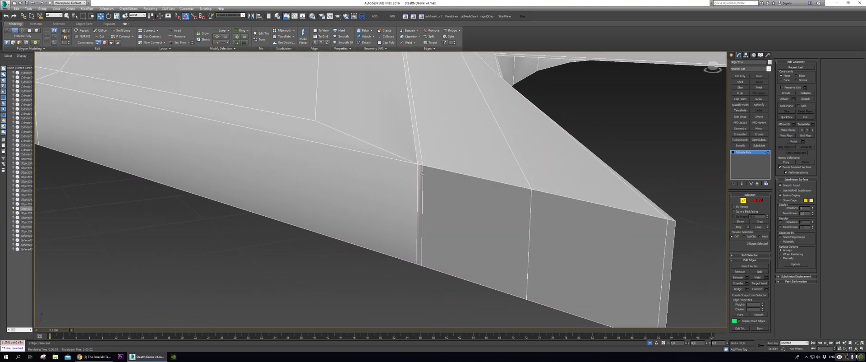
Delete the narrow vertical polygon between the bracket's long side and its end face.
key(4)
click(421, 178)
key(Delete)
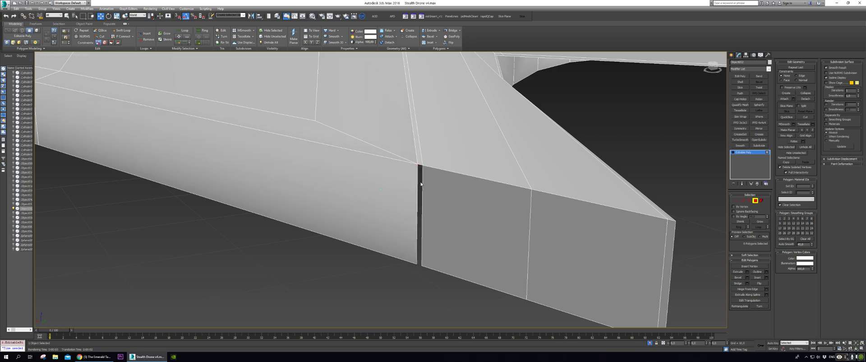
Bridge the two vertical border edges of the gap at the bracket's corner after undoing a test move of one edge.
key(2)
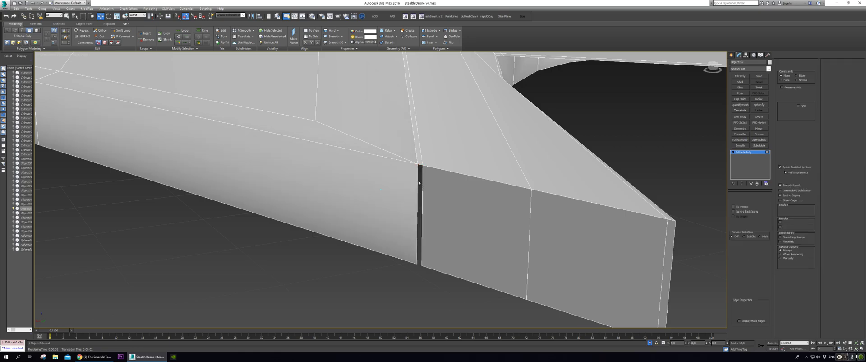
click(422, 189)
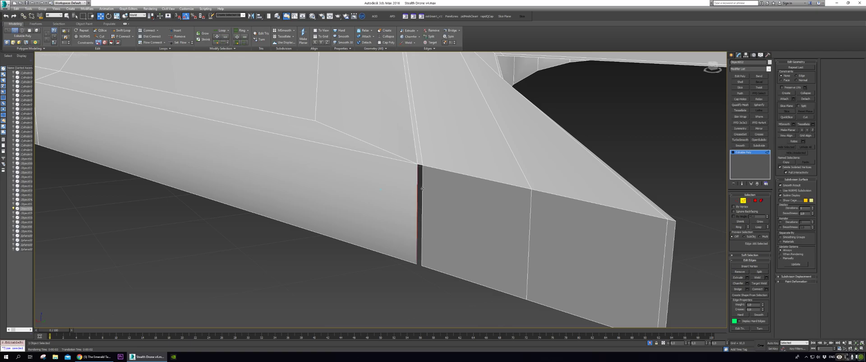
drag(422, 188, 422, 197)
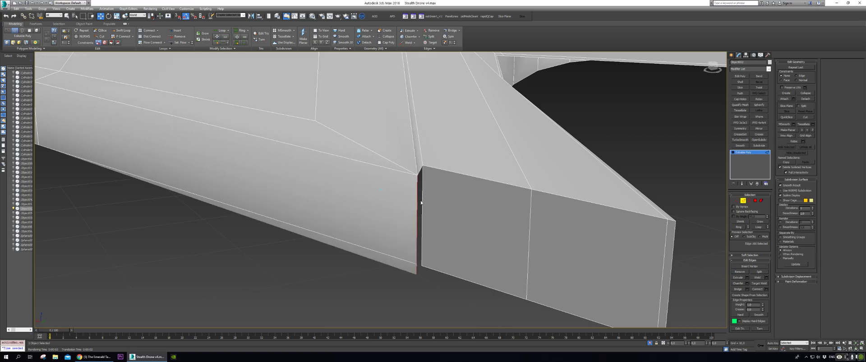
key(ctrl+z)
ctrl+click(421, 213)
key(ctrl+shift+b)
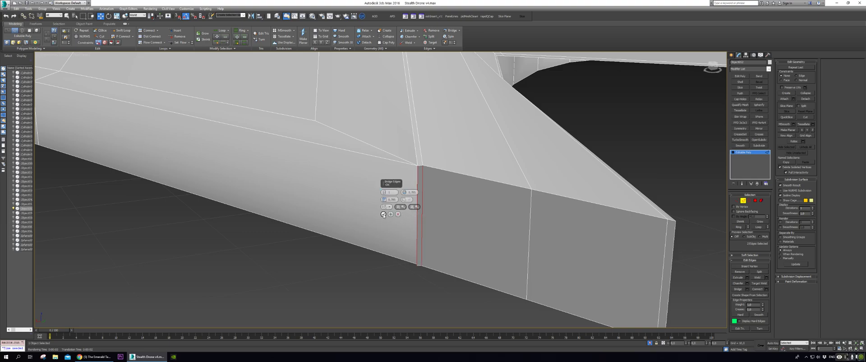
click(384, 215)
Target-weld the loose vertex at the bottom of the bridged corner strip to the adjacent vertex of the long side.
alt+middle_drag(383, 215, 431, 260)
key(1)
click(444, 238)
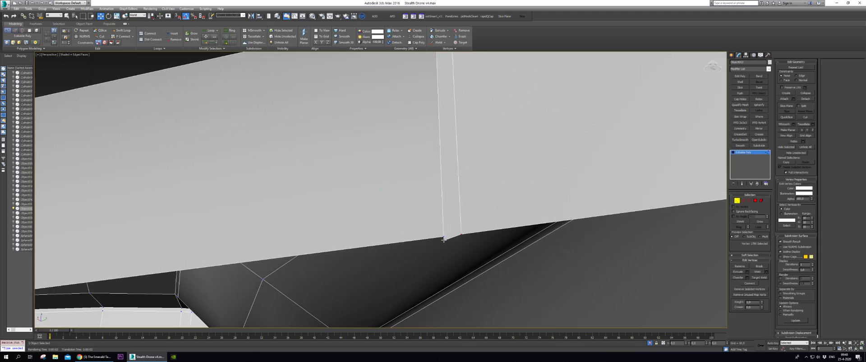
click(444, 240)
key(ctrl+shift+w)
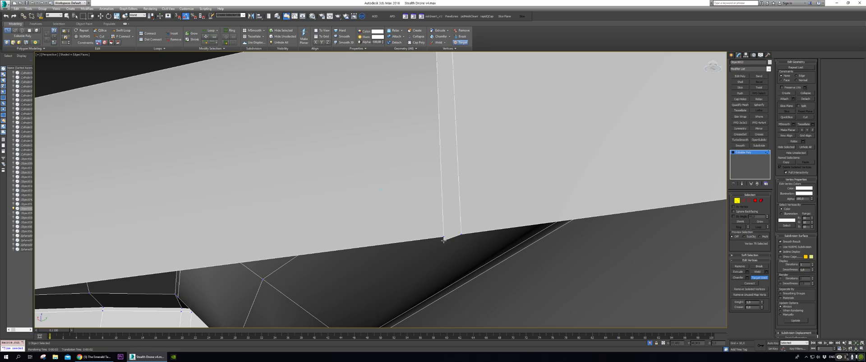
click(443, 237)
Weld all vertices of the rotor mesh with the weld threshold reset to its minimum.
scroll(451, 249, down, 5)
alt+middle_drag(450, 249, 448, 231)
scroll(448, 232, up, 1)
scroll(482, 216, up, 3)
mouse_move(490, 211)
alt+middle_down()
mouse_move(498, 217)
mouse_move(485, 220)
alt+middle_up()
scroll(498, 217, down, 4)
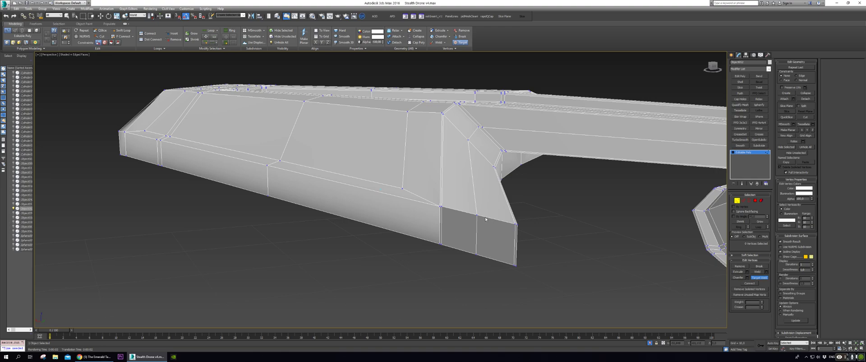
key(ctrl+a)
key(ctrl+shift+w)
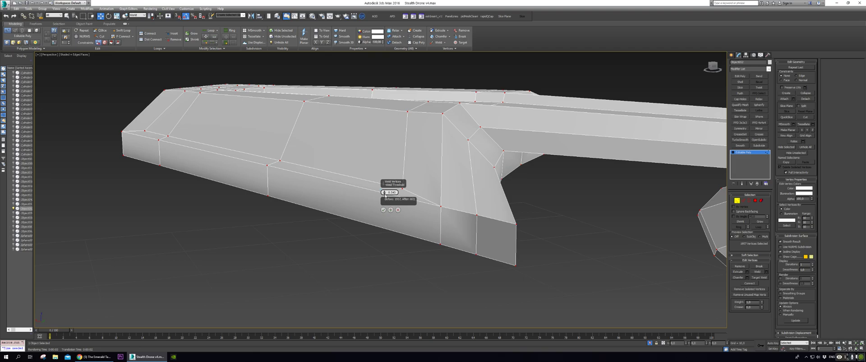
right_click(384, 192)
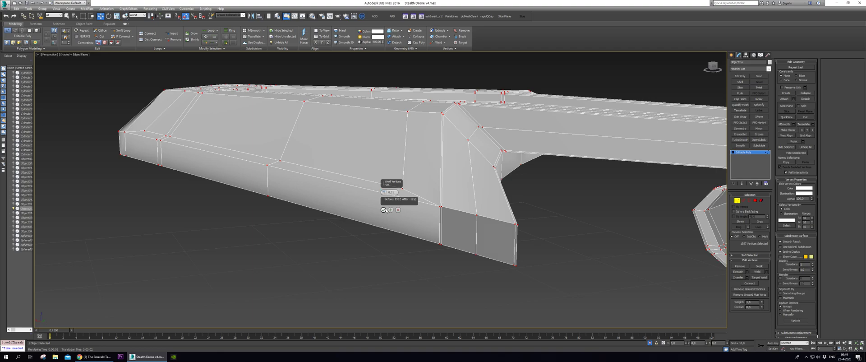
click(383, 209)
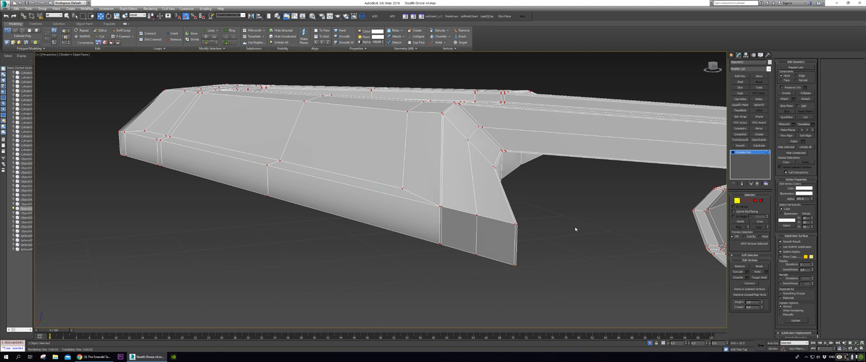
click(737, 201)
Delete all polygons on one half of the rotor, disc and arm, up to the centre line.
alt+middle_drag(677, 197, 457, 206)
scroll(519, 208, down, 5)
key(4)
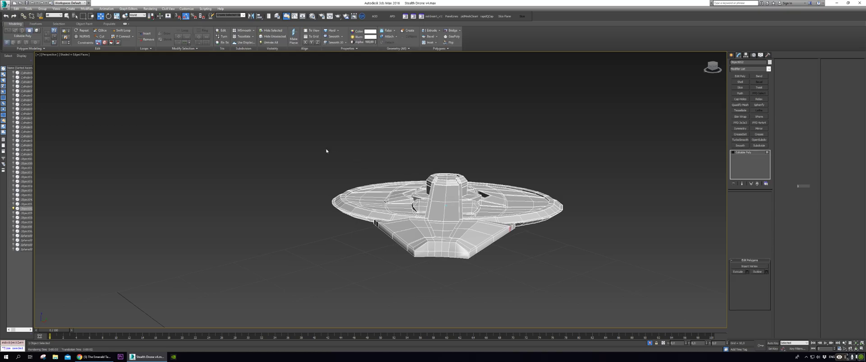
drag(286, 137, 438, 286)
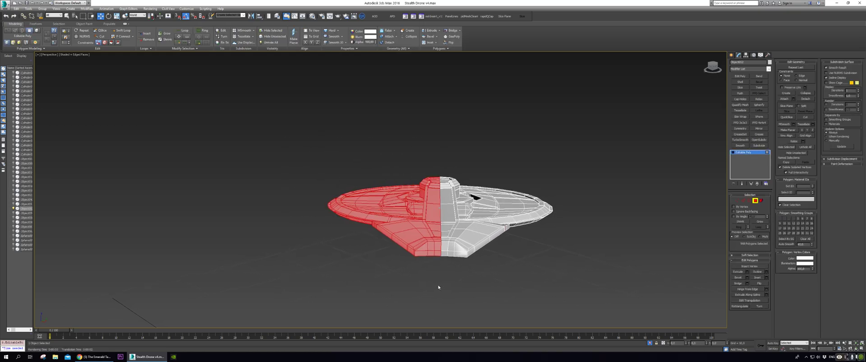
scroll(438, 285, up, 6)
key(Delete)
alt+middle_drag(438, 284, 464, 280)
click(755, 201)
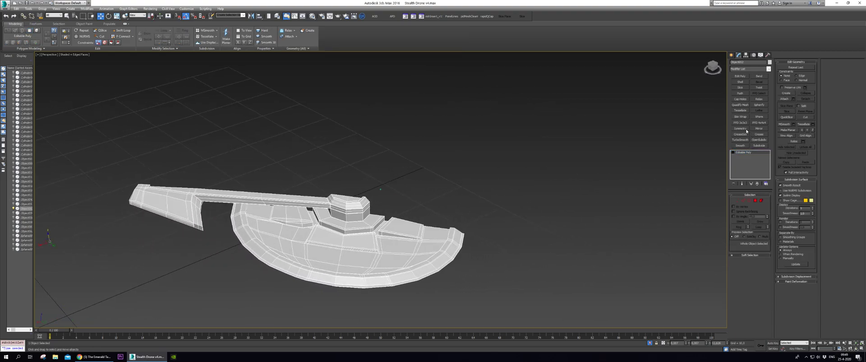
Add a Symmetry modifier on the X axis and rotate its mirror plane onto the arm's centre line to rebuild the missing half.
click(742, 129)
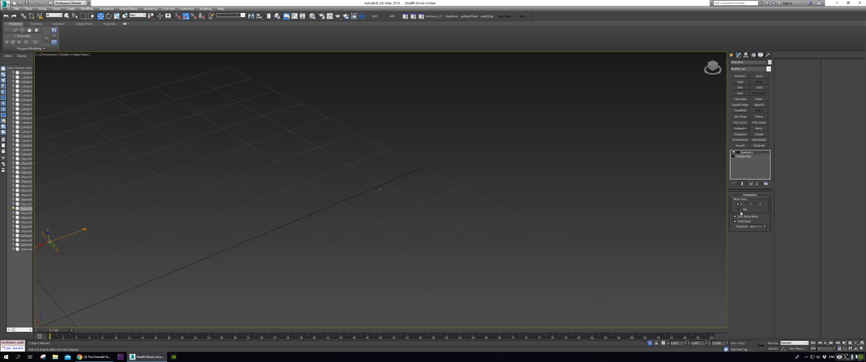
click(740, 209)
alt+middle_drag(641, 212, 665, 211)
click(738, 152)
click(743, 157)
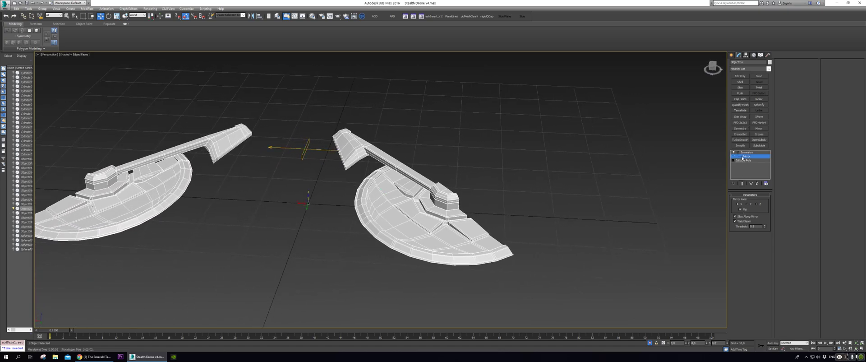
key(e)
drag(315, 144, 336, 152)
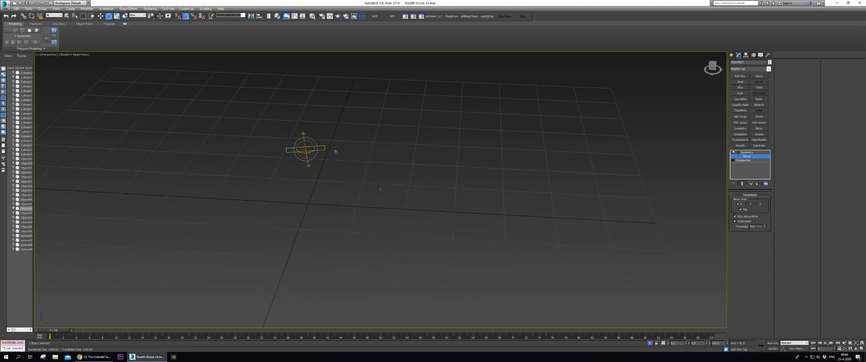
click(741, 210)
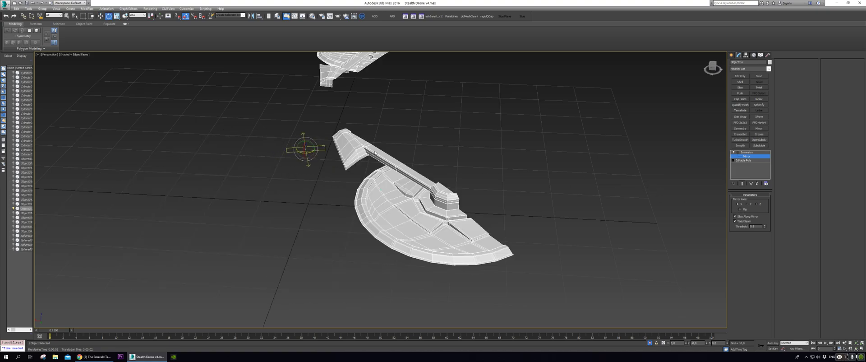
drag(308, 153, 294, 160)
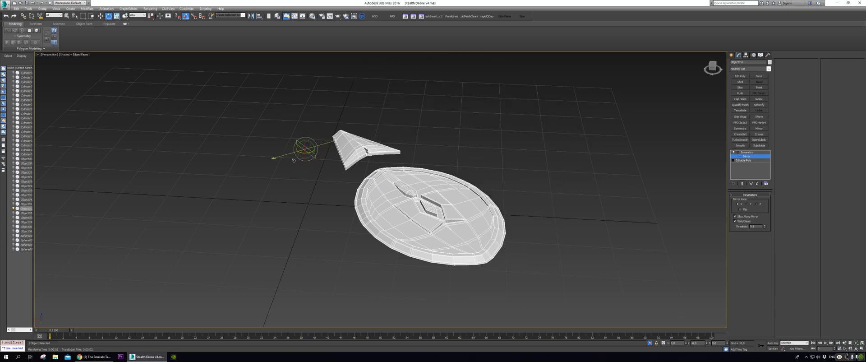
Add an Edit Poly modifier above the Symmetry and collapse the stack into one editable mesh.
alt+middle_drag(329, 178, 717, 149)
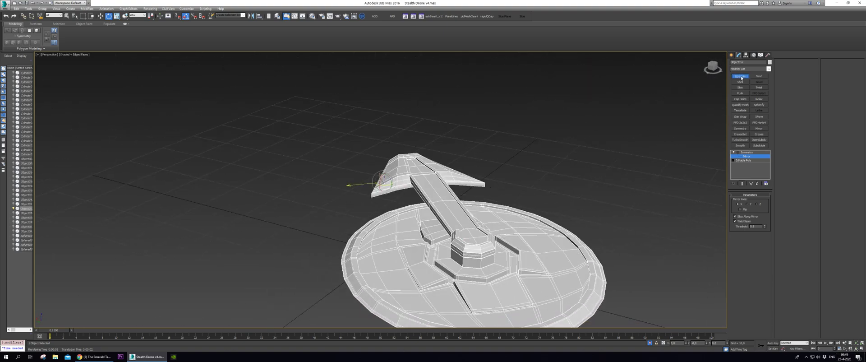
click(741, 76)
right_click(743, 154)
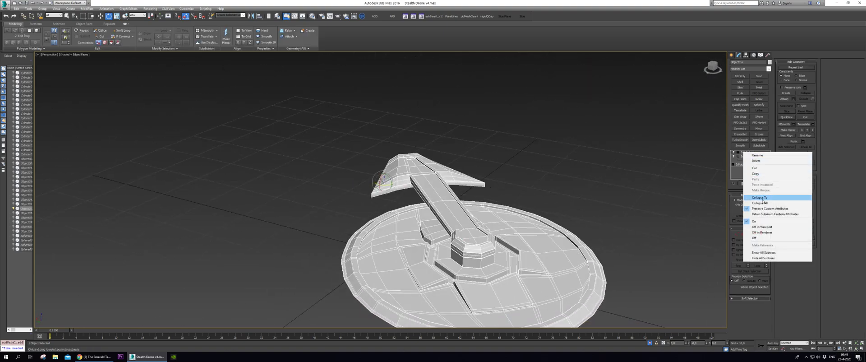
click(759, 198)
Exit isolation to show the whole drone and apply TurboSmooth to the rebuilt rotor.
alt+middle_drag(693, 207, 662, 192)
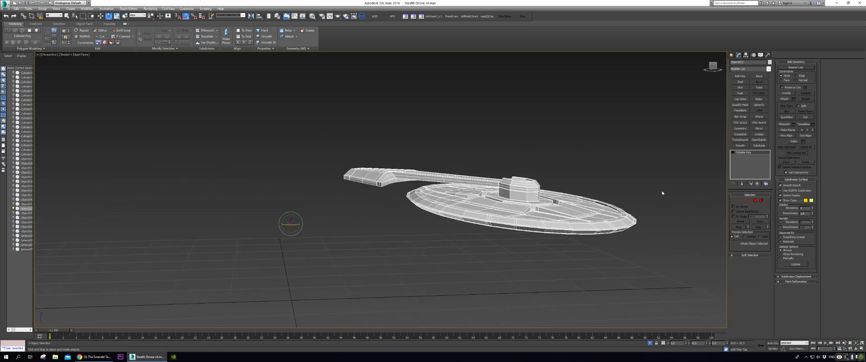
key(alt+q)
alt+middle_drag(626, 176, 525, 218)
click(534, 231)
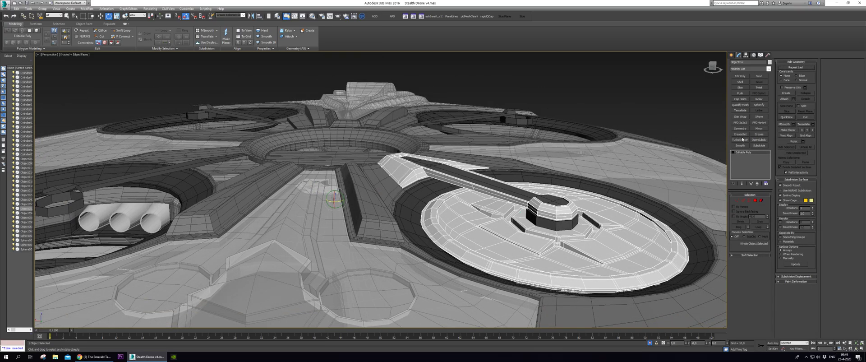
click(739, 140)
alt+middle_drag(690, 194, 717, 174)
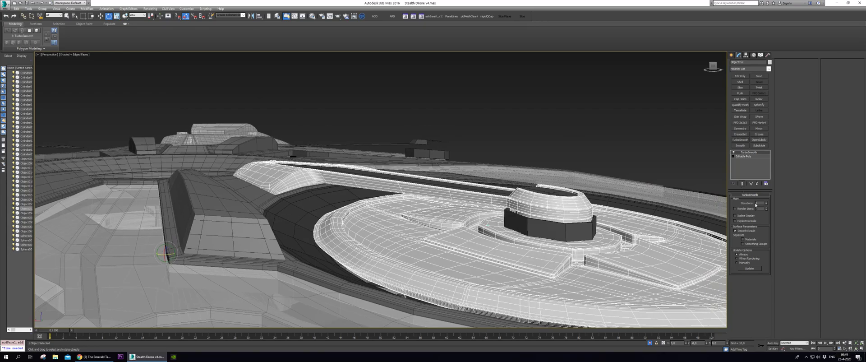
Attach the dark hub rings of the other three rotor openings to the rebuilt rotor's hub ring.
click(568, 228)
alt+middle_drag(569, 228, 580, 189)
alt+middle_drag(359, 205, 538, 152)
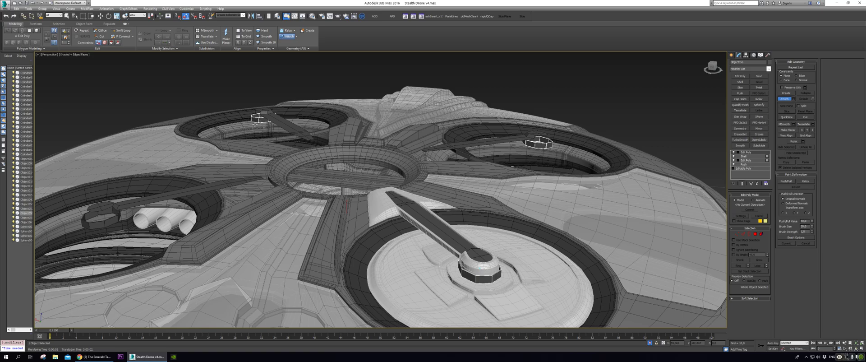
click(107, 223)
scroll(519, 158, down, 1)
alt+middle_drag(526, 156, 537, 150)
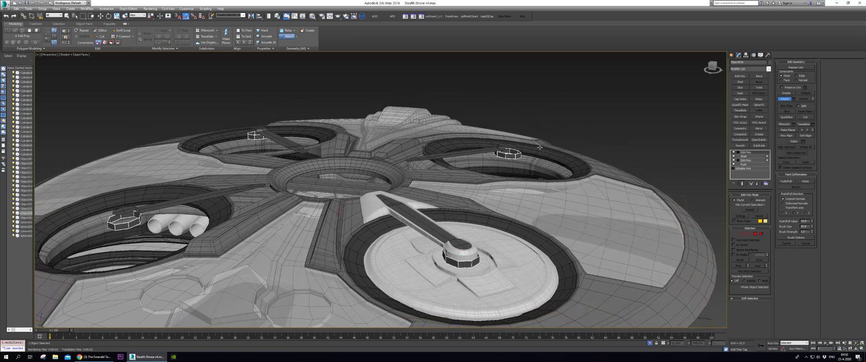
Collapse the modifier stack of the combined hub rings and apply TurboSmooth to them.
click(509, 246)
alt+middle_drag(509, 245, 604, 217)
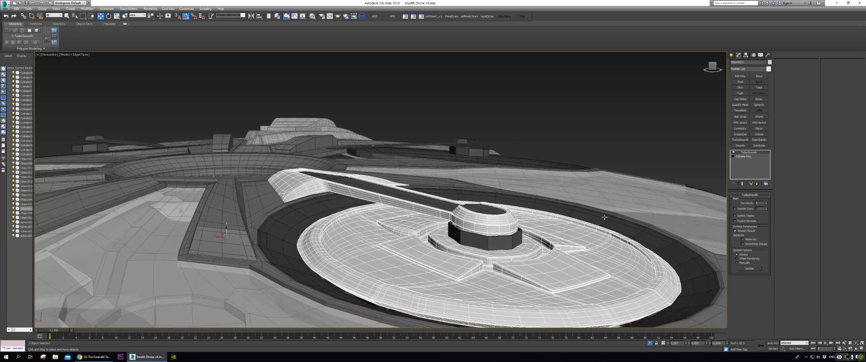
click(483, 241)
right_click(745, 155)
click(753, 201)
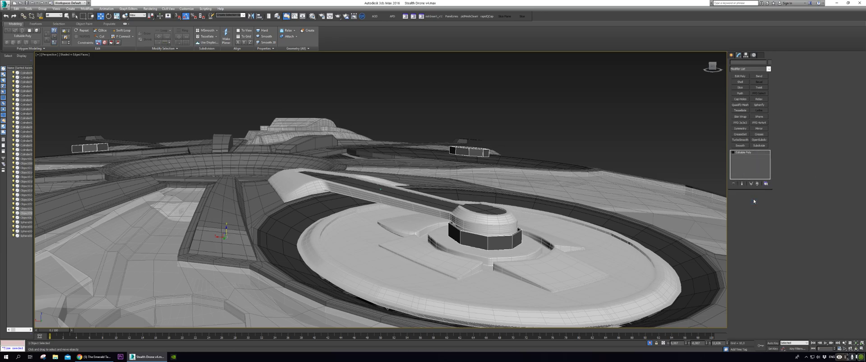
click(741, 140)
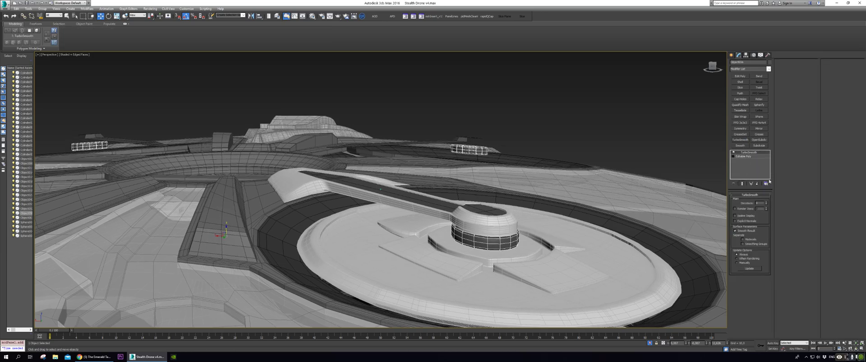
click(655, 149)
alt+middle_drag(655, 156, 657, 132)
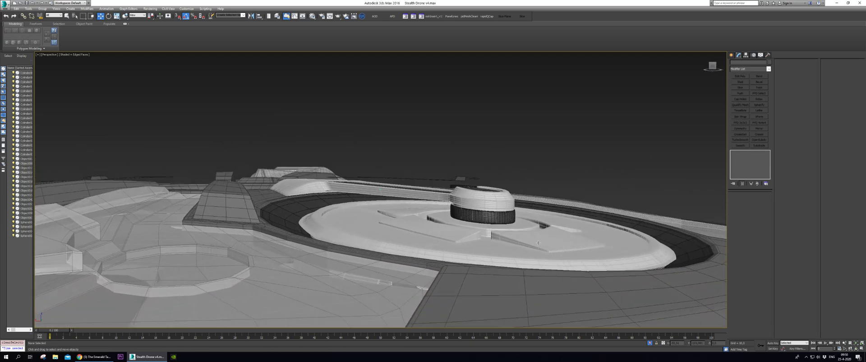
Raise the rotor's TurboSmooth iterations and examine the smoothed hub, arm and disc up close.
click(659, 242)
alt+middle_drag(663, 229, 663, 233)
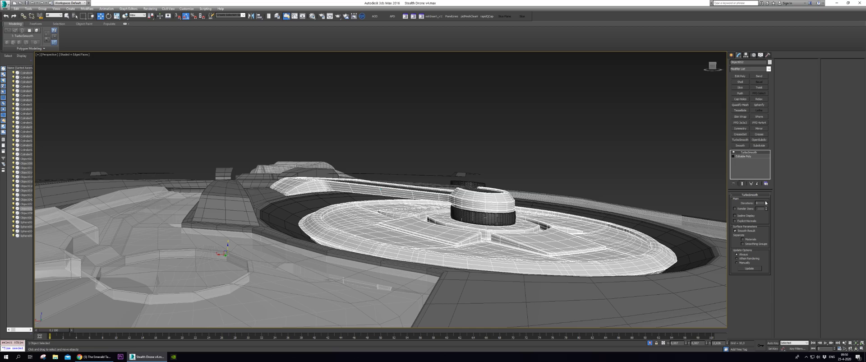
alt+middle_drag(646, 77, 562, 97)
click(651, 98)
scroll(609, 75, up, 3)
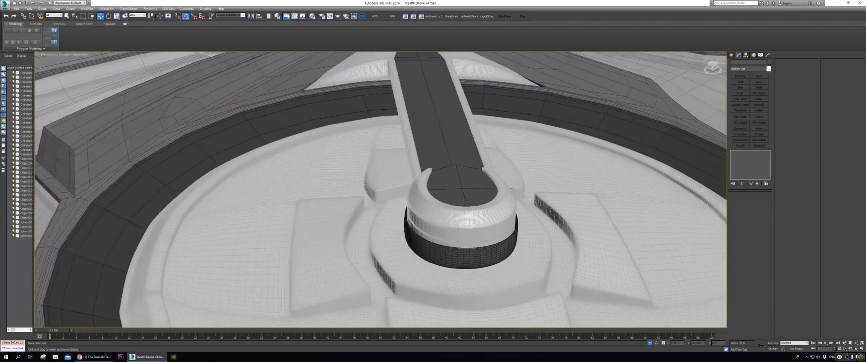
alt+middle_drag(511, 189, 504, 201)
mouse_move(507, 175)
alt+middle_down()
mouse_move(519, 185)
mouse_move(509, 187)
alt+middle_up()
scroll(510, 187, down, 10)
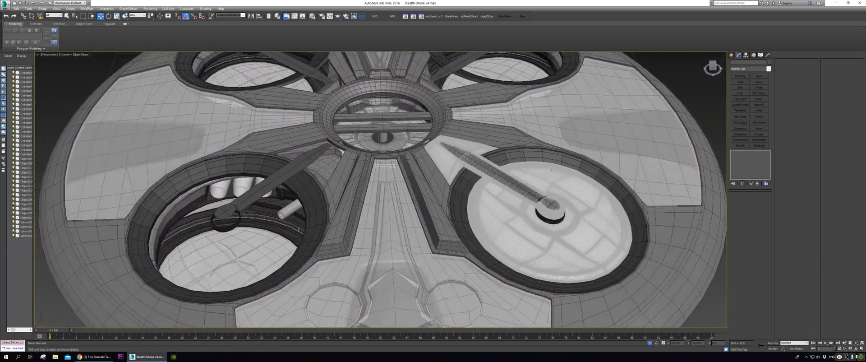
Remove the TurboSmooth modifier from the rebuilt rotor.
alt+middle_drag(552, 168, 572, 199)
click(580, 207)
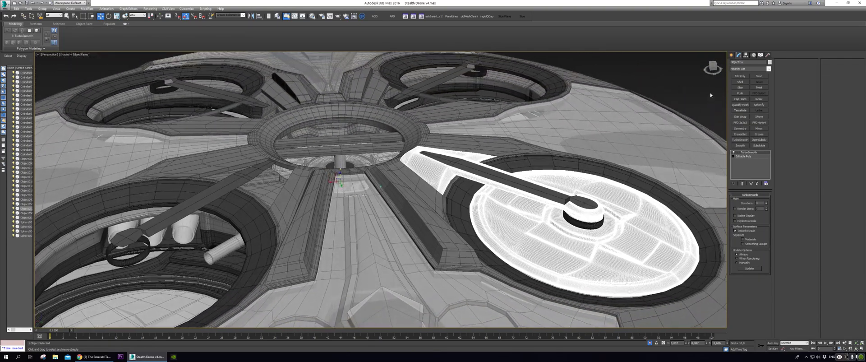
click(710, 93)
alt+middle_drag(710, 93, 720, 157)
click(626, 221)
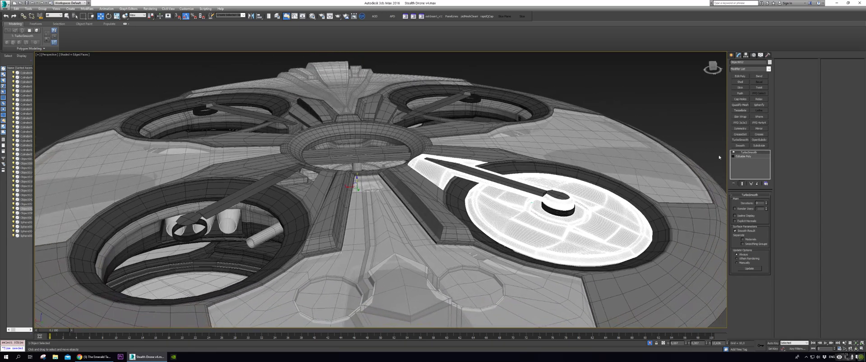
right_click(752, 153)
click(756, 160)
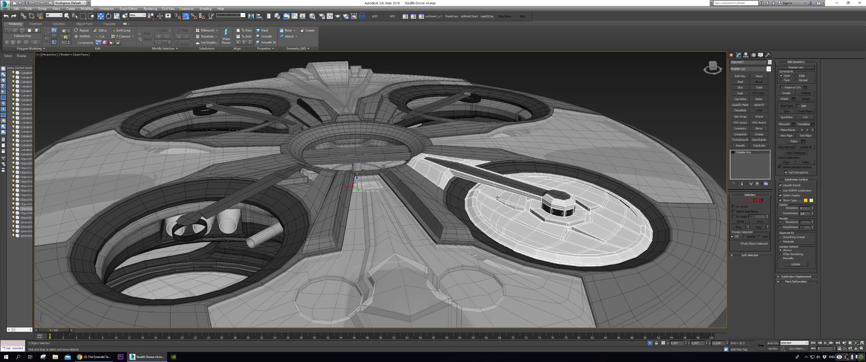
Rotate-clone the rotor in 90-degree increments around the drone's centre as copies filling the other three openings.
shift+drag(363, 189, 340, 191)
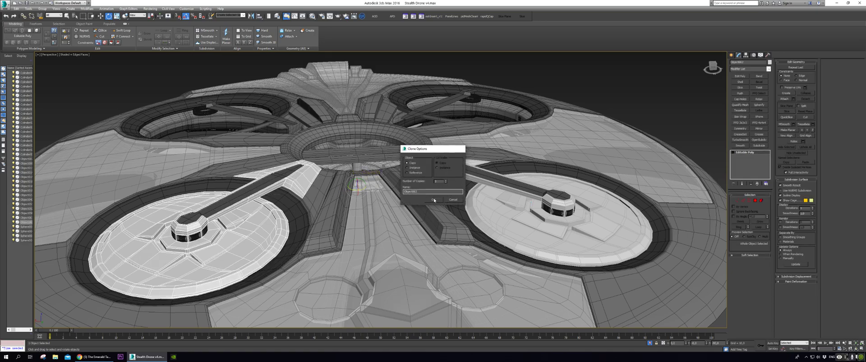
click(433, 199)
click(606, 84)
scroll(581, 130, down, 4)
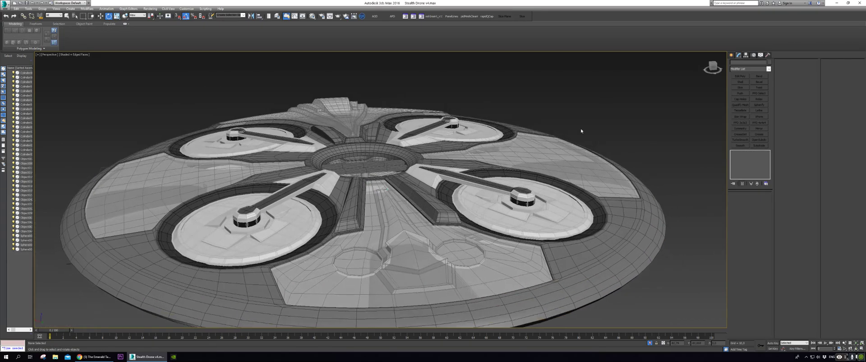
Examine the drone's overall silhouette and its four rotors from the front and low side angles.
key(f)
key(p)
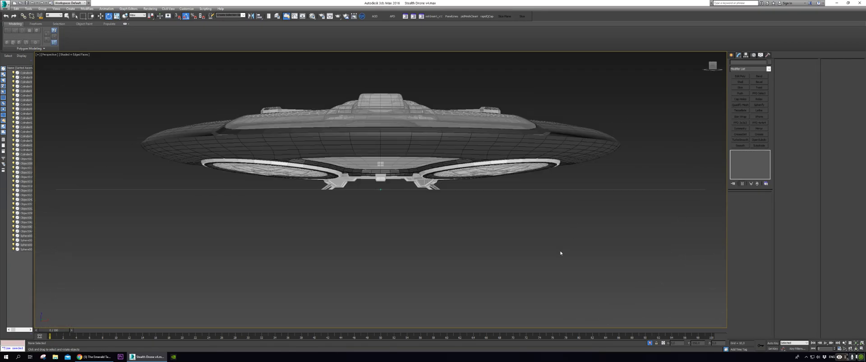
scroll(589, 244, up, 8)
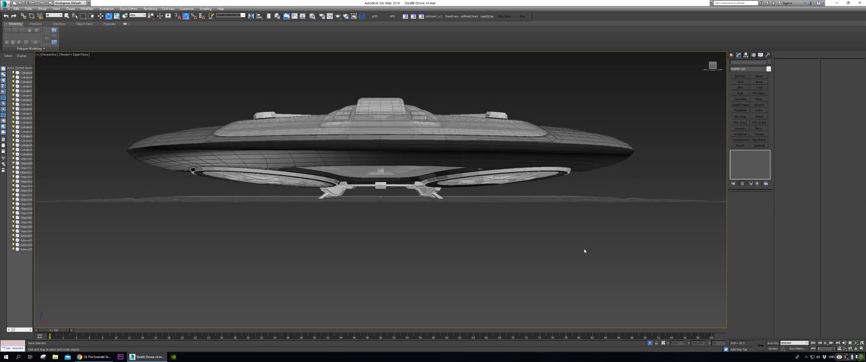
alt+middle_drag(565, 259, 595, 219)
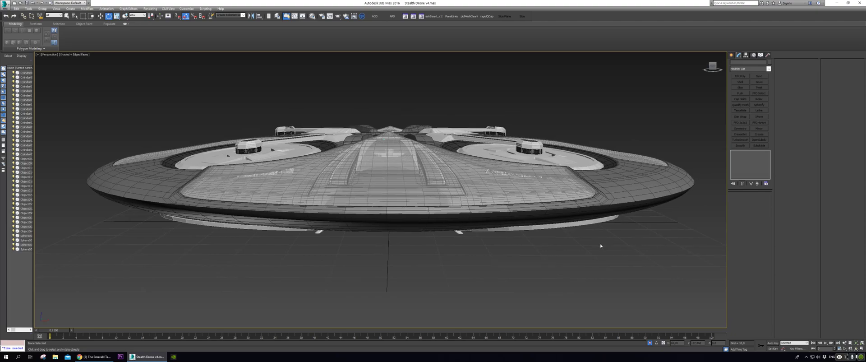
alt+middle_drag(620, 272, 609, 268)
scroll(608, 268, up, 3)
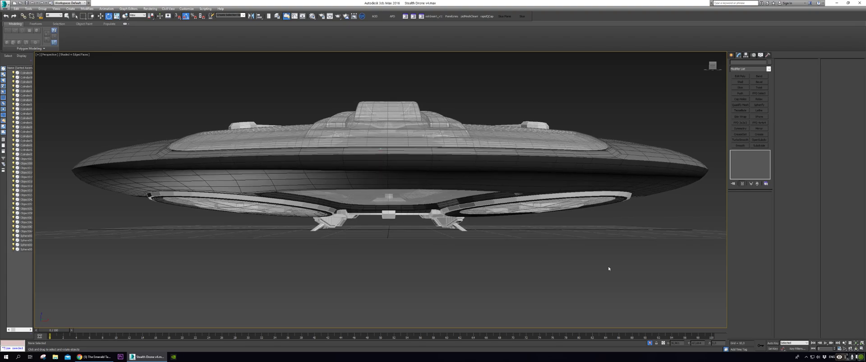
Attach the other three rotor copies to the first rotor so all four form one object.
scroll(609, 269, down, 1)
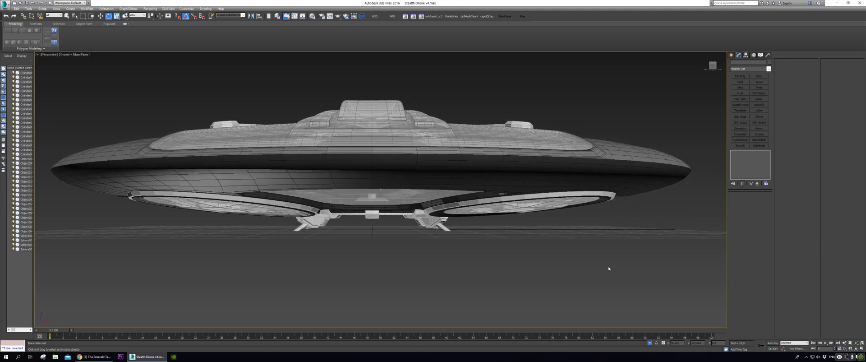
alt+middle_drag(608, 268, 516, 201)
click(514, 199)
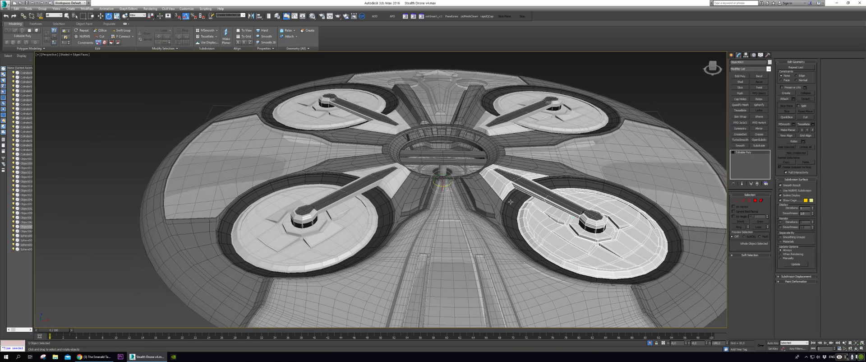
click(398, 177)
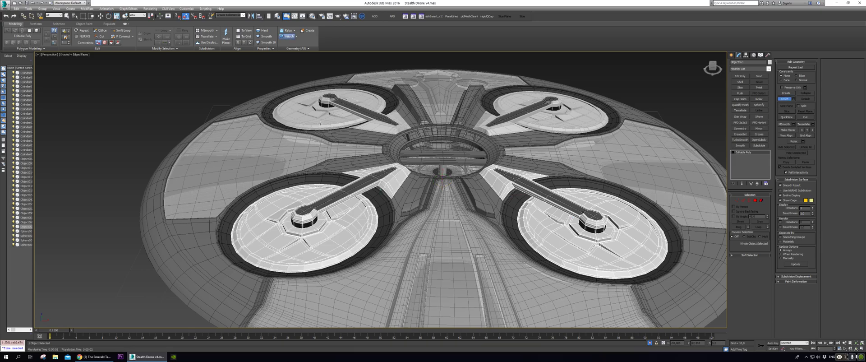
click(312, 116)
alt+middle_drag(313, 116, 336, 123)
scroll(336, 123, down, 3)
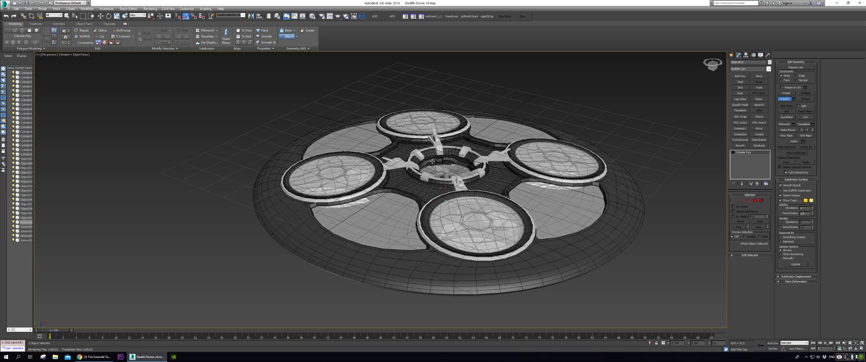
alt+middle_drag(549, 80, 449, 204)
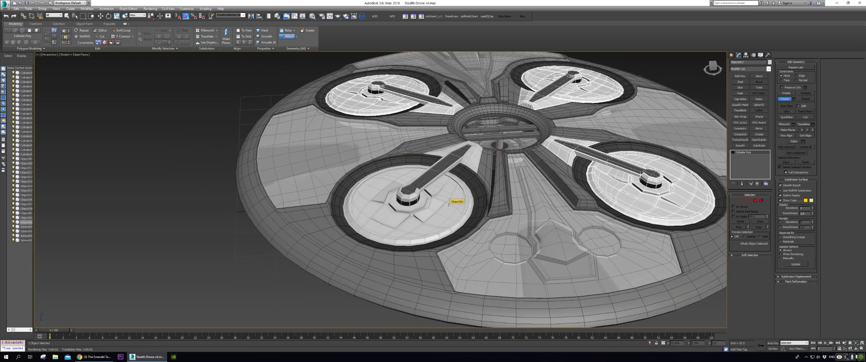
click(448, 205)
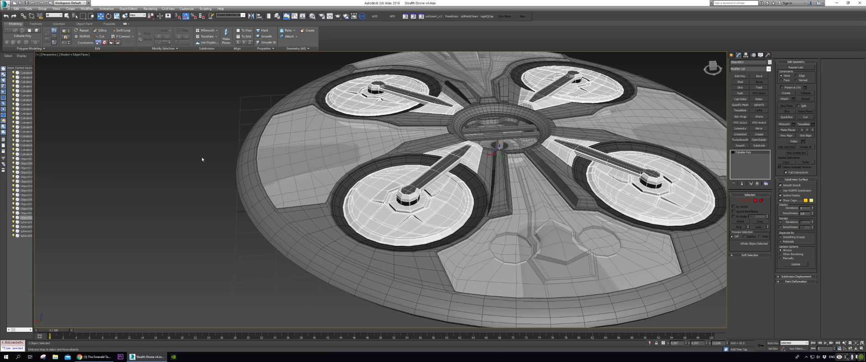
Hide the attached rotors, their dark arms and the hub rings inside the four openings.
key(Delete)
click(444, 164)
key(Delete)
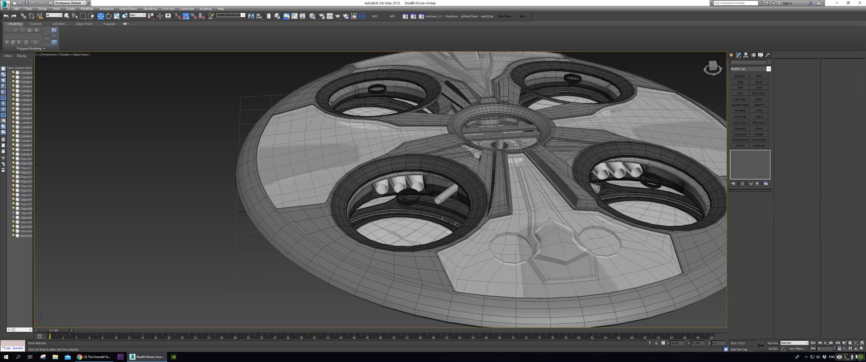
click(401, 203)
key(alt+h)
Select the upper hull frame together with the opening rims and the raised top panels.
alt+middle_drag(401, 203, 455, 254)
click(457, 255)
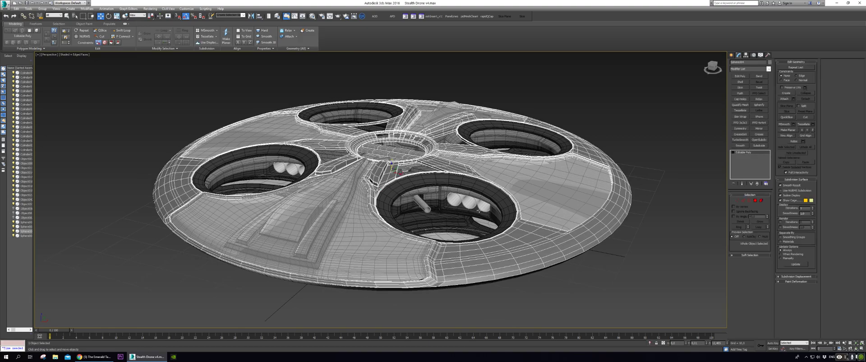
ctrl+click(473, 185)
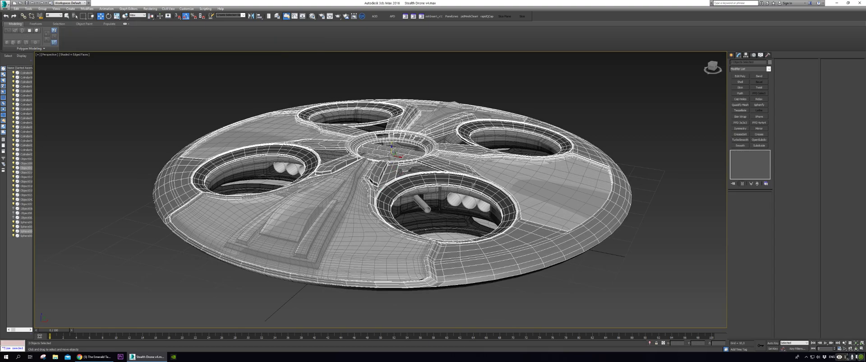
ctrl+click(356, 197)
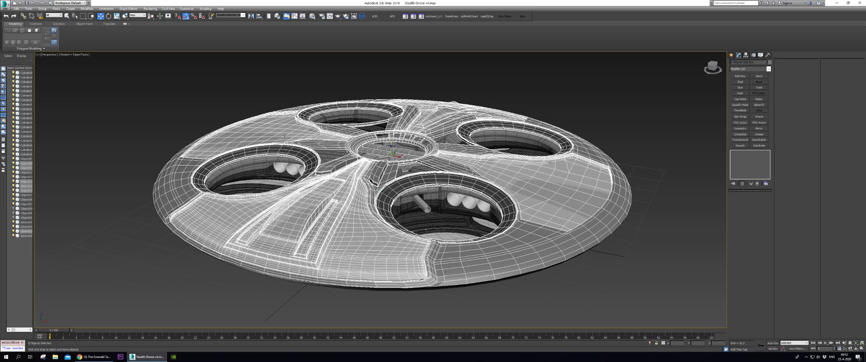
Check the remaining upper hull parts from a low angle and unhide all of the drone's objects.
scroll(285, 134, up, 4)
click(211, 97)
alt+middle_drag(211, 97, 511, 165)
click(511, 165)
alt+middle_drag(511, 165, 511, 165)
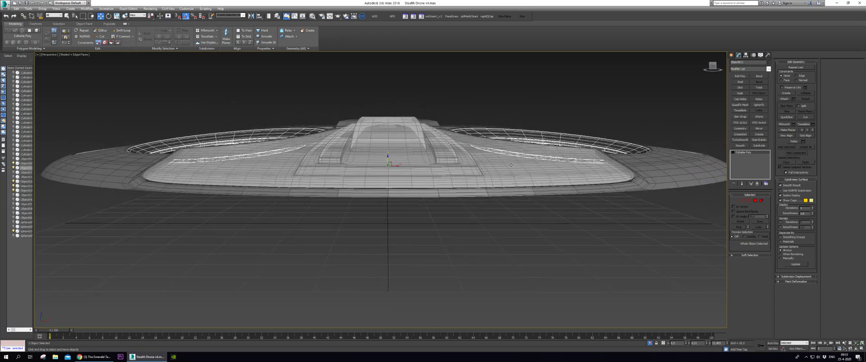
key(alt+u)
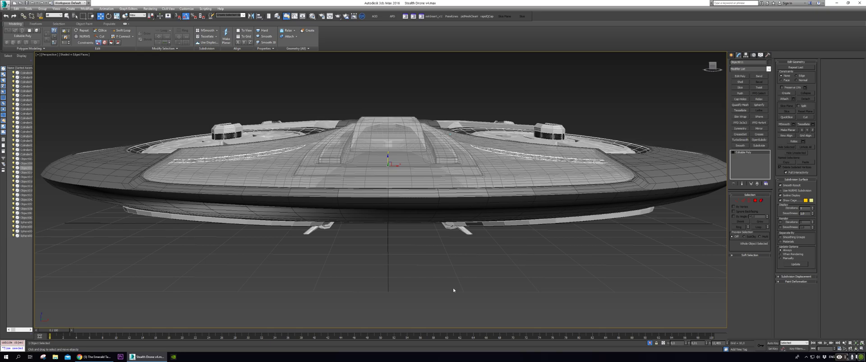
click(453, 288)
scroll(453, 284, down, 3)
alt+middle_drag(466, 275, 453, 267)
scroll(453, 267, up, 1)
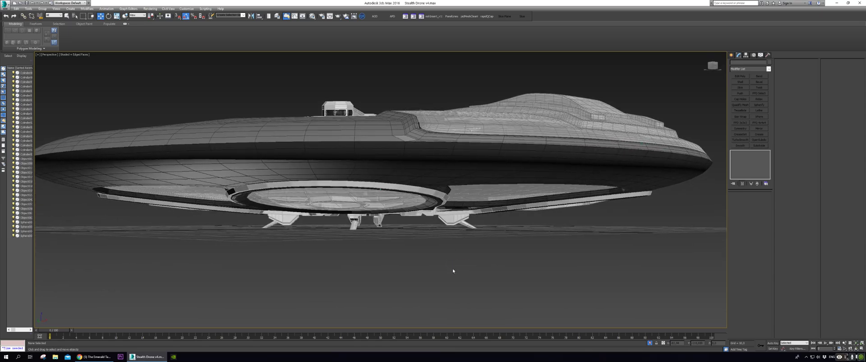
Apply a TurboSmooth modifier to the upper hull frame and raise its iterations.
click(517, 134)
alt+middle_drag(518, 133, 392, 174)
scroll(394, 227, down, 4)
click(392, 229)
alt+middle_drag(391, 228, 402, 210)
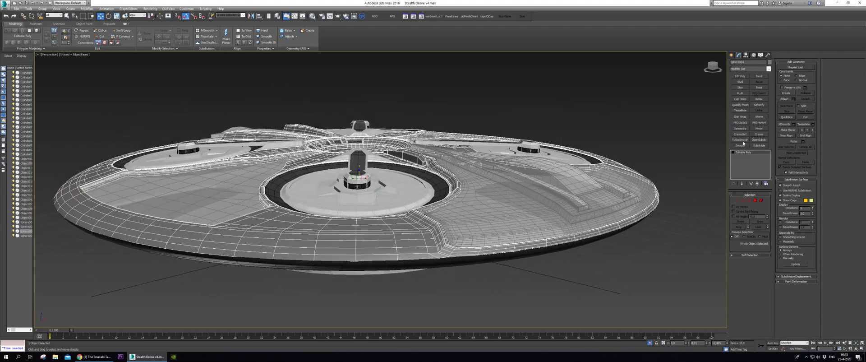
click(739, 140)
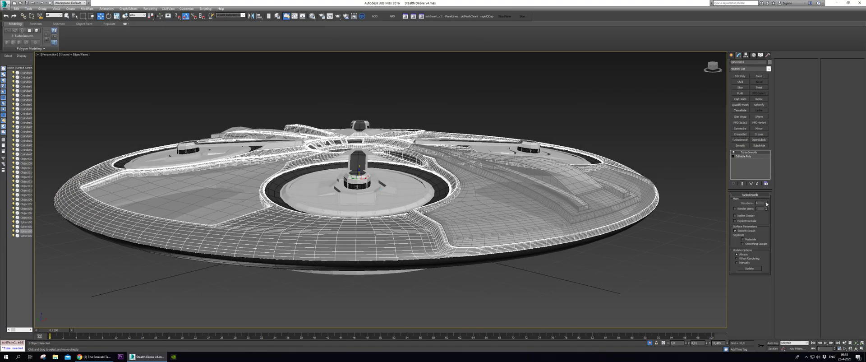
click(766, 202)
Apply TurboSmooth to the large raised panel beside the rotor opening and raise its iterations.
click(508, 226)
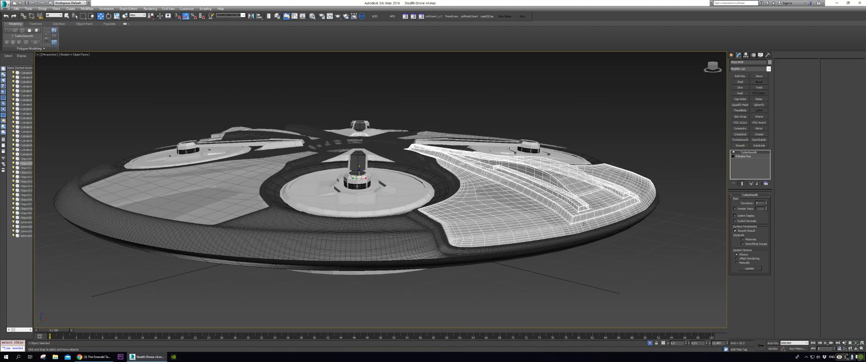
click(766, 203)
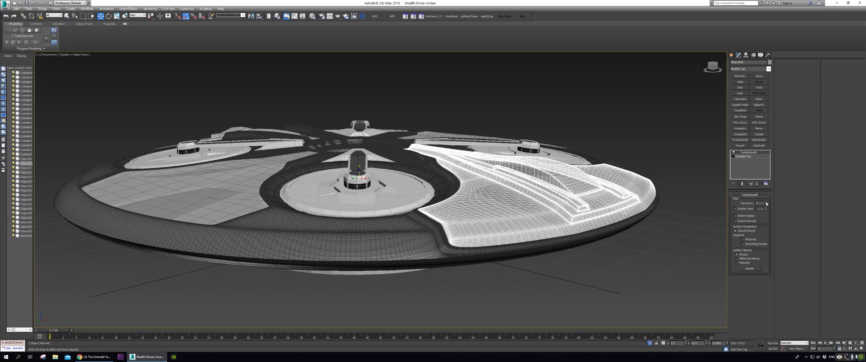
click(621, 272)
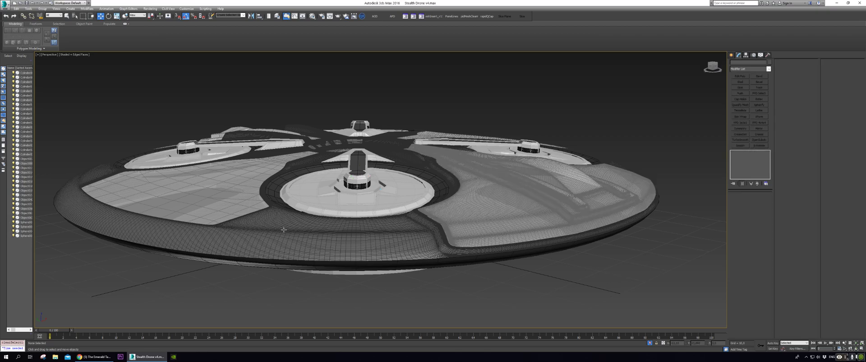
Turn off the edge display, isolate the smoothed hull frame and raised panel, and examine their surfaces up close.
key(F4)
alt+middle_drag(475, 276, 496, 232)
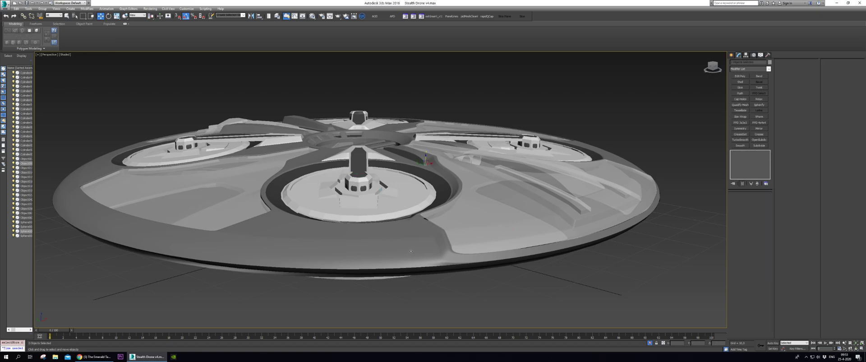
key(alt+q)
alt+middle_drag(504, 258, 497, 204)
scroll(502, 254, up, 7)
scroll(523, 253, down, 3)
scroll(428, 233, up, 6)
scroll(427, 233, down, 1)
Remove TurboSmooth from the raised panel and hull frame, and restore the edge display and hidden objects.
right_click(749, 152)
click(762, 159)
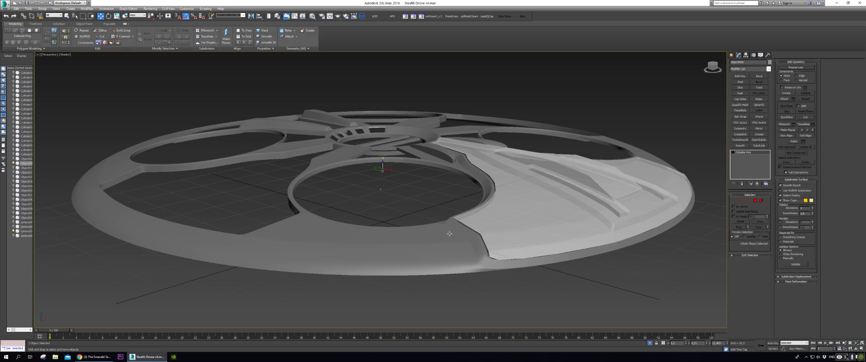
click(621, 215)
right_click(755, 152)
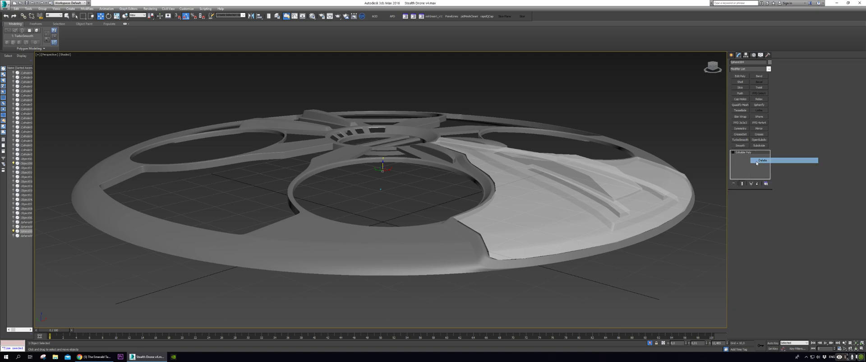
click(767, 161)
click(414, 188)
key(F4)
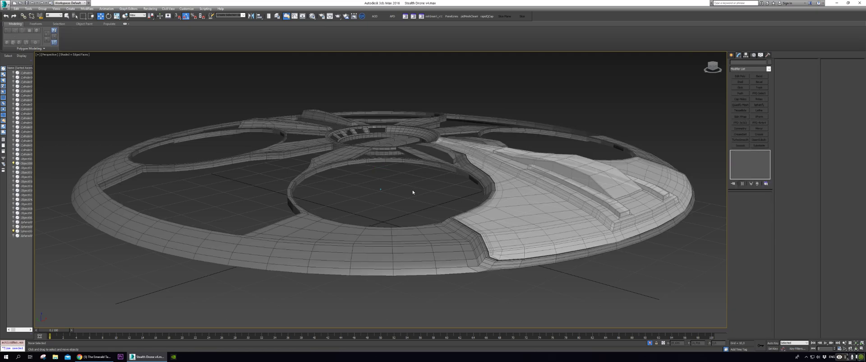
key(alt+u)
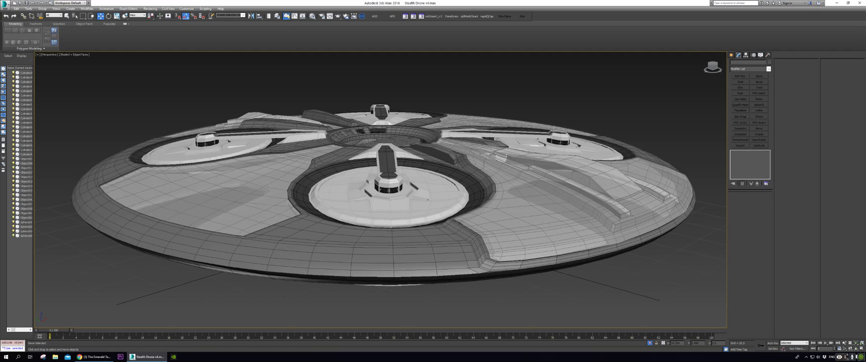
Recall the saved selection set of upper hull parts and move them up, clear of the rest of the drone.
alt+middle_drag(632, 291, 236, 21)
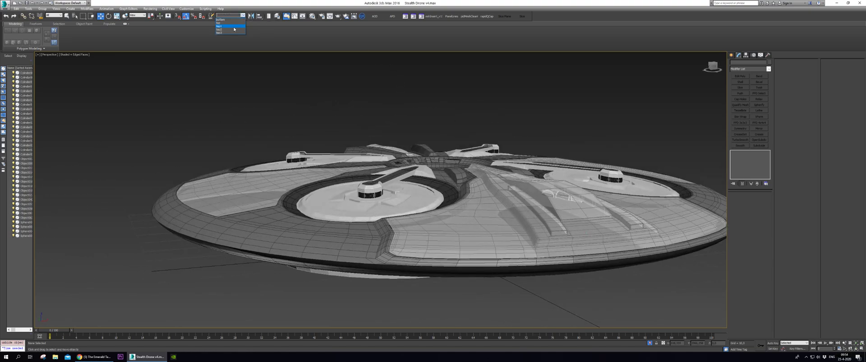
click(232, 31)
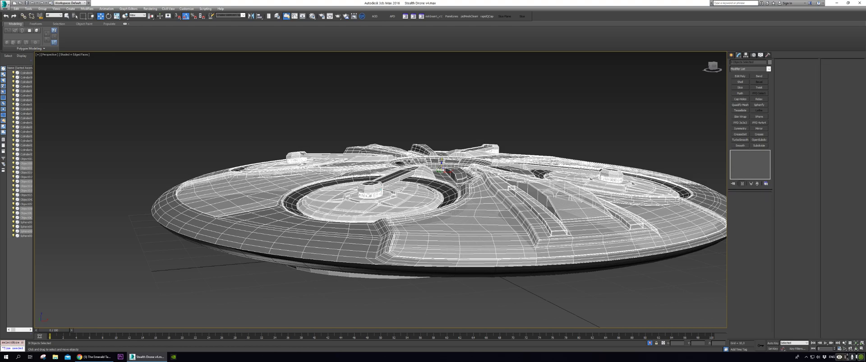
drag(443, 167, 463, 91)
scroll(463, 91, down, 1)
alt+middle_drag(463, 92, 466, 87)
scroll(473, 118, down, 1)
alt+middle_drag(473, 118, 471, 90)
scroll(460, 205, up, 1)
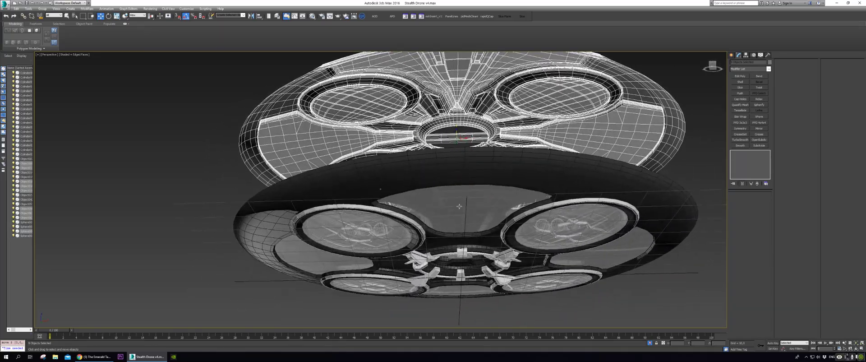
Select the lower hull shell with its panels, rotor grilles and landing gear, and move them down below the middle section.
click(460, 208)
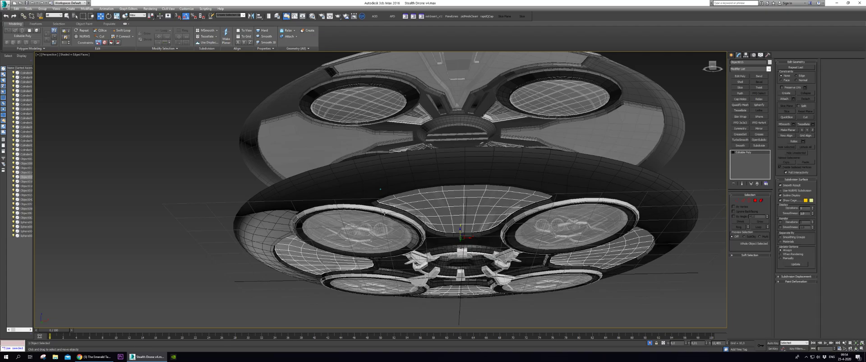
ctrl+click(384, 213)
ctrl+click(377, 228)
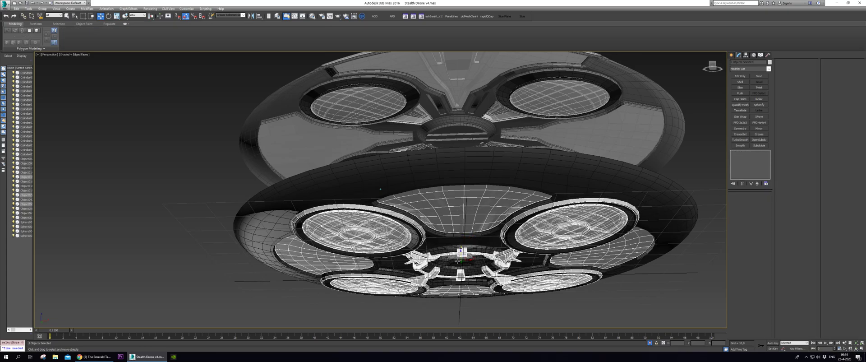
ctrl+click(413, 178)
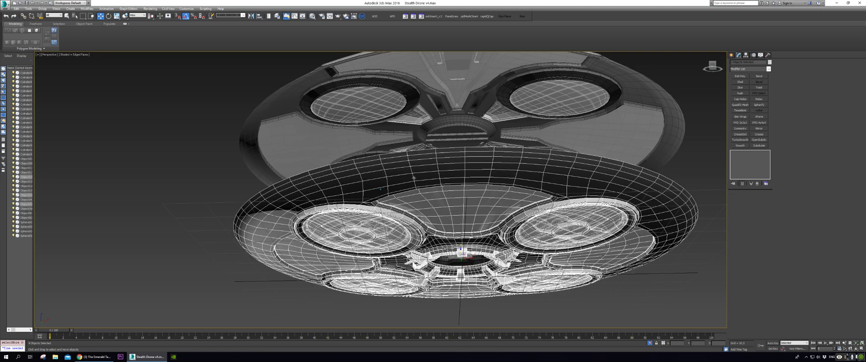
drag(461, 250, 489, 305)
alt+middle_drag(490, 309, 486, 305)
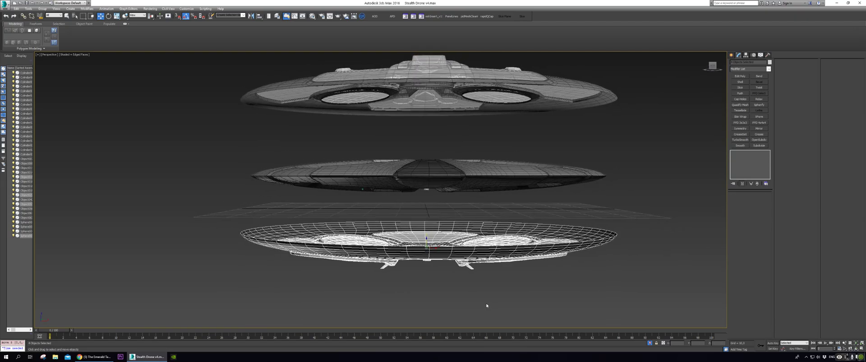